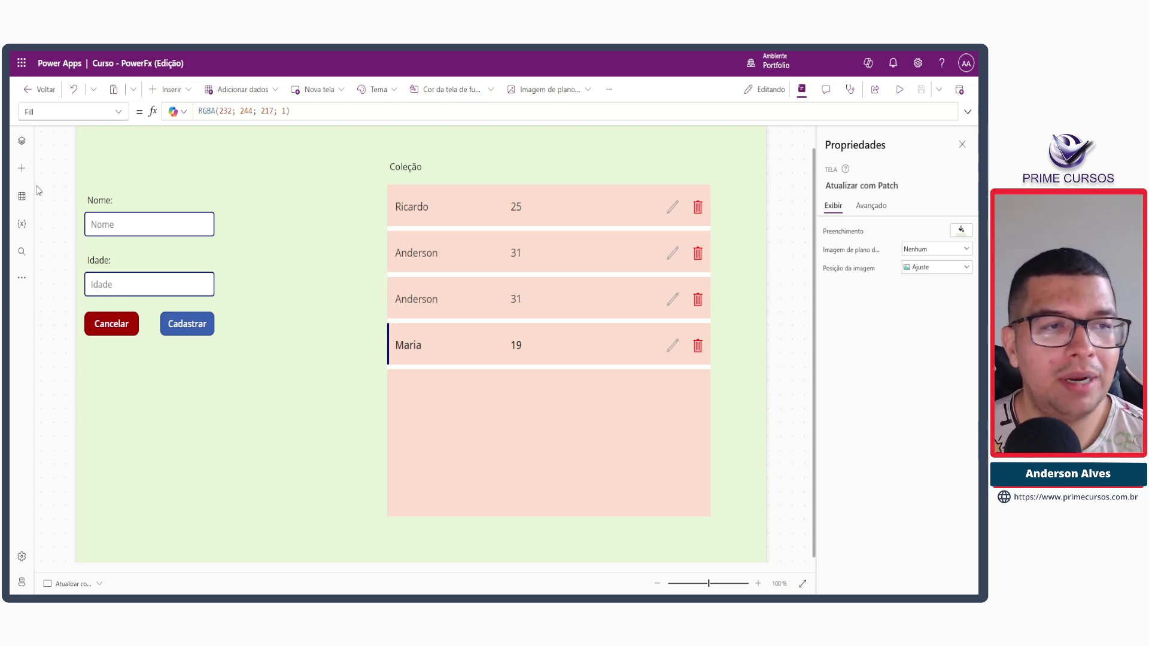
# Step: Add a new blank (Em branco) screen to the app
pyautogui.click(21, 141)
pyautogui.click(47, 324)
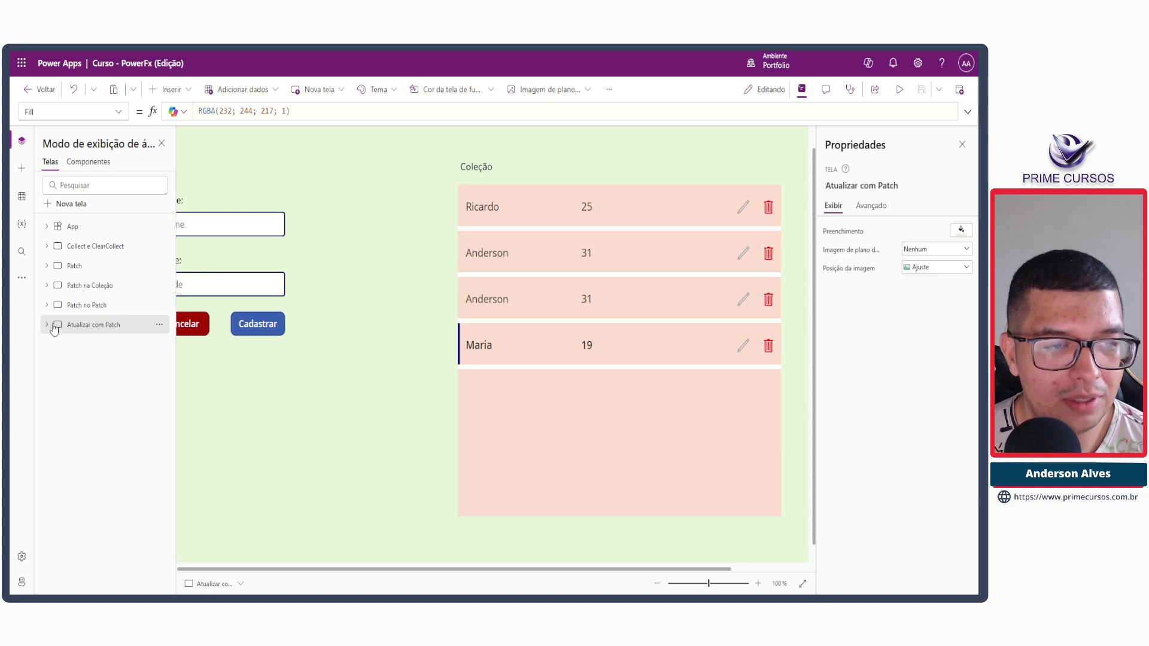
pyautogui.click(82, 206)
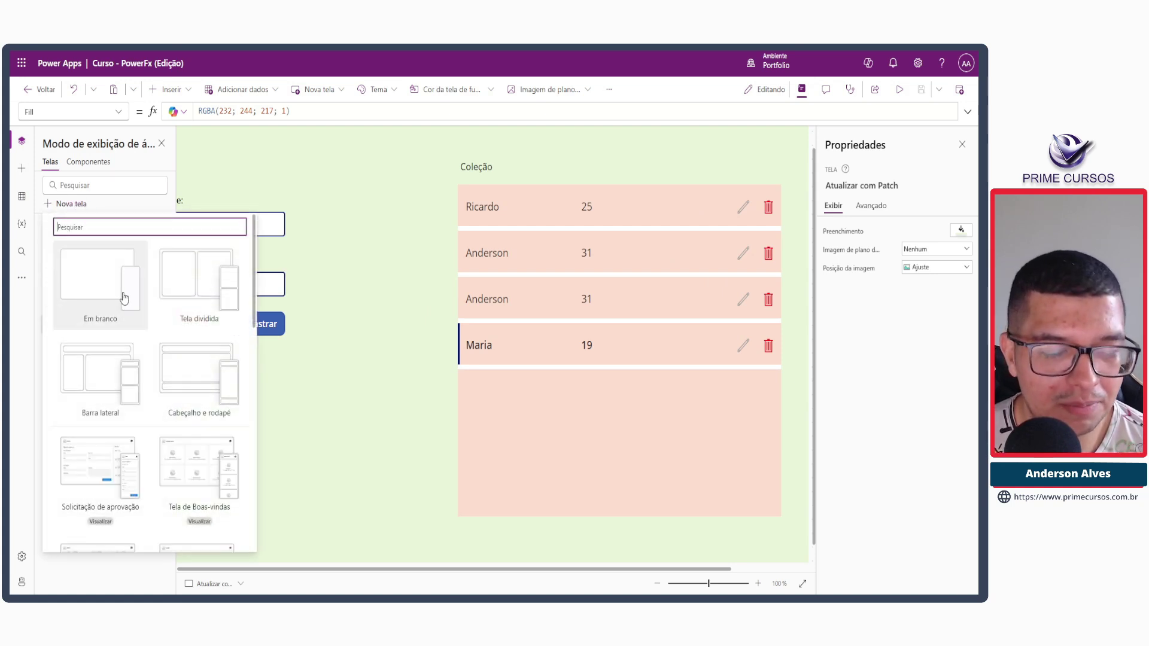
pyautogui.scroll(-12, 169, 308)
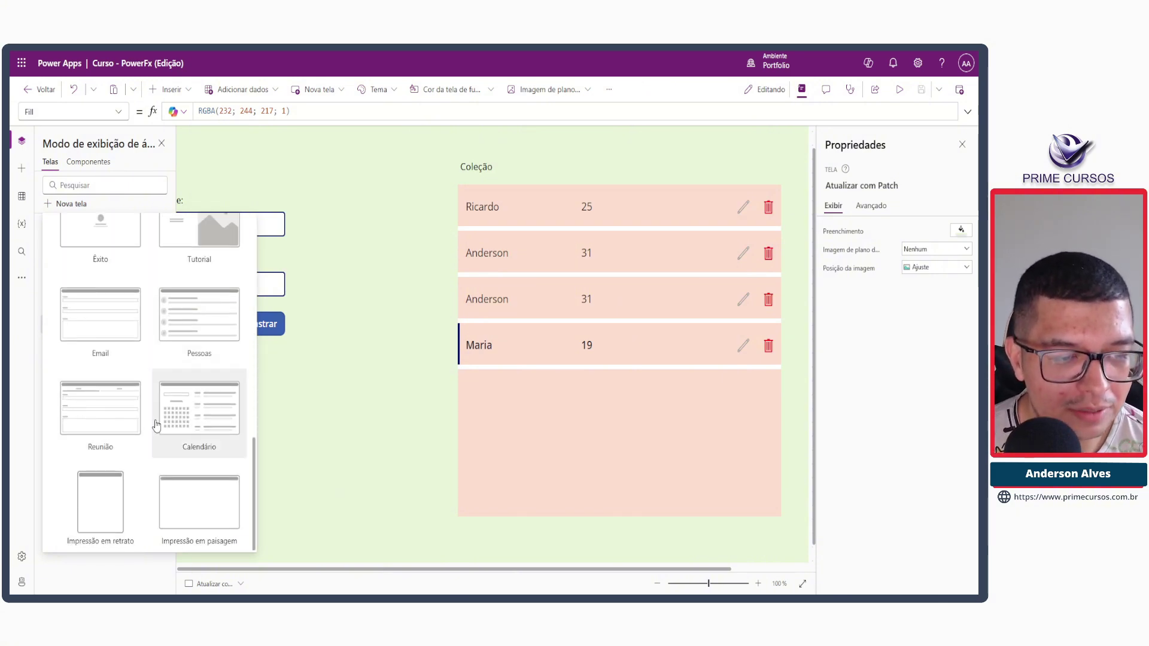
pyautogui.scroll(6, 137, 475)
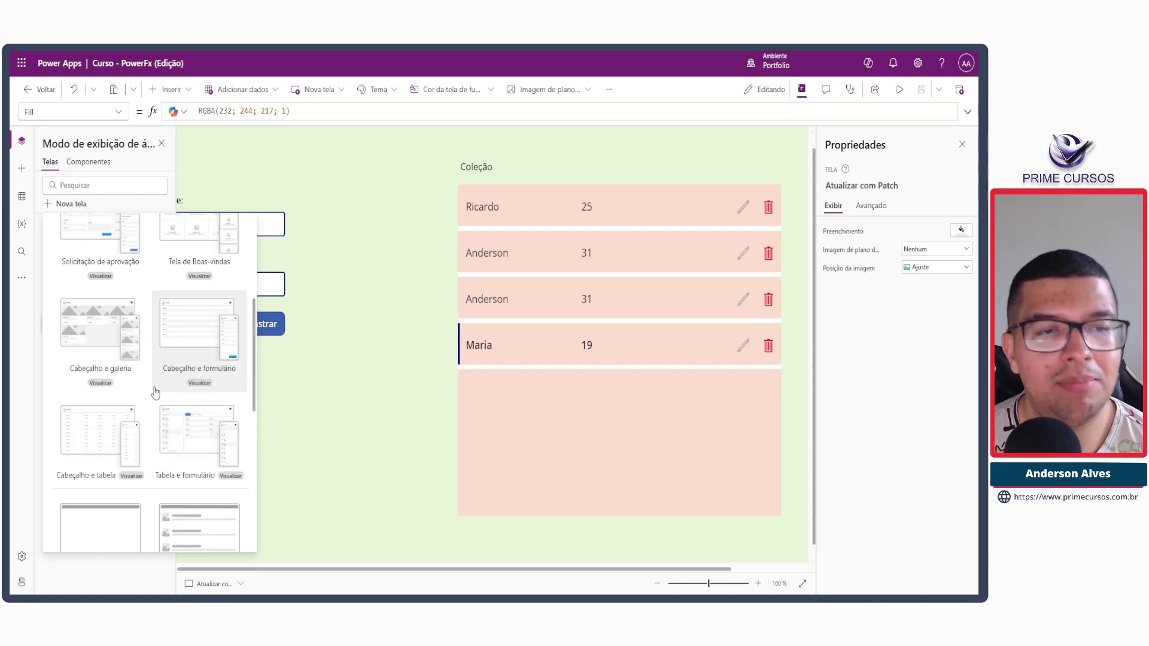
pyautogui.scroll(3, 159, 384)
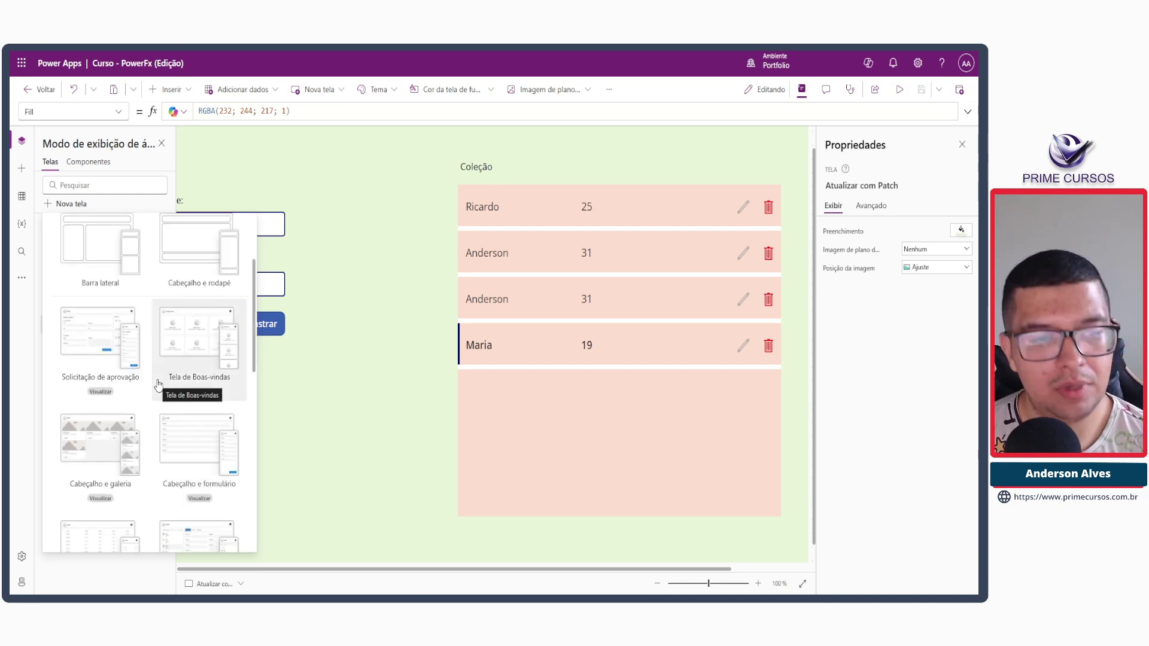
pyautogui.scroll(2, 159, 385)
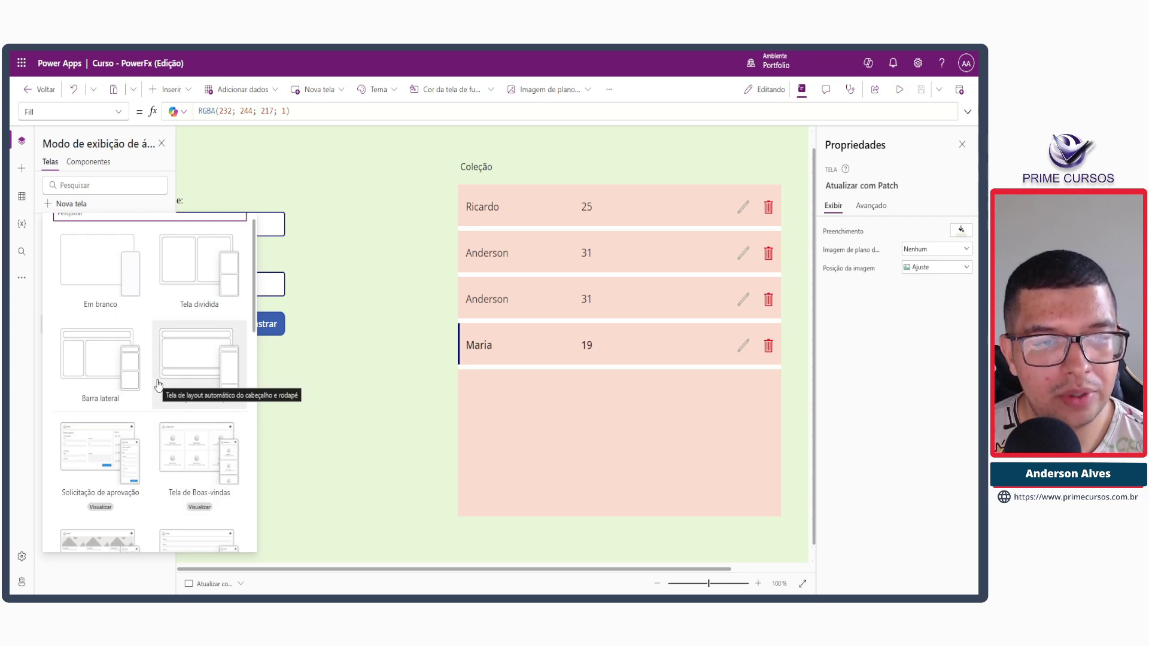
pyautogui.scroll(1, 158, 384)
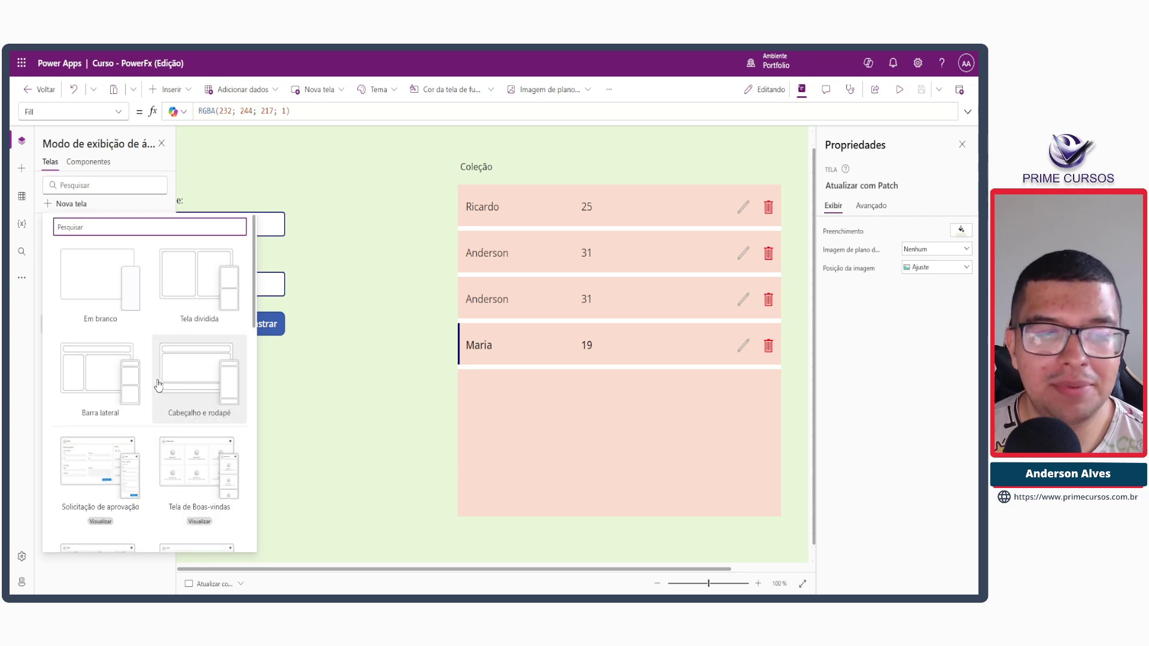
pyautogui.click(103, 295)
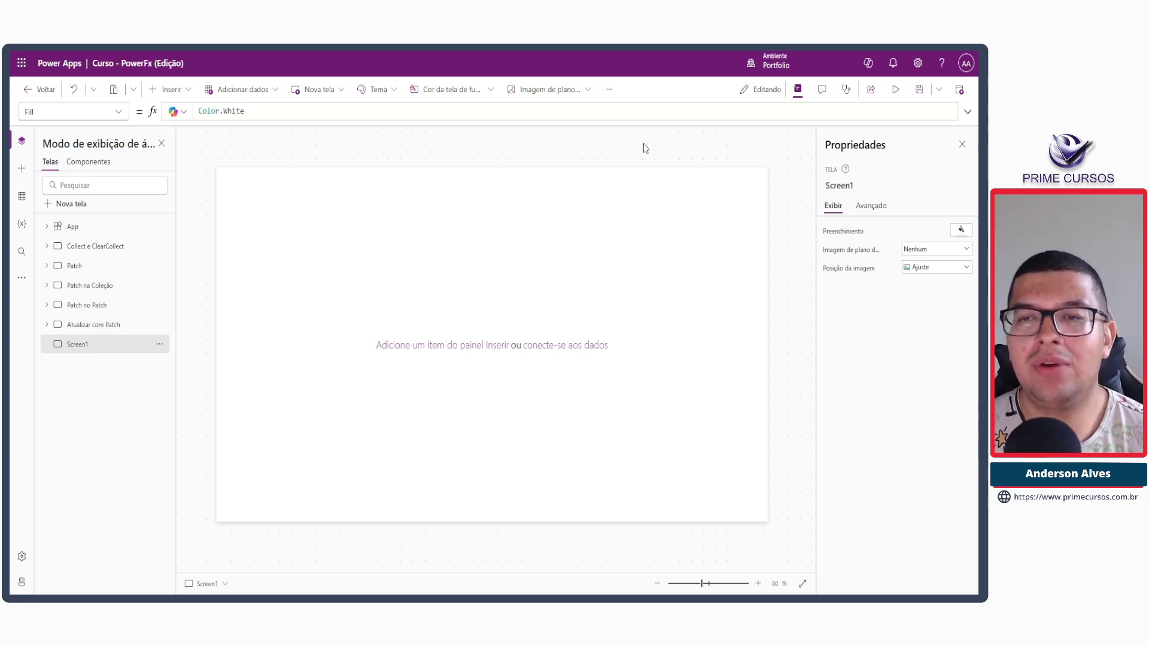
# Step: Review the app's display settings for orientation, size, scaling and orientation lock, then close the settings
pyautogui.click(610, 91)
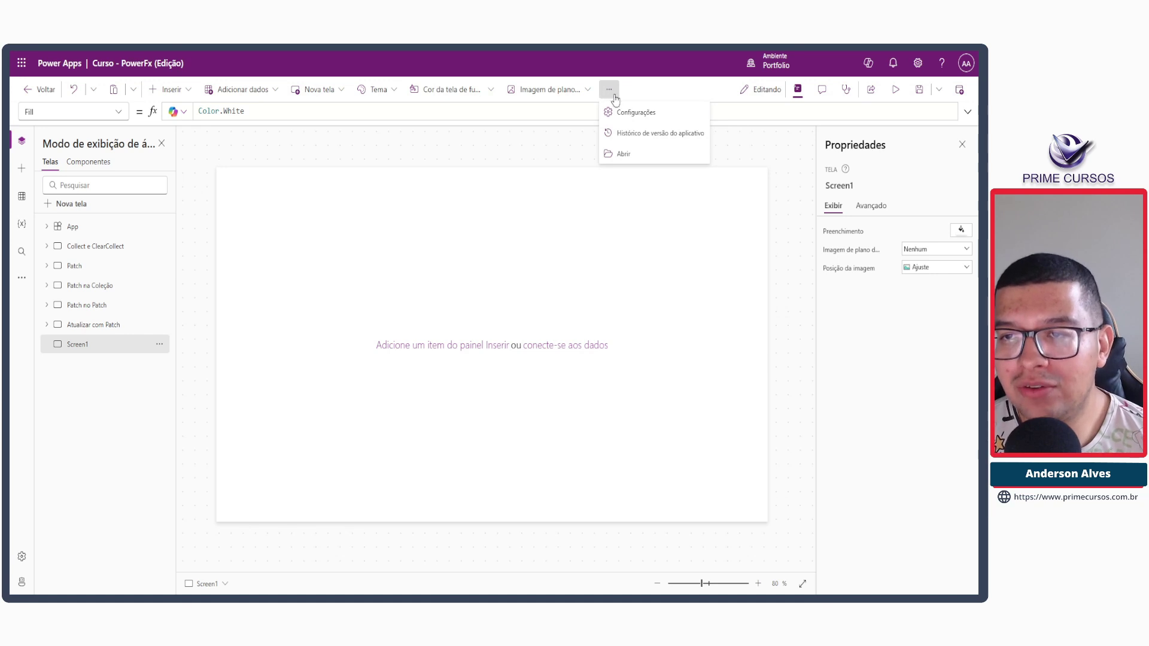
pyautogui.click(634, 113)
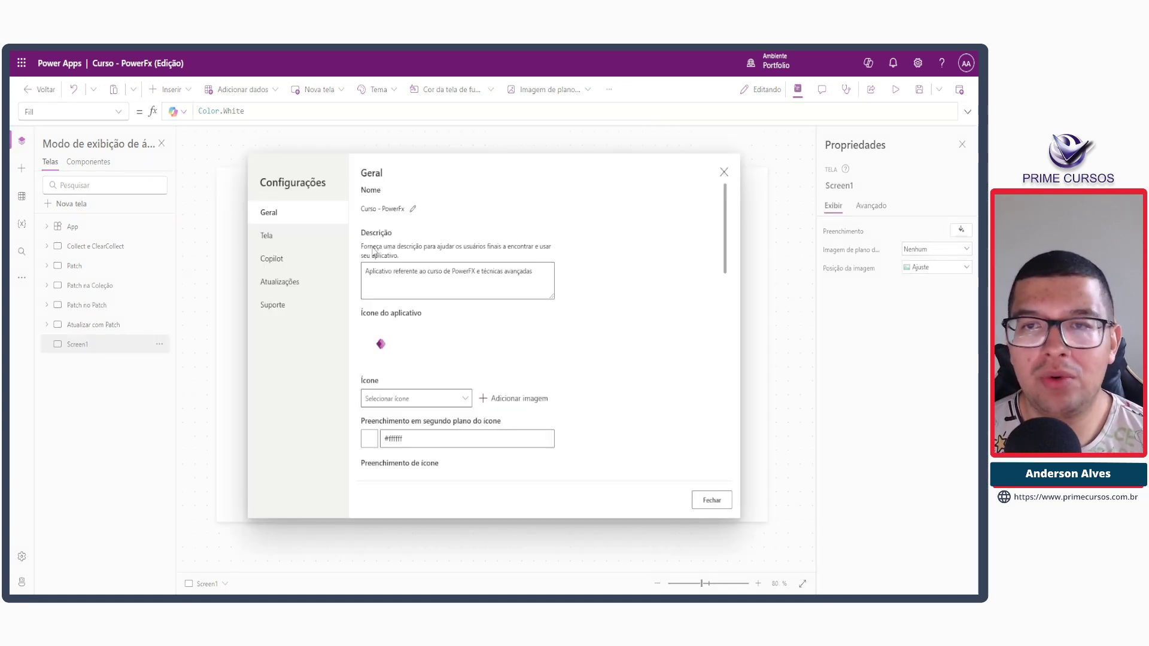
pyautogui.click(282, 237)
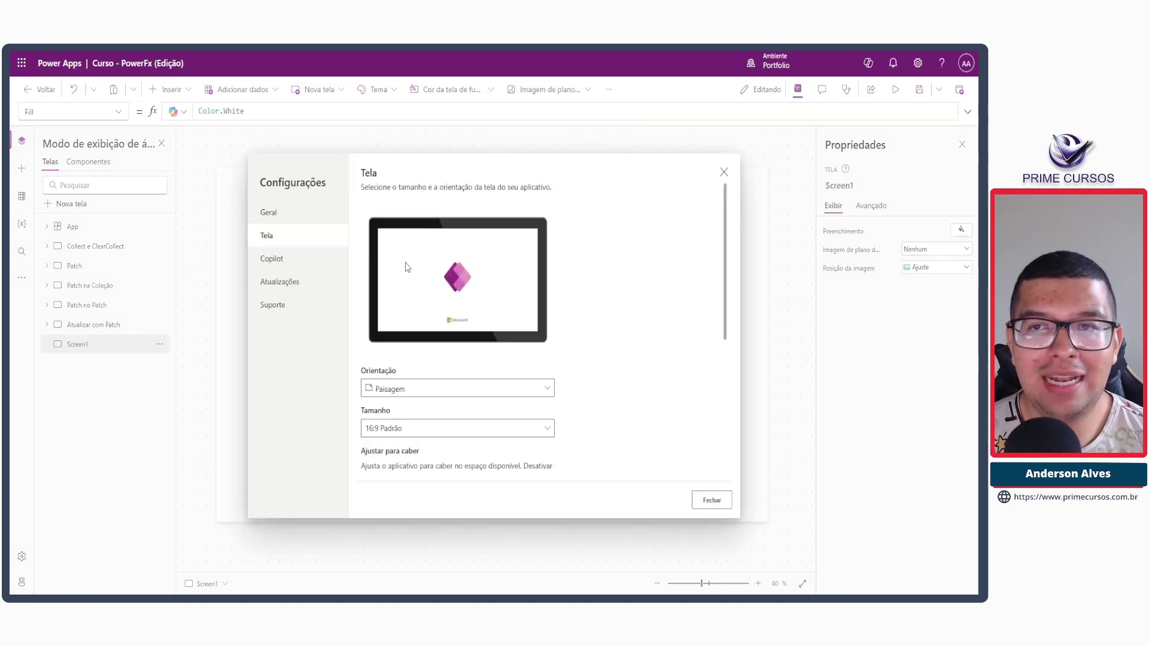
pyautogui.scroll(-4, 407, 267)
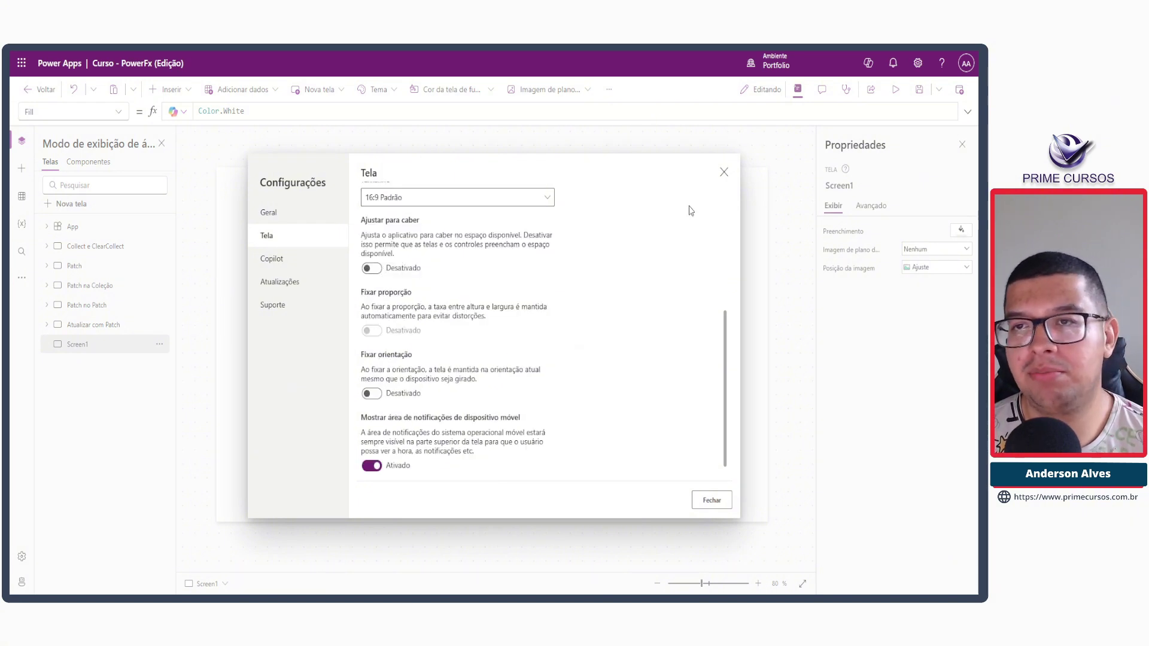
pyautogui.click(724, 173)
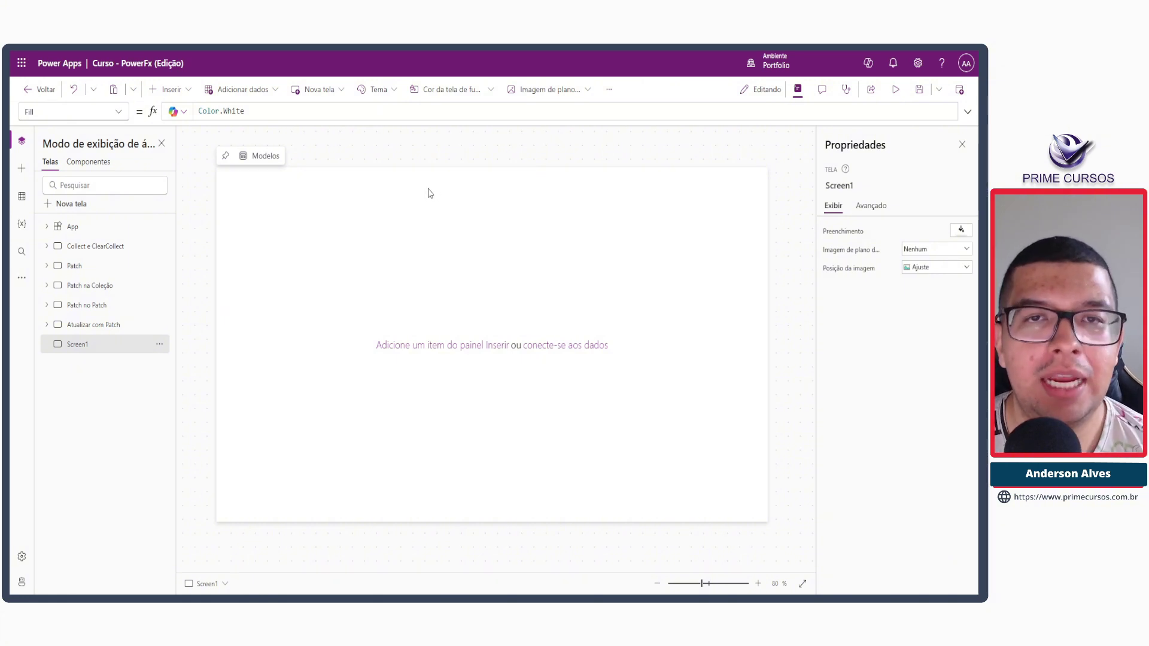
# Step: Insert a plain Contêiner layout control on the new blank screen
pyautogui.click(179, 91)
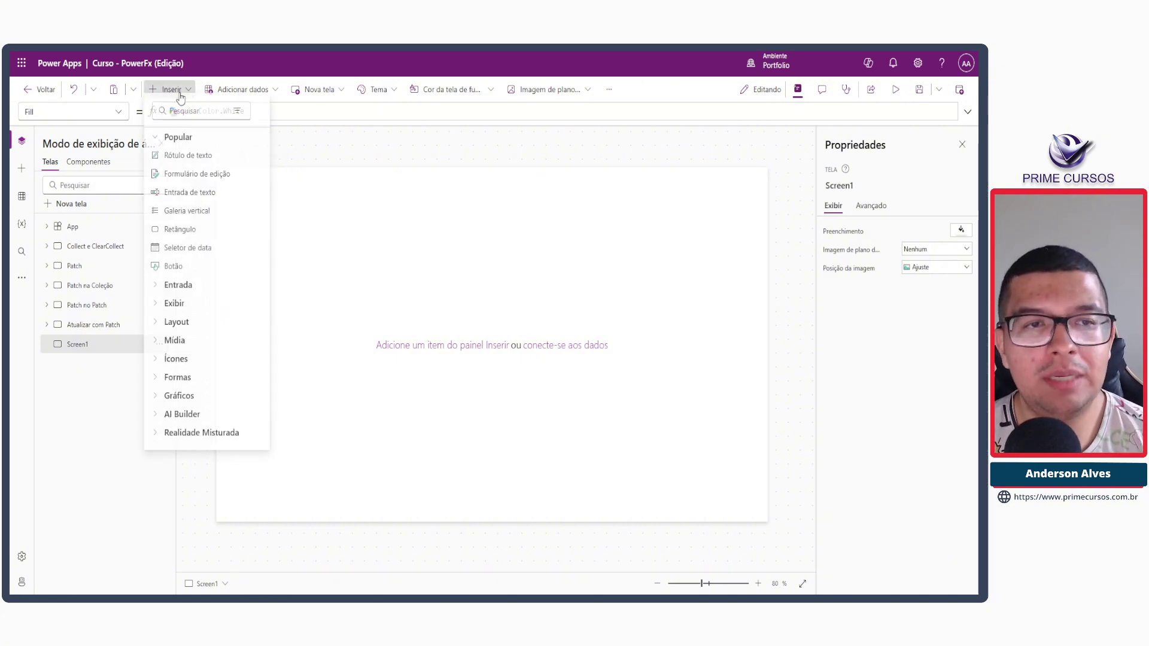
pyautogui.write('cont')
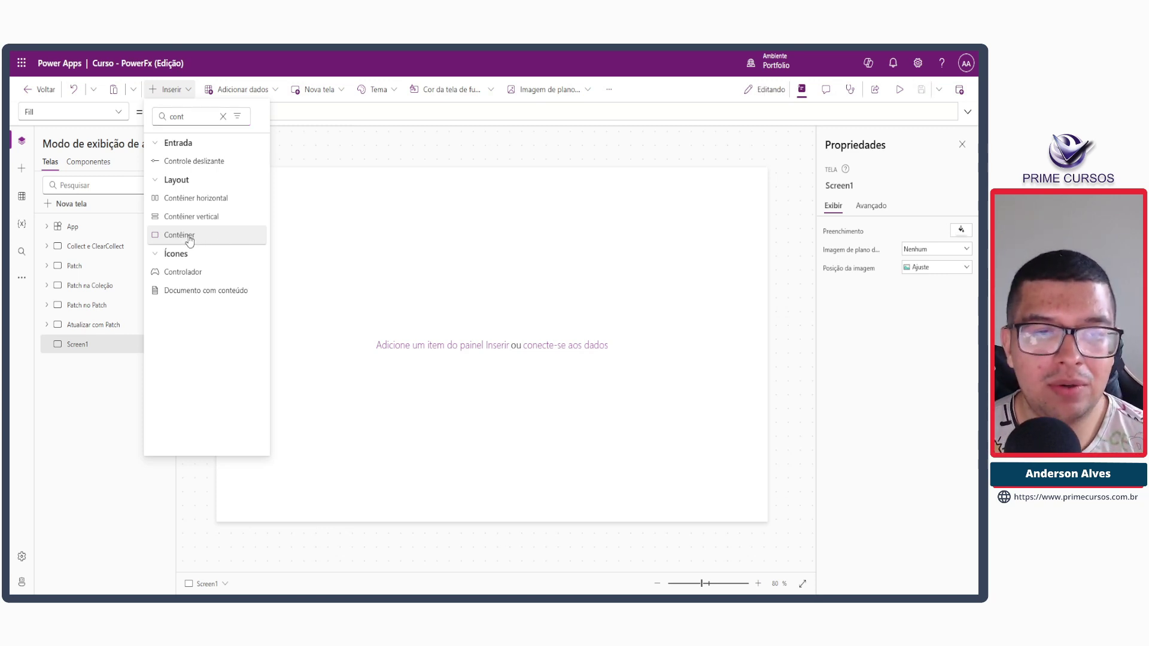
pyautogui.click(198, 238)
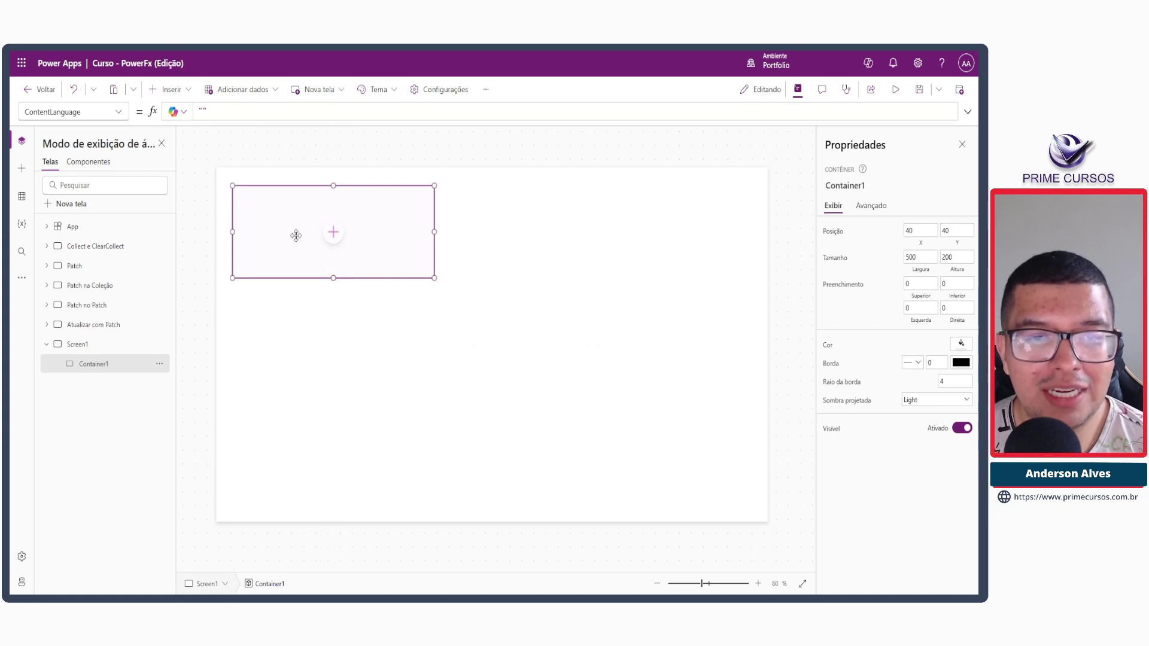
# Step: Fill the new screen's background with the light orange theme color, RGBA(253; 222; 207; 1)
pyautogui.click(637, 245)
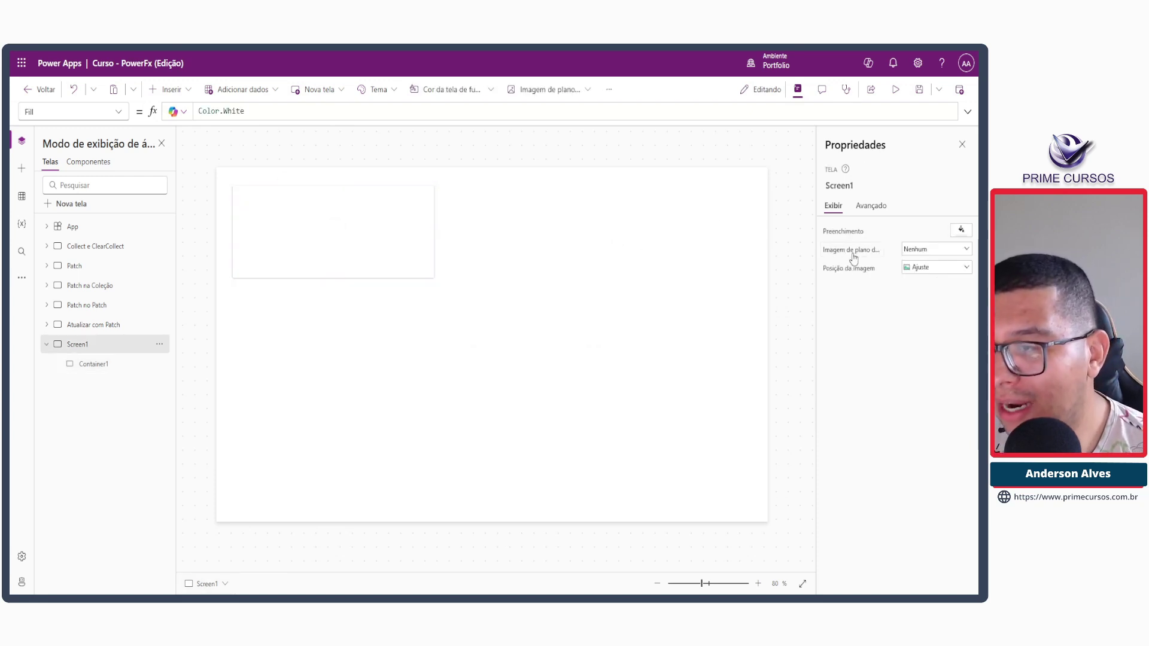
pyautogui.click(961, 230)
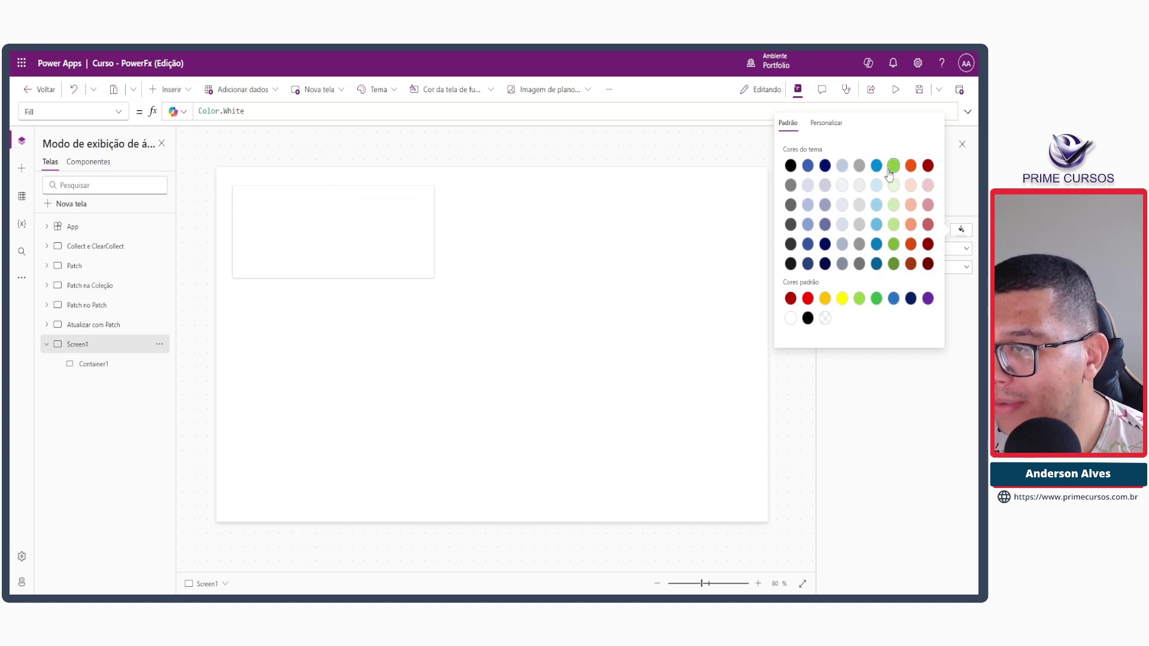
pyautogui.click(910, 184)
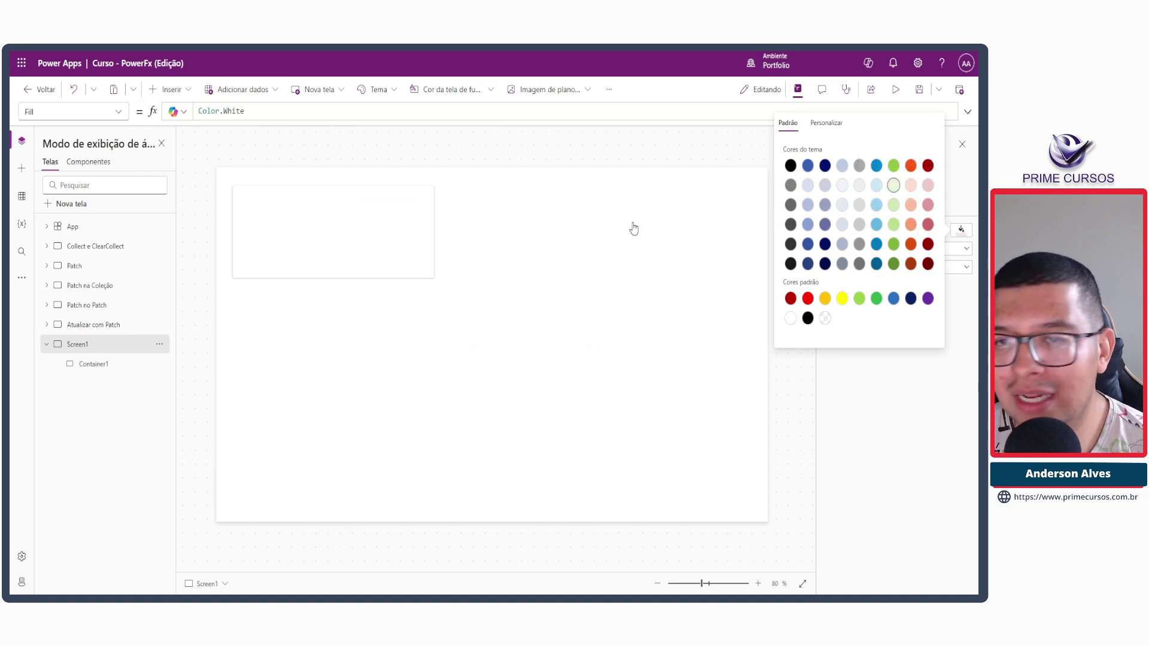
pyautogui.click(338, 213)
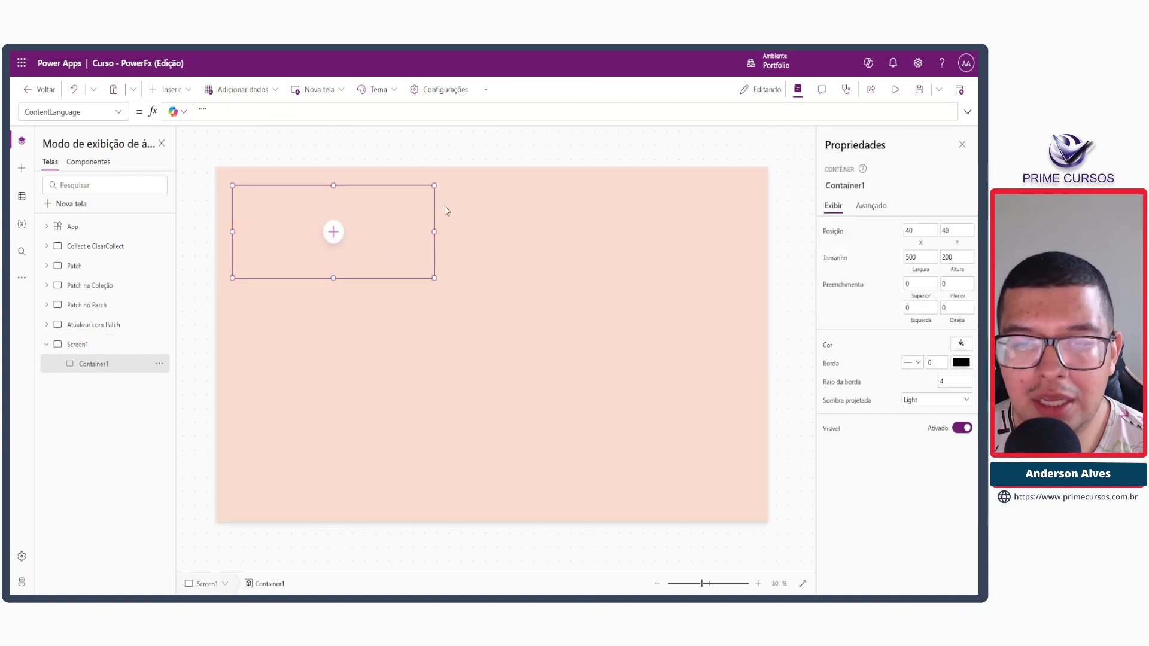
pyautogui.click(450, 275)
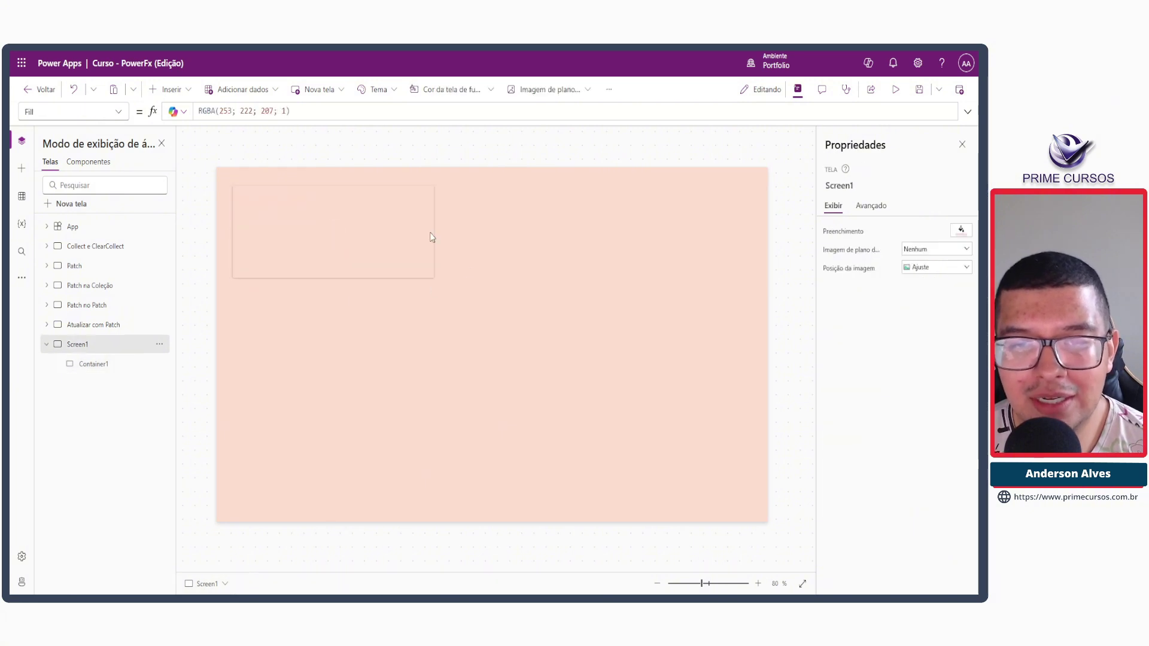
# Step: Set the container's fill color to white
pyautogui.click(405, 205)
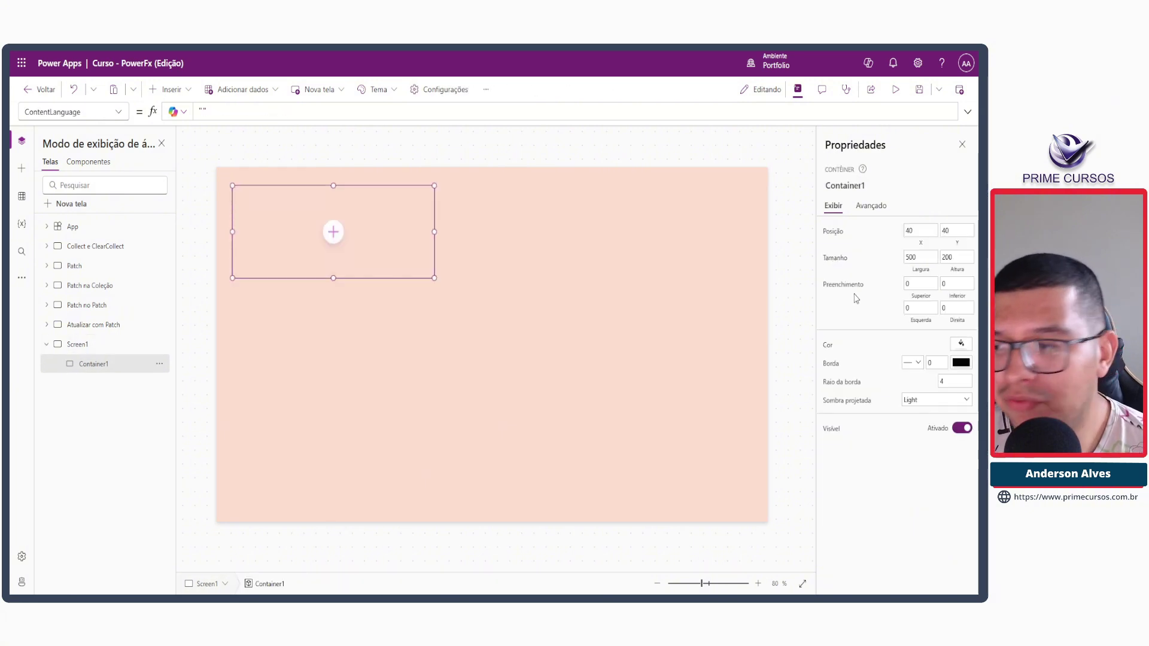
pyautogui.click(961, 343)
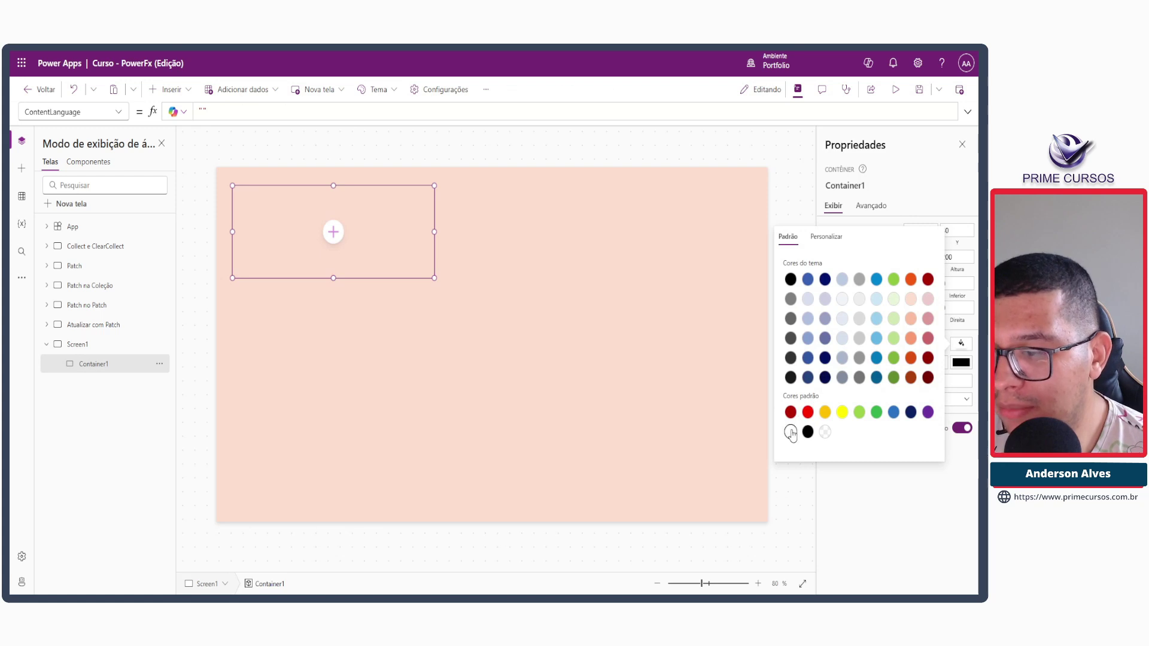
pyautogui.click(791, 431)
pyautogui.click(598, 171)
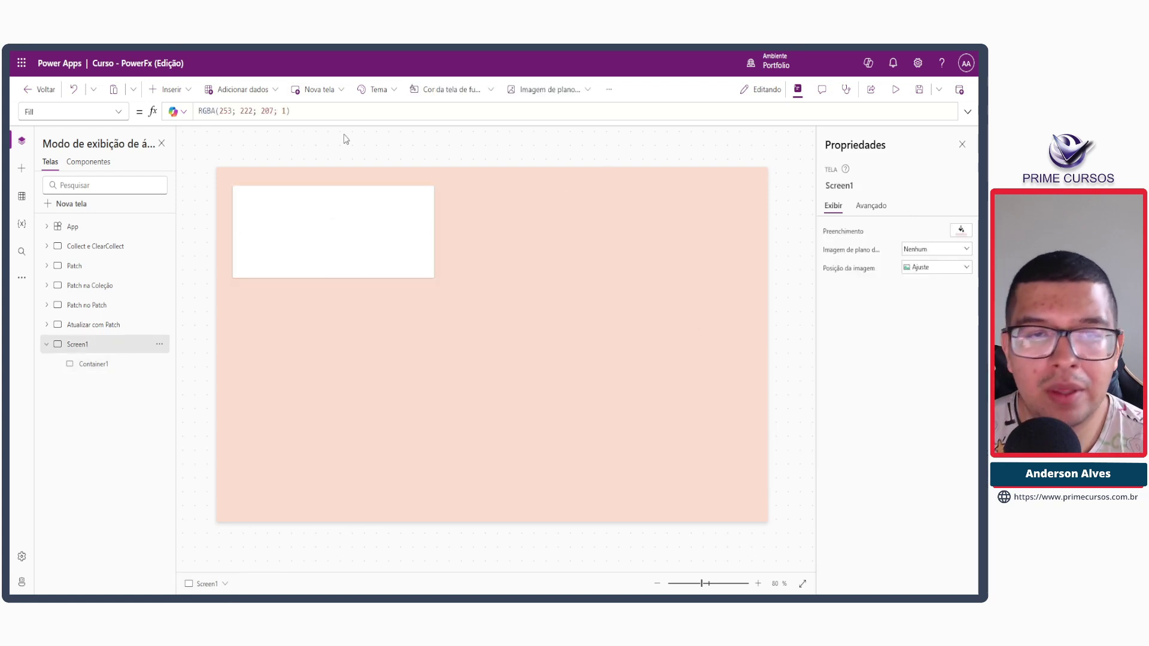
pyautogui.click(180, 91)
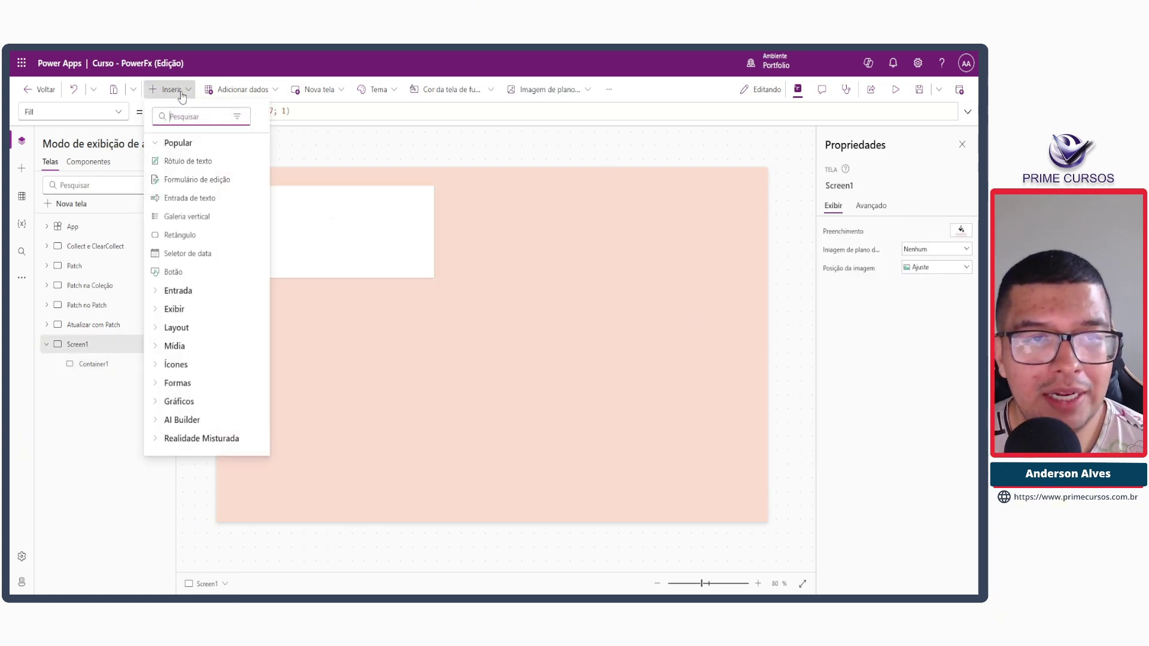
pyautogui.click(173, 272)
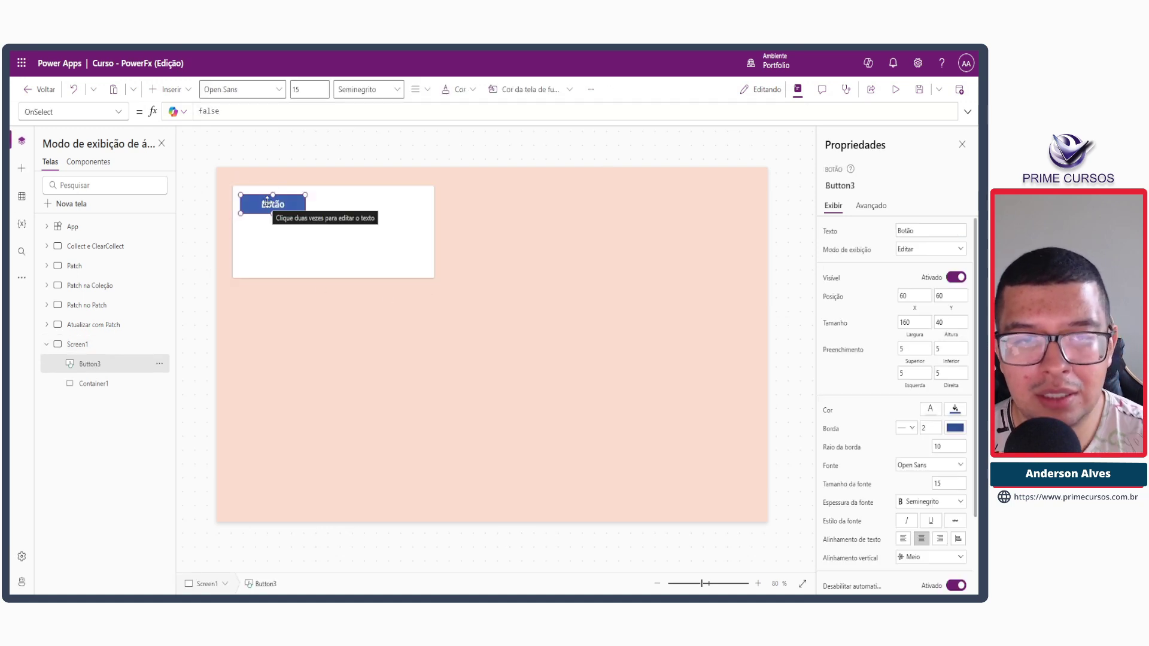
pyautogui.click(172, 89)
pyautogui.click(496, 248)
pyautogui.click(283, 206)
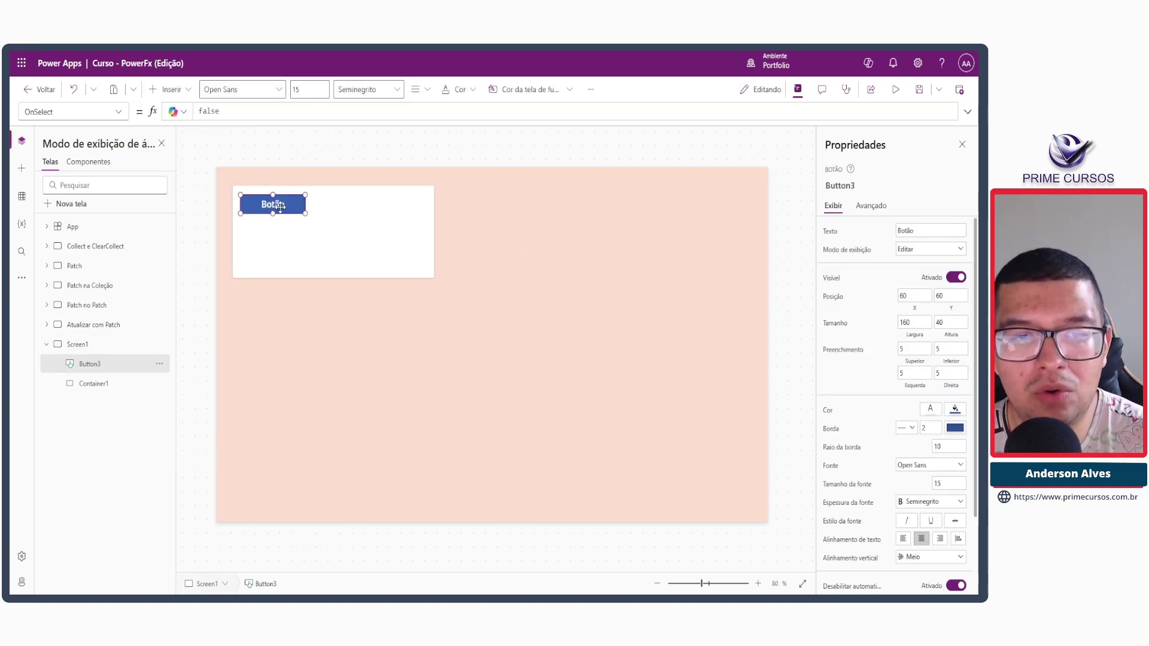
pyautogui.press('Delete')
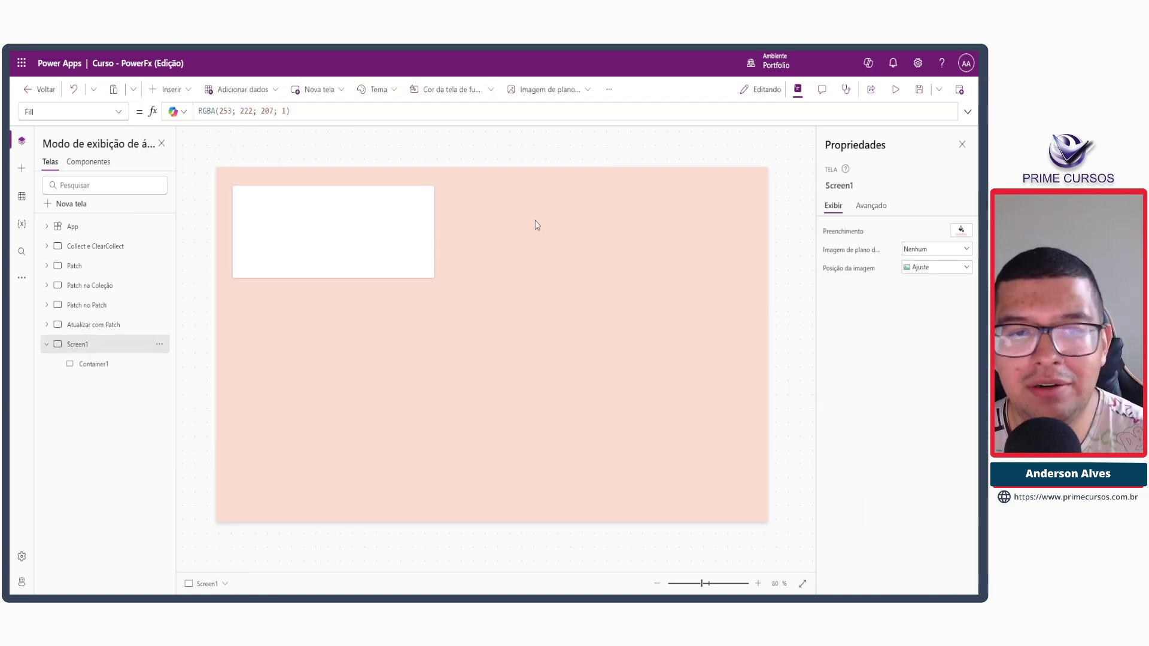
# Step: Insert a button on the screen and place it outside the container, in the upper right area of the canvas
pyautogui.click(168, 89)
pyautogui.click(180, 254)
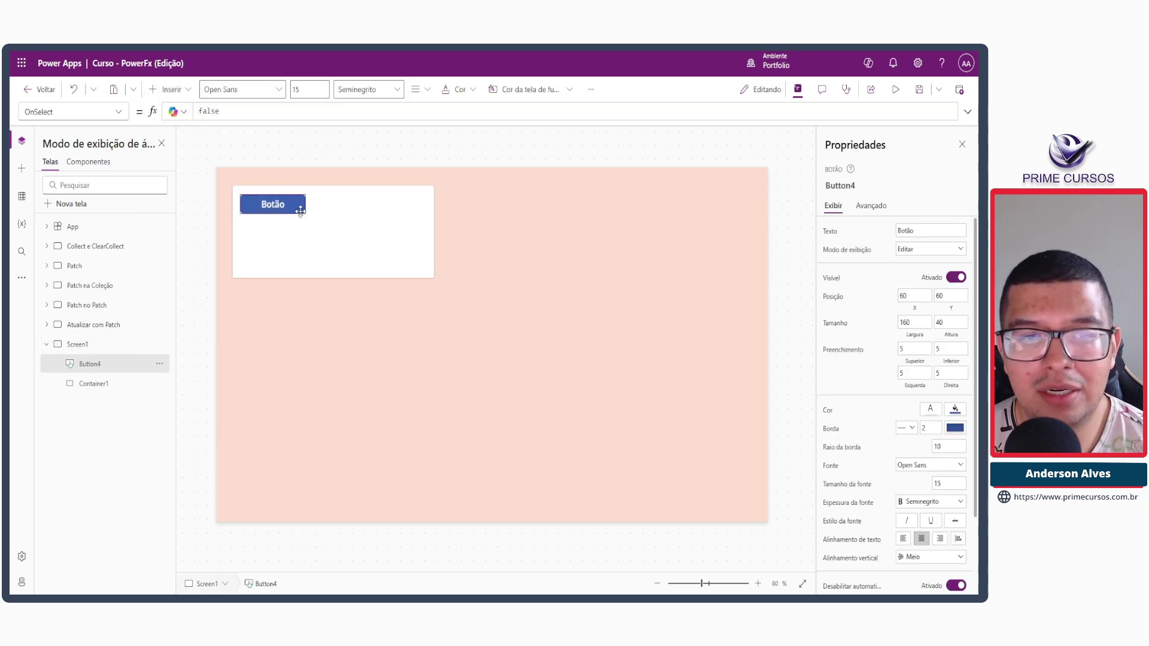
pyautogui.moveTo(297, 204); pyautogui.dragTo(596, 250)
pyautogui.click(561, 323)
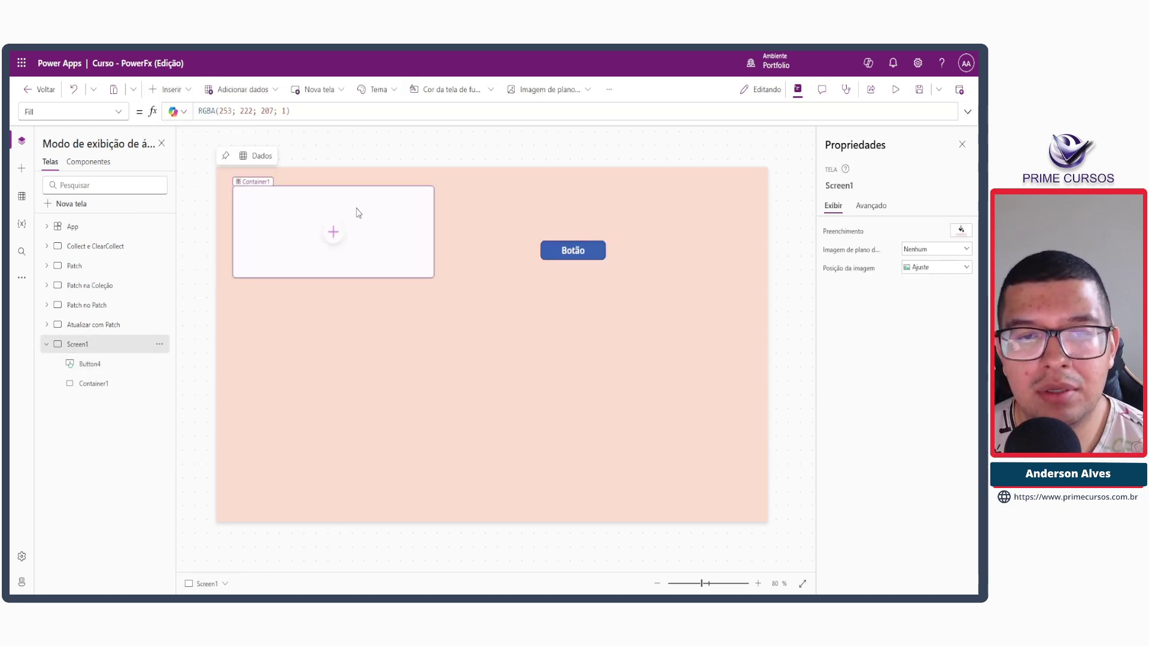
# Step: Move the white container down to the lower left of the canvas, at about X 44, Y 460
pyautogui.click(357, 213)
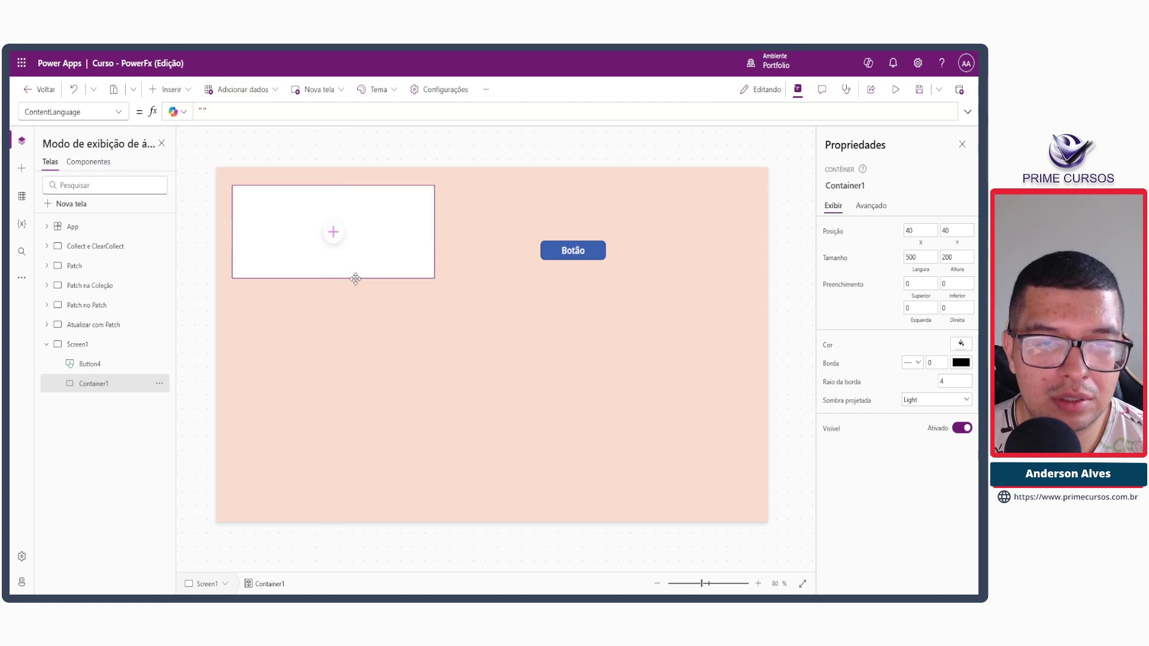
pyautogui.moveTo(355, 279); pyautogui.dragTo(335, 472)
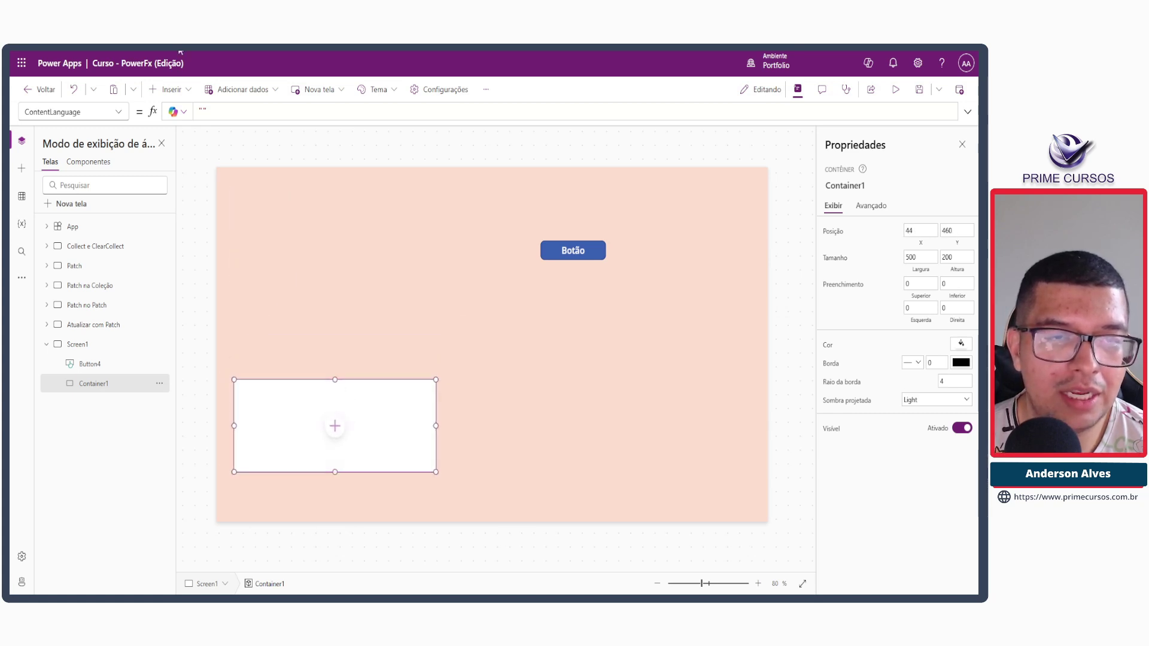
pyautogui.click(278, 200)
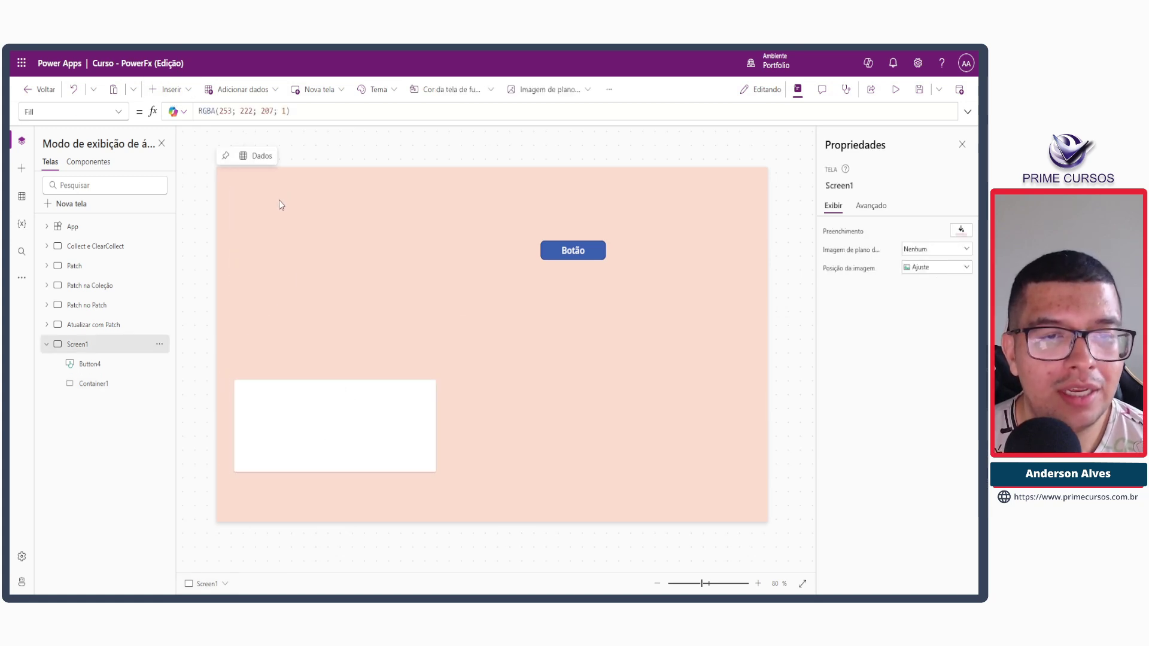
# Step: Insert a date picker (Seletor de data) near the upper left corner of the canvas, above the container
pyautogui.click(173, 90)
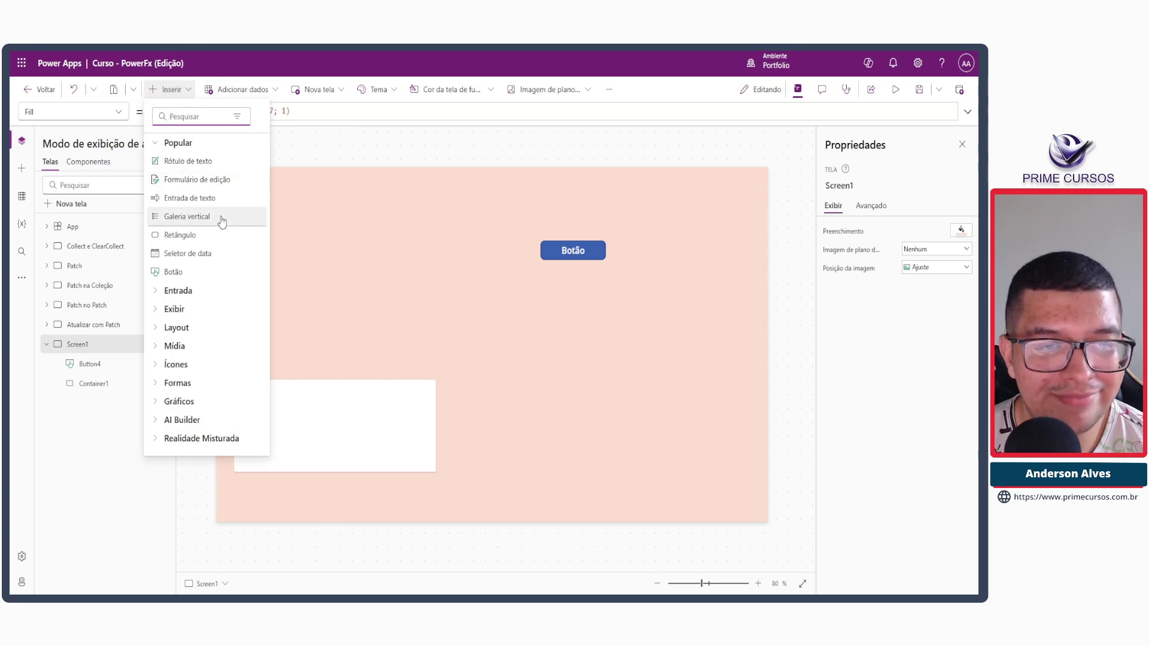
pyautogui.click(210, 253)
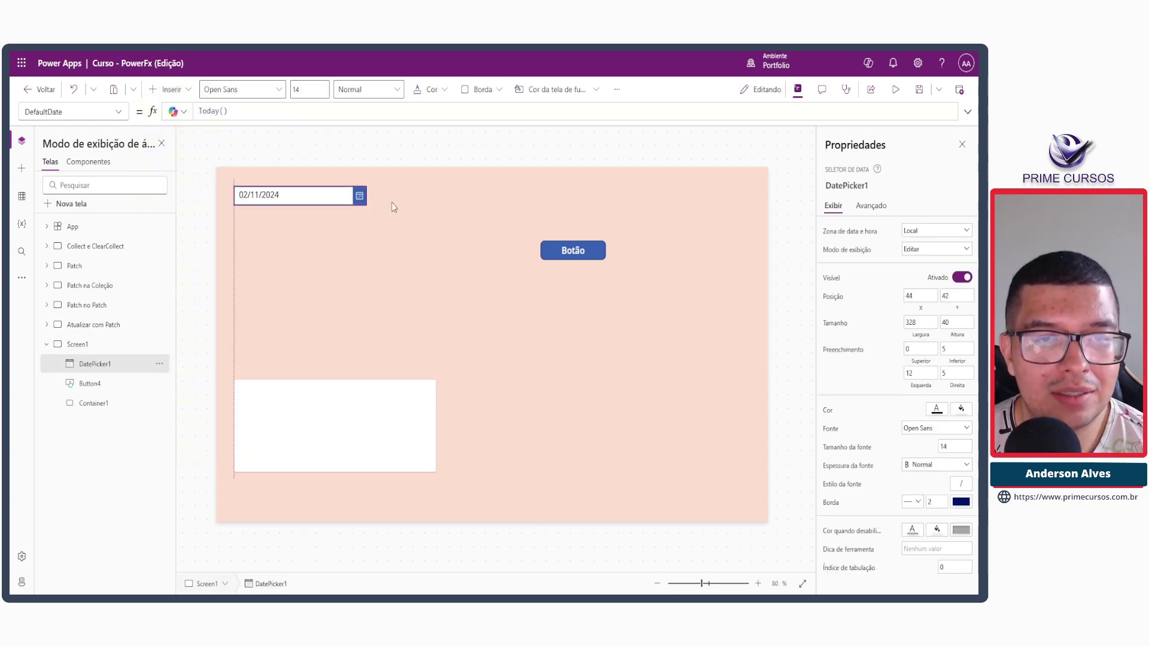
# Step: Shrink the date picker to 160 × 35 and place it beside the button near the canvas's upper right corner, with the button at X 1051, Y 44
pyautogui.moveTo(277, 187); pyautogui.dragTo(537, 232)
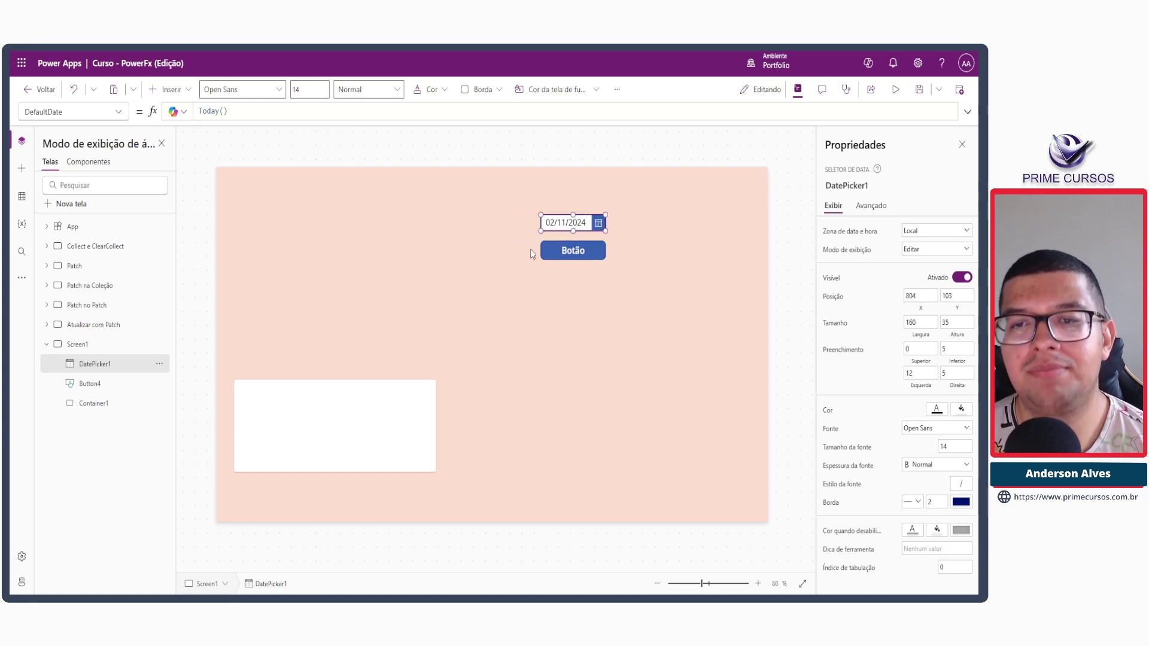
pyautogui.click(530, 249)
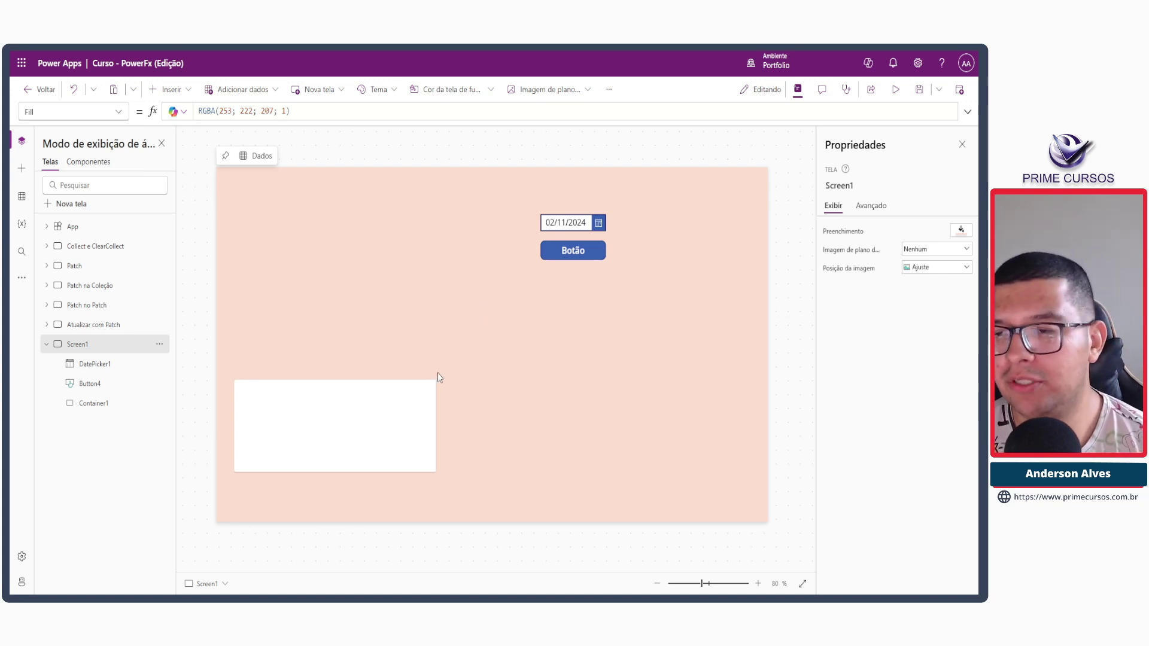
pyautogui.click(581, 224)
pyautogui.moveTo(585, 211); pyautogui.dragTo(606, 184)
pyautogui.click(575, 250)
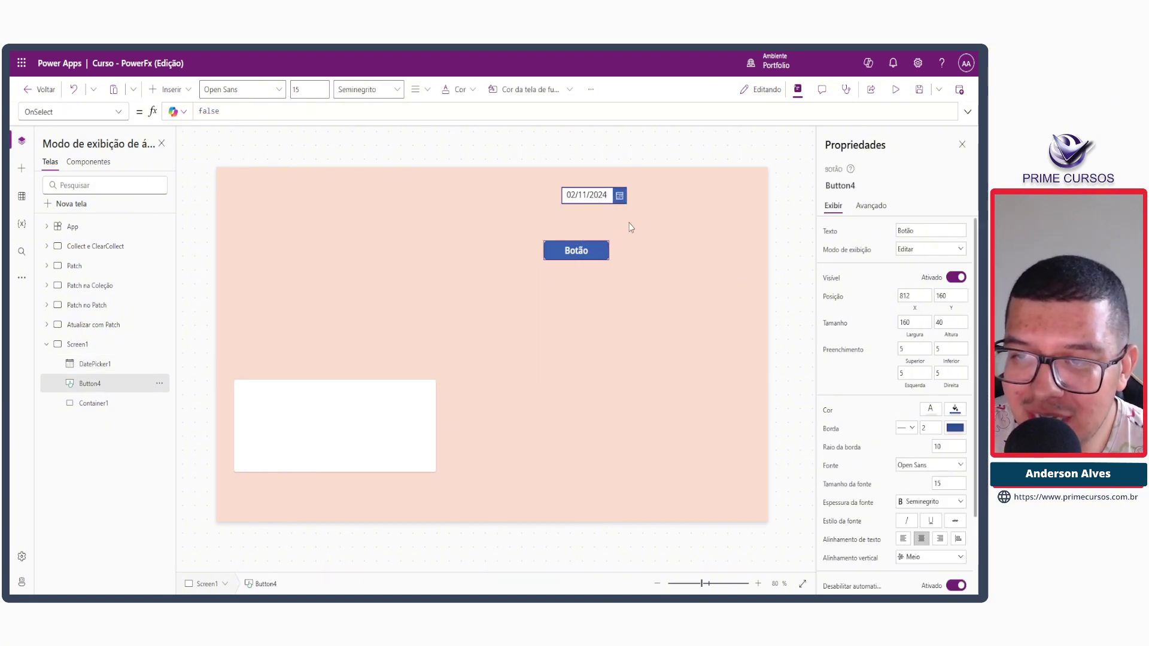
pyautogui.moveTo(576, 250); pyautogui.dragTo(673, 196)
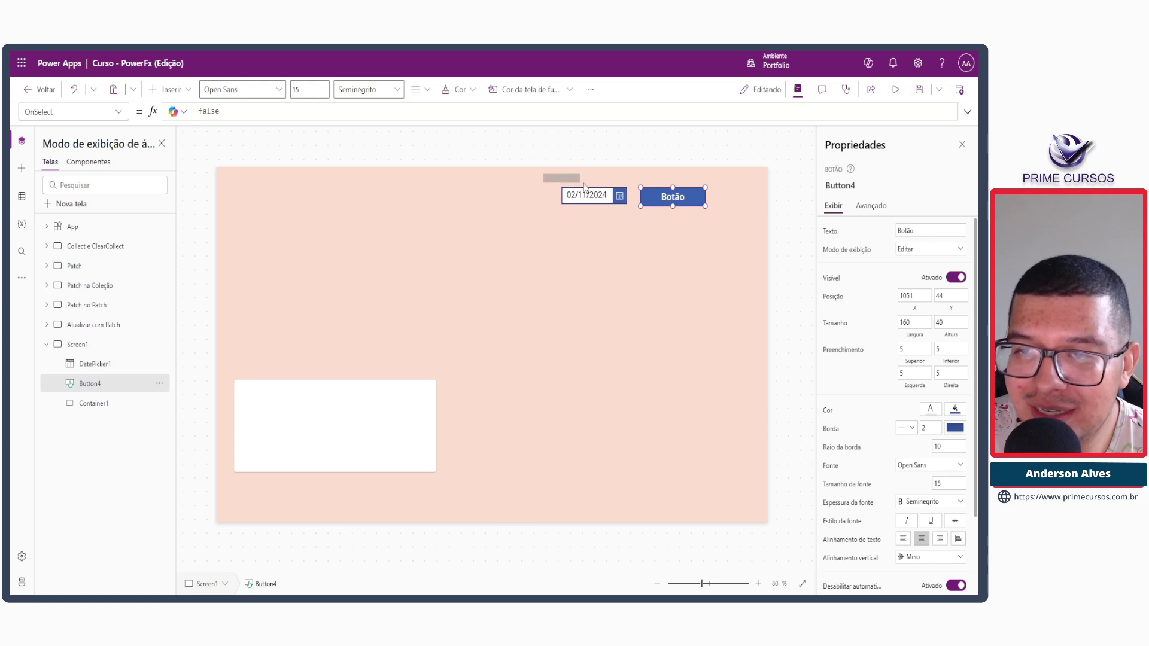
# Step: Select the date picker and the button together and align them vertically on their middles
pyautogui.moveTo(585, 187); pyautogui.dragTo(724, 225)
pyautogui.rightClick(594, 198)
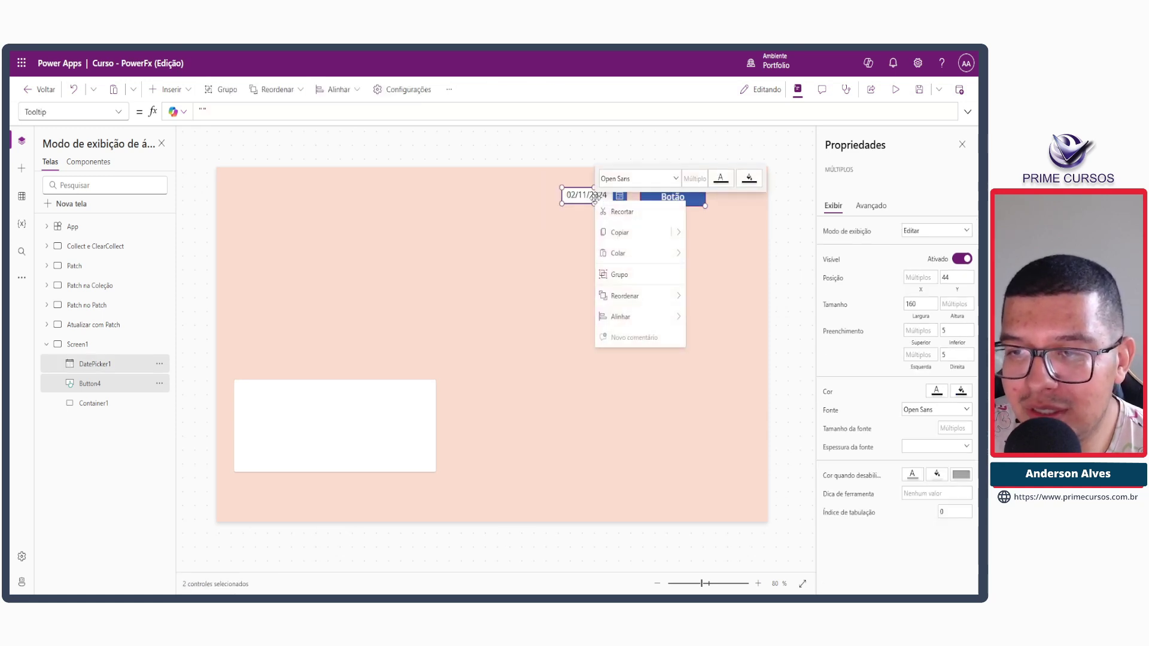
pyautogui.moveTo(649, 319)
pyautogui.click(744, 401)
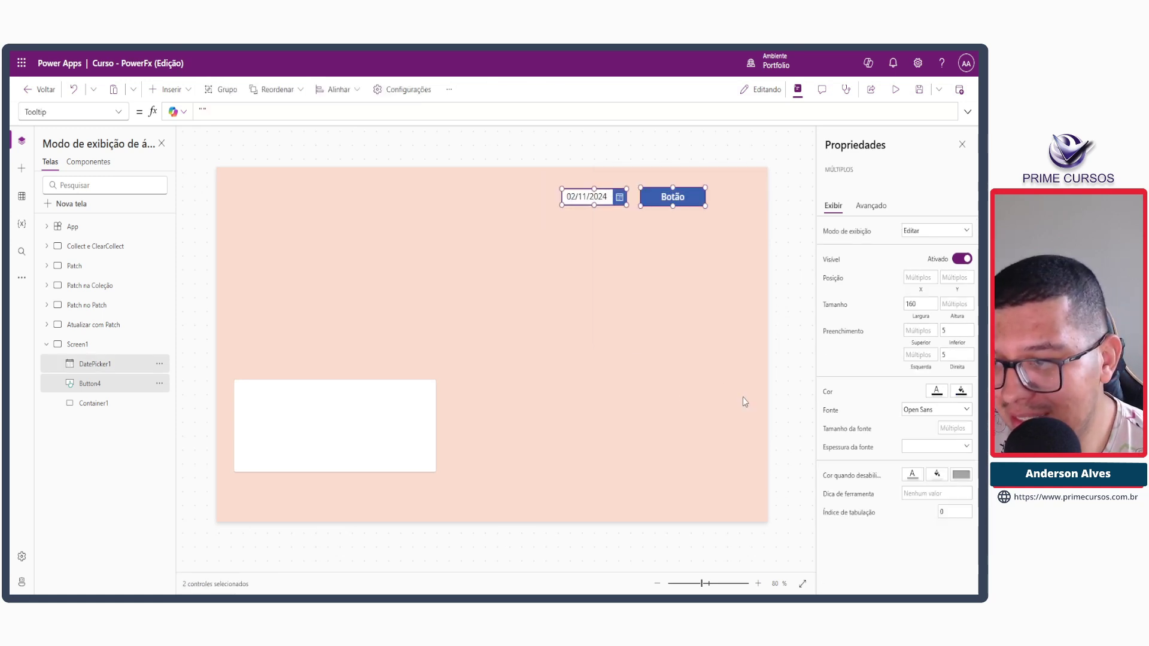
pyautogui.click(665, 289)
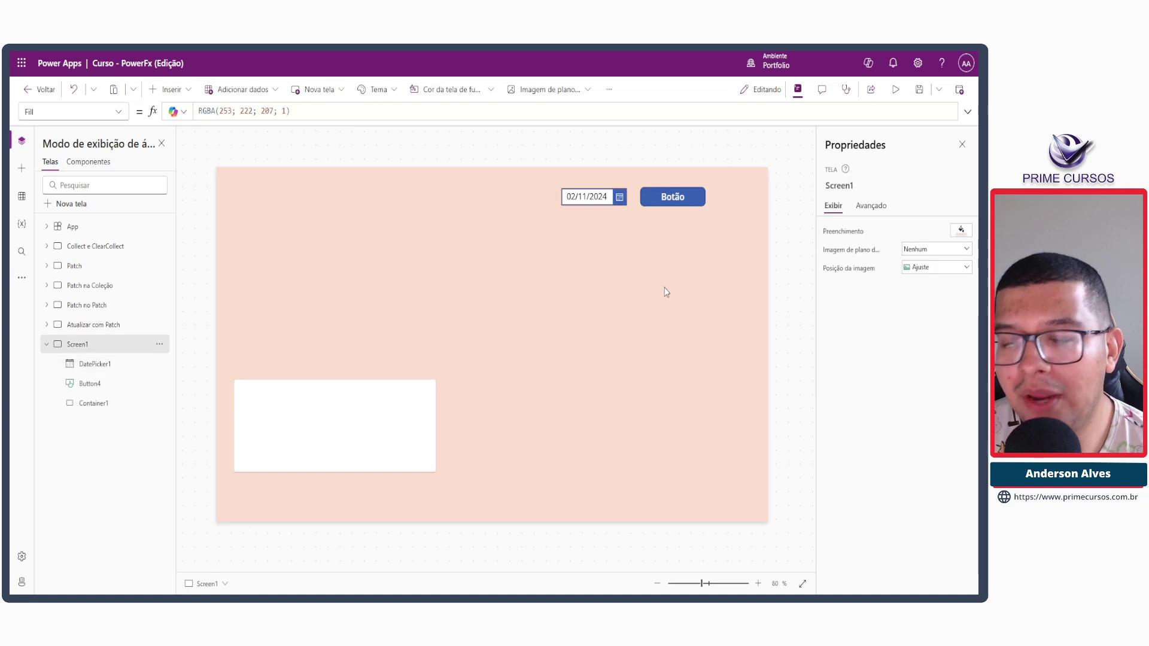
# Step: Preview the screen with the window size option (Tamanho da janela), check the date picker and button layout, and close the preview
pyautogui.click(871, 96)
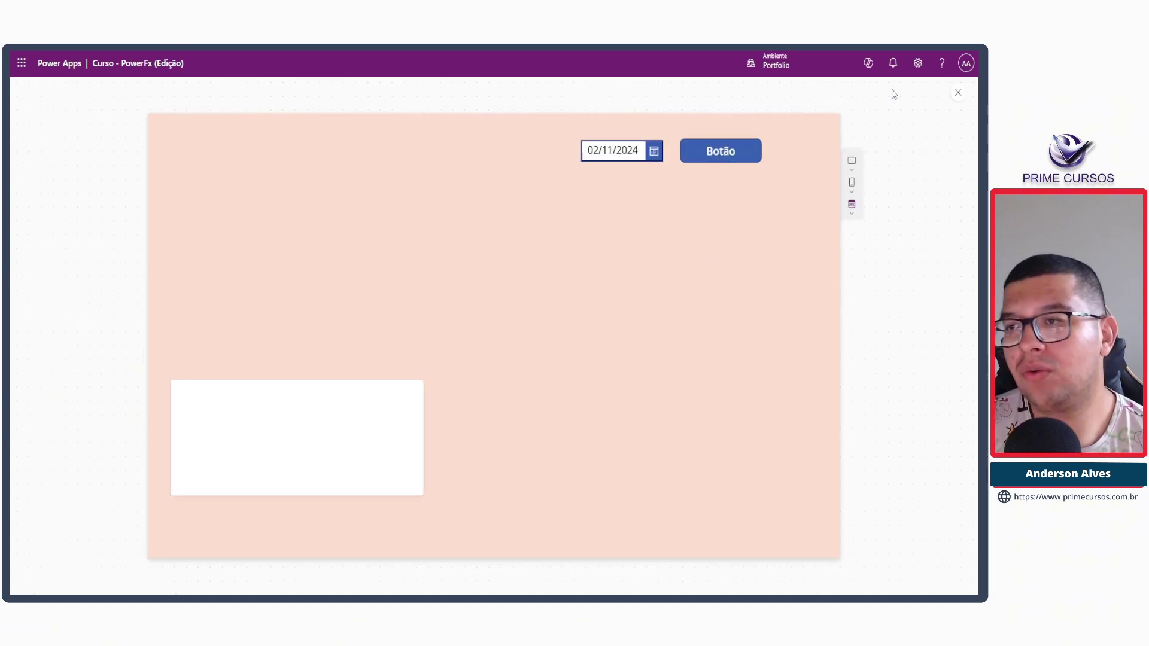
pyautogui.click(851, 208)
pyautogui.click(879, 228)
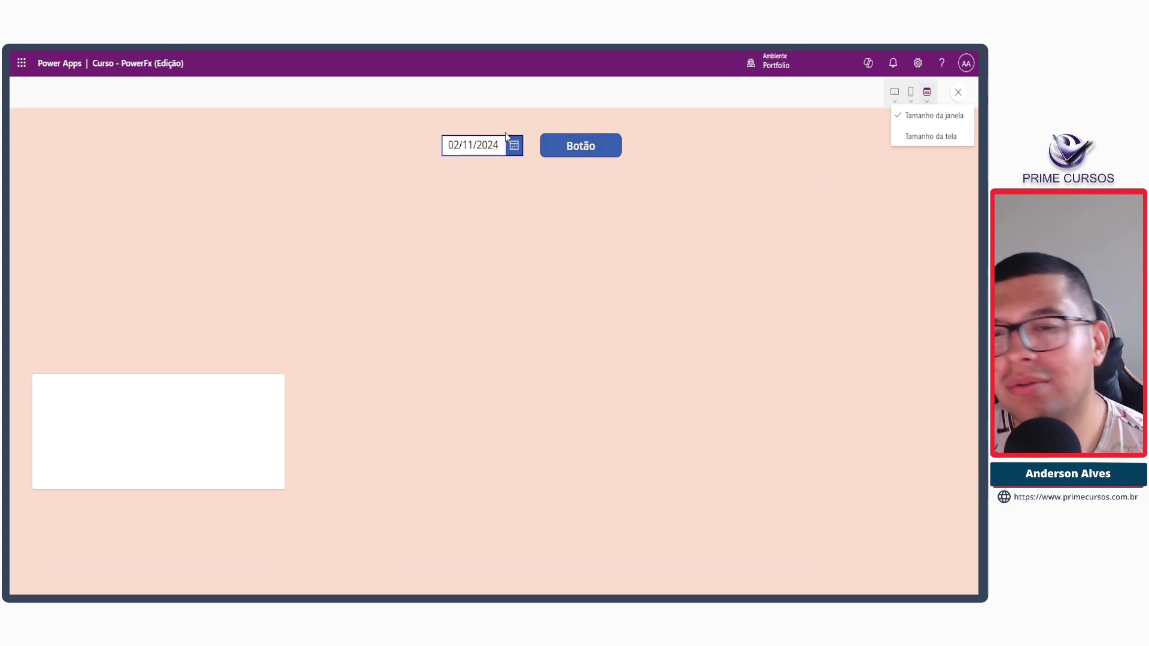
pyautogui.click(638, 160)
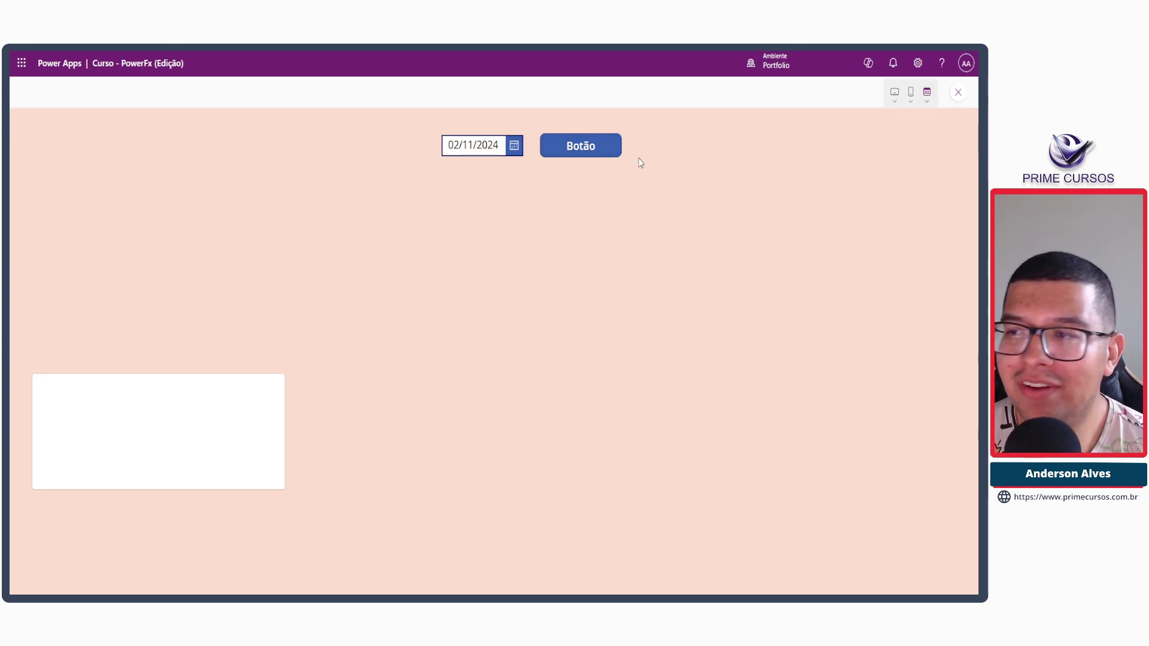
pyautogui.click(842, 130)
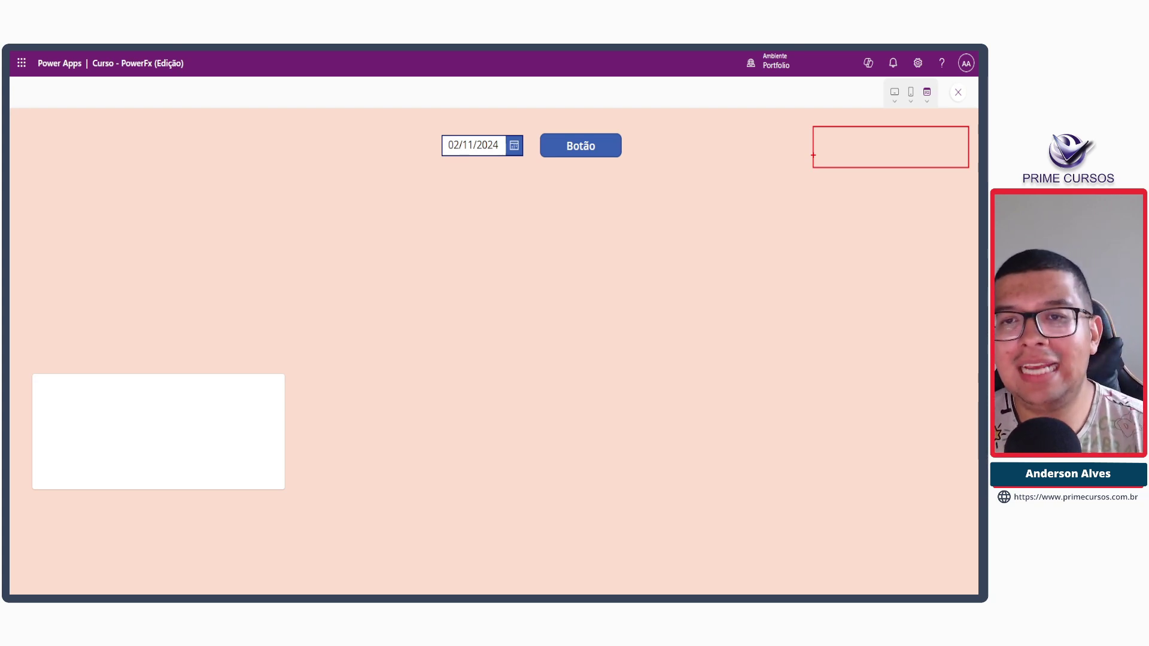
pyautogui.click(957, 92)
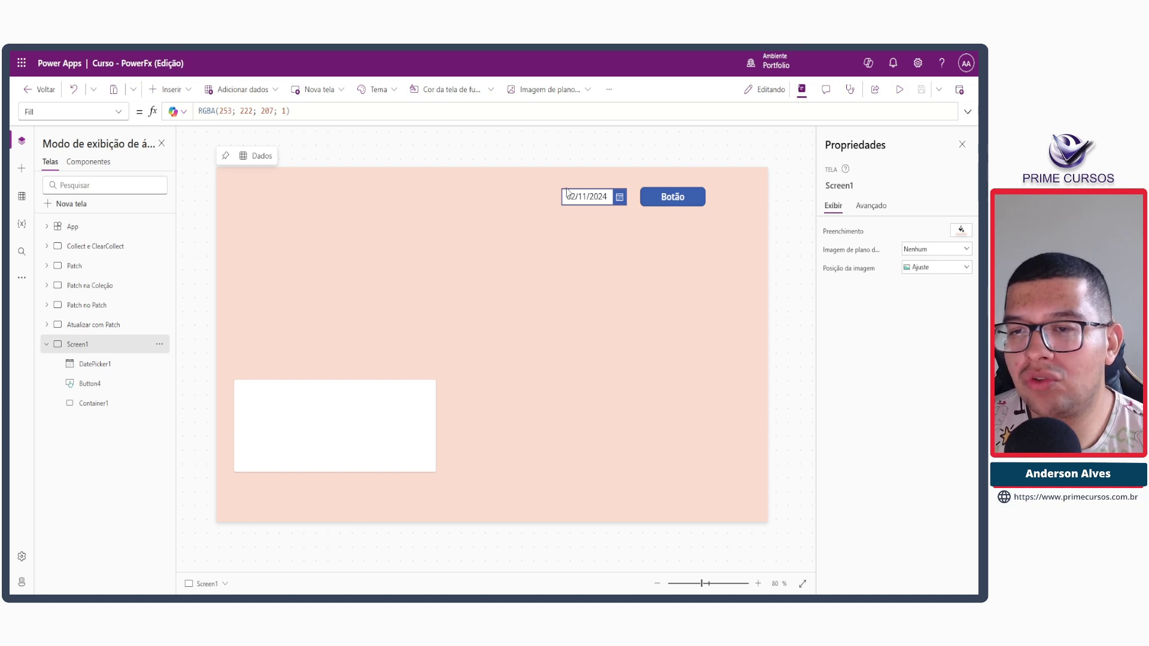
# Step: Shift the date picker and button together slightly down, and move the white container near the canvas's upper left corner at X 36, Y 56
pyautogui.moveTo(530, 182); pyautogui.dragTo(672, 232)
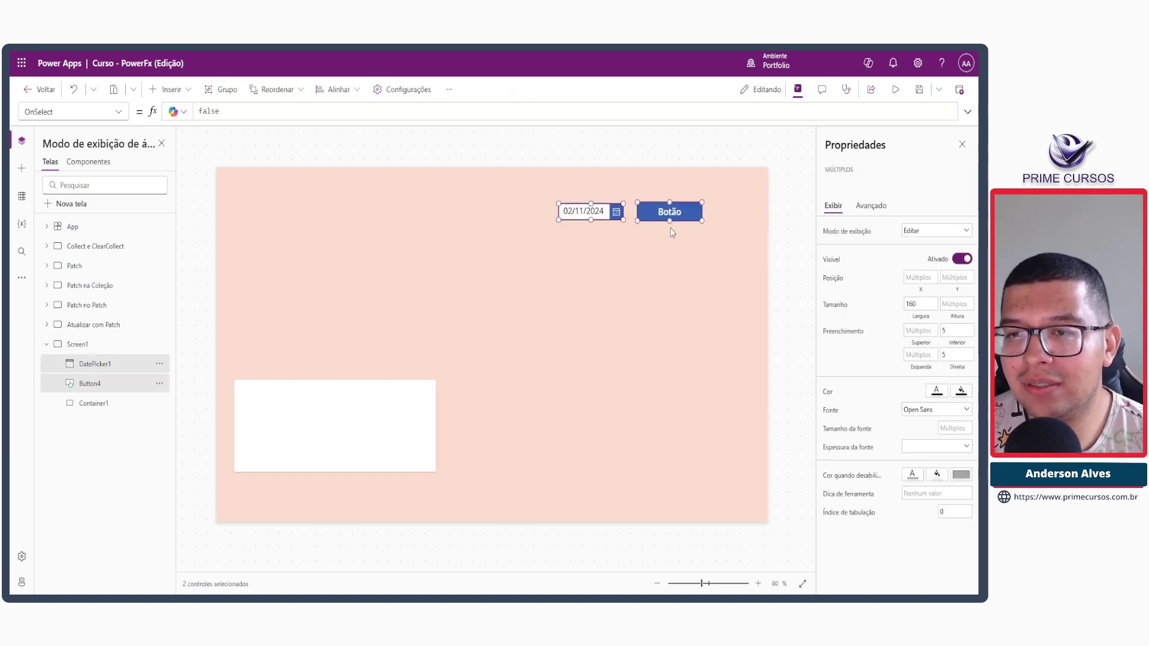
pyautogui.click(479, 350)
pyautogui.click(359, 396)
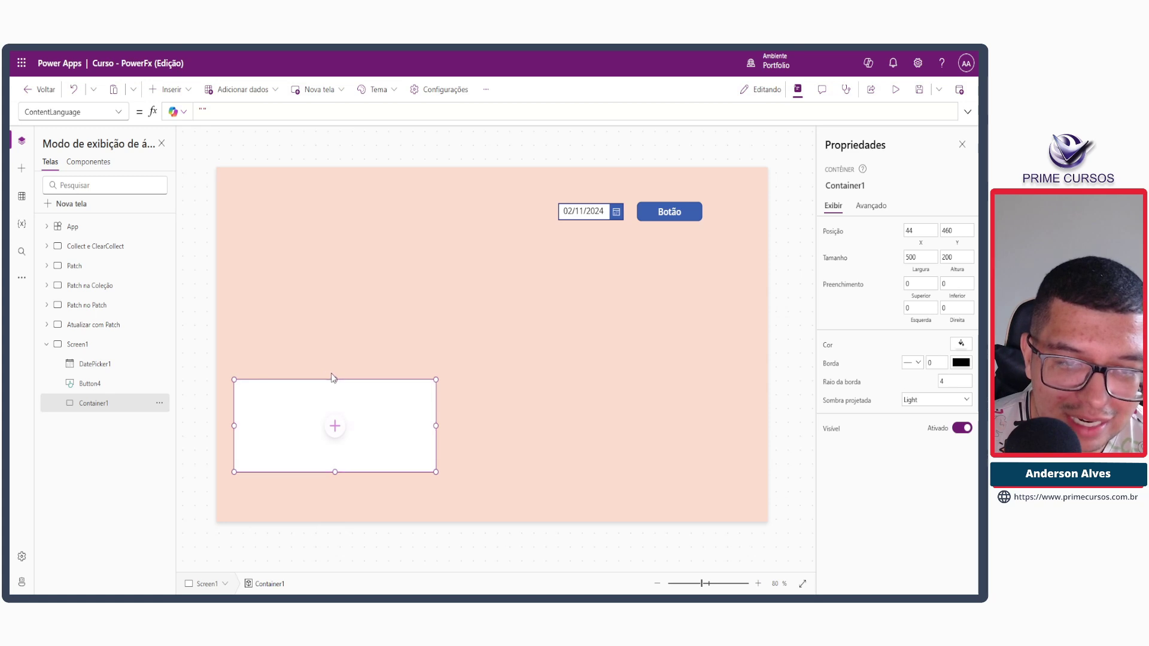
pyautogui.scroll(4, 326, 379)
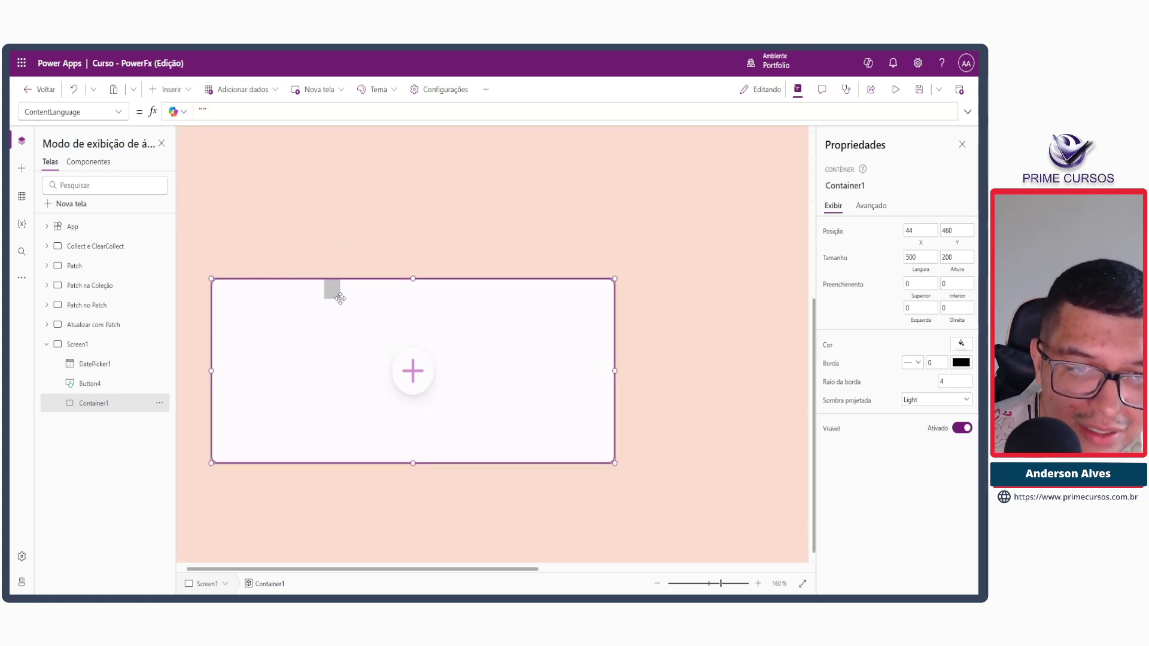
pyautogui.moveTo(350, 277); pyautogui.dragTo(366, 168)
pyautogui.scroll(-2, 362, 231)
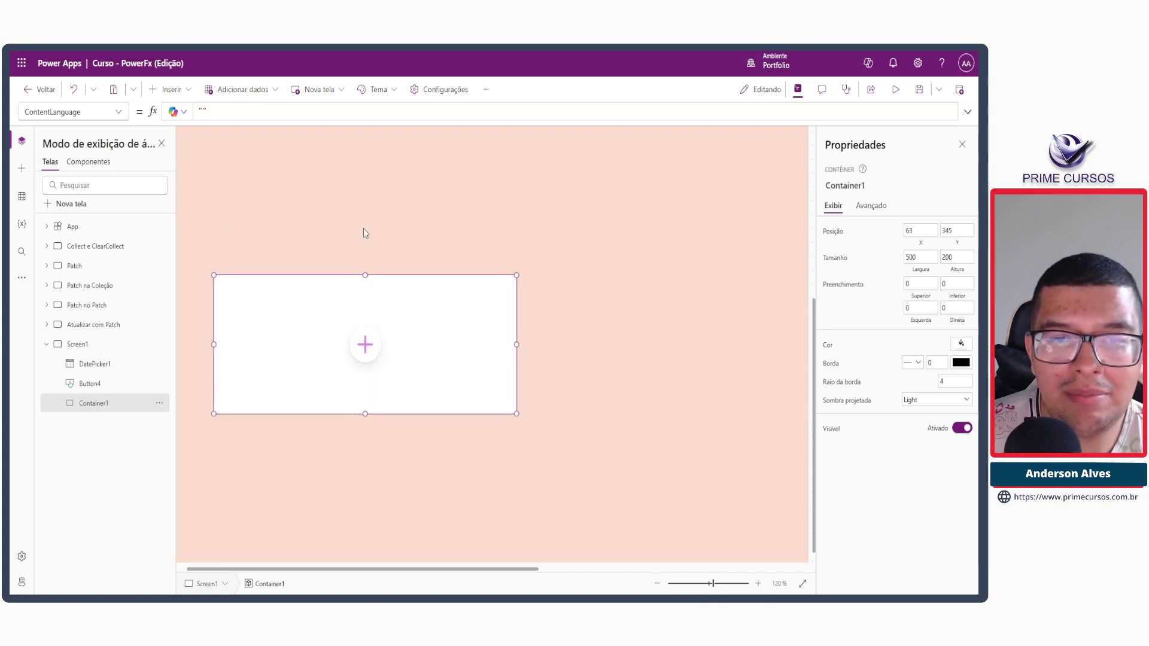
pyautogui.scroll(2, 329, 225)
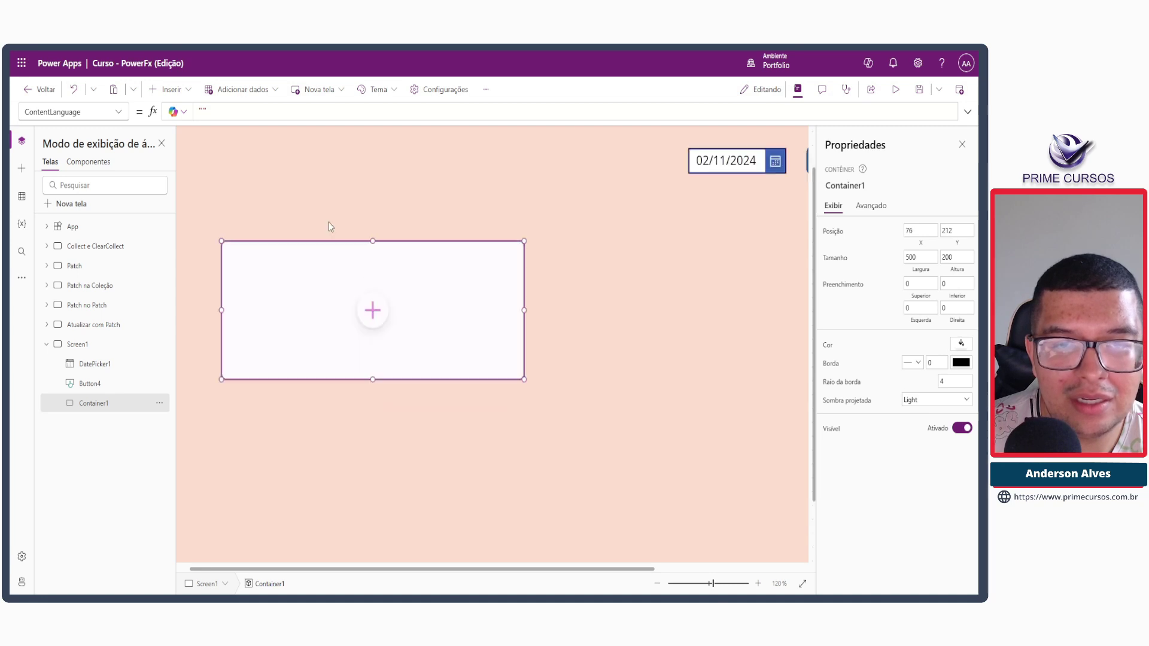
pyautogui.click(331, 267)
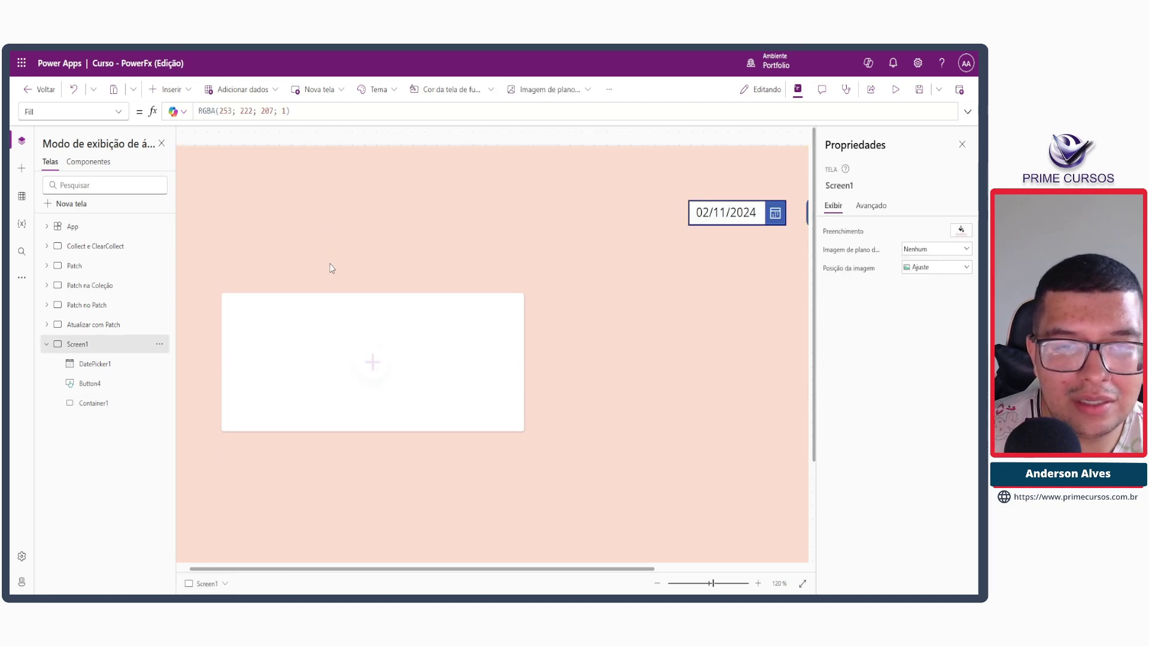
pyautogui.click(323, 298)
pyautogui.moveTo(381, 338); pyautogui.dragTo(381, 335)
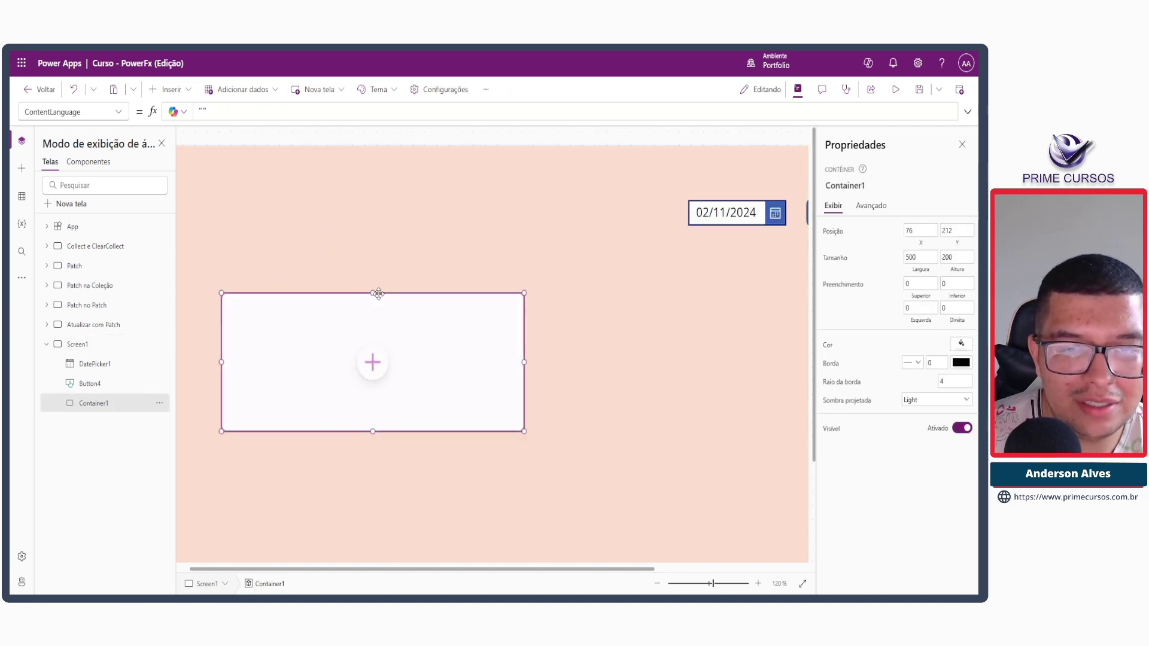
pyautogui.moveTo(382, 266); pyautogui.dragTo(397, 202)
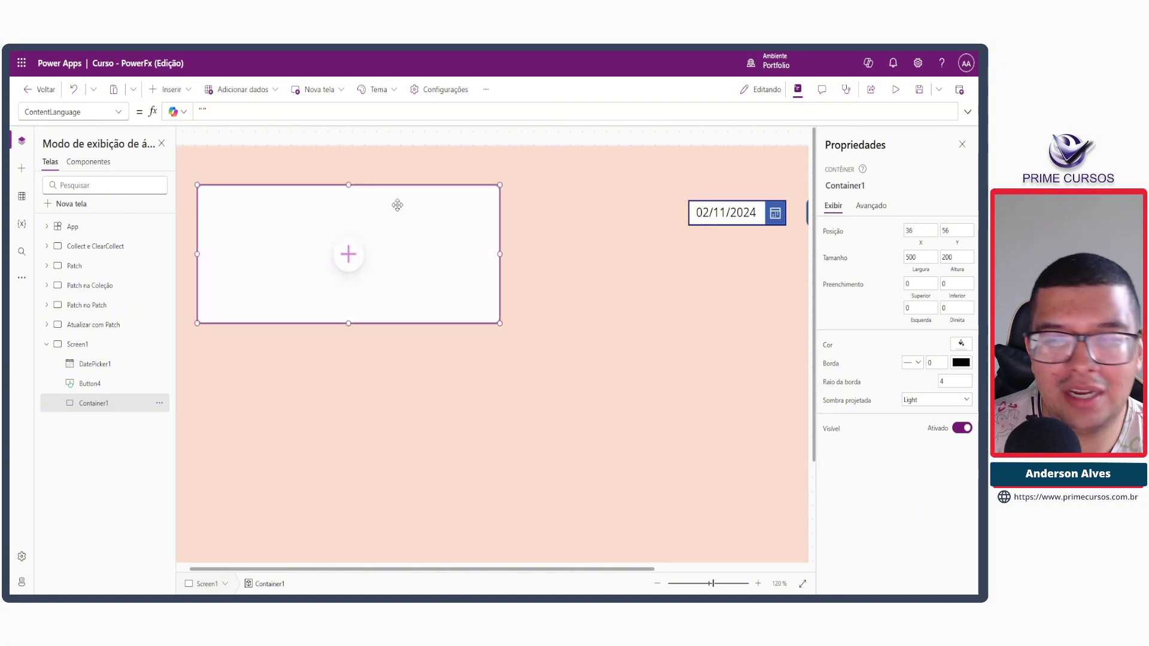
pyautogui.hotkey('ctrl', '0')
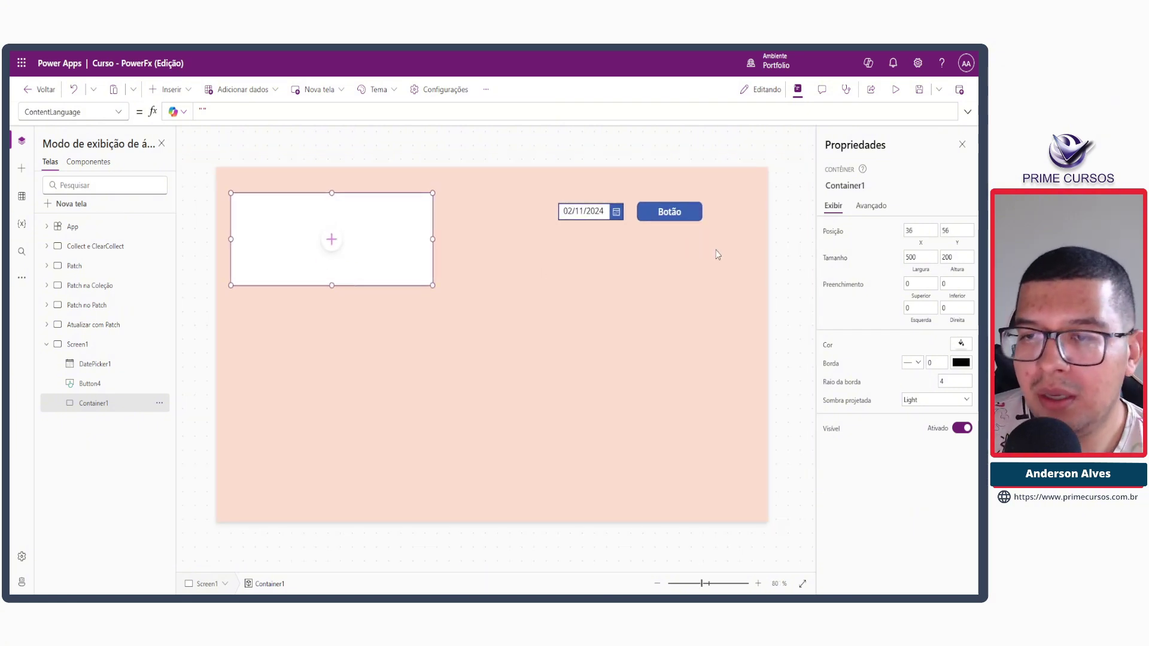
# Step: Cut the date picker and button from the screen and paste them inside the white container
pyautogui.moveTo(724, 246); pyautogui.dragTo(548, 174)
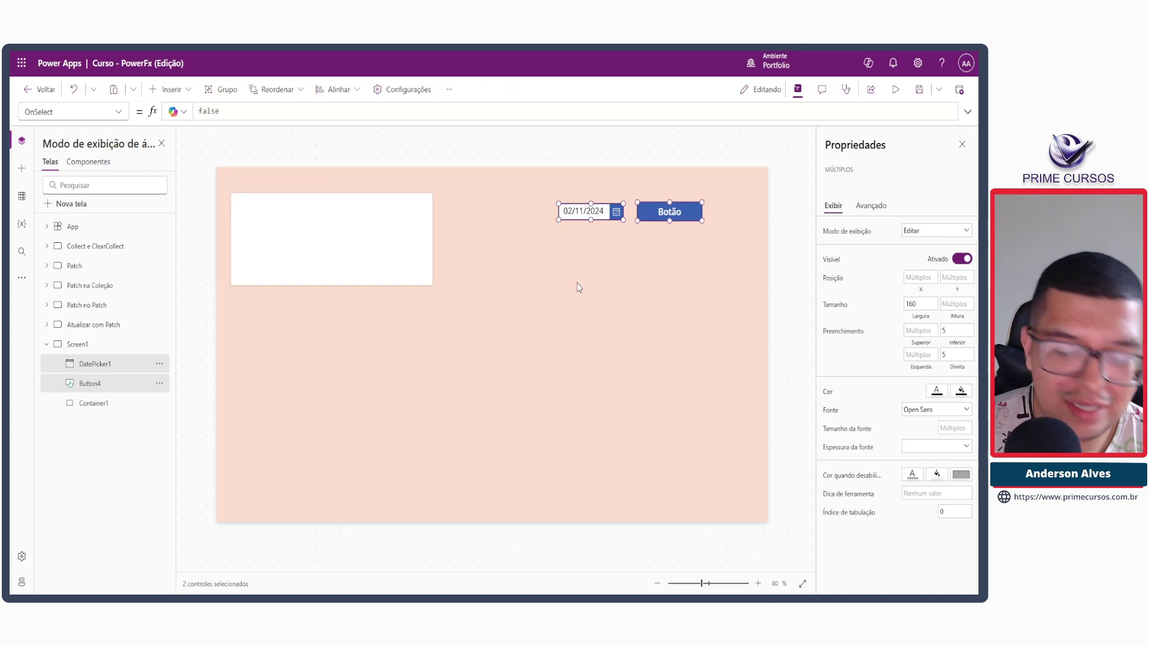
pyautogui.press('Delete')
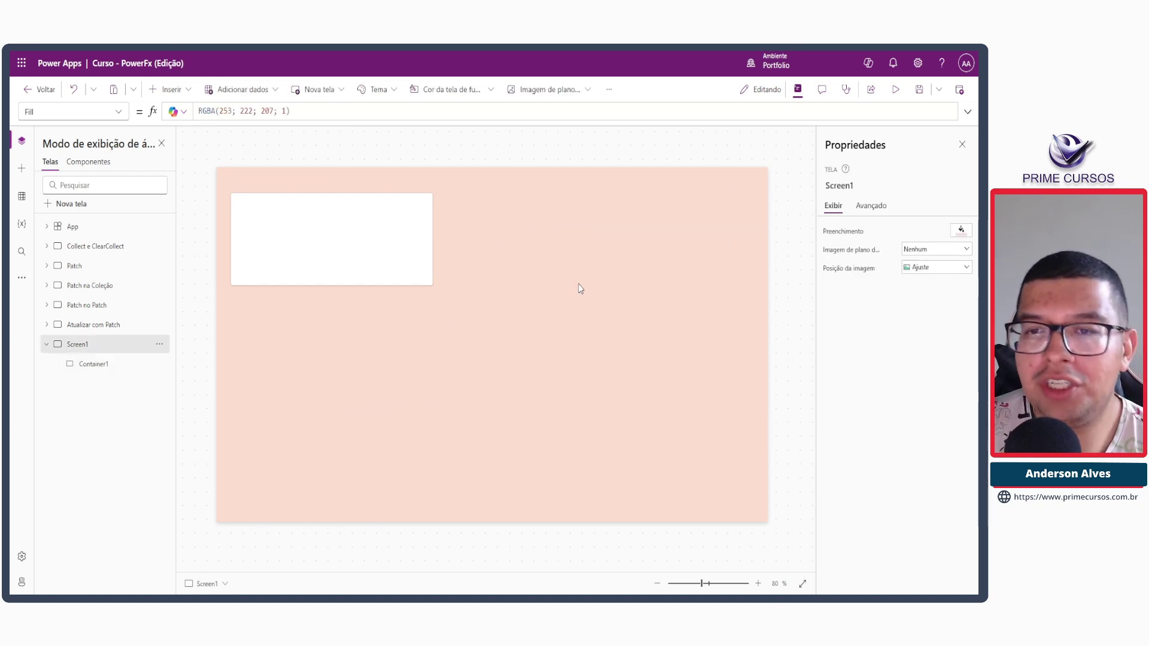
pyautogui.click(357, 209)
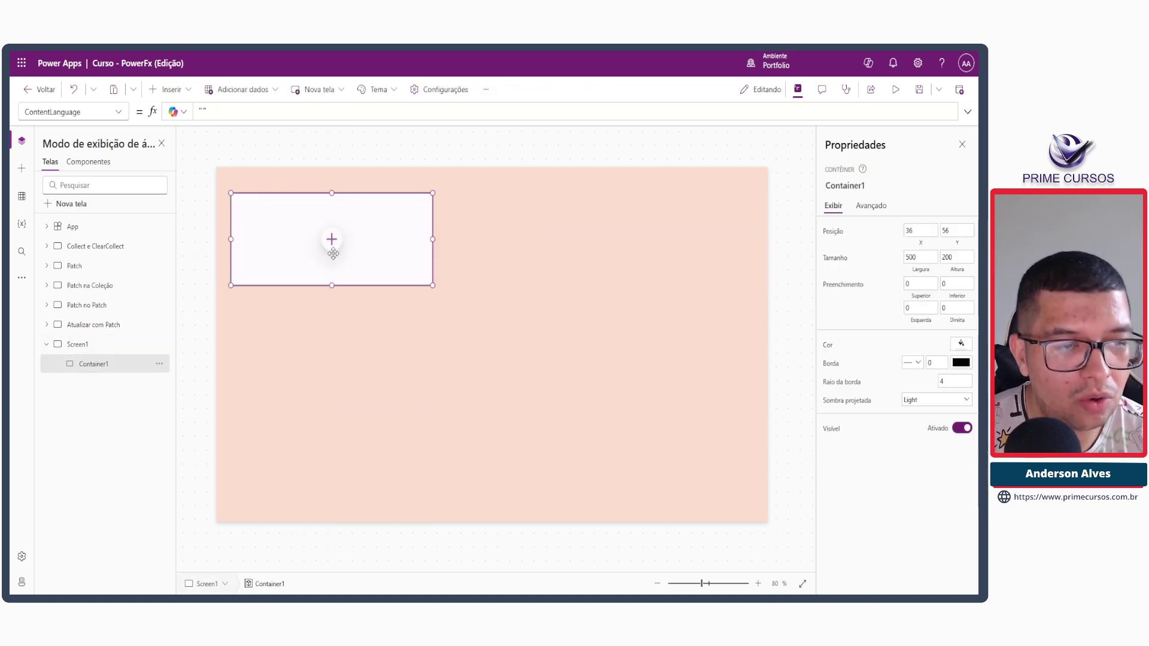
pyautogui.hotkey('ctrl', 'z')
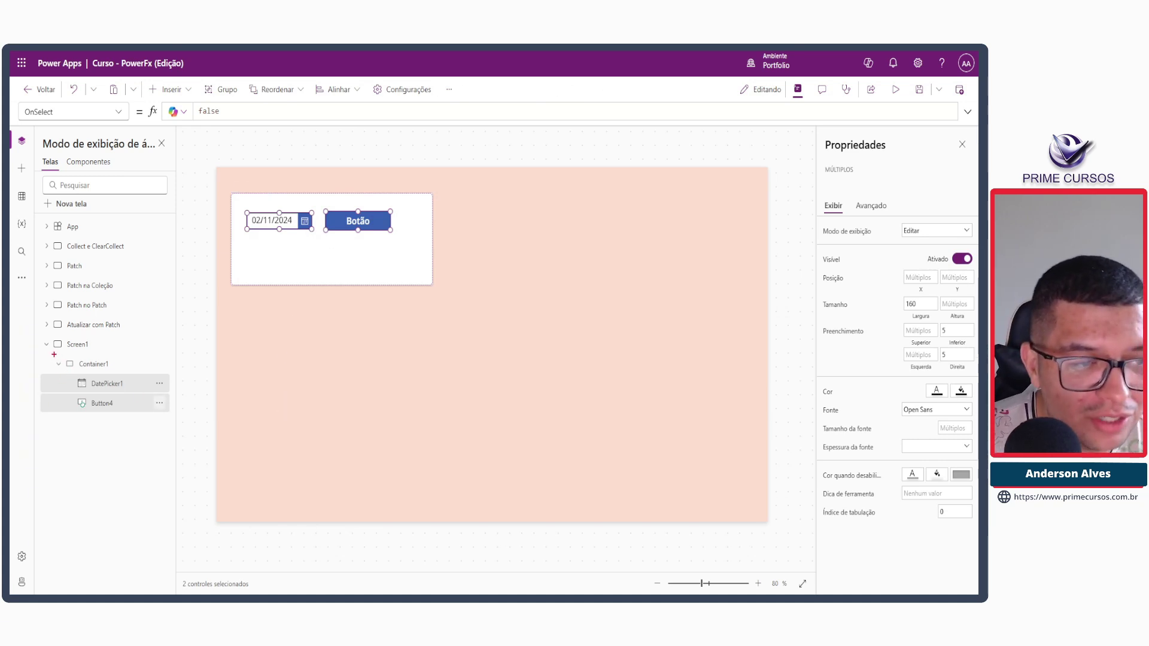
pyautogui.moveTo(51, 355); pyautogui.dragTo(135, 371)
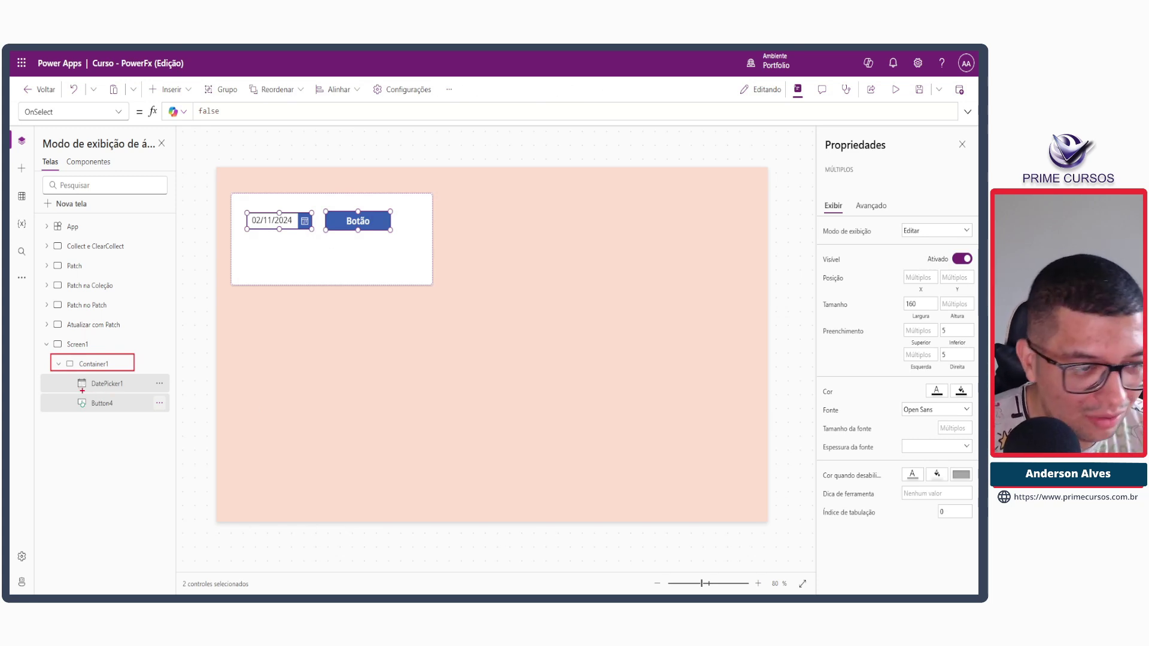
pyautogui.moveTo(75, 377); pyautogui.dragTo(138, 410)
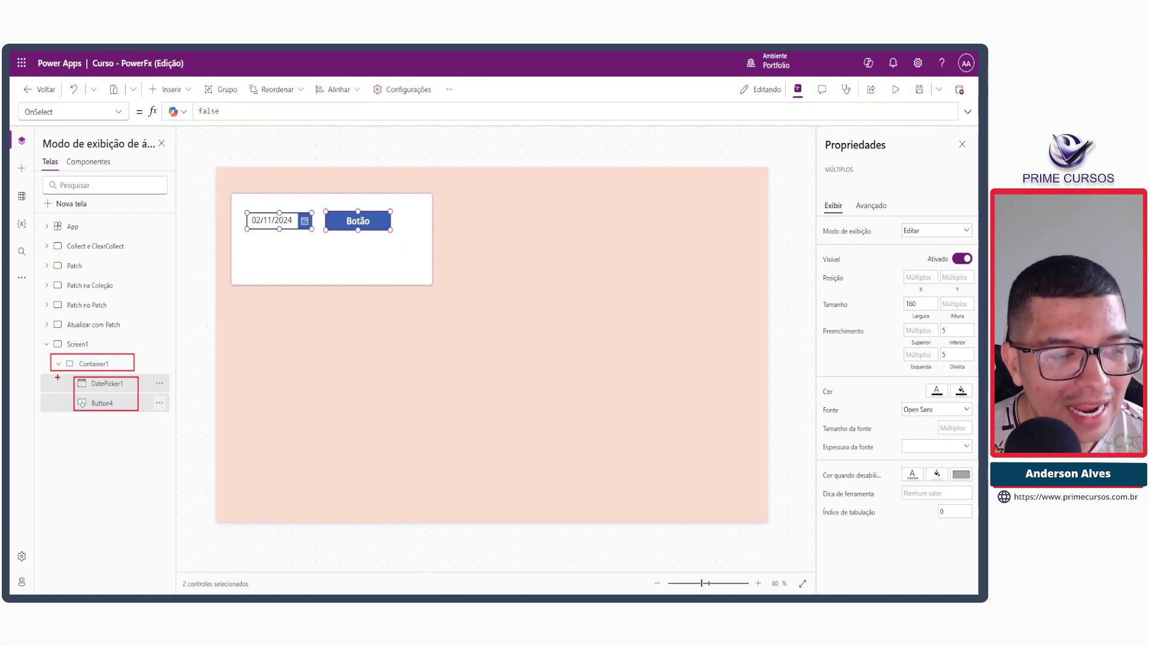
pyautogui.moveTo(41, 344); pyautogui.dragTo(18, 343)
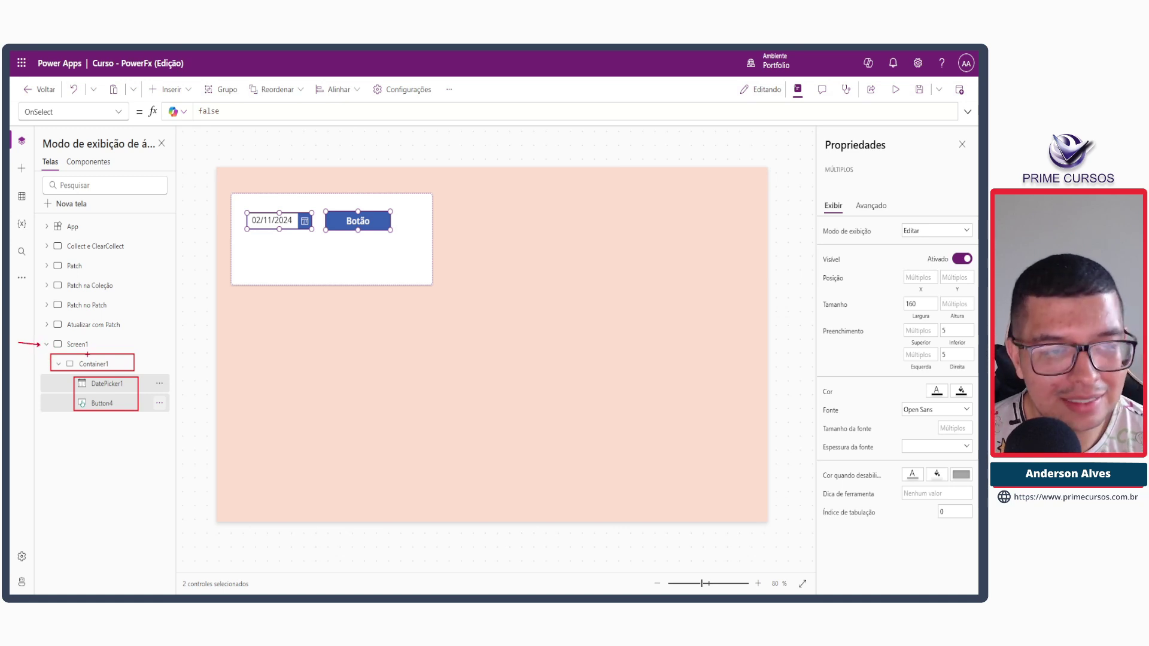
pyautogui.moveTo(139, 362)
pyautogui.mouseDown()
pyautogui.moveTo(160, 363)
pyautogui.moveTo(167, 383)
pyautogui.mouseUp()
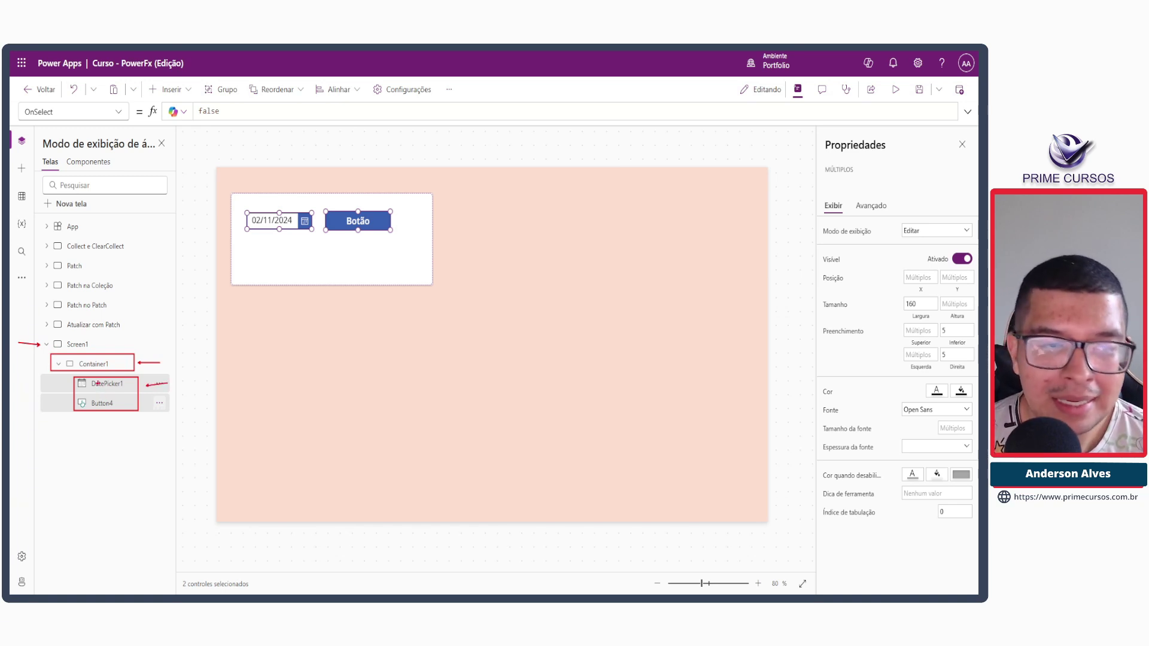
pyautogui.moveTo(112, 334); pyautogui.dragTo(108, 352)
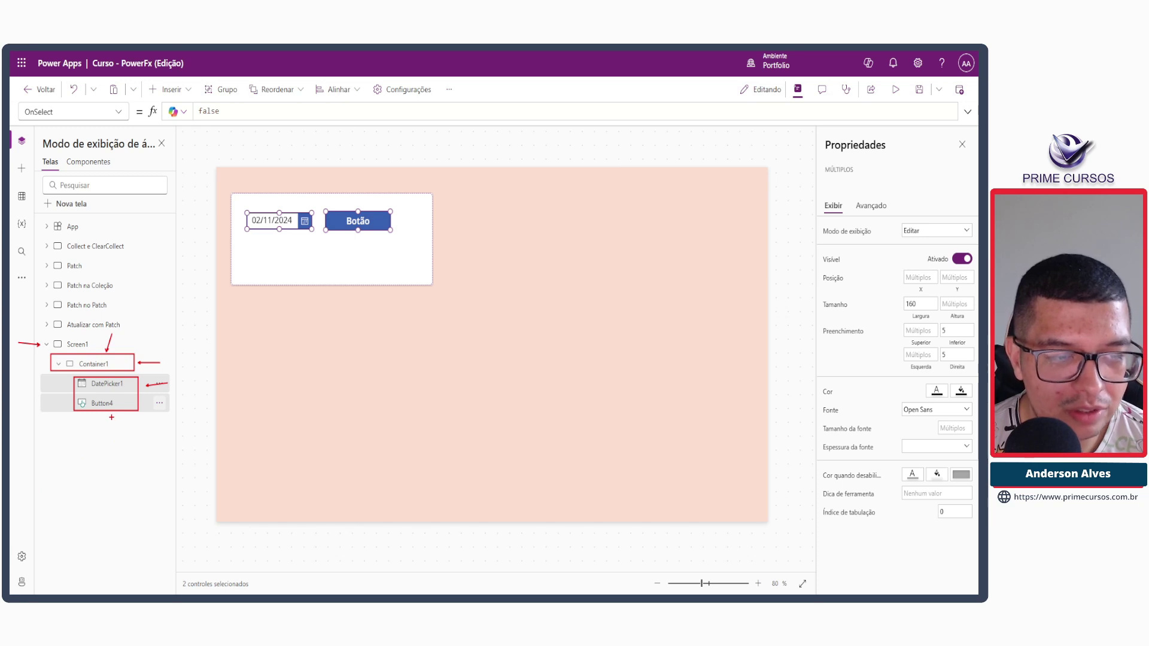
pyautogui.moveTo(111, 430); pyautogui.dragTo(111, 420)
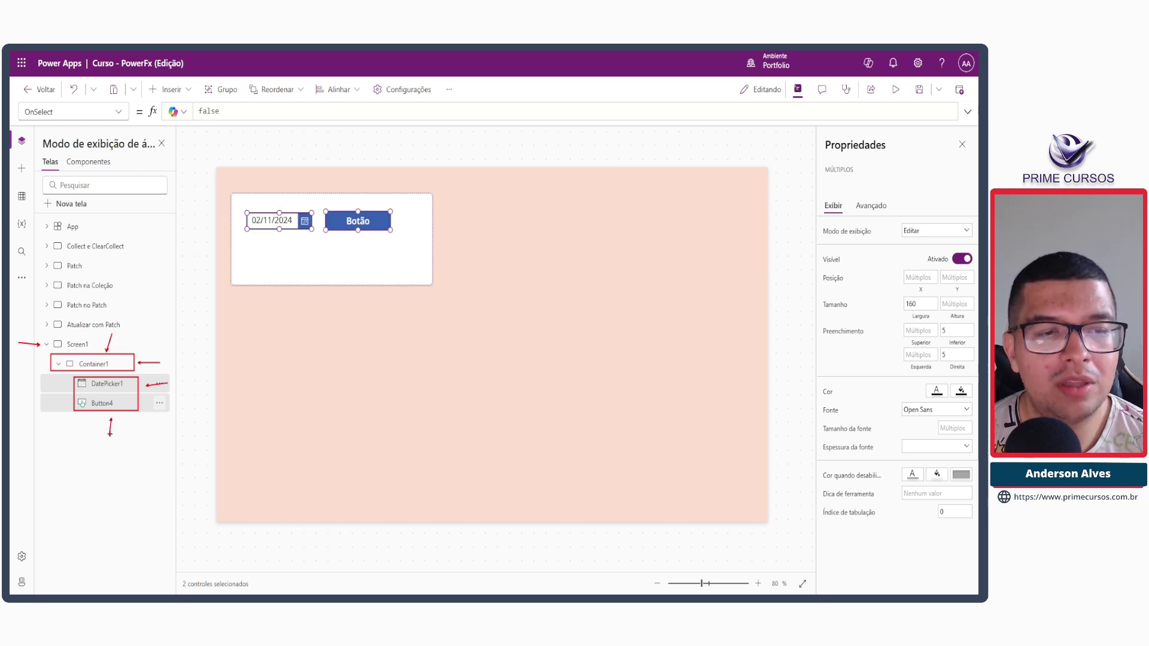
pyautogui.press('Escape')
pyautogui.hotkey('ctrl', '2')
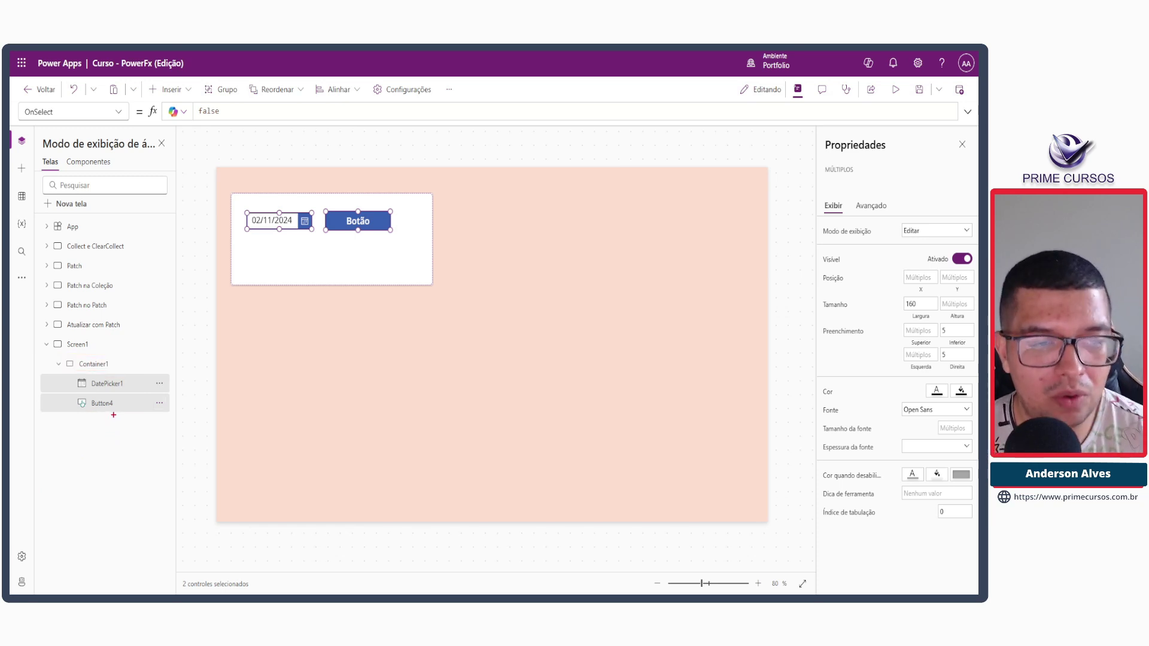
pyautogui.moveTo(78, 372); pyautogui.dragTo(141, 422)
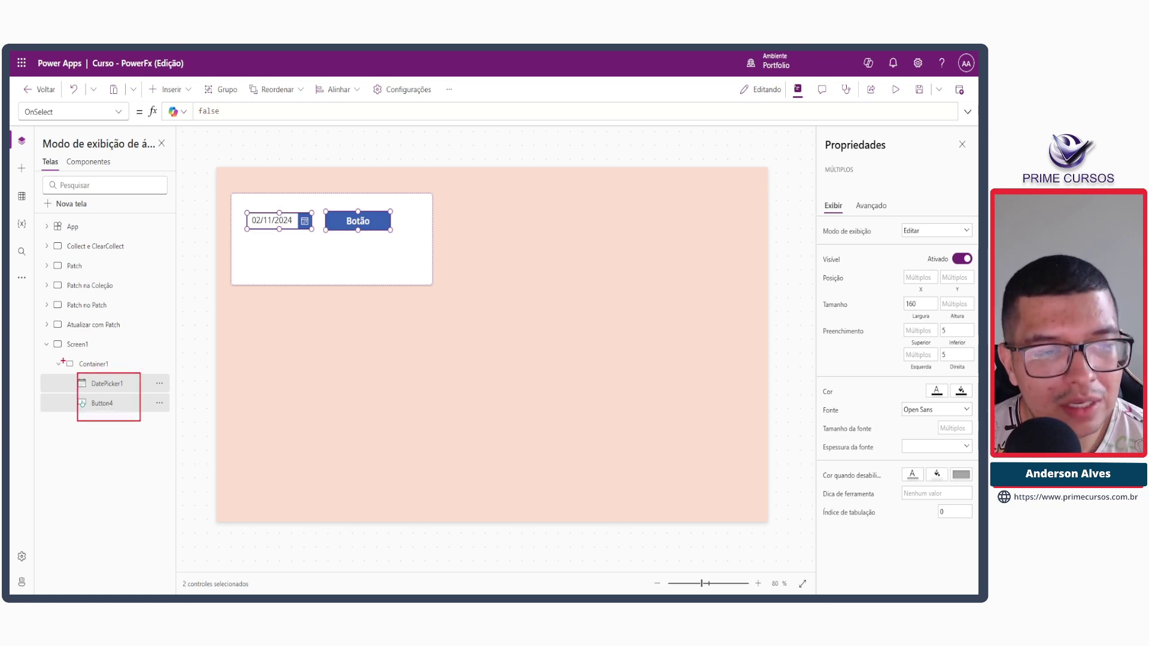
pyautogui.moveTo(50, 356); pyautogui.dragTo(121, 371)
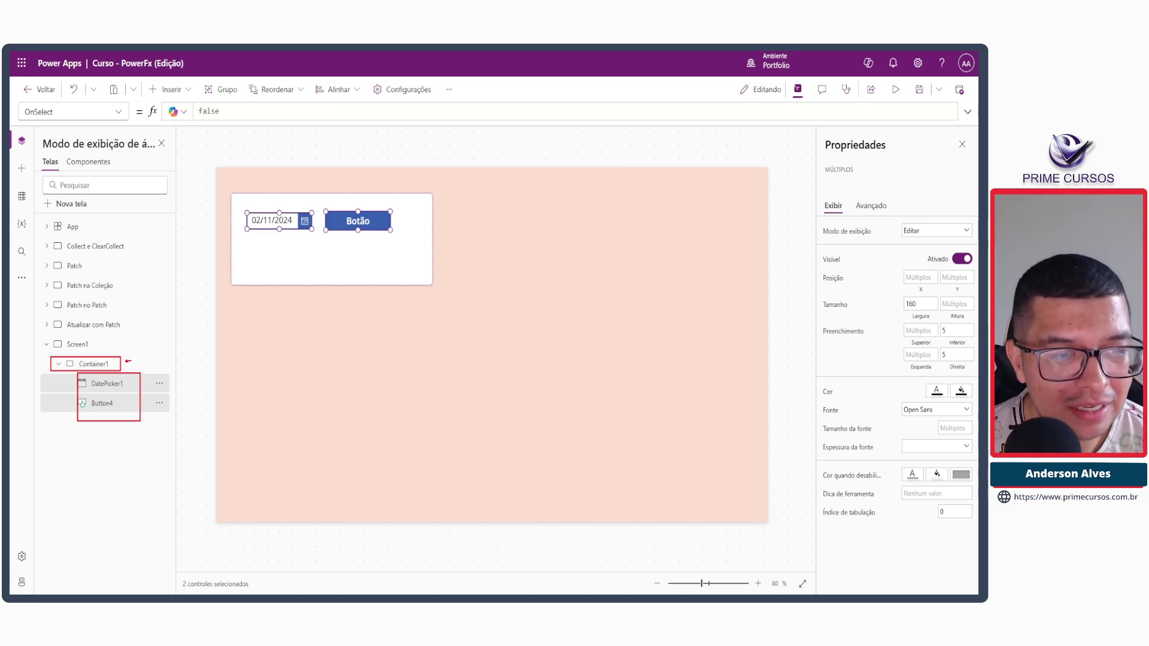
pyautogui.moveTo(131, 360); pyautogui.dragTo(145, 354)
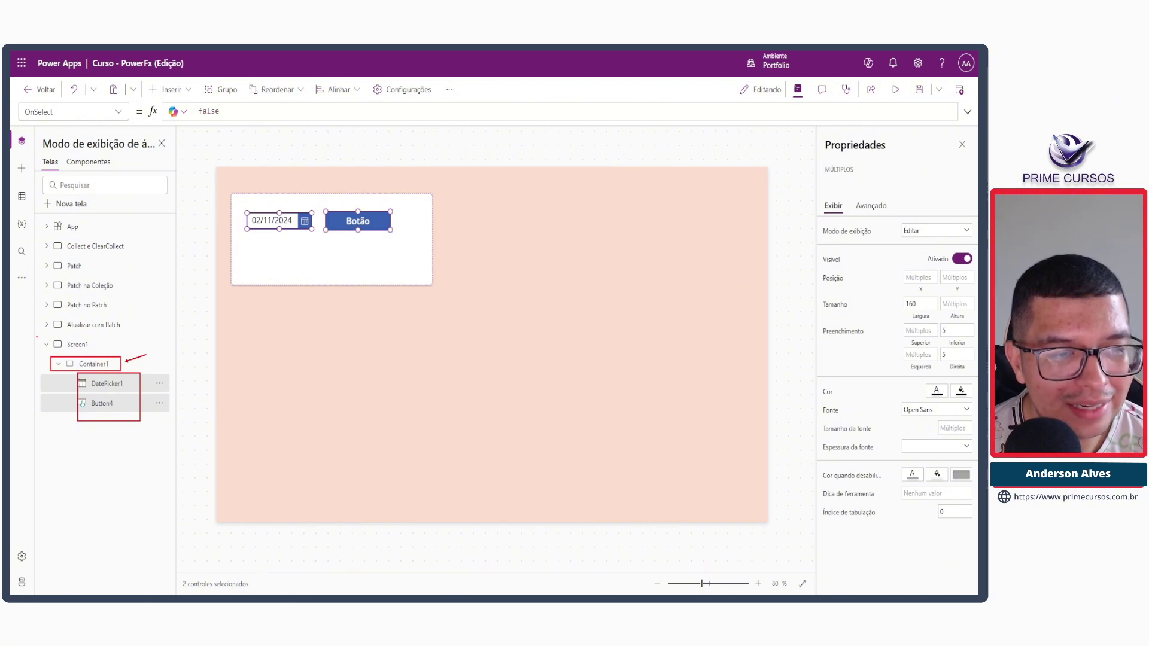
pyautogui.moveTo(37, 337); pyautogui.dragTo(94, 352)
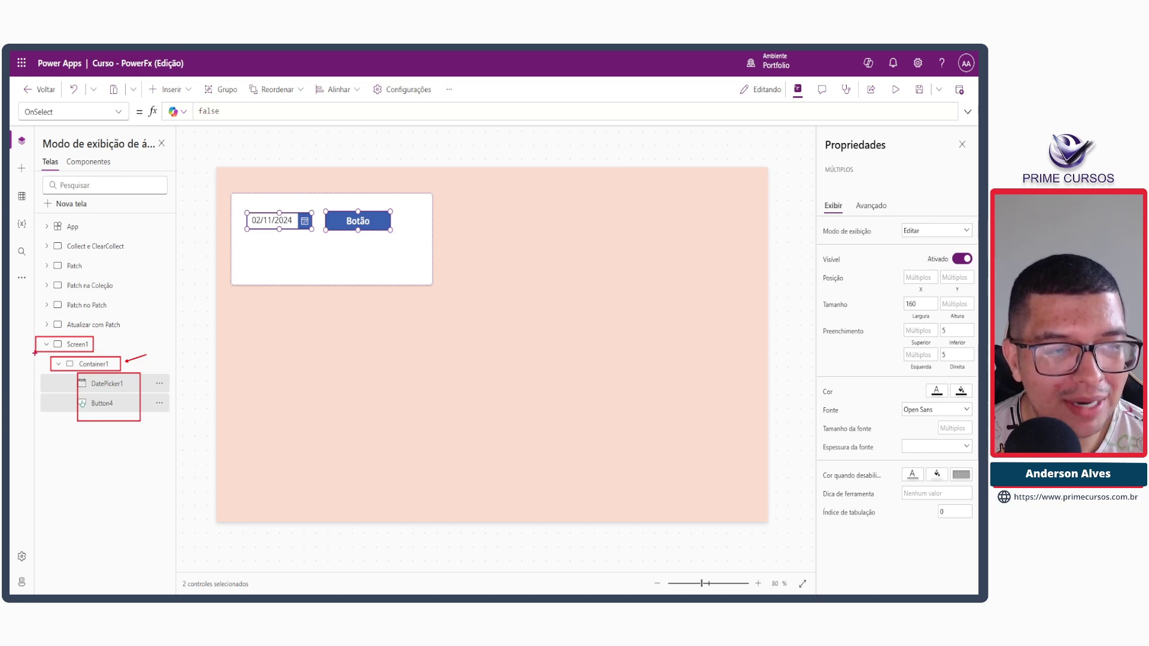
pyautogui.moveTo(31, 332)
pyautogui.mouseDown()
pyautogui.moveTo(160, 399)
pyautogui.moveTo(172, 435)
pyautogui.mouseUp()
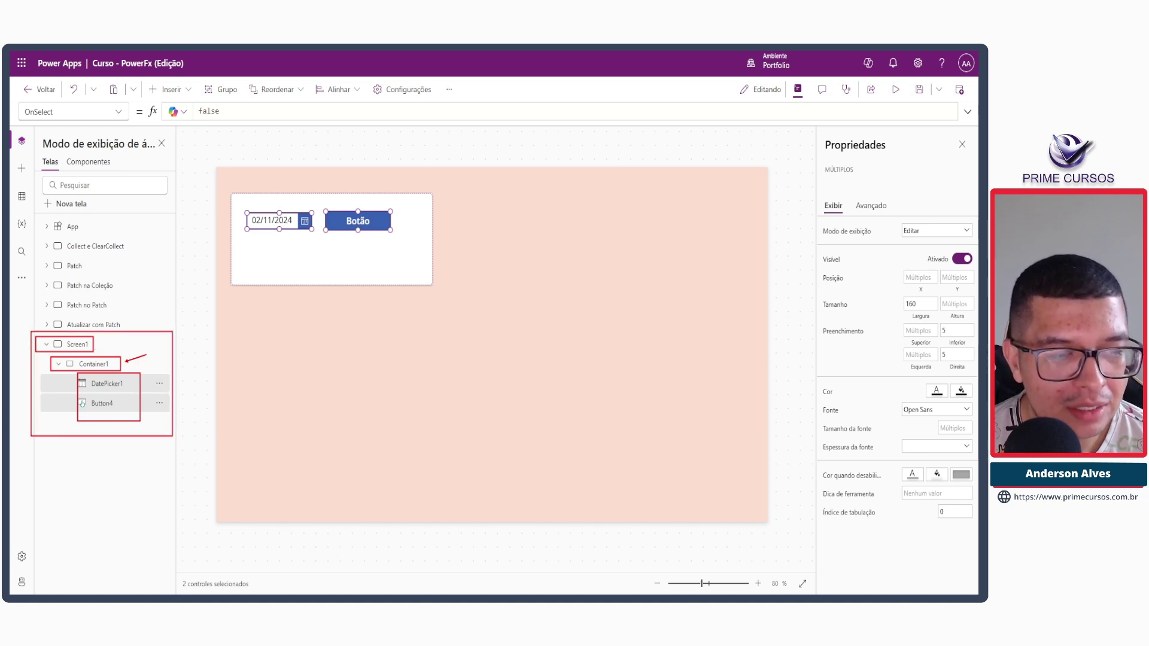
pyautogui.press('Escape')
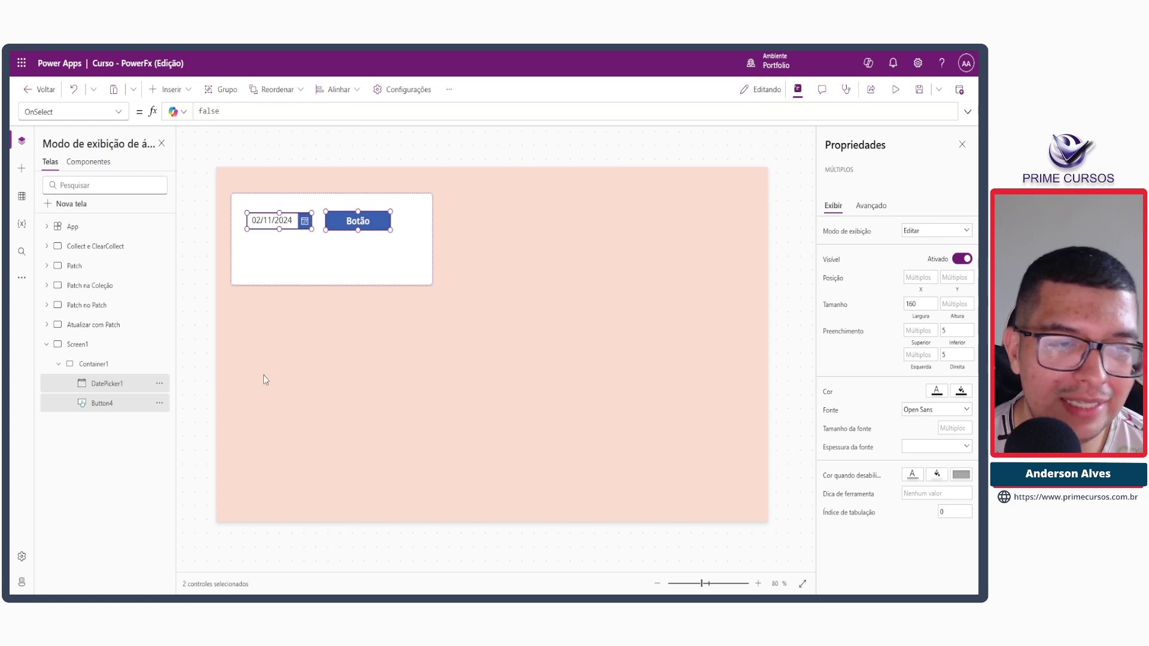
# Step: Move the white container to X 0, Y 0 and resize it to span the screen at 1366 wide by 121 high
pyautogui.click(287, 278)
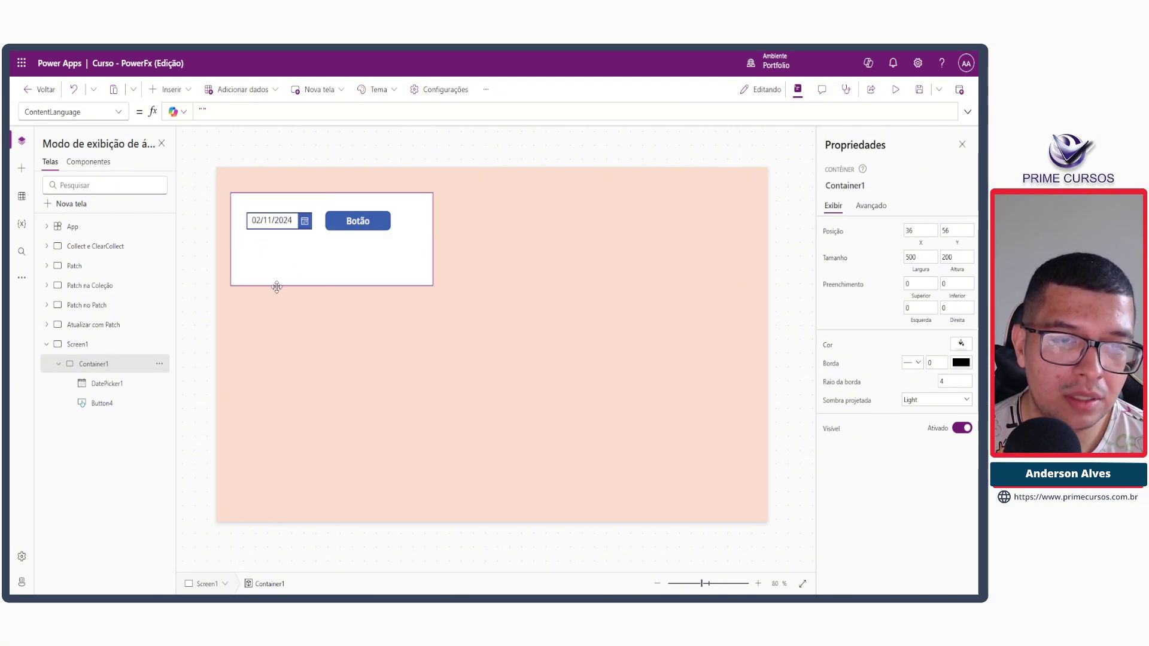
pyautogui.moveTo(274, 285); pyautogui.dragTo(262, 261)
pyautogui.moveTo(418, 259); pyautogui.dragTo(772, 229)
pyautogui.click(775, 230)
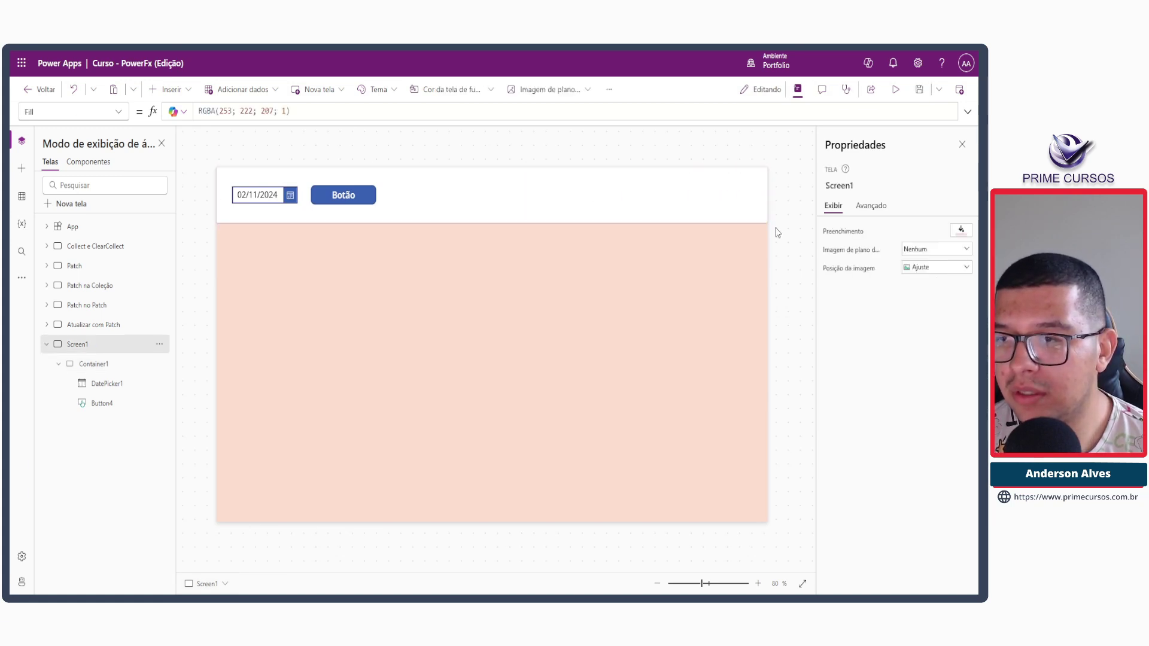
pyautogui.click(748, 212)
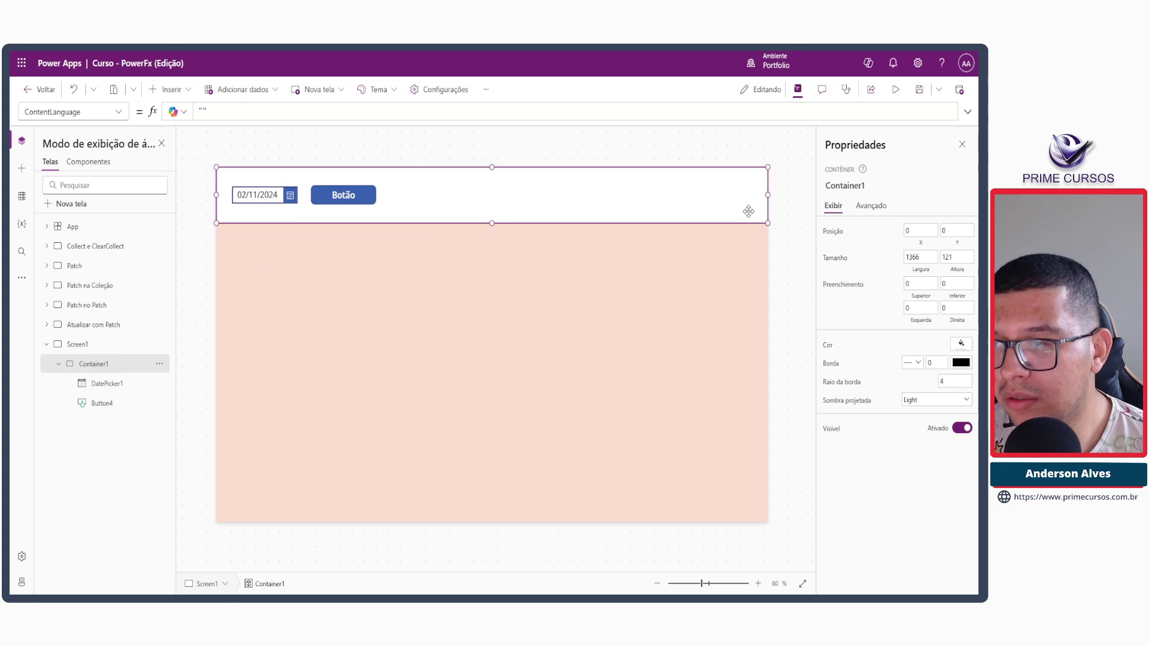
# Step: Preview the screen, check how much of the window width the white container covers, and close the preview
pyautogui.click(895, 89)
pyautogui.click(958, 93)
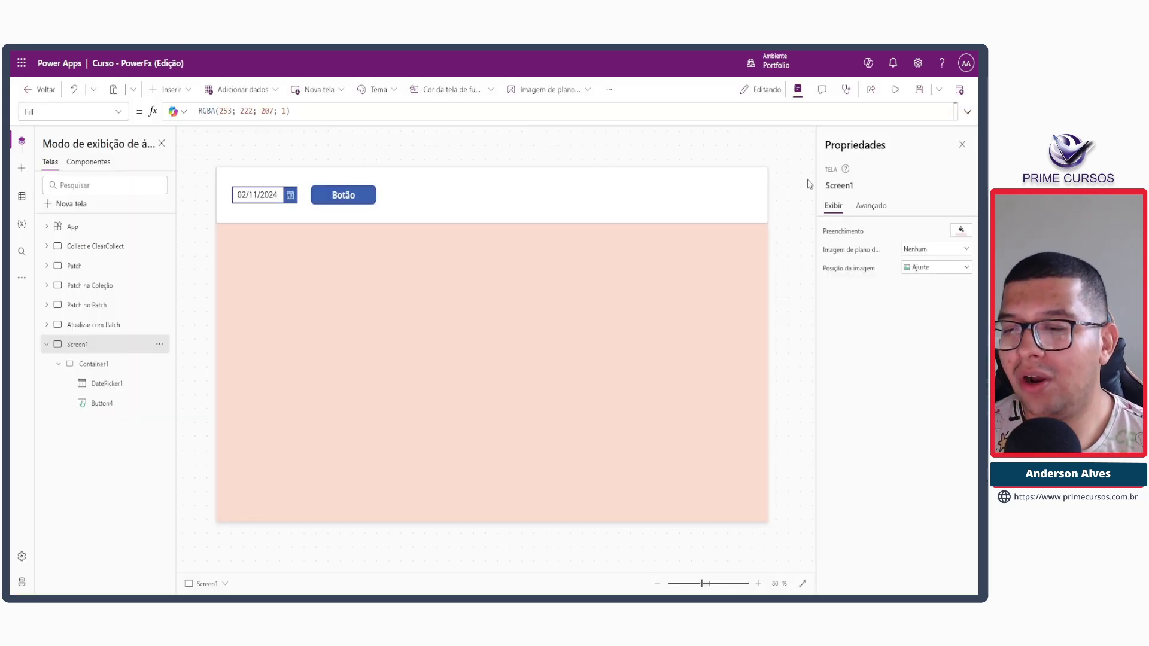
pyautogui.click(757, 190)
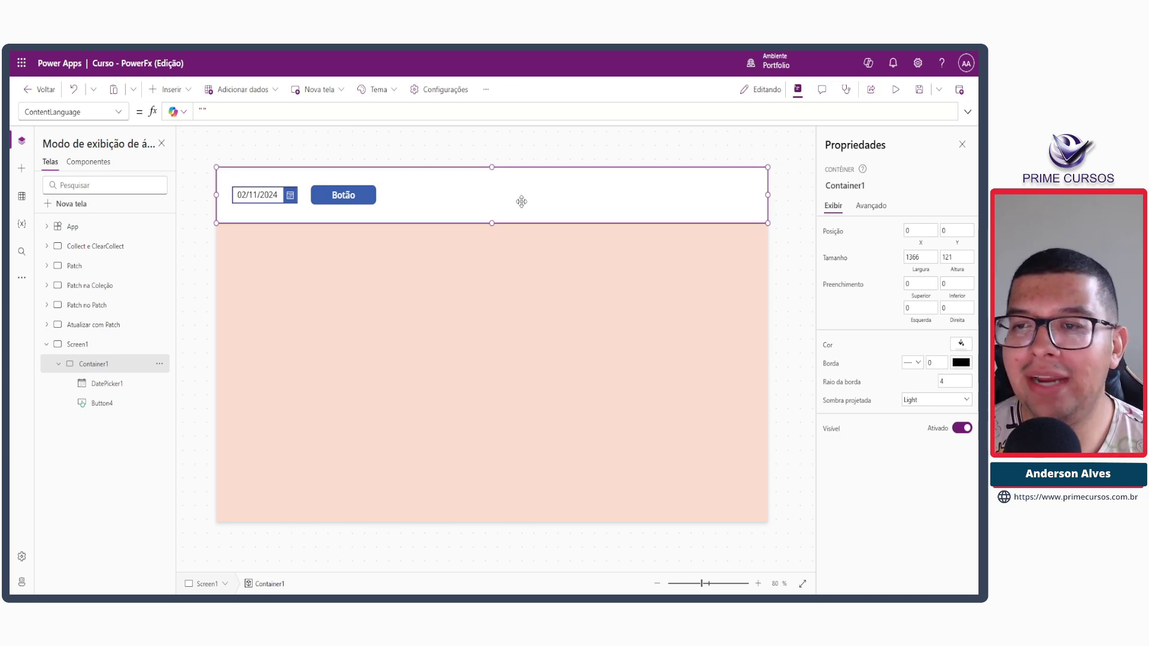
pyautogui.click(510, 162)
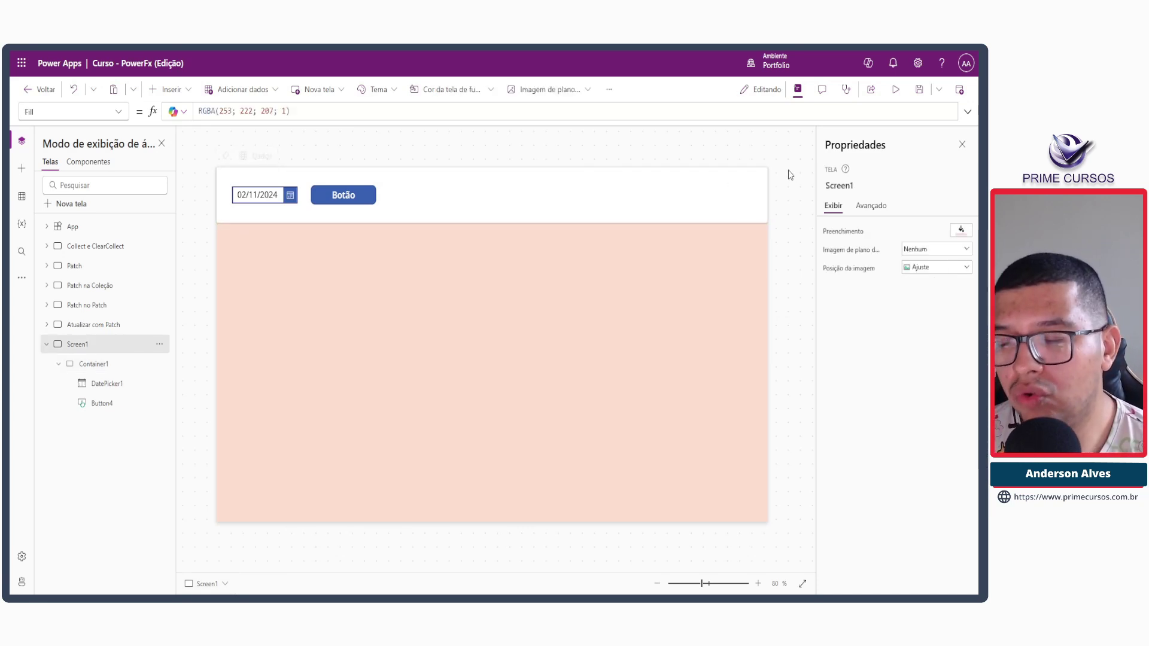
pyautogui.click(895, 92)
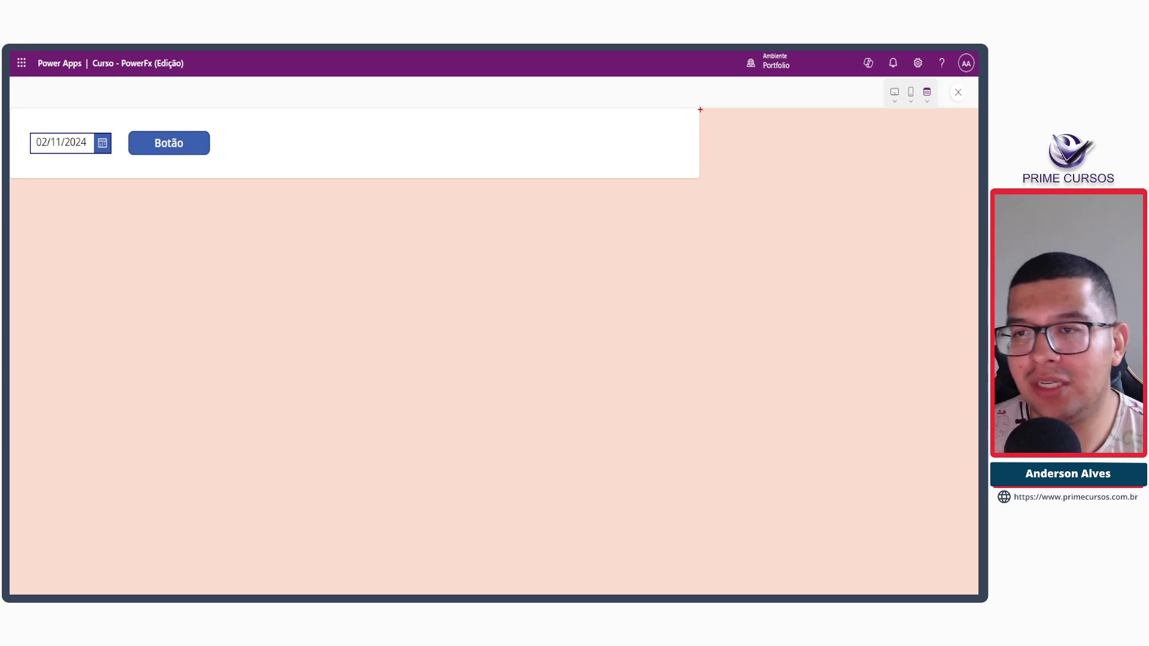
pyautogui.moveTo(700, 110); pyautogui.dragTo(11, 179)
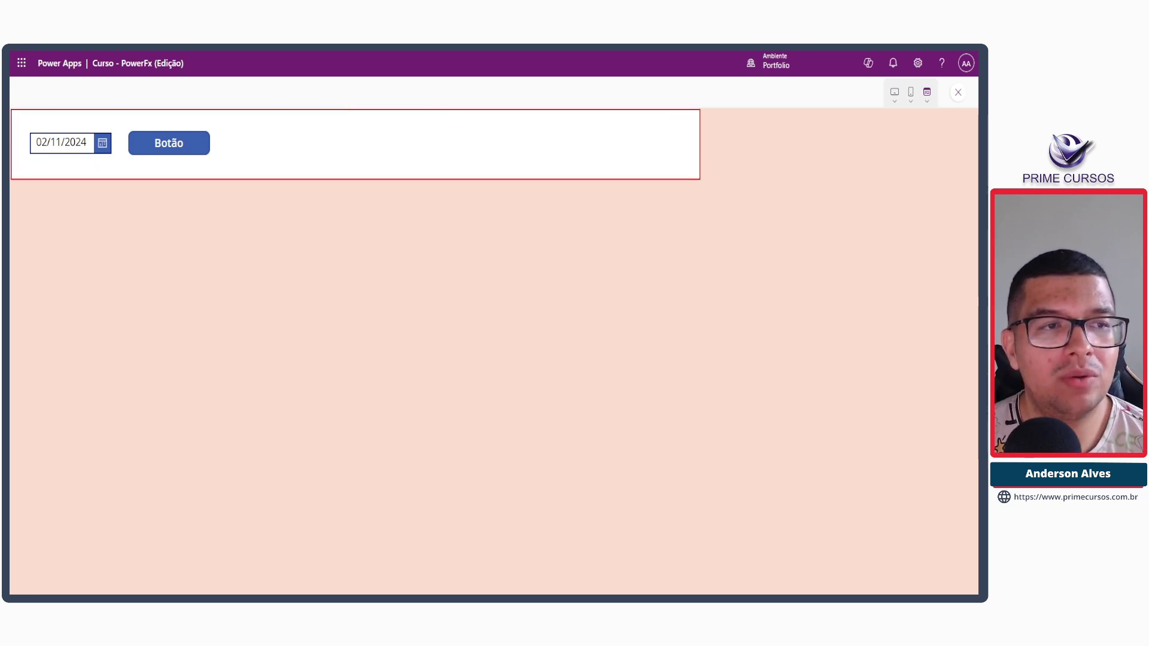
pyautogui.click(958, 92)
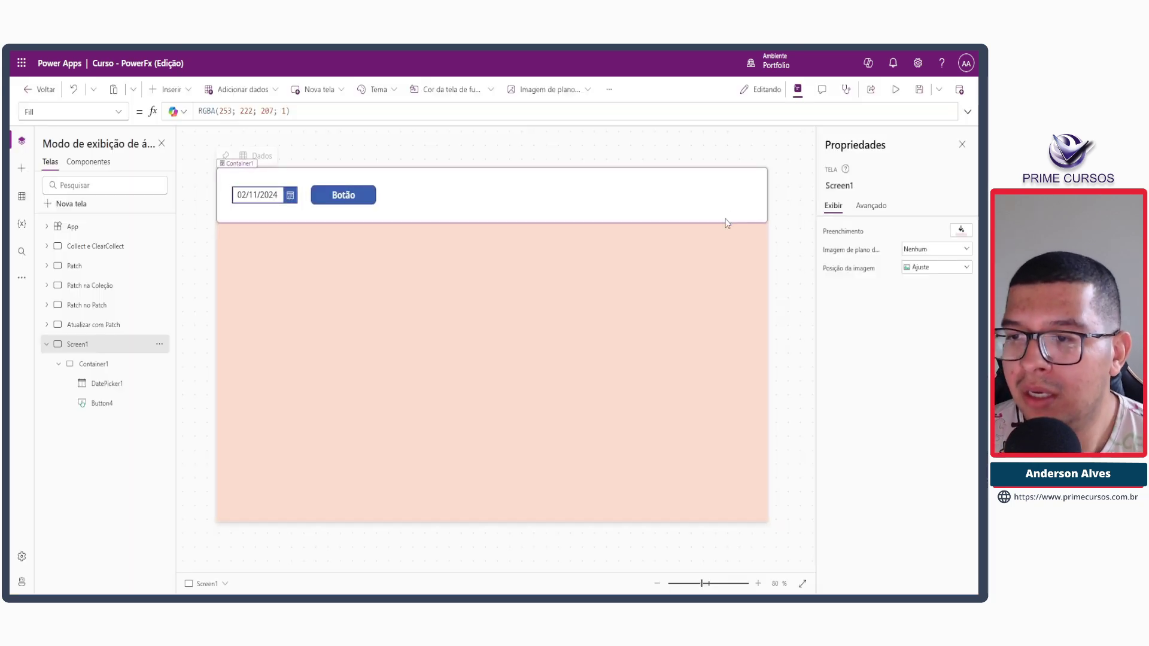
# Step: Select the white container and check its width (Largura) among its size properties
pyautogui.click(709, 190)
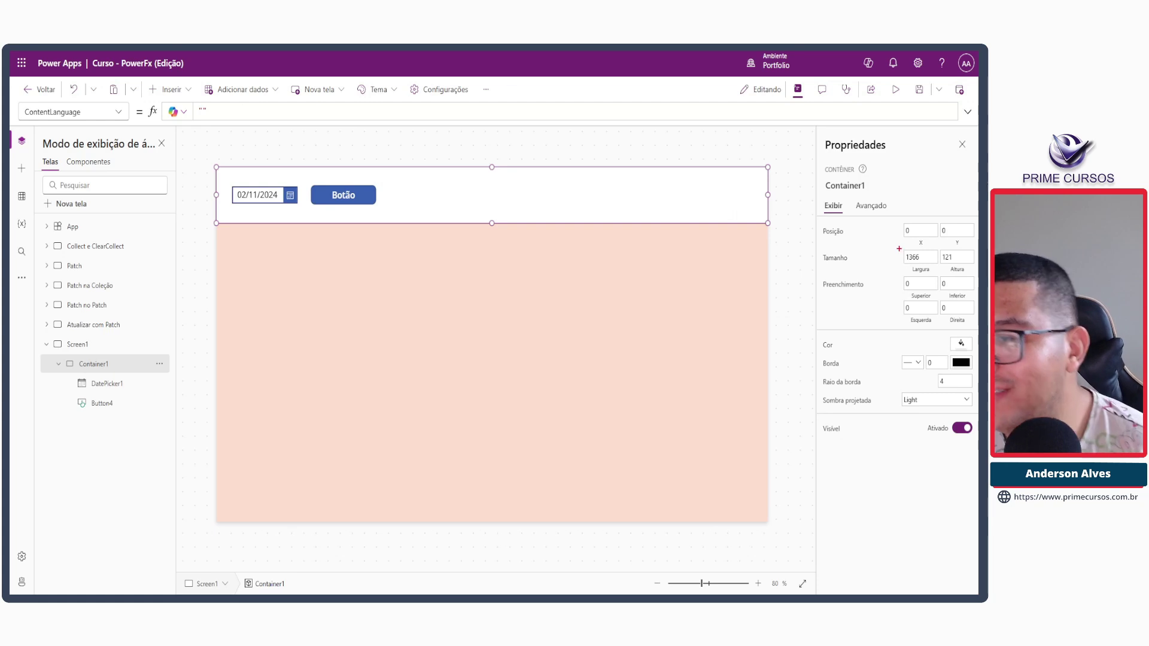
pyautogui.moveTo(899, 248); pyautogui.dragTo(941, 267)
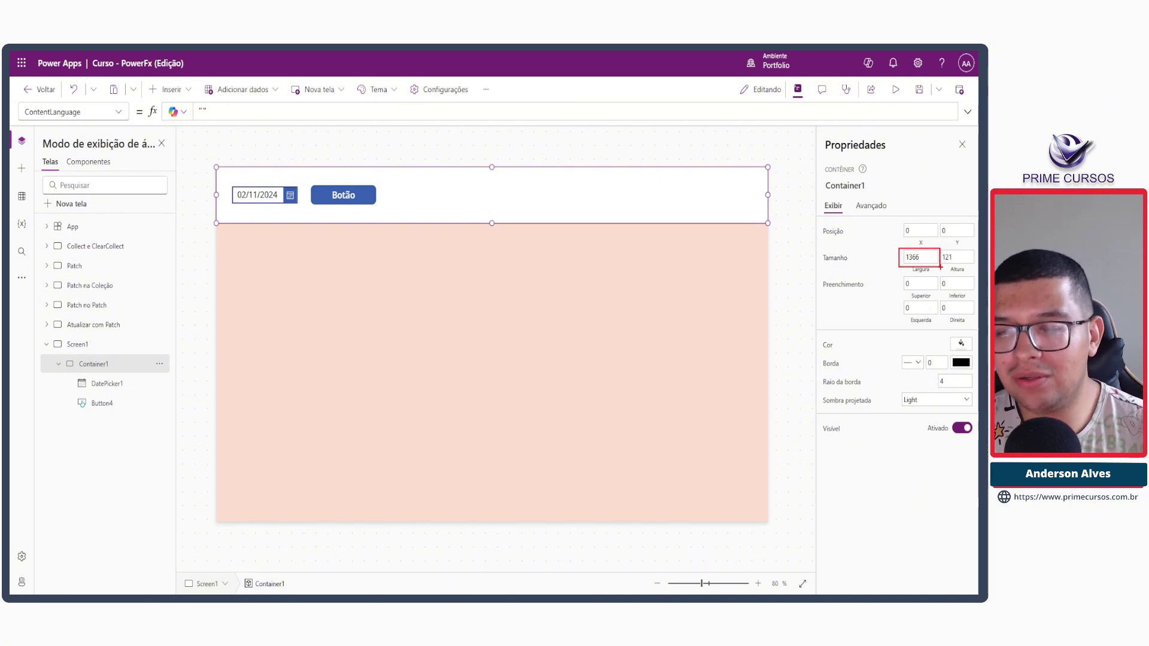
pyautogui.press('Escape')
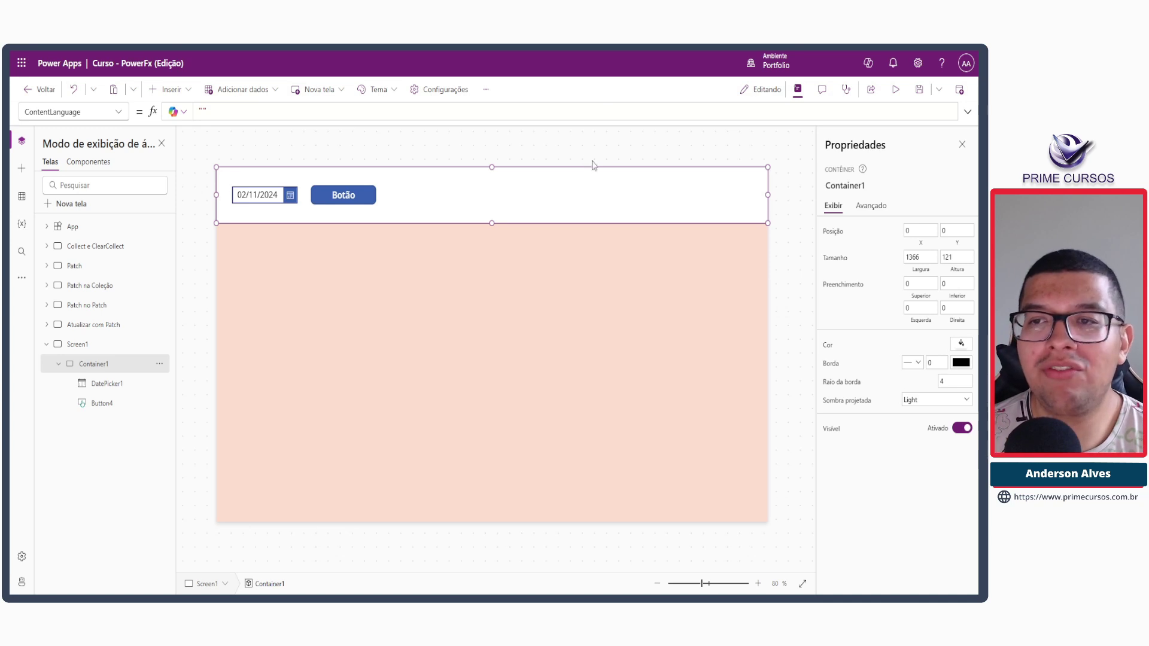
pyautogui.click(720, 157)
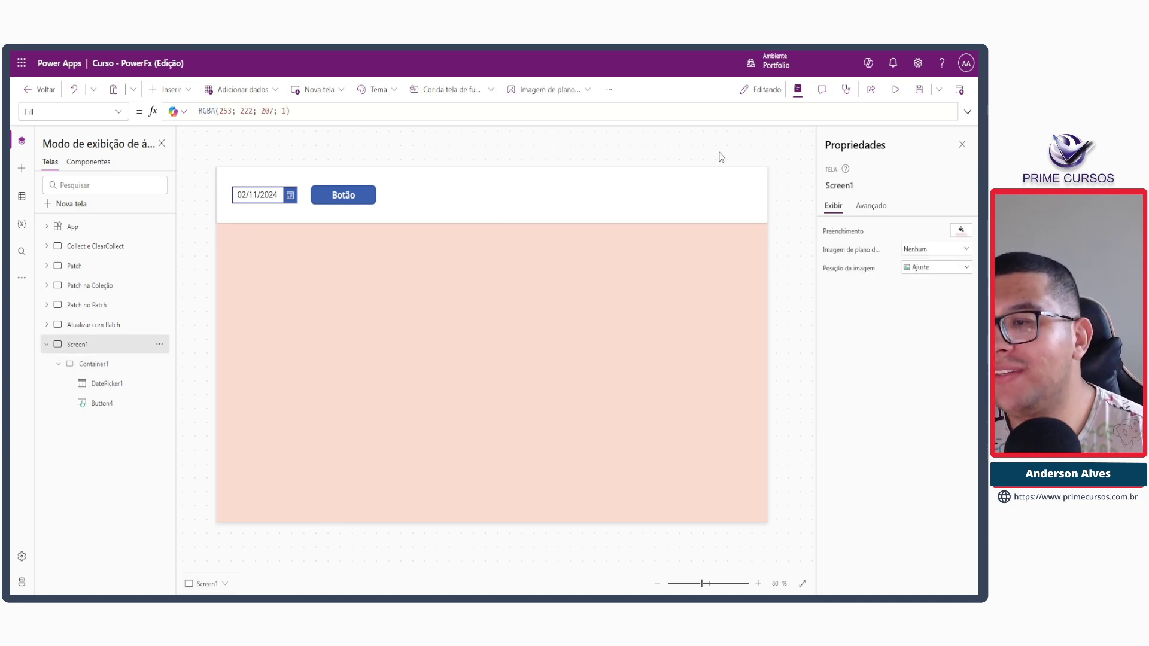
# Step: Preview the screen again, compare the area covered by the container with the uncovered area beside it, and return to editing
pyautogui.click(895, 89)
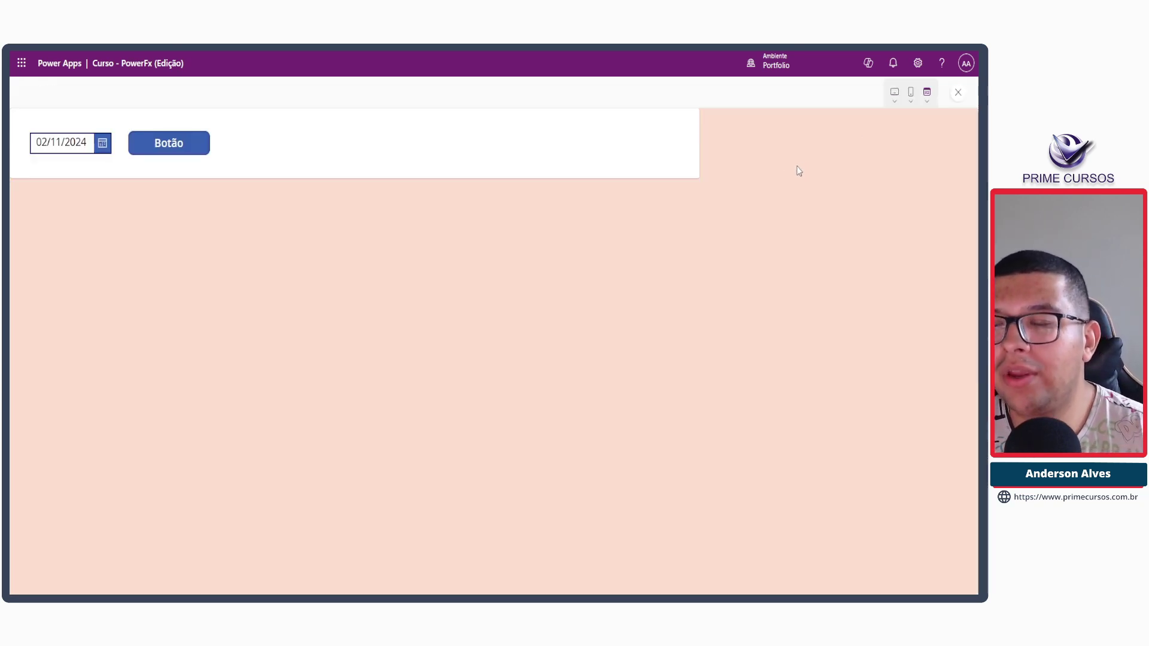
pyautogui.hotkey('ctrl', '2')
pyautogui.moveTo(698, 178)
pyautogui.mouseDown()
pyautogui.moveTo(51, 84)
pyautogui.moveTo(12, 104)
pyautogui.mouseUp()
pyautogui.moveTo(704, 108); pyautogui.dragTo(975, 179)
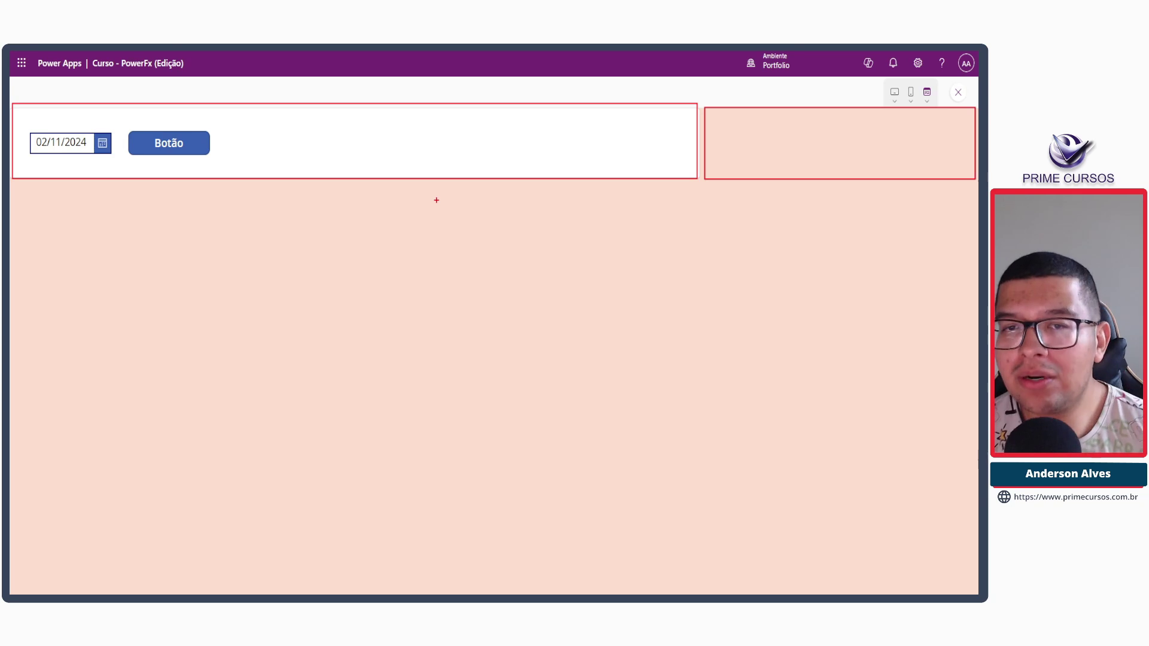
pyautogui.press('Escape')
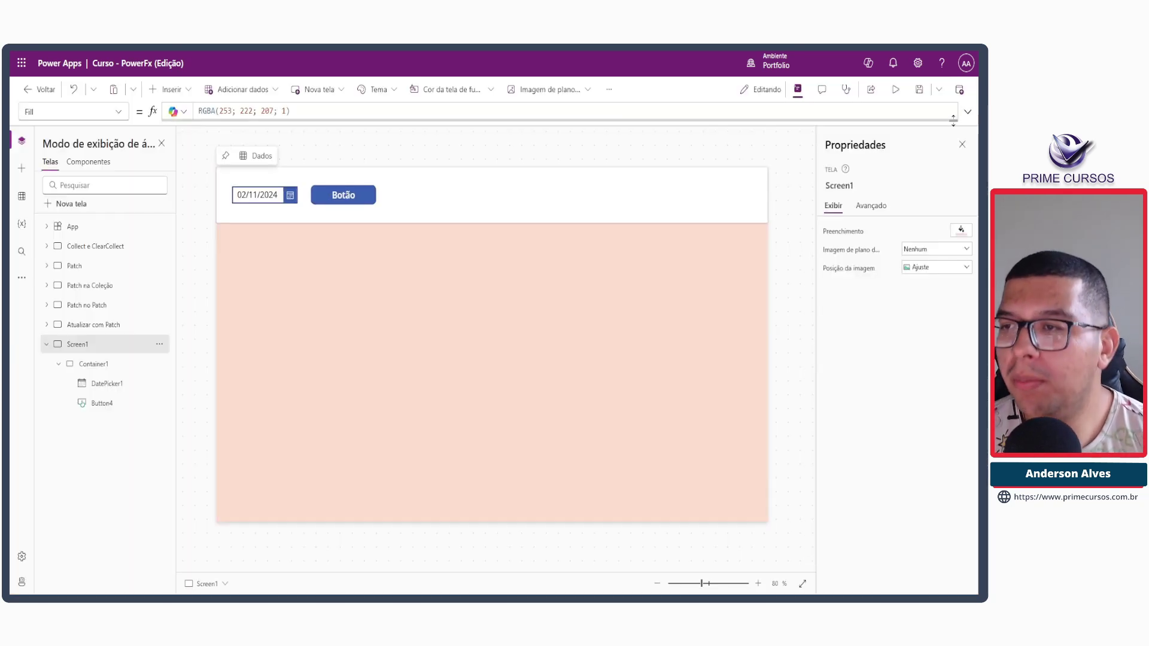
# Step: Rename the screen Screen1 as Responsividade
pyautogui.click(741, 202)
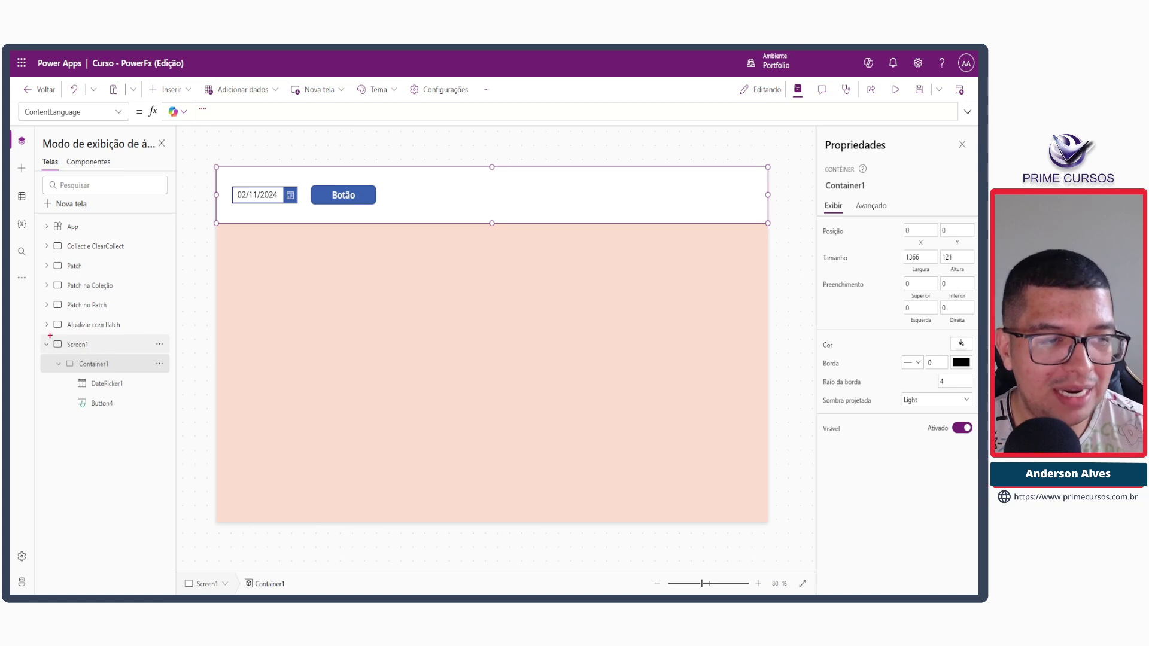
pyautogui.click(80, 350)
pyautogui.doubleClick(80, 346)
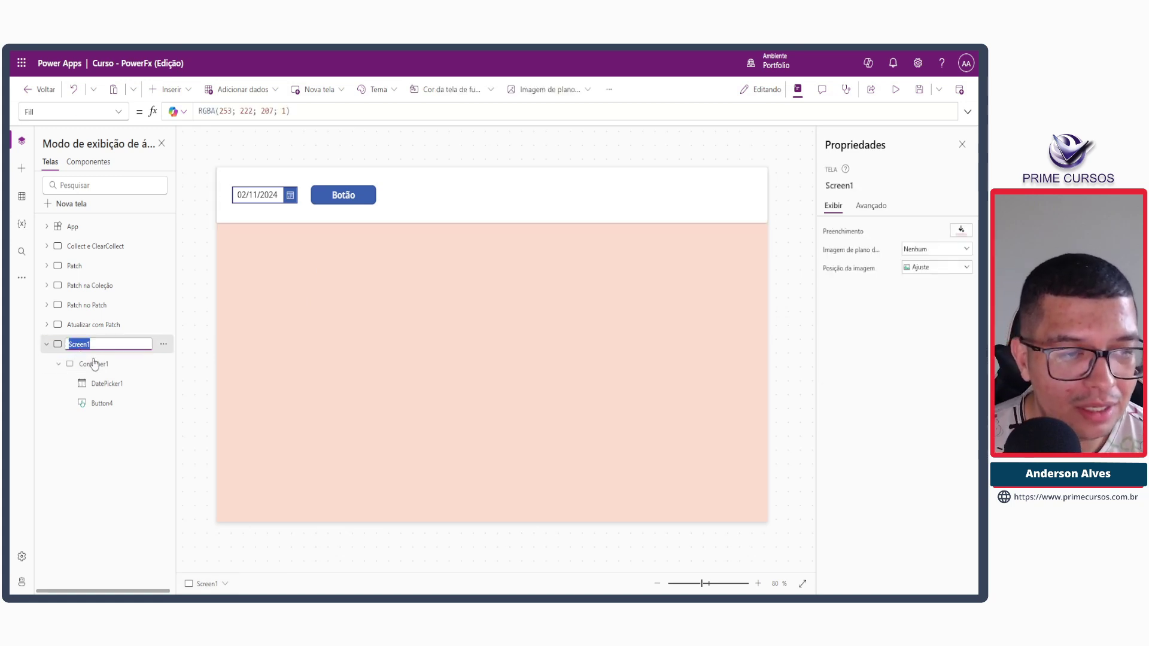
pyautogui.write('Responsi')
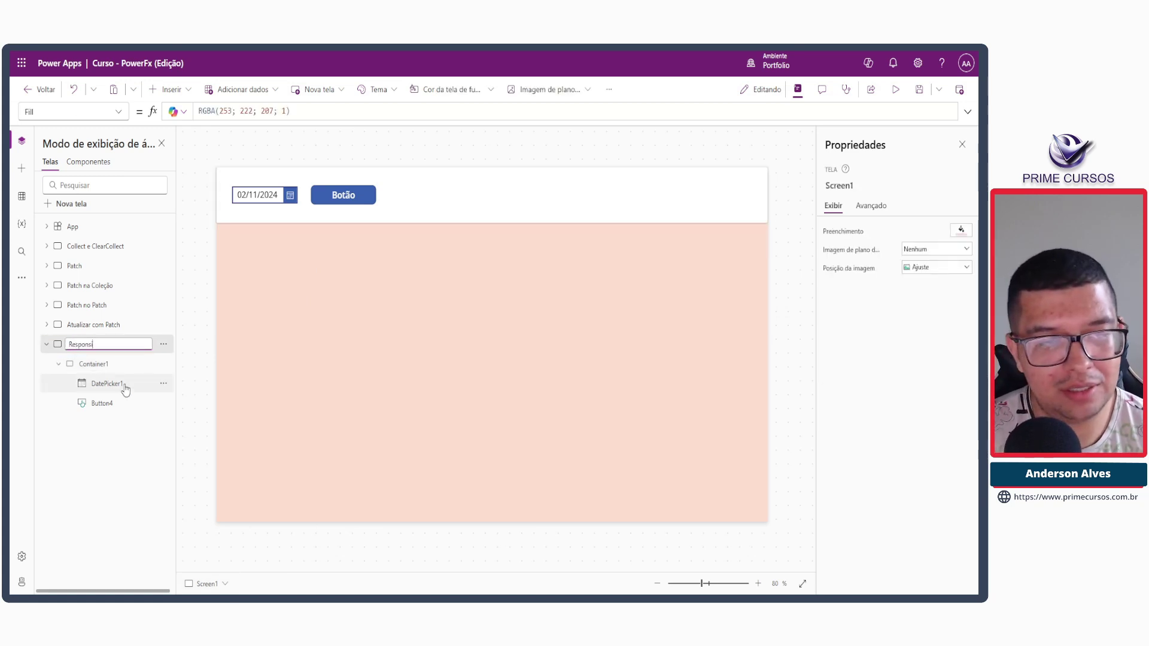
pyautogui.write('vidade')
pyautogui.press('Return')
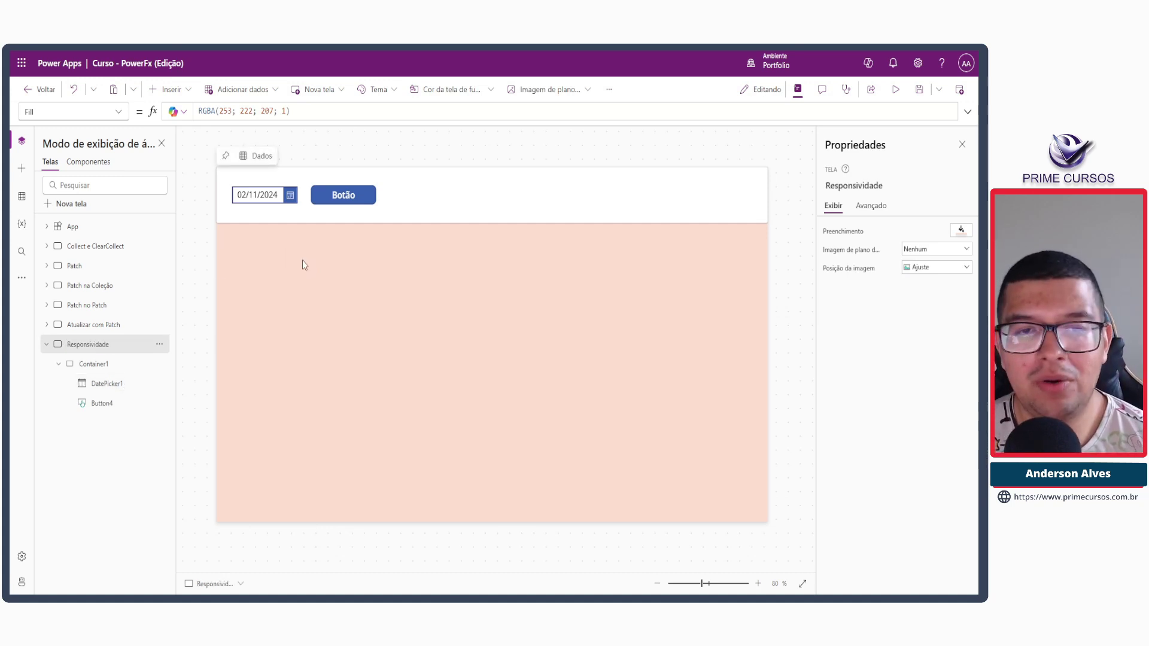
# Step: Open the container's Width formula, and select the button to examine its hierarchy of parent container and screen
pyautogui.click(465, 208)
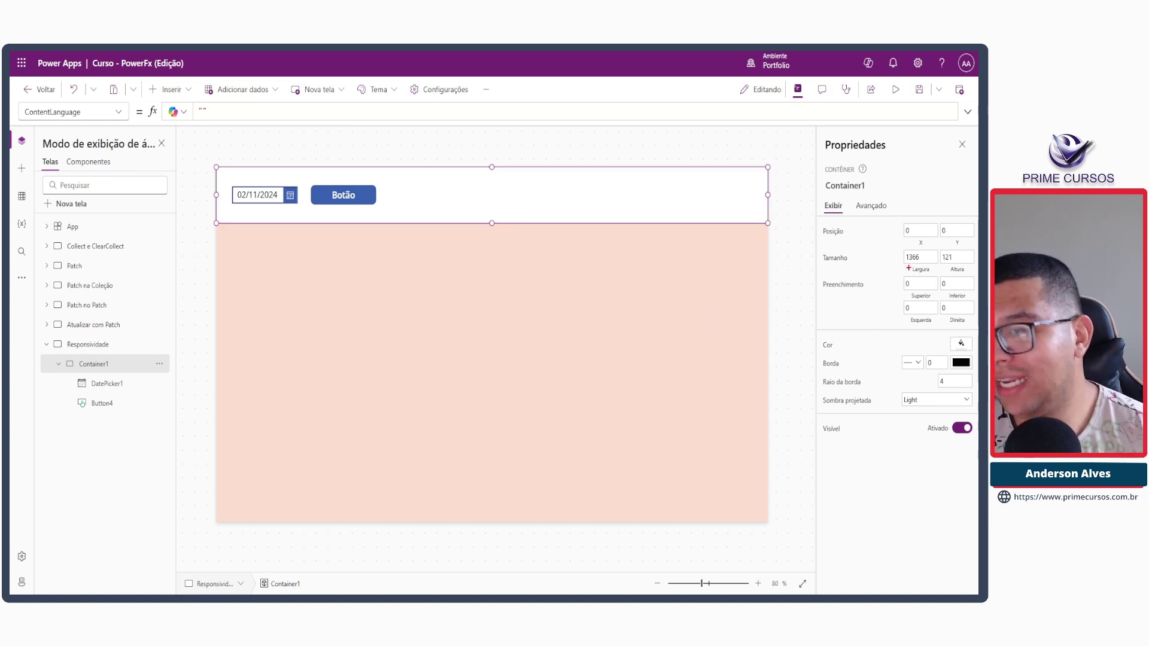
pyautogui.moveTo(905, 263); pyautogui.dragTo(942, 274)
pyautogui.moveTo(849, 278); pyautogui.dragTo(899, 270)
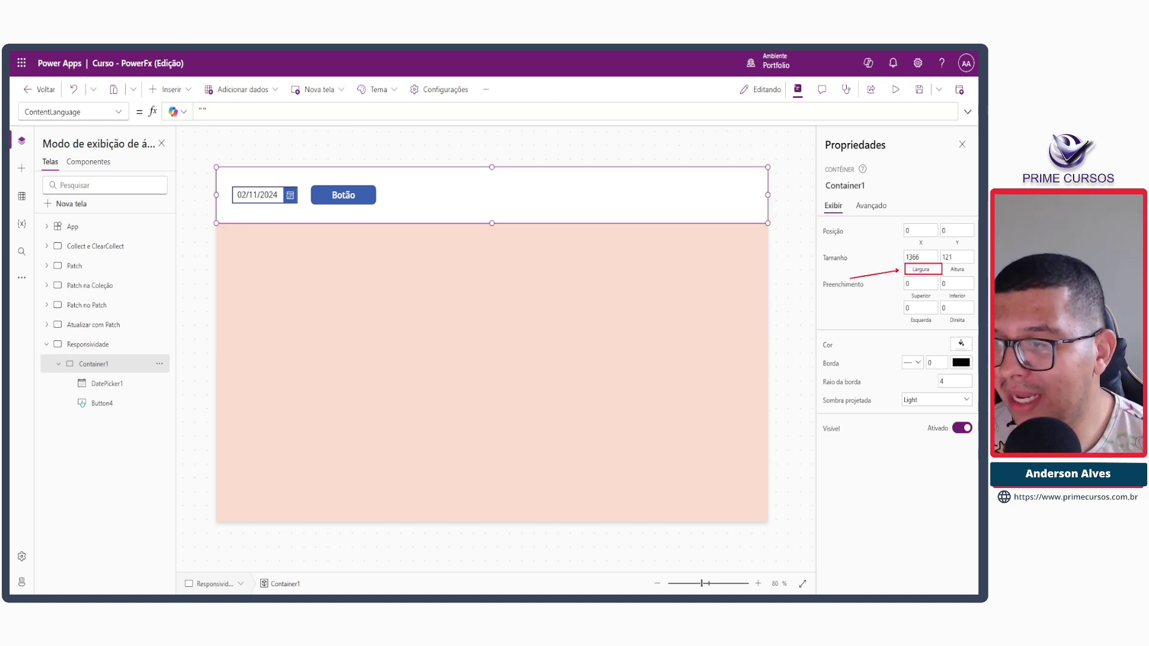
pyautogui.moveTo(15, 103)
pyautogui.mouseDown()
pyautogui.moveTo(139, 126)
pyautogui.moveTo(128, 125)
pyautogui.moveTo(139, 162)
pyautogui.mouseUp()
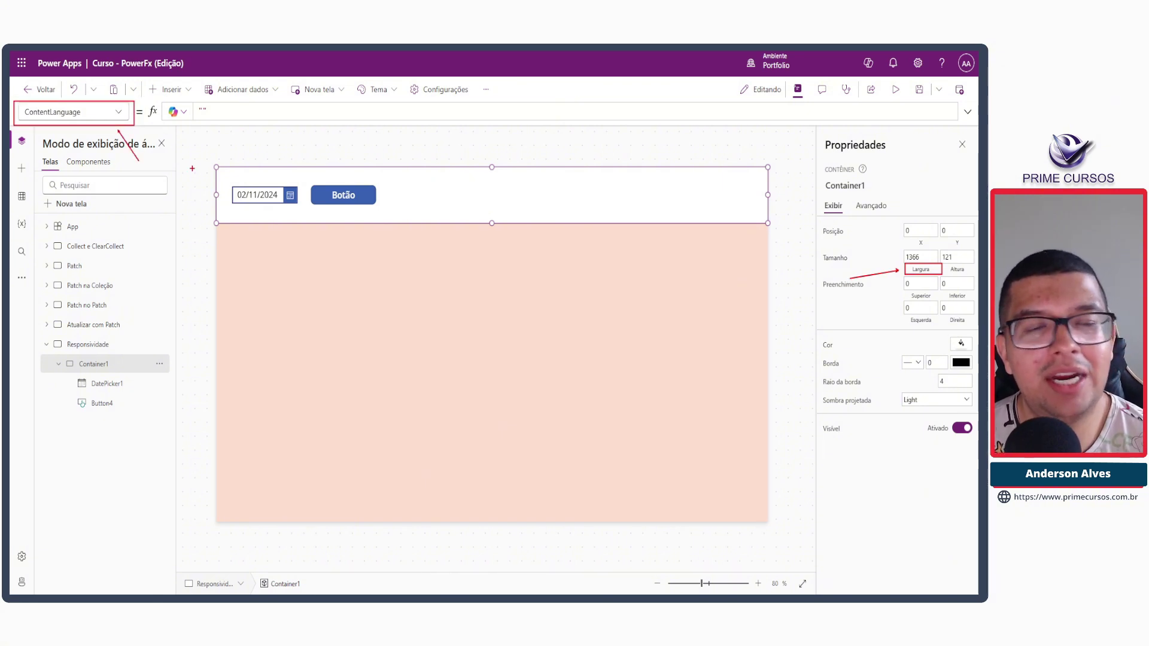
pyautogui.click(916, 259)
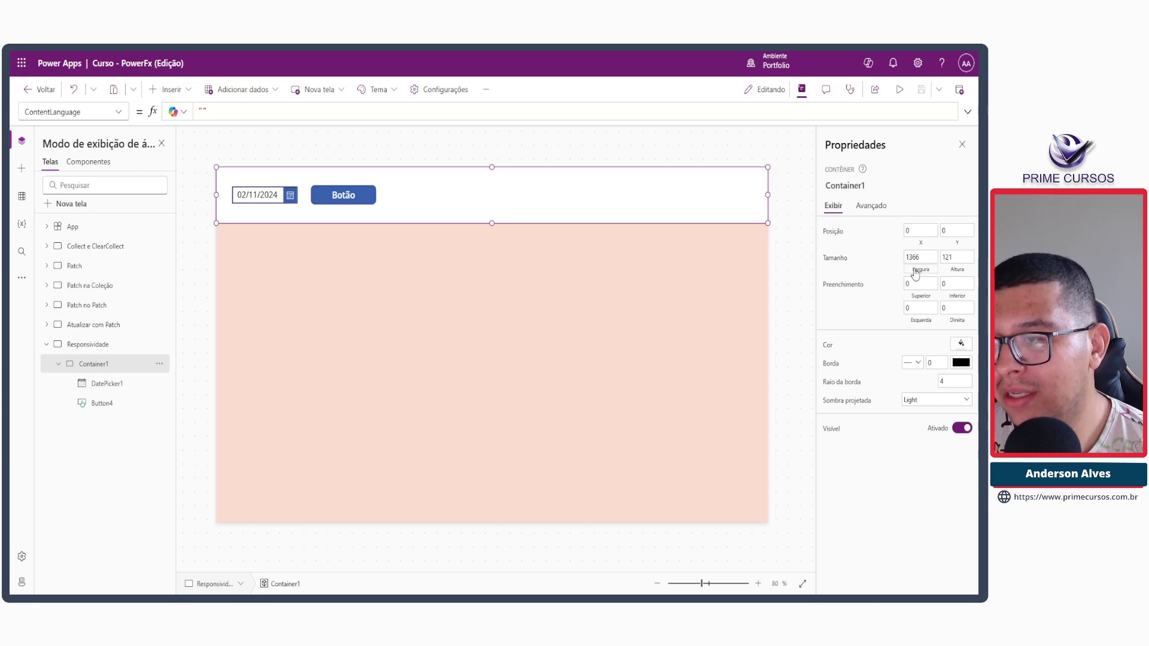
pyautogui.moveTo(18, 105); pyautogui.dragTo(62, 125)
pyautogui.moveTo(194, 103); pyautogui.dragTo(220, 119)
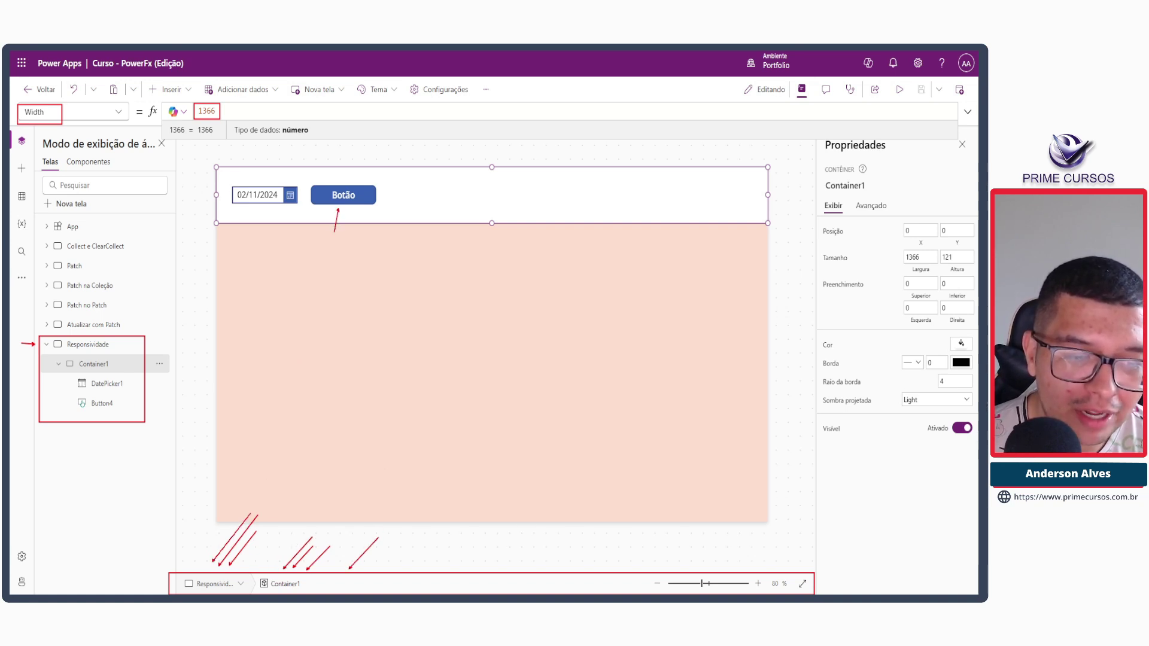
pyautogui.click(343, 203)
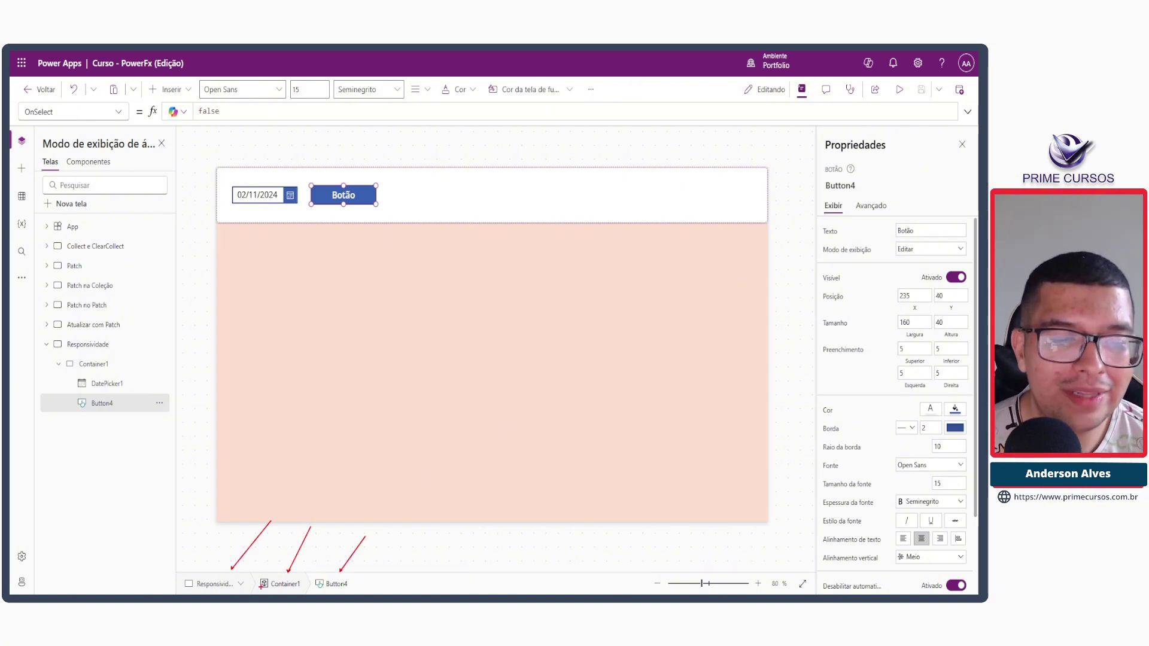
pyautogui.press('Escape')
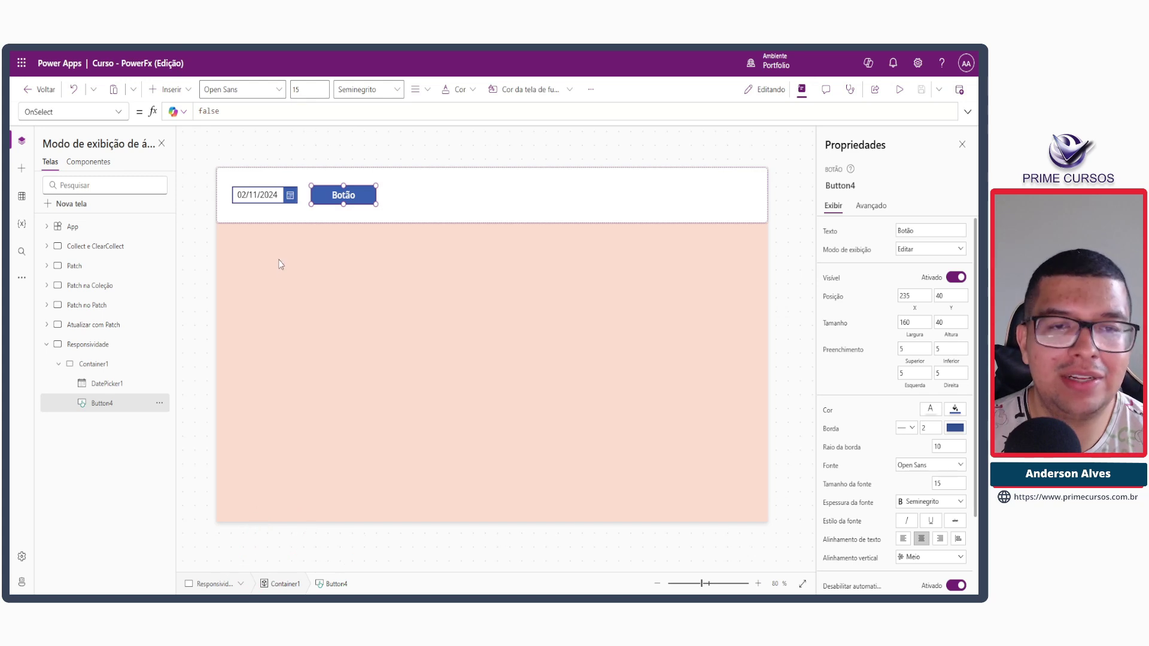
# Step: Set the container's Width formula to Parent.Width so it follows the width of its parent screen
pyautogui.click(442, 198)
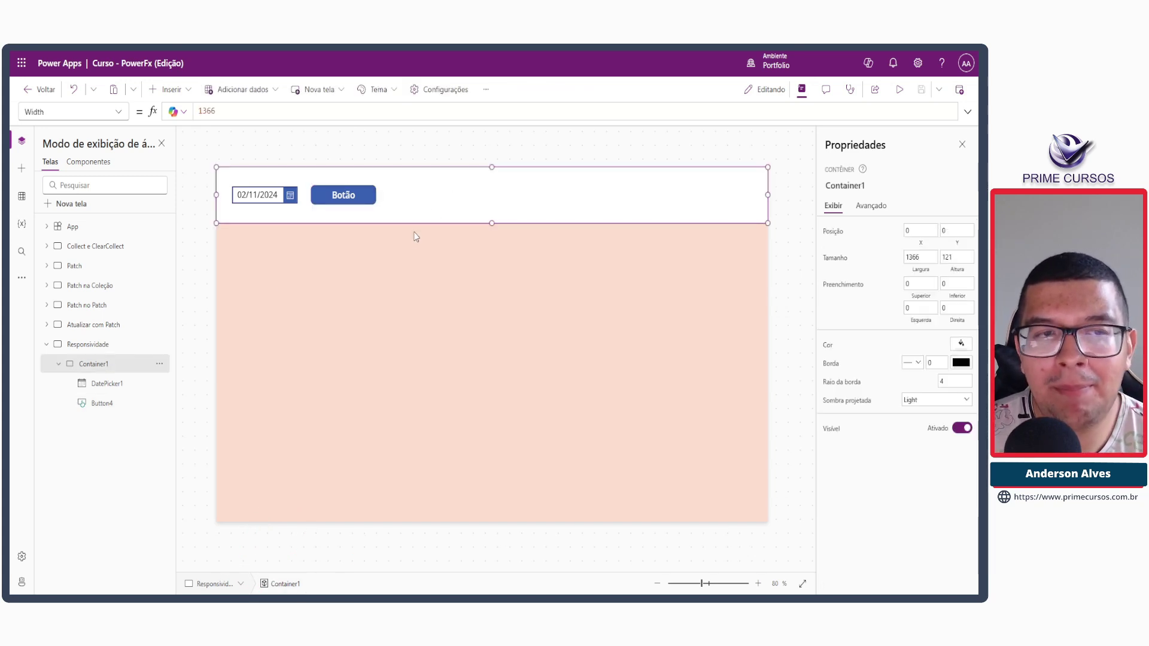
pyautogui.doubleClick(206, 111)
pyautogui.write('Par')
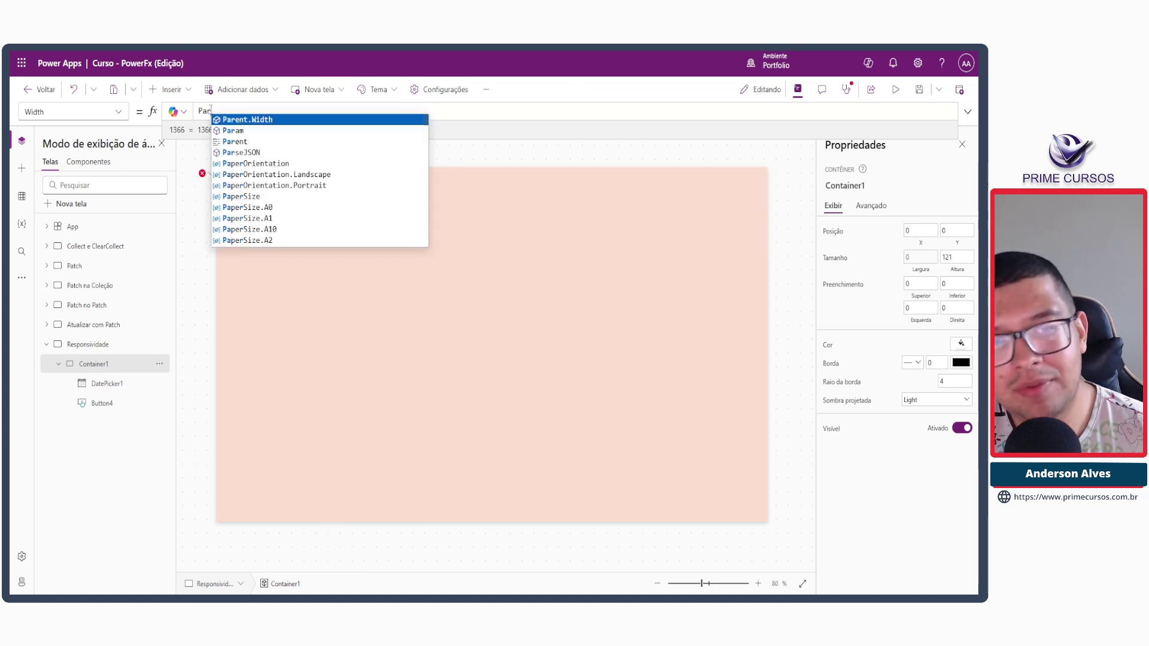
pyautogui.press('Tab')
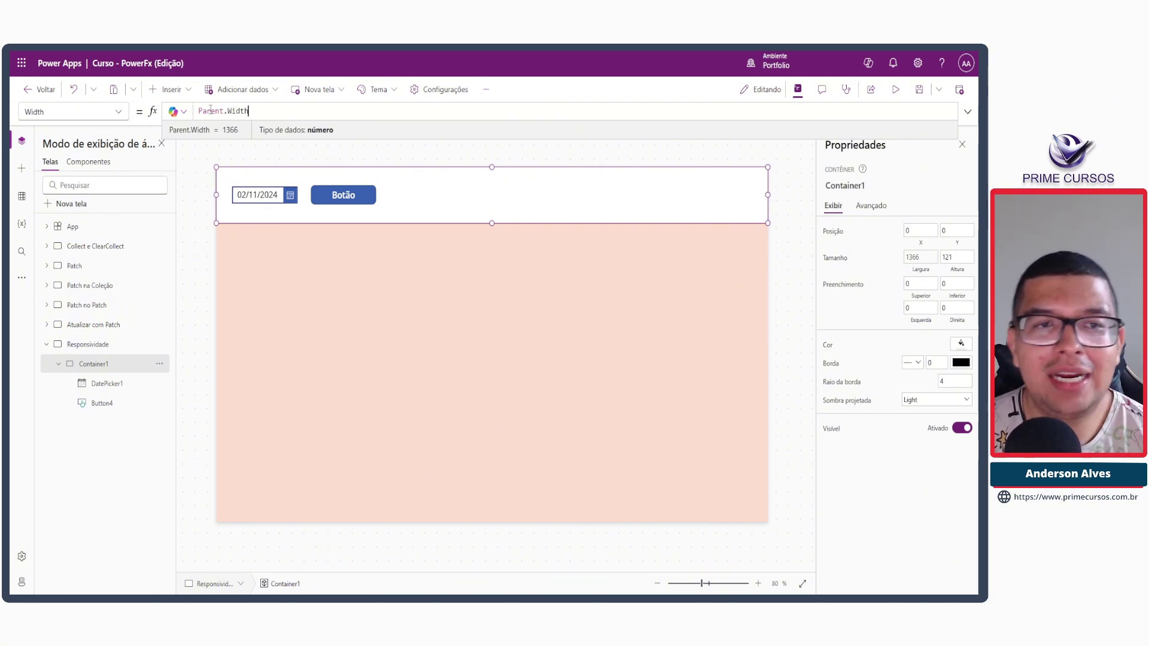
pyautogui.click(408, 159)
# Step: Preview the screen at phone, tablet and "Tamanho da tela" sizes to check how the container's width adapts, and return to editing
pyautogui.click(895, 89)
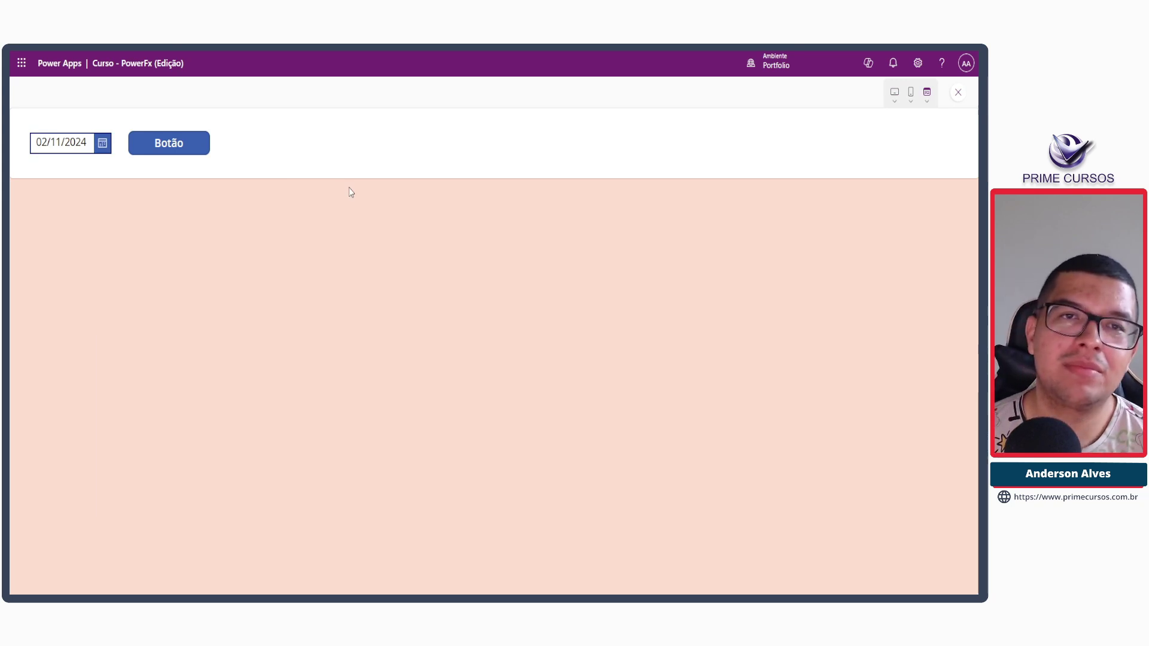
pyautogui.click(914, 104)
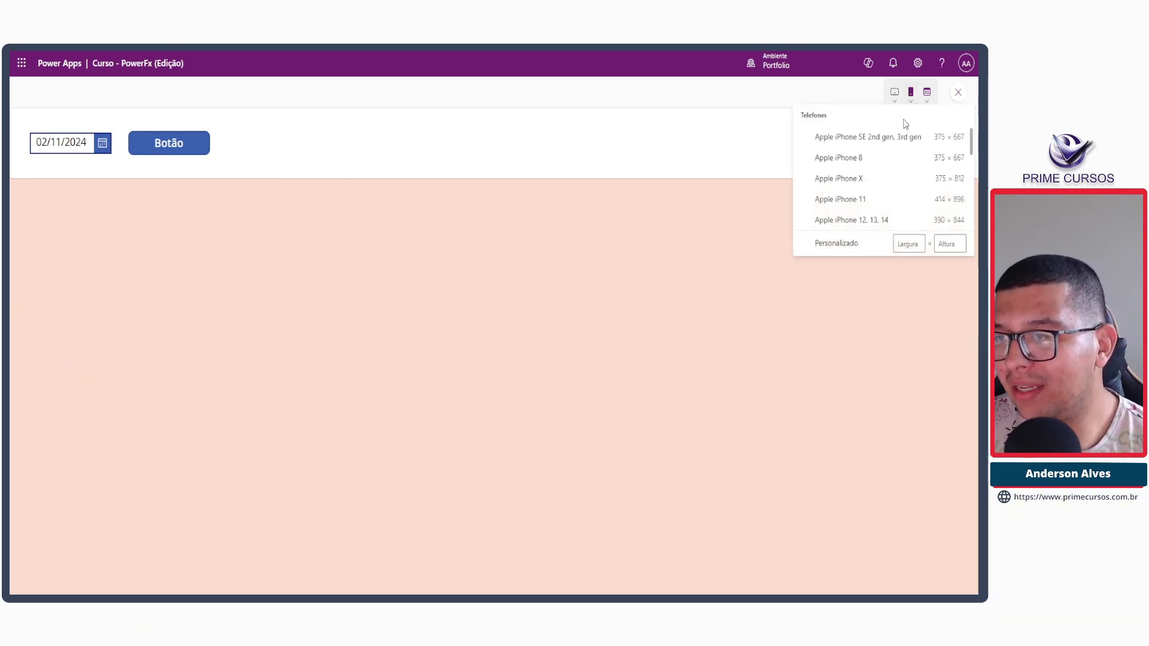
pyautogui.click(871, 226)
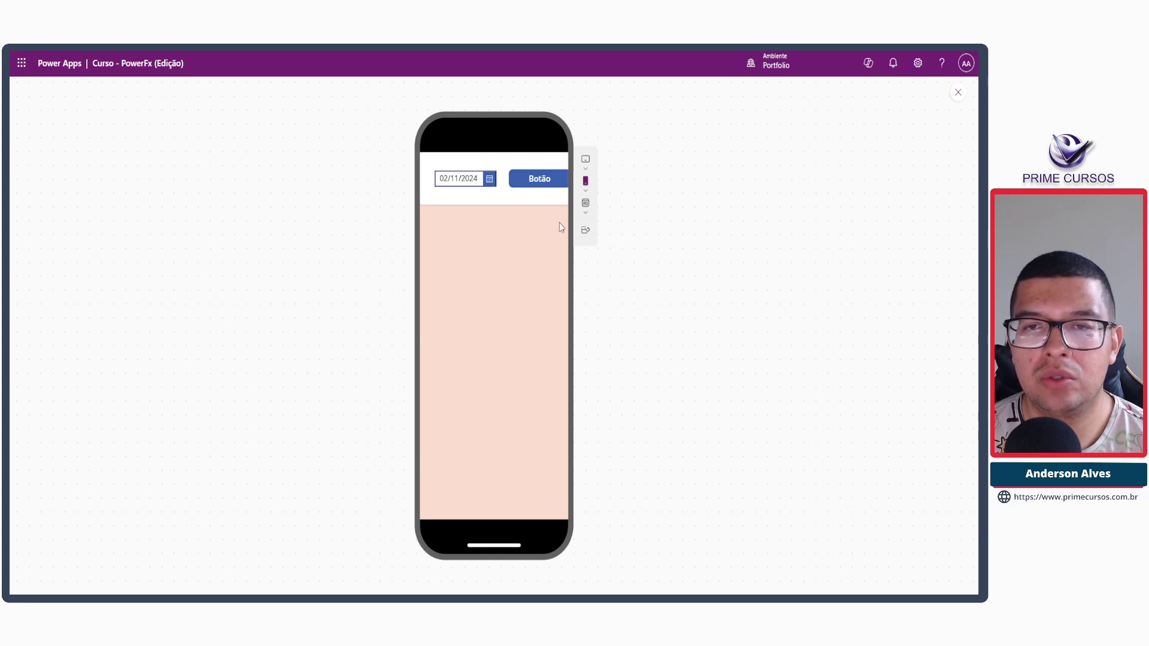
pyautogui.click(585, 202)
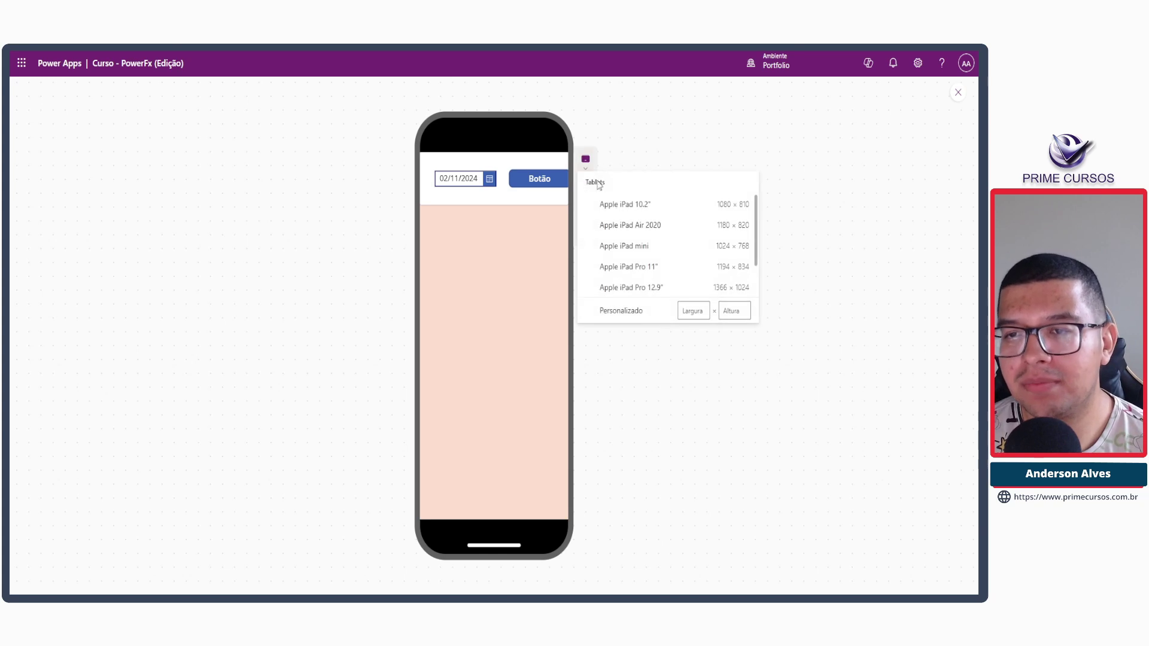
pyautogui.click(568, 230)
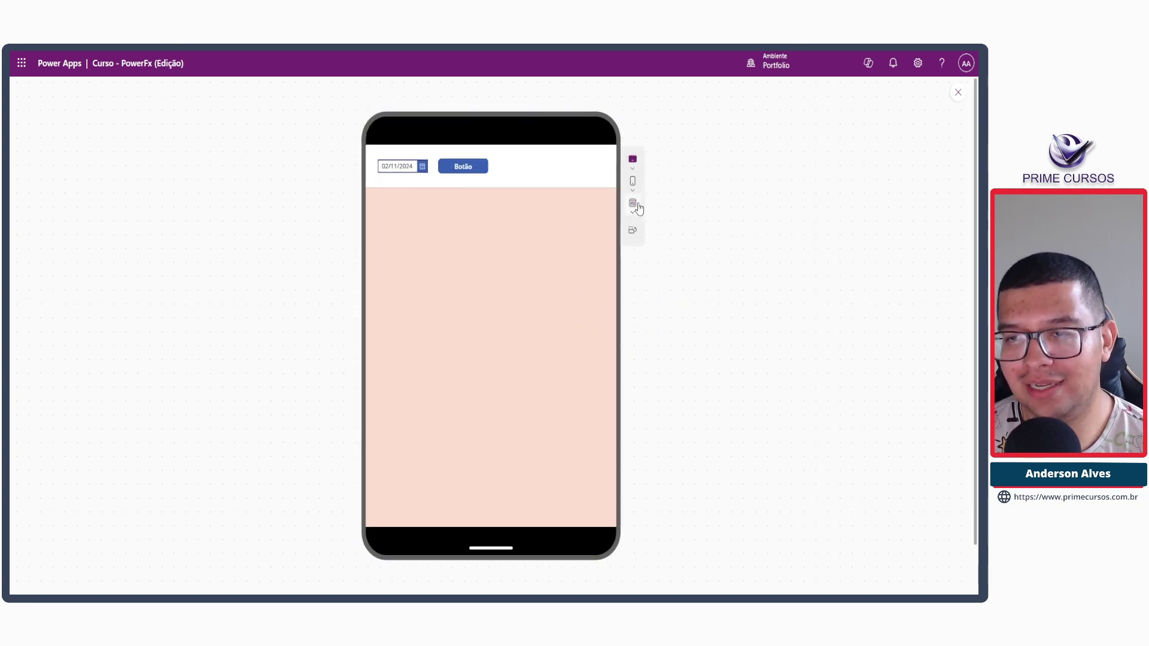
pyautogui.click(632, 205)
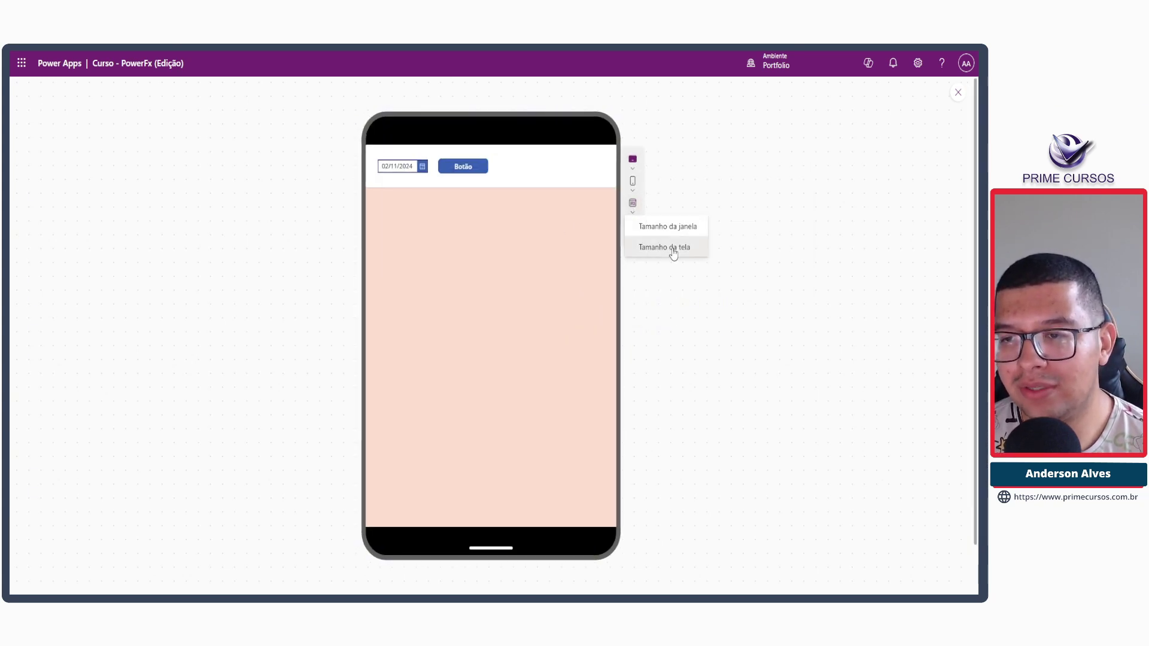
pyautogui.click(673, 249)
pyautogui.hotkey('ctrl', '0')
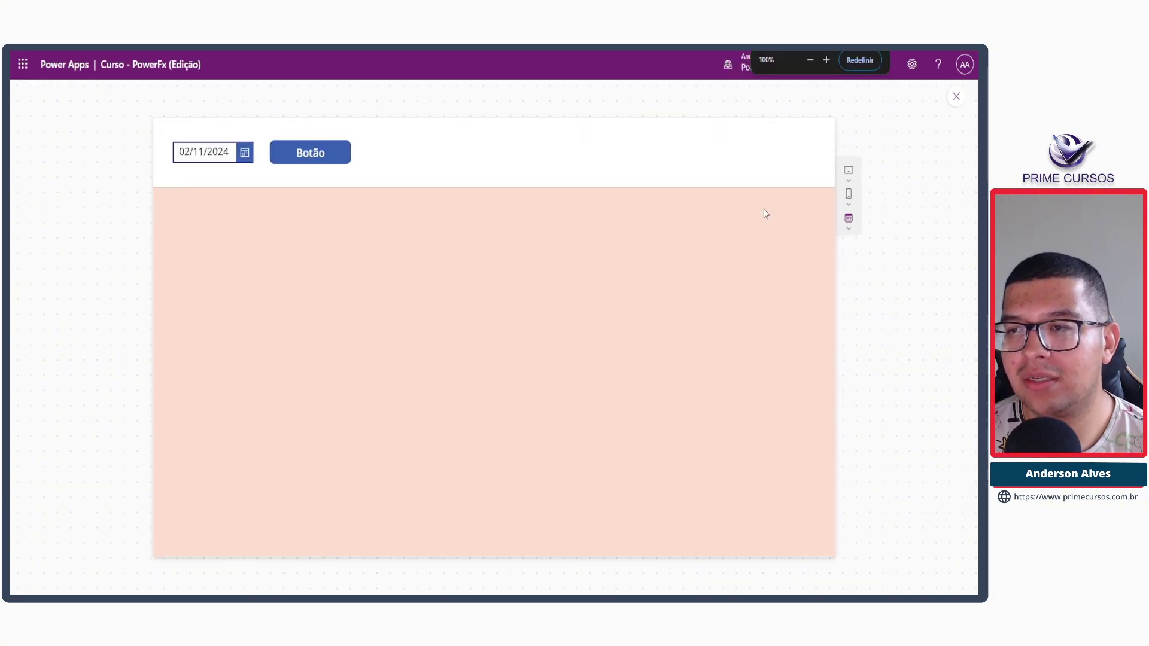
pyautogui.click(957, 93)
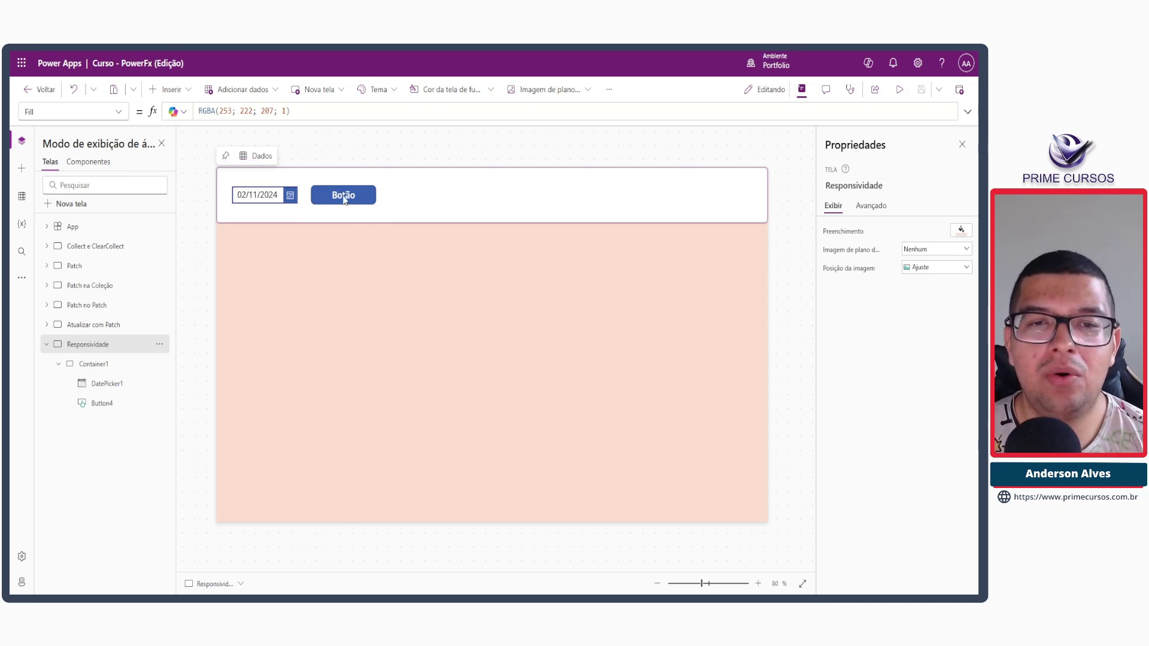
# Step: Examine the button and date picker inside the container in turn, and deselect them
pyautogui.click(321, 192)
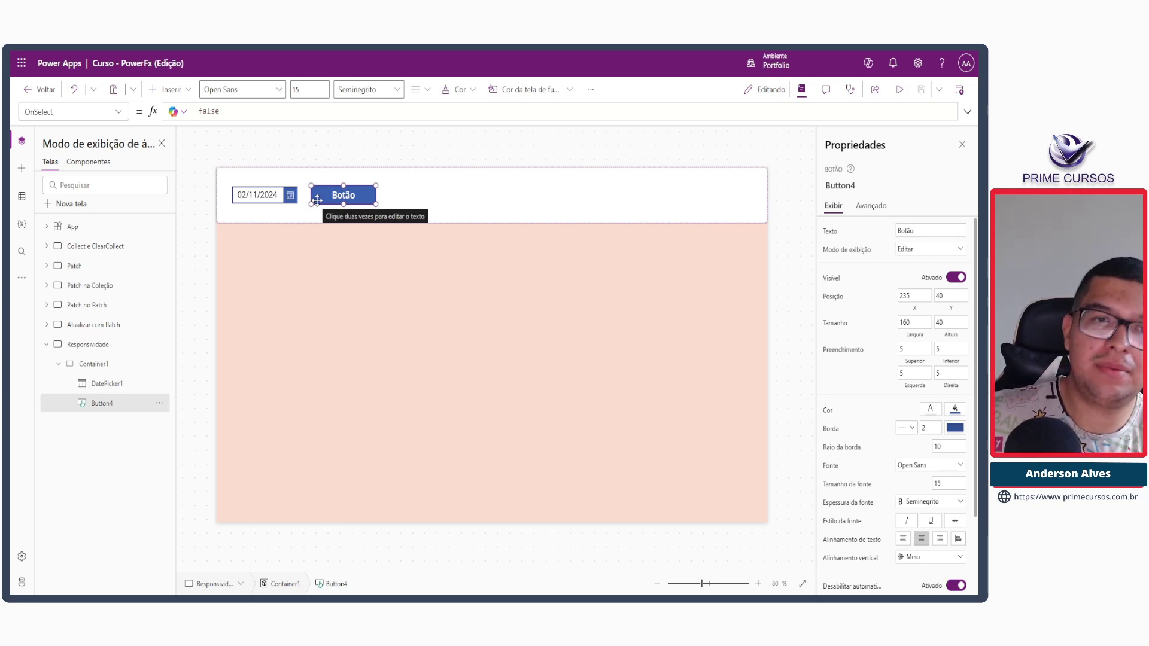
pyautogui.click(276, 200)
pyautogui.click(334, 197)
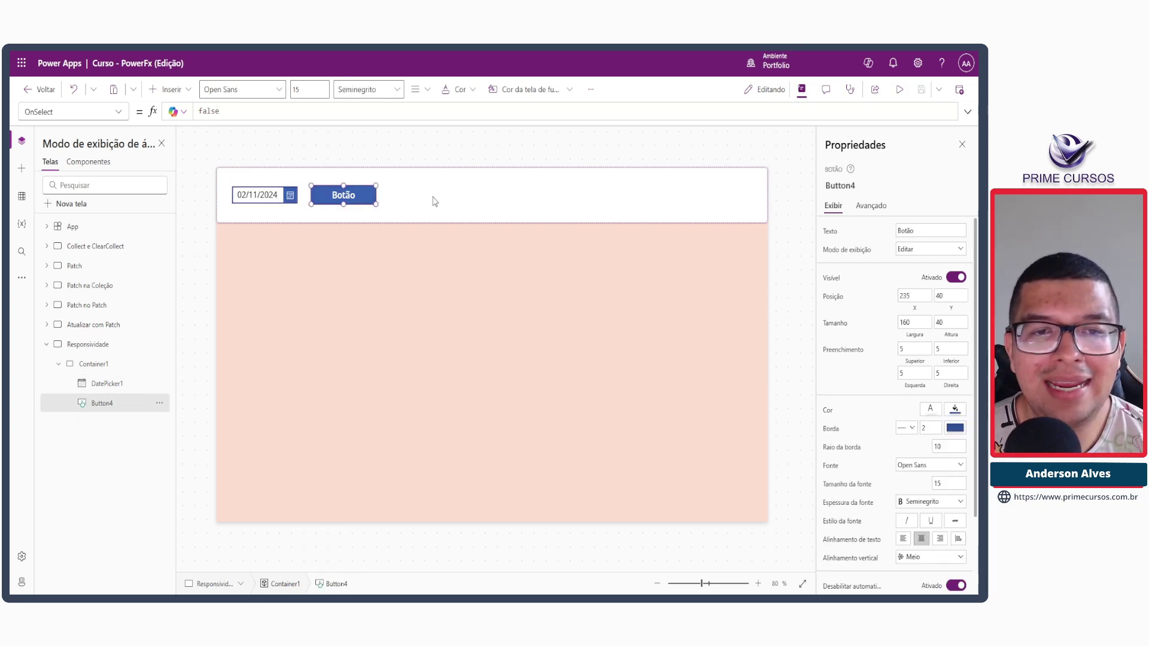
pyautogui.click(449, 156)
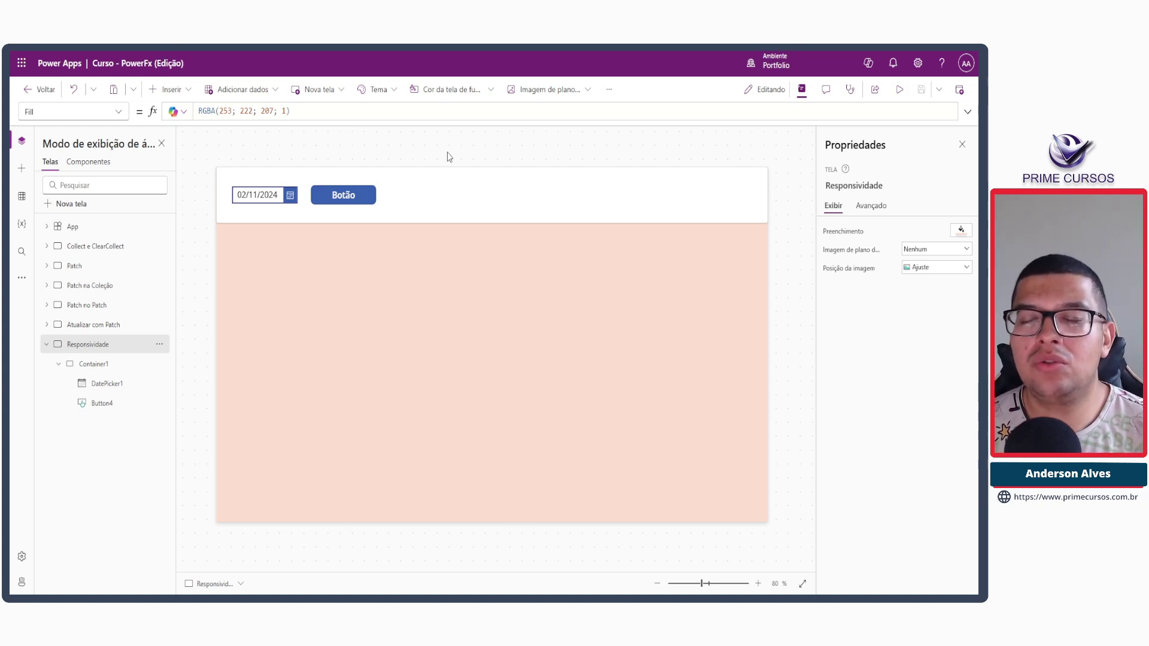
# Step: Compare the container's Width formula with the button nested in it, preview the screen, and return to editing
pyautogui.click(745, 192)
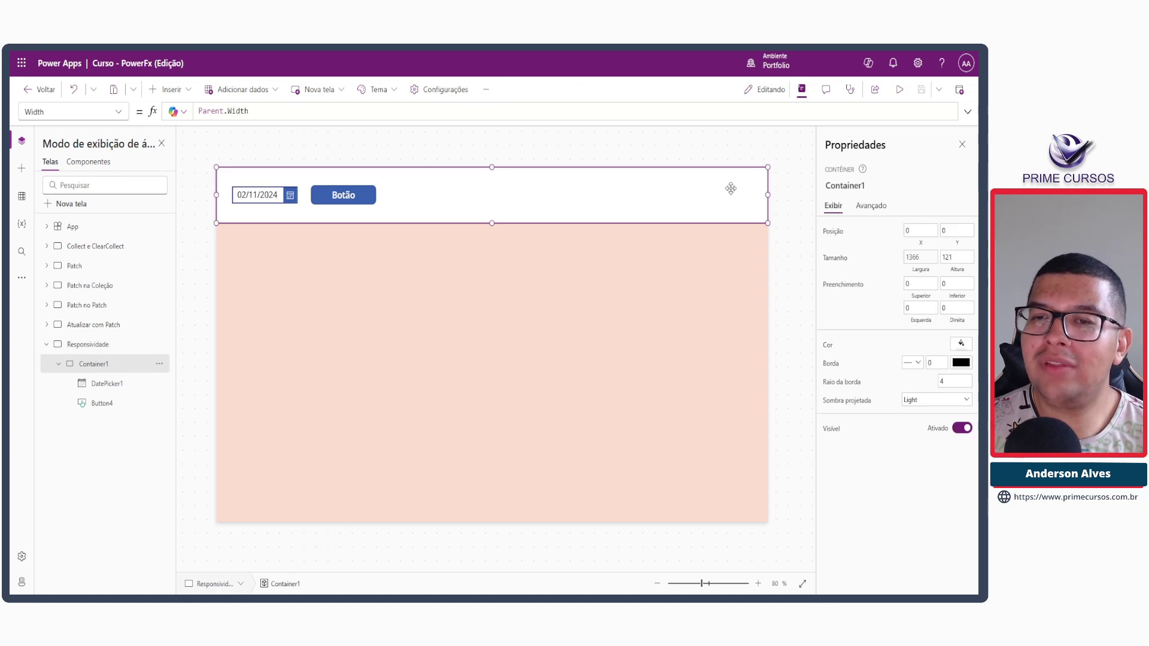
pyautogui.click(340, 156)
pyautogui.click(347, 194)
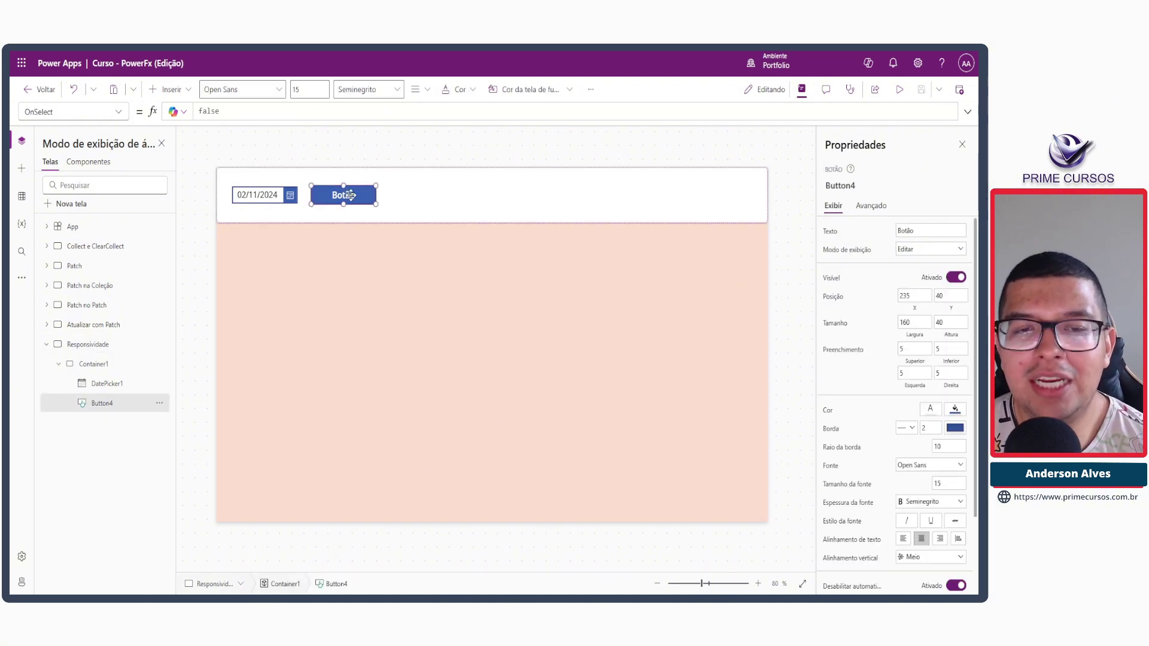
pyautogui.click(464, 217)
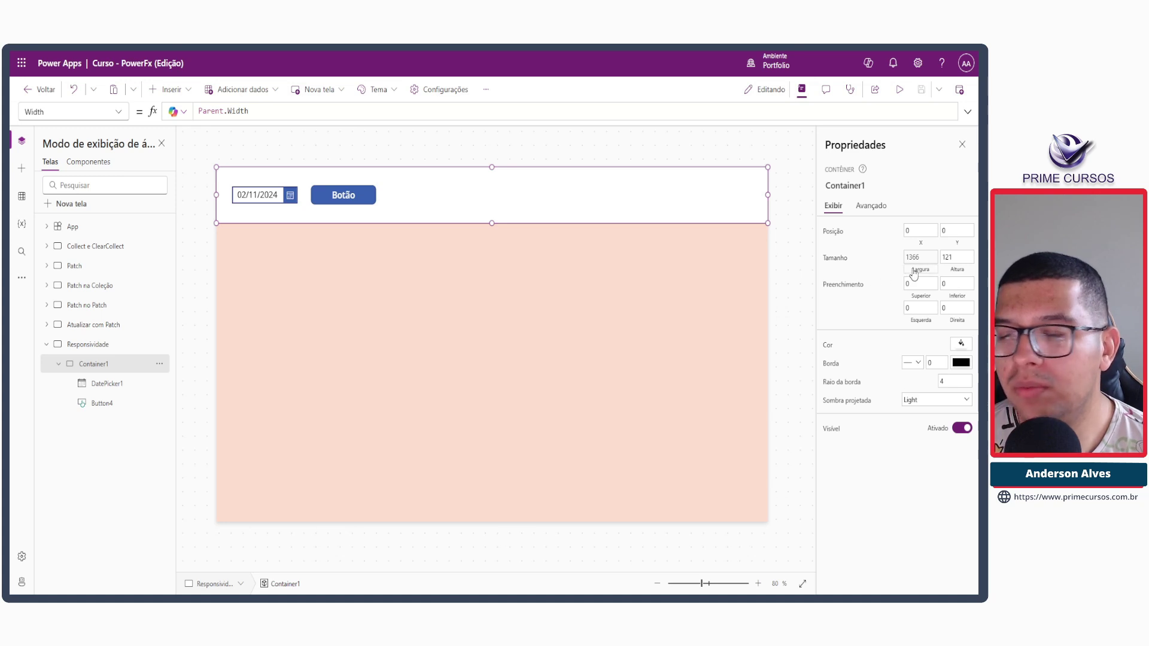
pyautogui.click(899, 90)
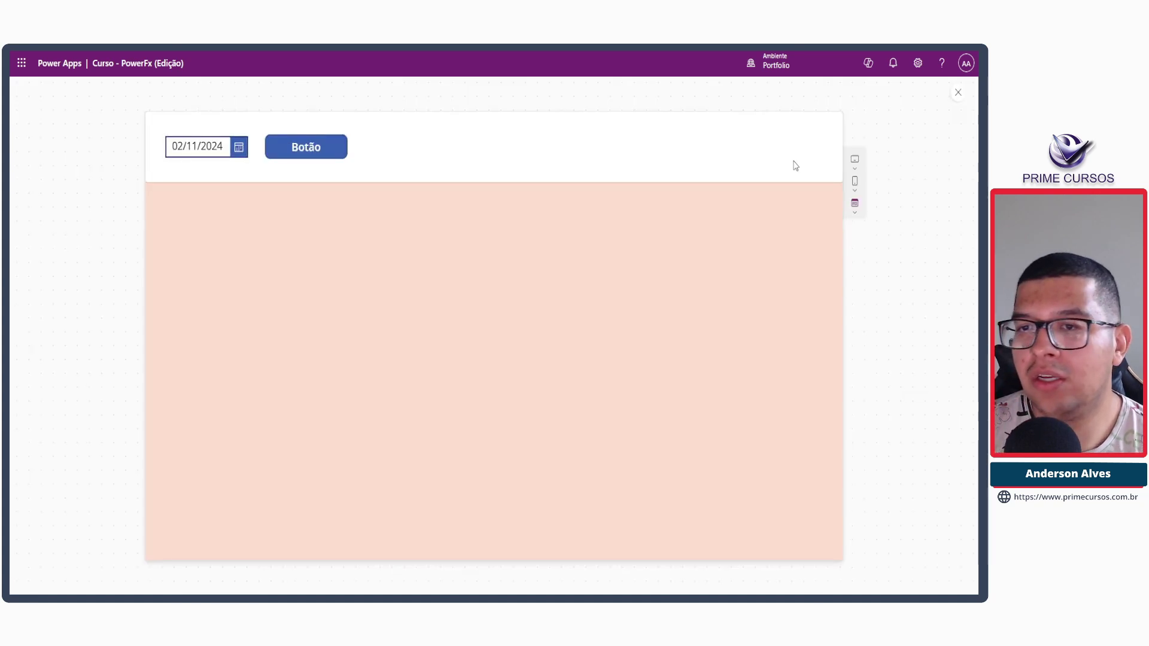
pyautogui.click(957, 94)
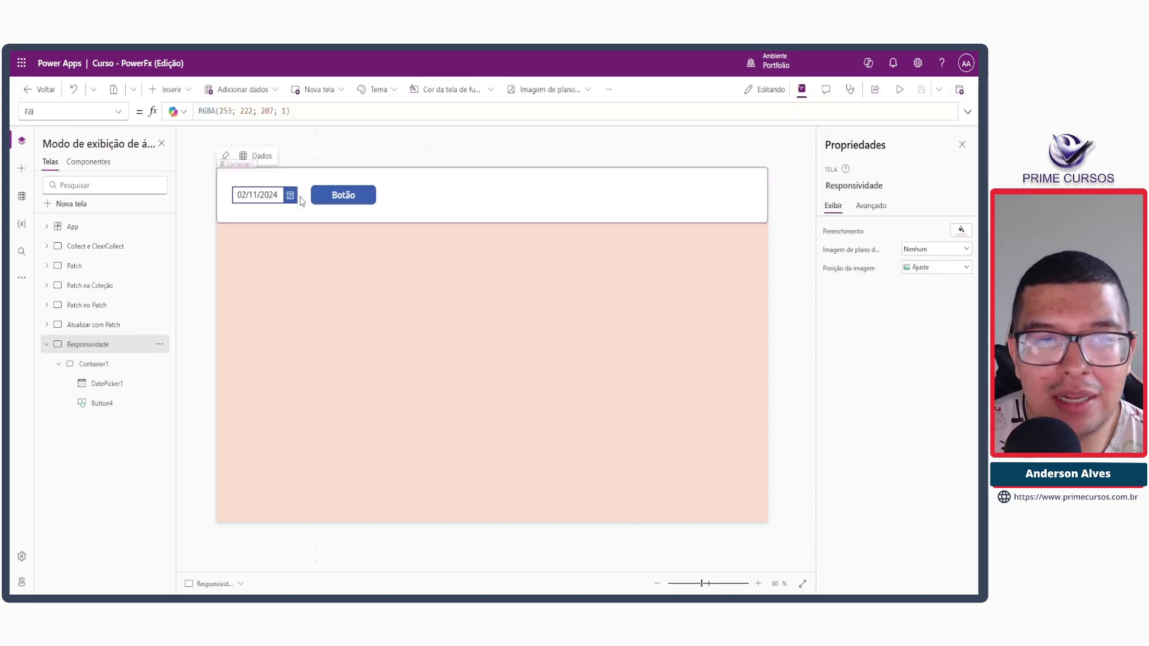
# Step: Insert a text label on the Responsividade screen and place it below the container at about X 20, Y 180
pyautogui.click(168, 89)
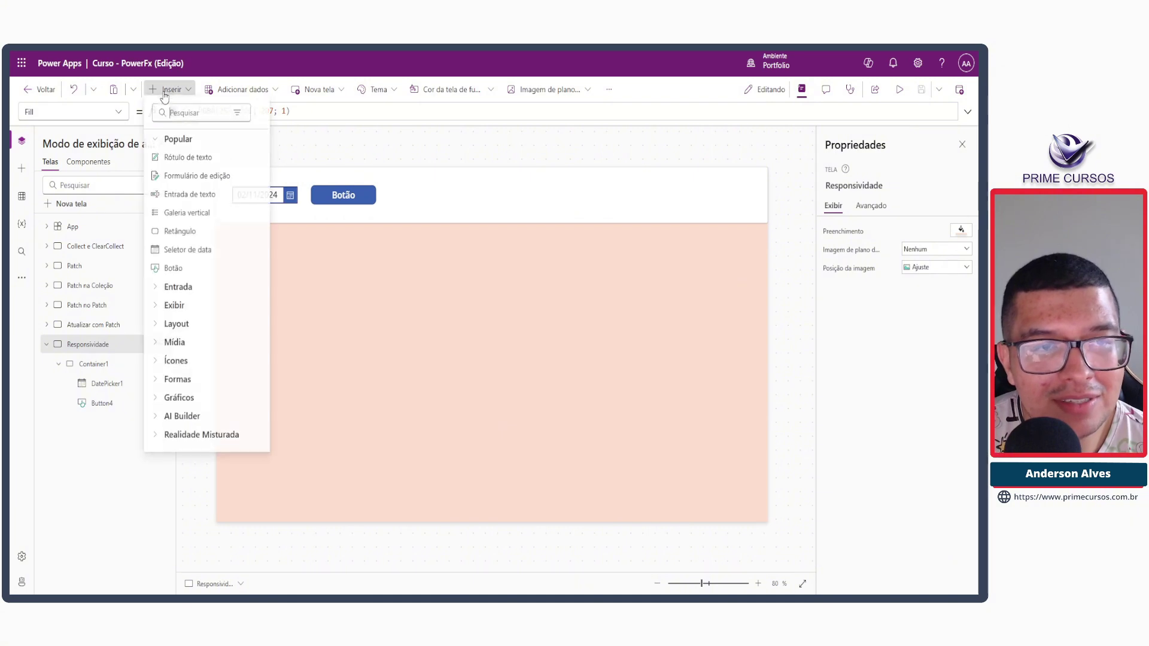
pyautogui.click(199, 166)
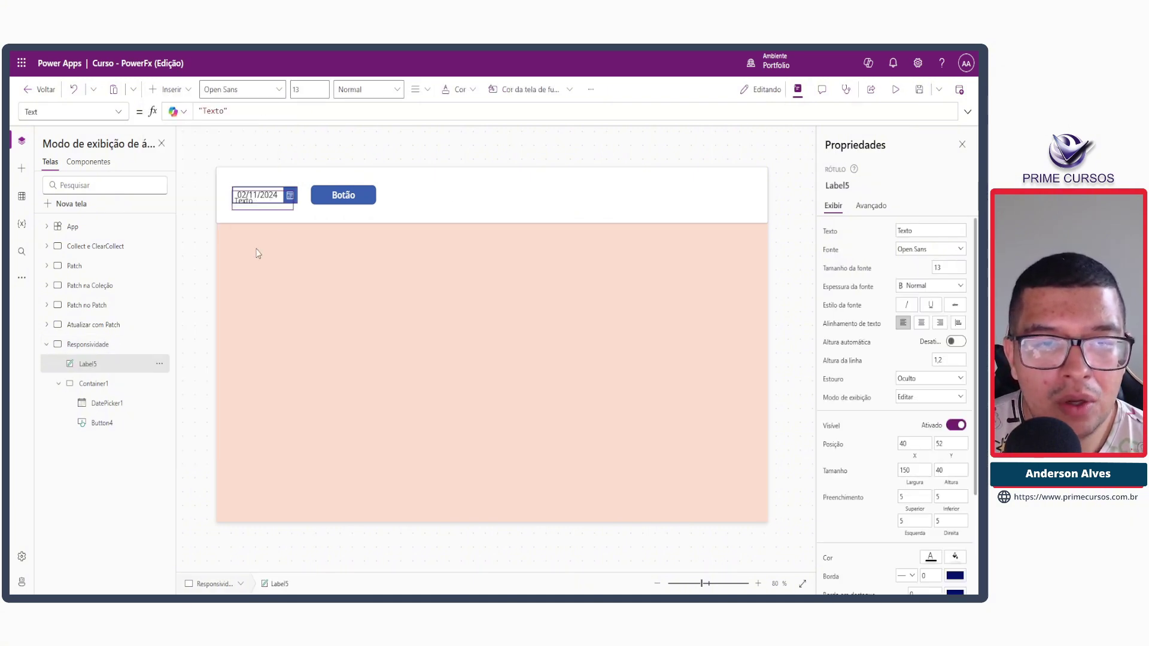
pyautogui.moveTo(258, 253)
pyautogui.mouseDown()
pyautogui.moveTo(252, 291)
pyautogui.moveTo(243, 269)
pyautogui.mouseUp()
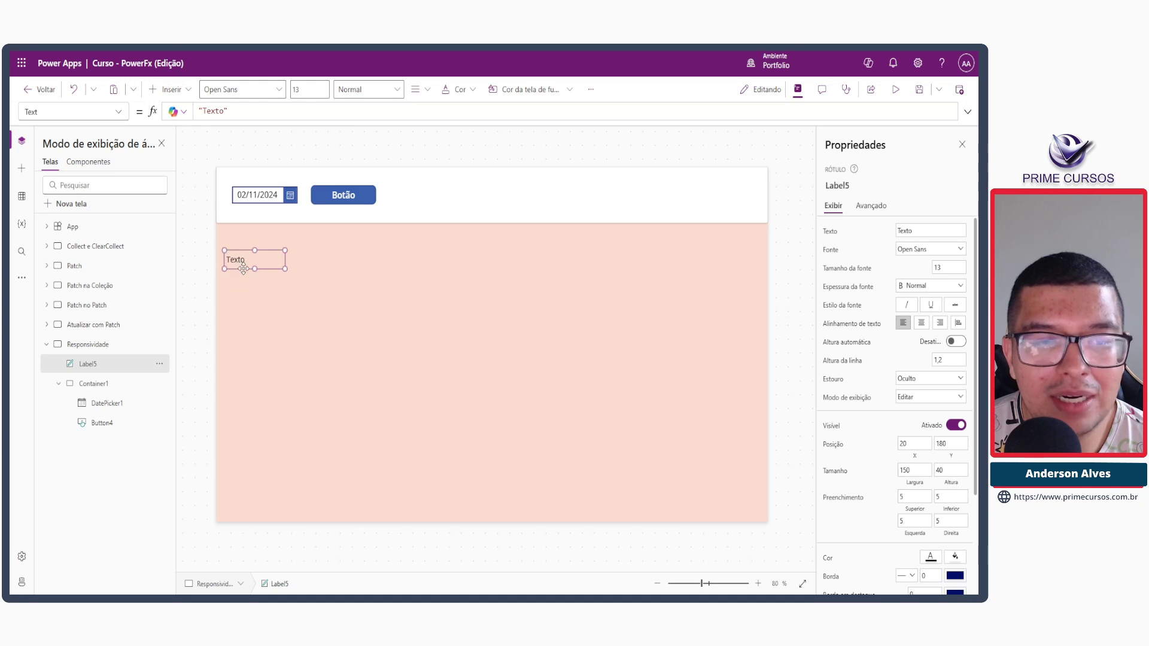
# Step: Set the label's Text formula to Parent.Width & "x" & Parent.Height so it displays the screen's dimensions
pyautogui.moveTo(242, 111); pyautogui.dragTo(177, 118)
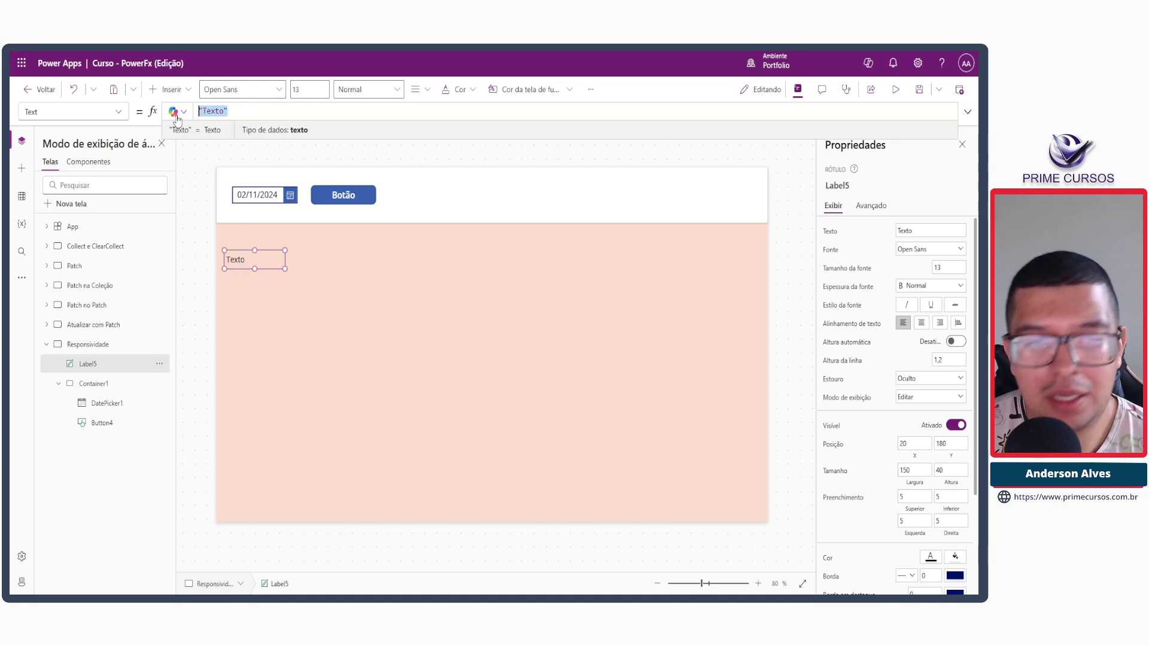
pyautogui.write('Parent.')
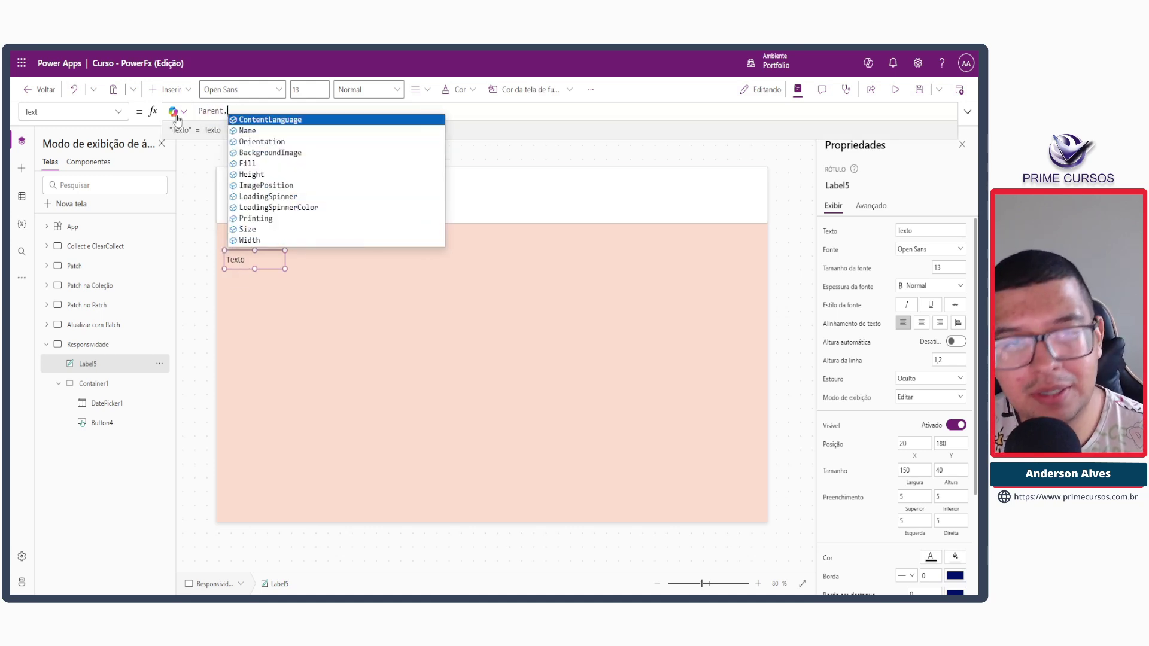
pyautogui.write('Width ')
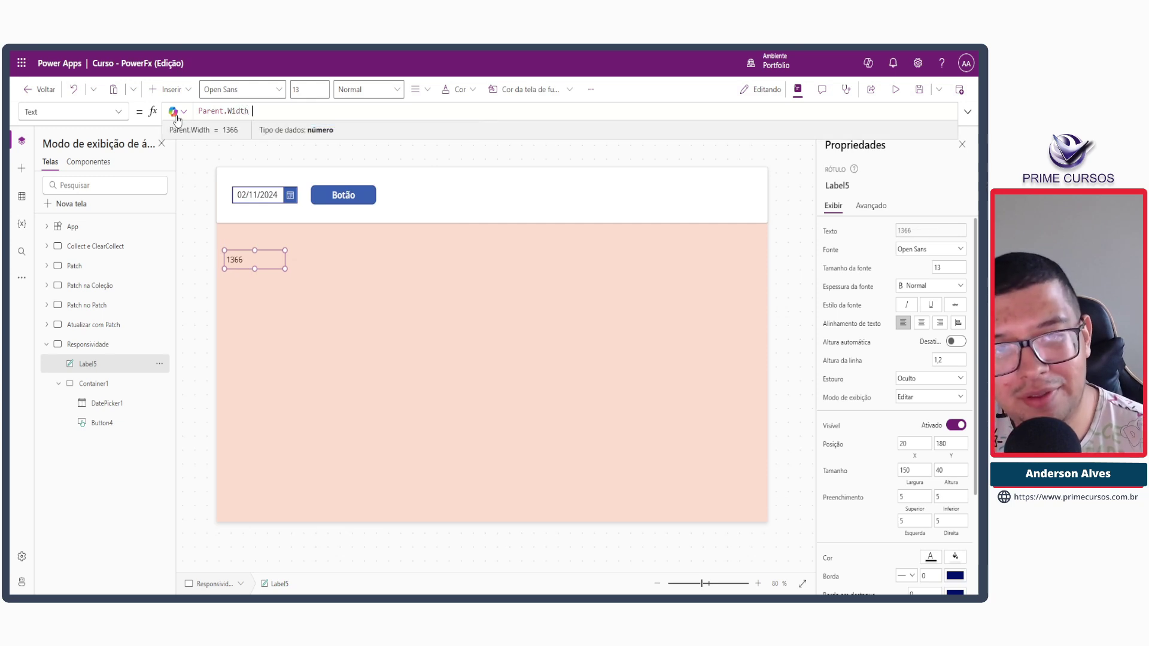
pyautogui.write('& "')
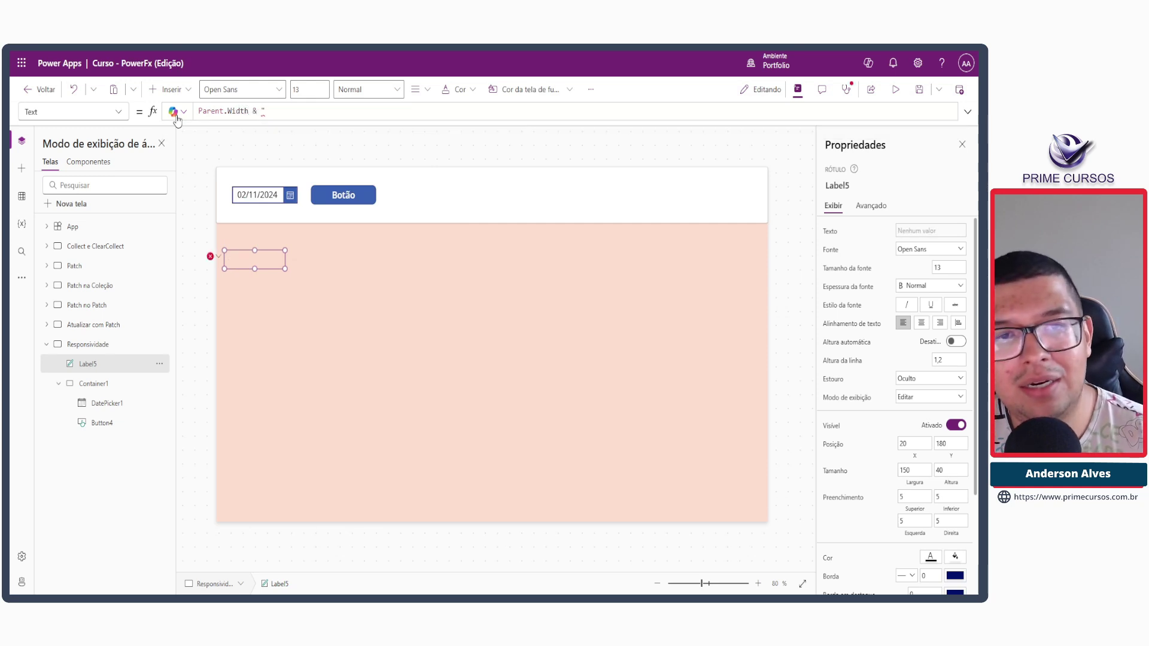
pyautogui.write('x" ')
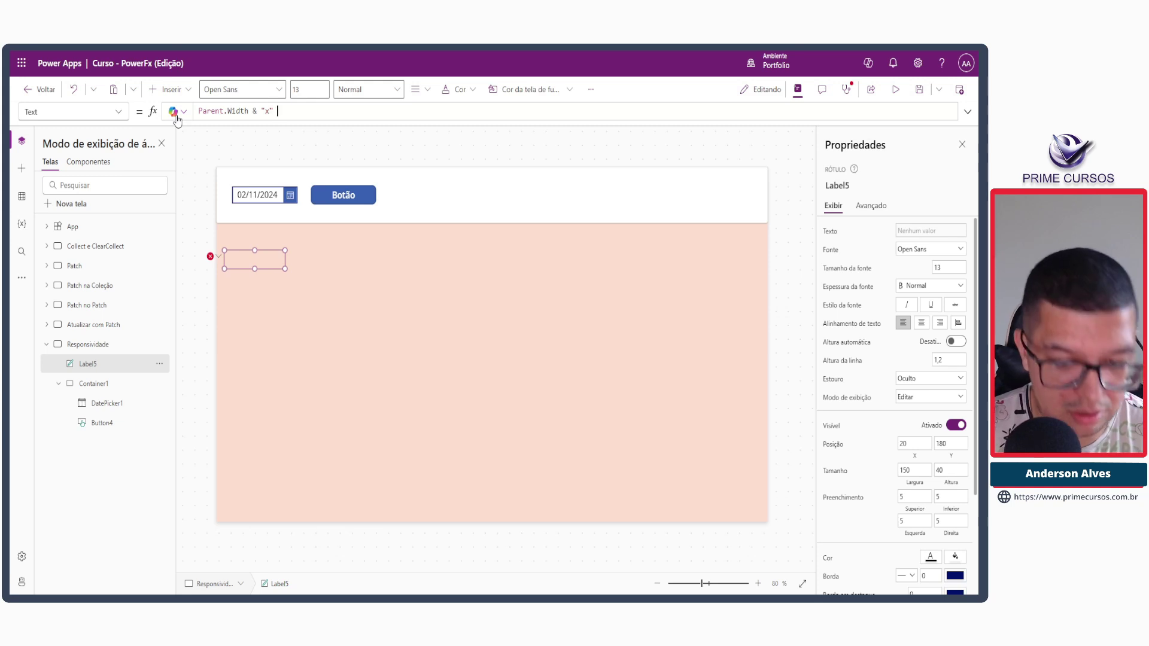
pyautogui.write('& Parent')
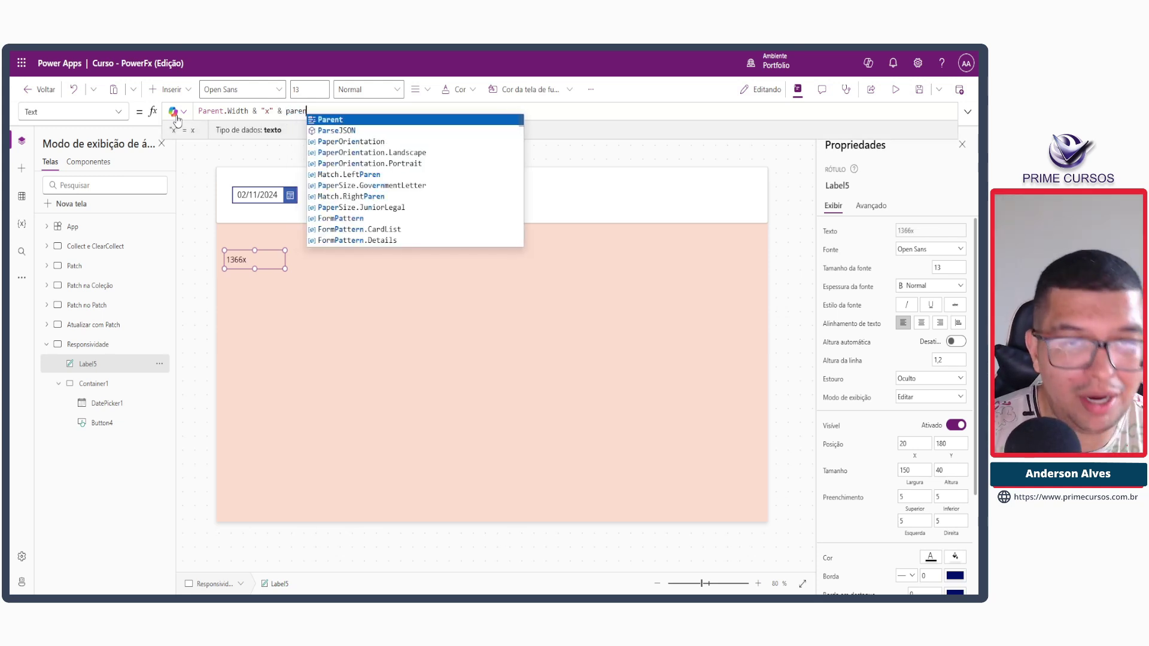
pyautogui.write('.Height')
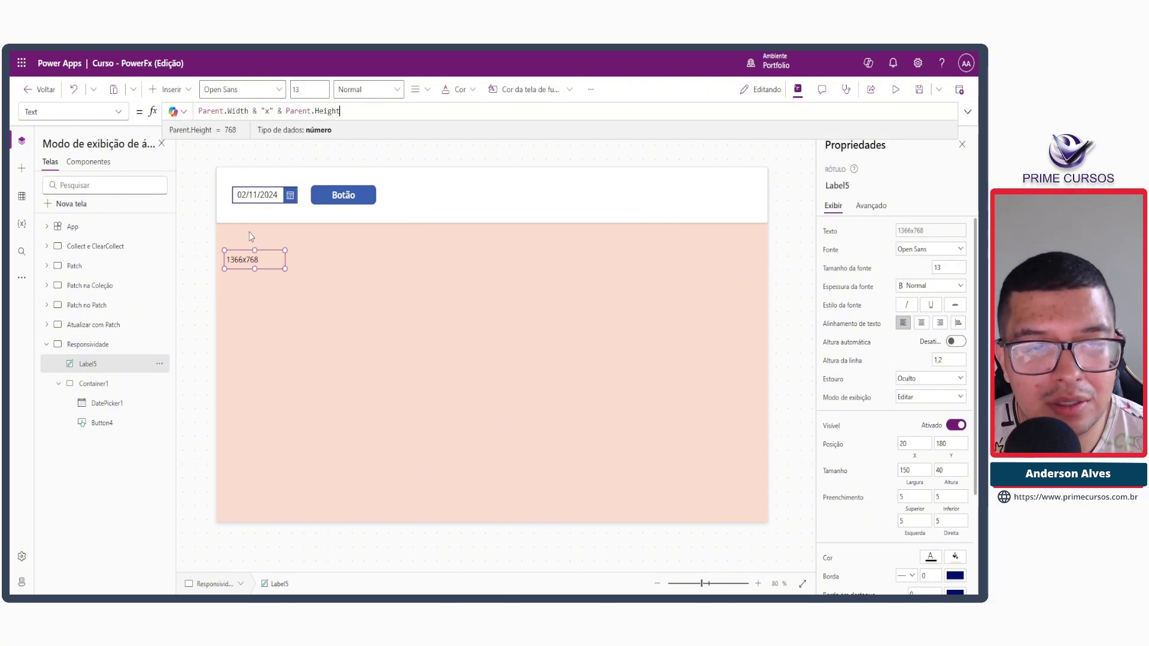
pyautogui.click(305, 255)
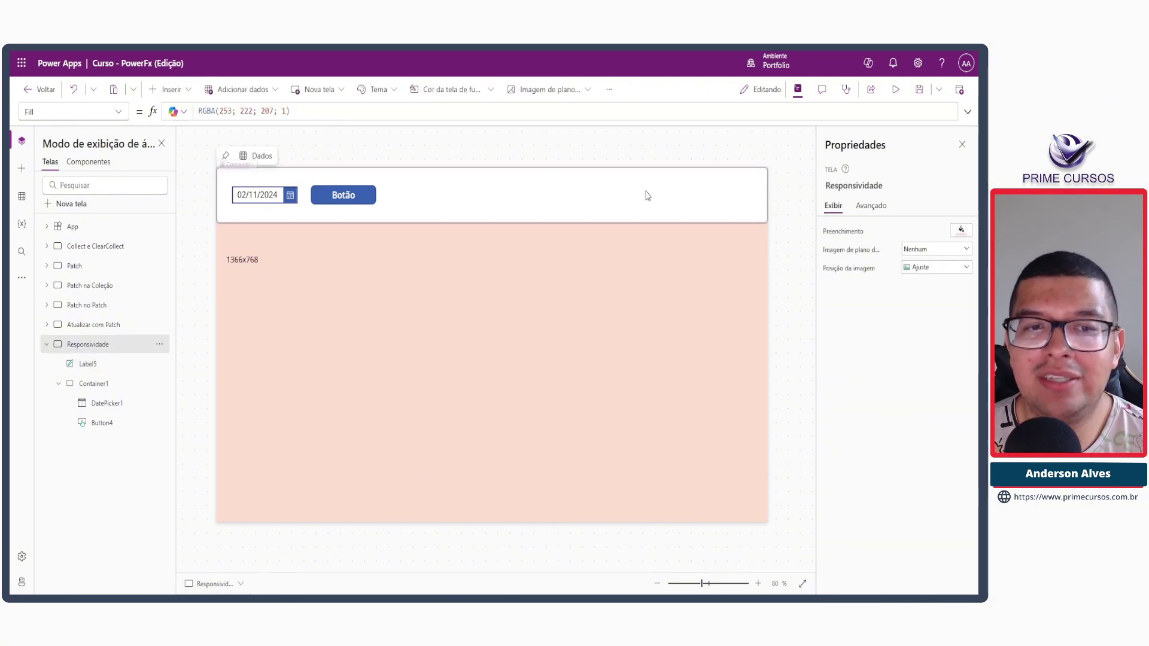
# Step: Preview the screen at "Tamanho da janela" and as an Apple iPad 10.2", reading the dimensions in the label
pyautogui.click(896, 90)
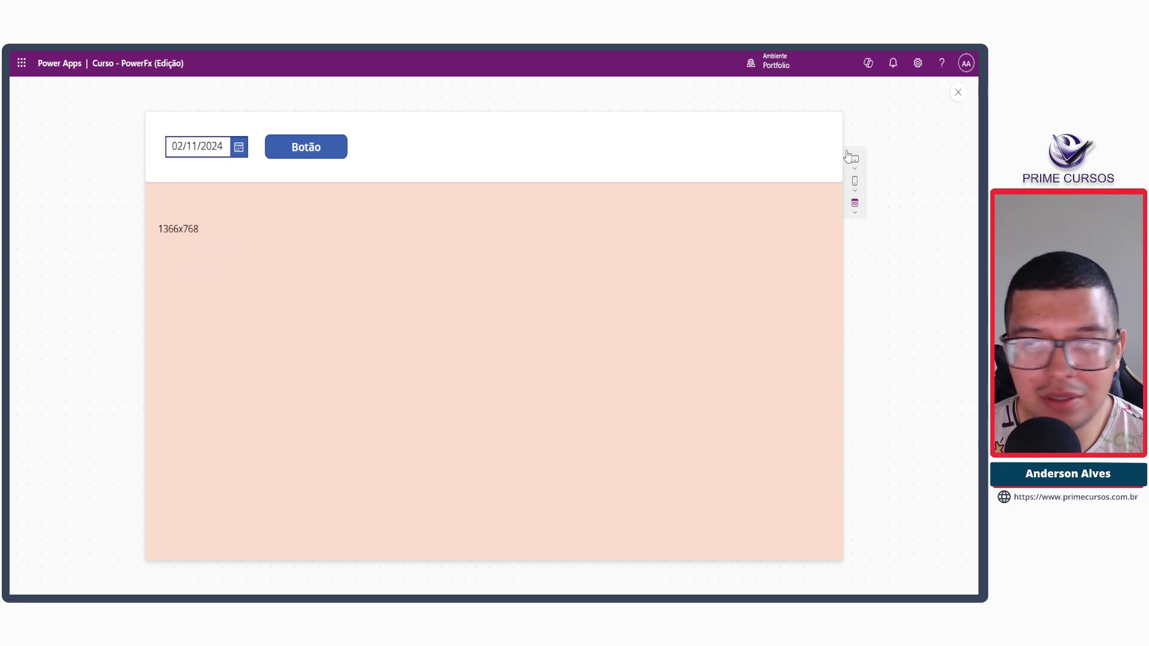
pyautogui.click(855, 204)
pyautogui.click(873, 226)
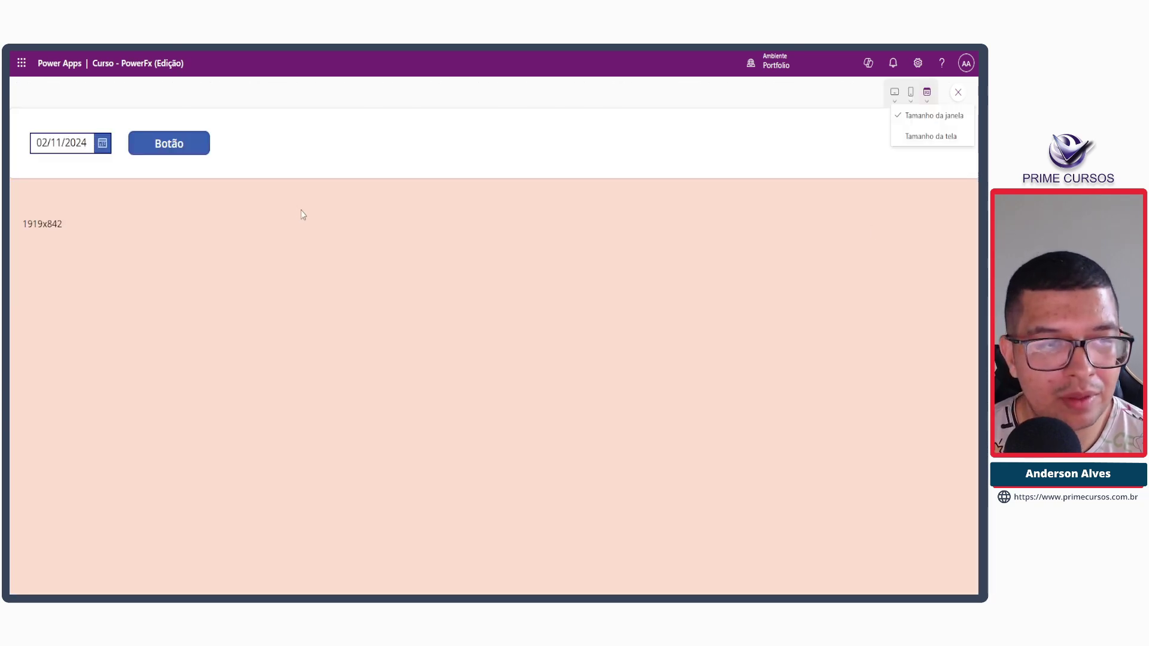
pyautogui.click(211, 229)
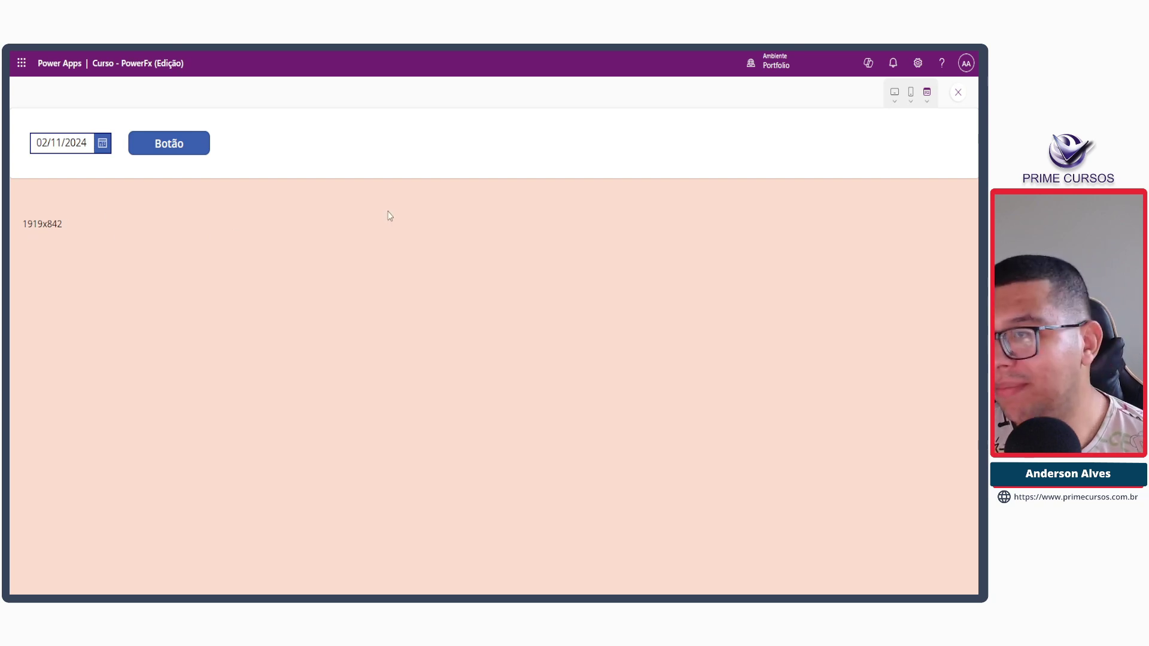
pyautogui.click(894, 97)
pyautogui.click(873, 139)
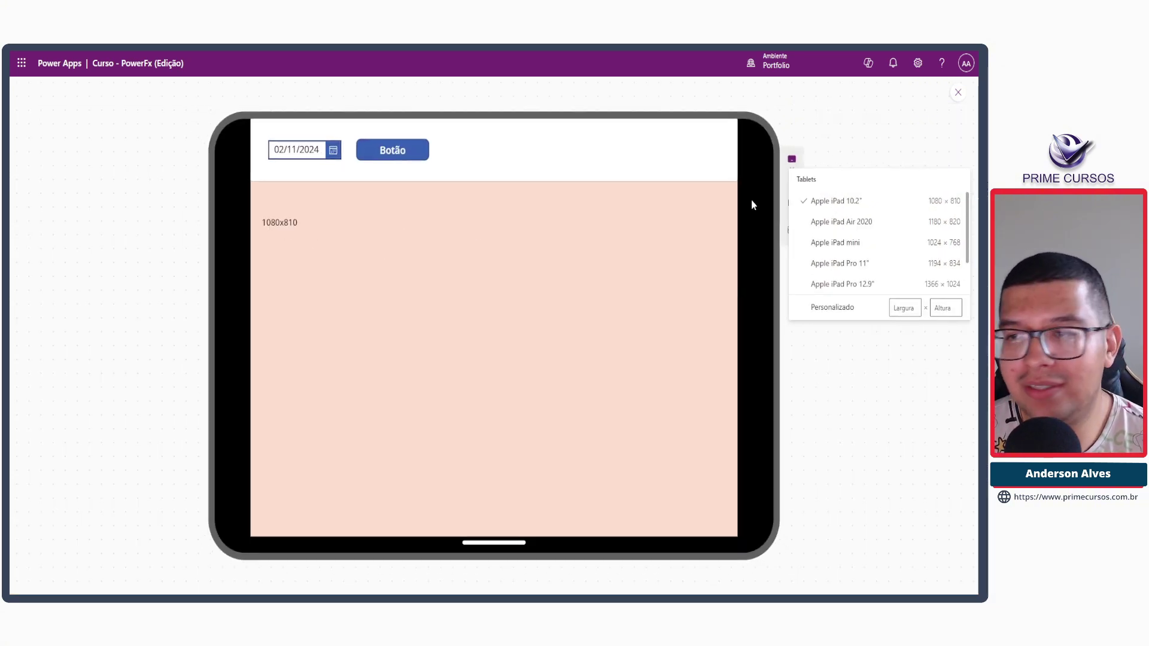
# Step: Preview the screen at a custom tablet size of 1920 × 1080 and return to editing
pyautogui.click(897, 309)
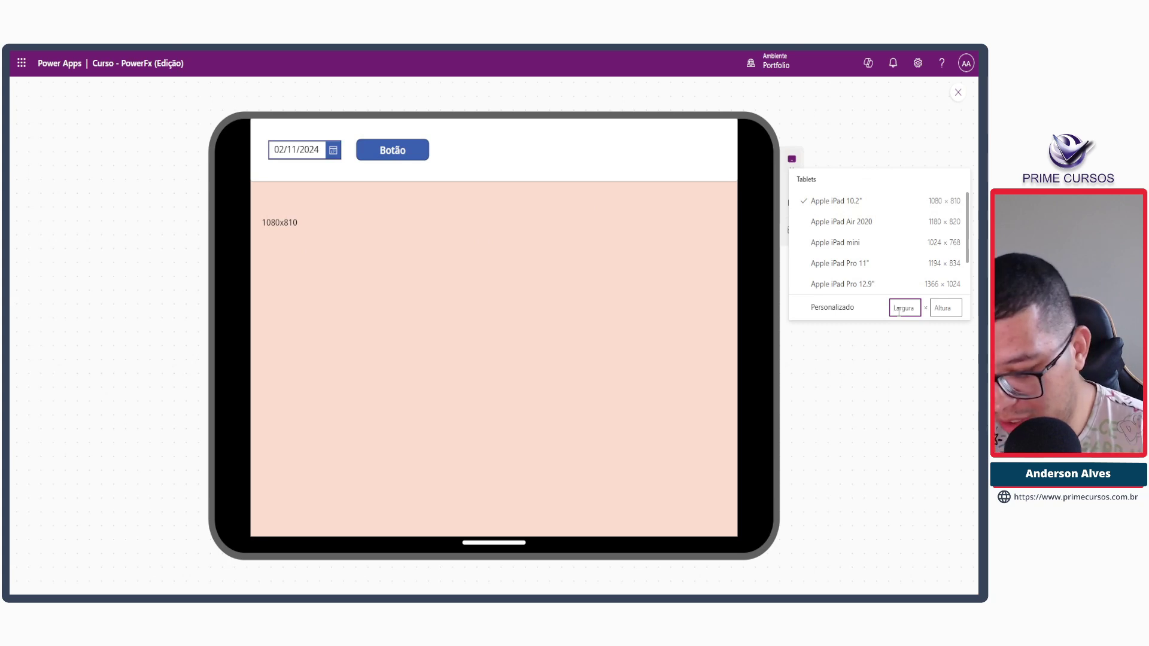
pyautogui.press('Escape')
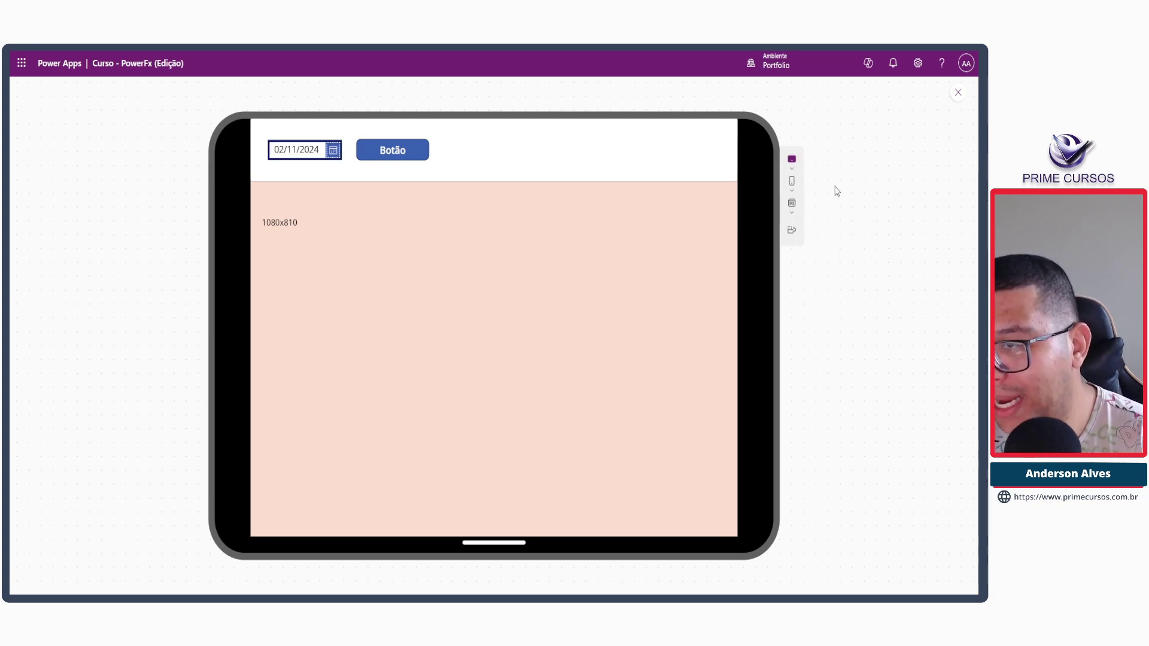
pyautogui.click(793, 169)
pyautogui.click(899, 309)
pyautogui.write('1920')
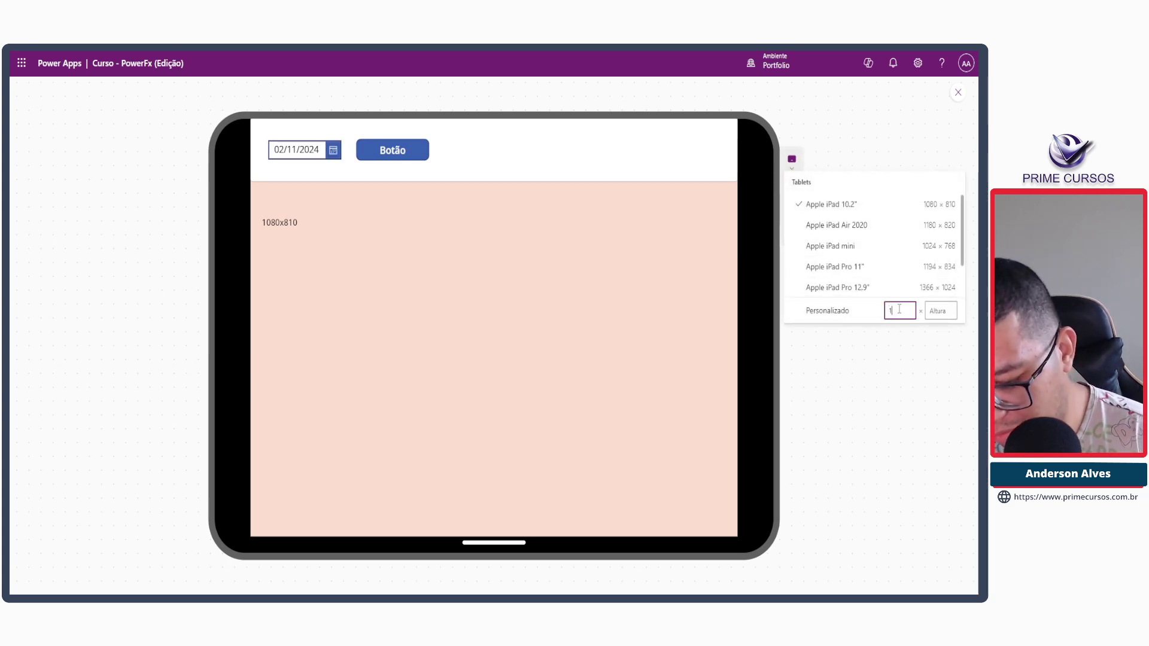
pyautogui.click(930, 310)
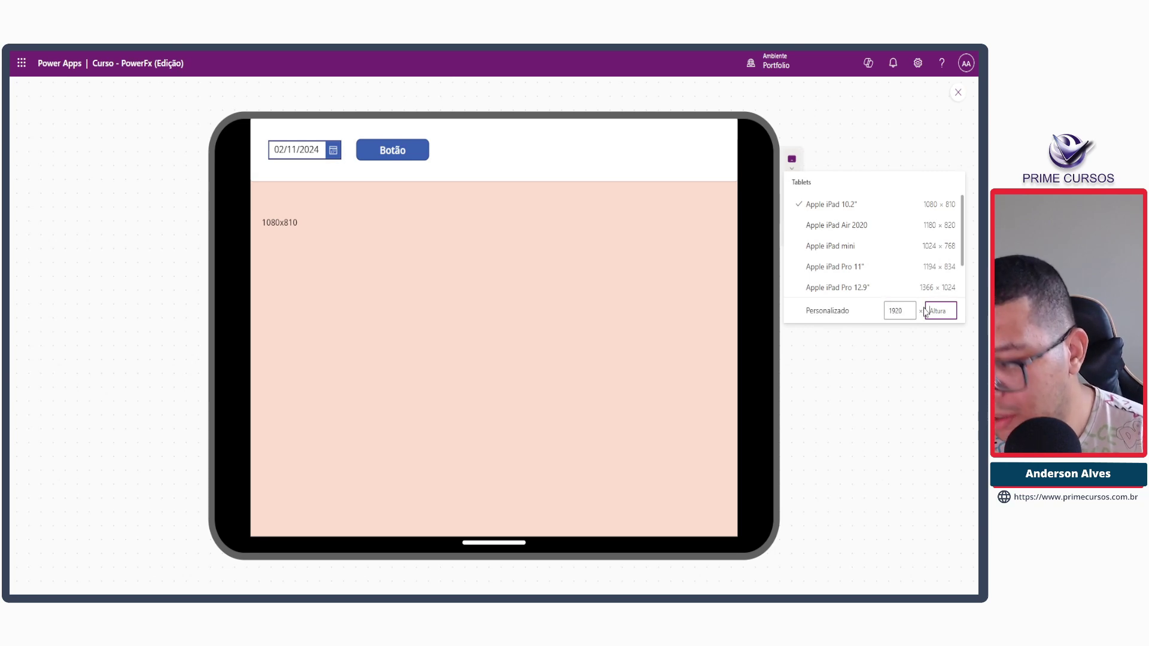
pyautogui.write('1080')
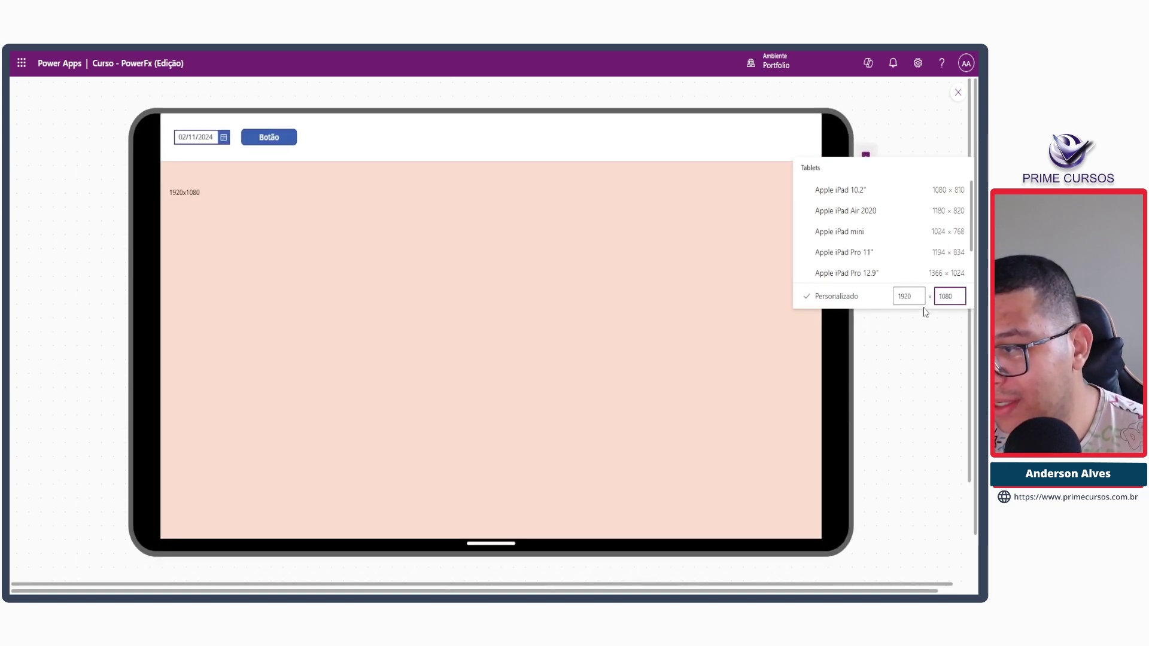
pyautogui.click(459, 192)
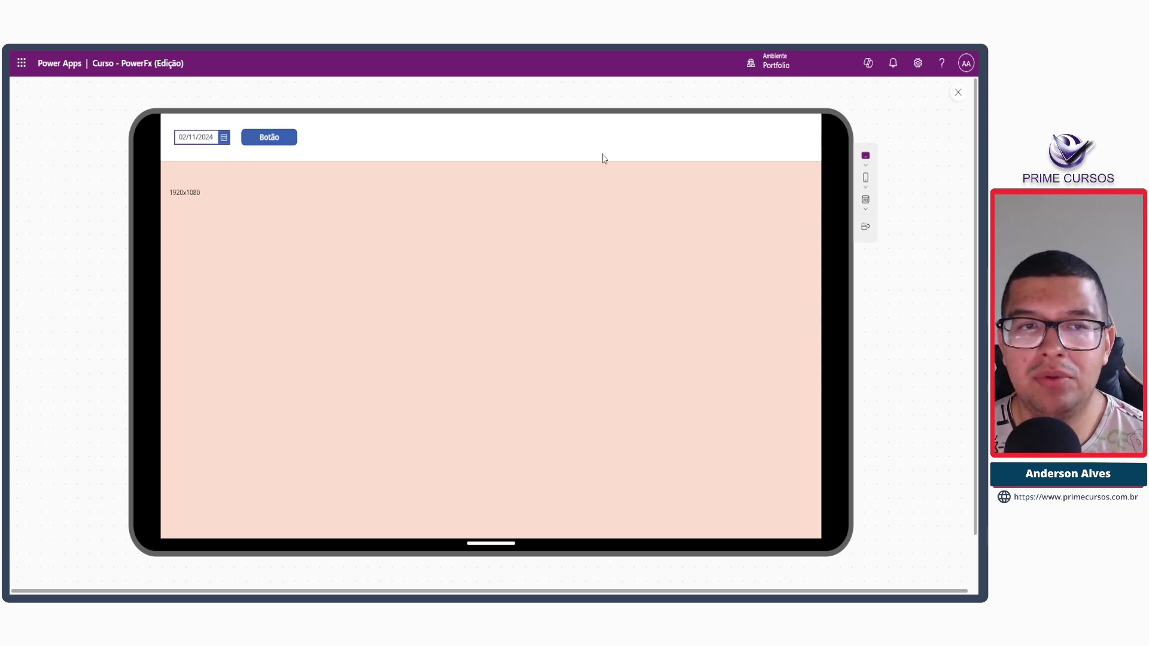
pyautogui.press('Escape')
# Step: Select the button inside the container and examine its X and Y position along the horizontal and vertical axes
pyautogui.click(268, 195)
pyautogui.click(319, 196)
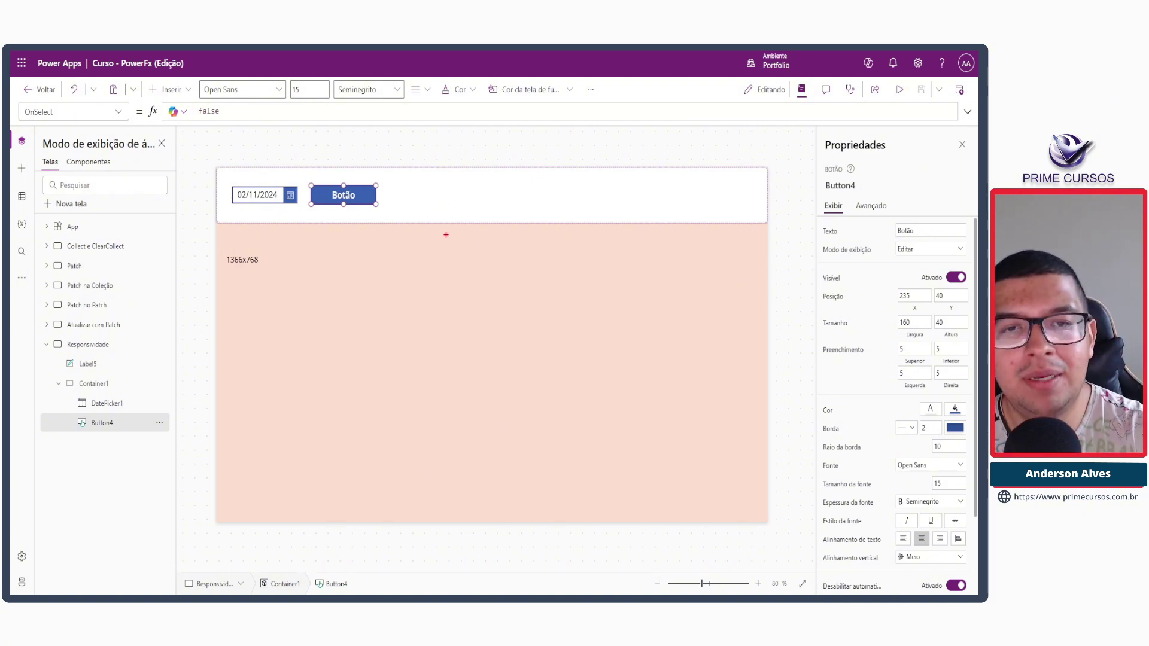
pyautogui.moveTo(715, 198); pyautogui.dragTo(451, 200)
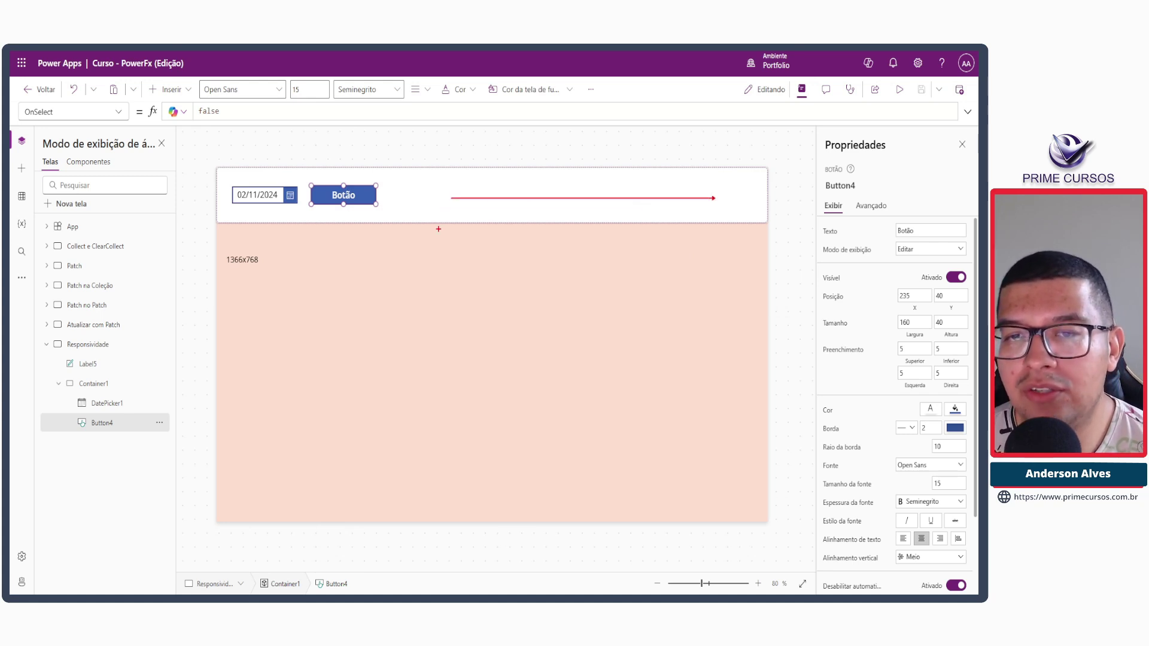
pyautogui.moveTo(429, 351); pyautogui.dragTo(429, 183)
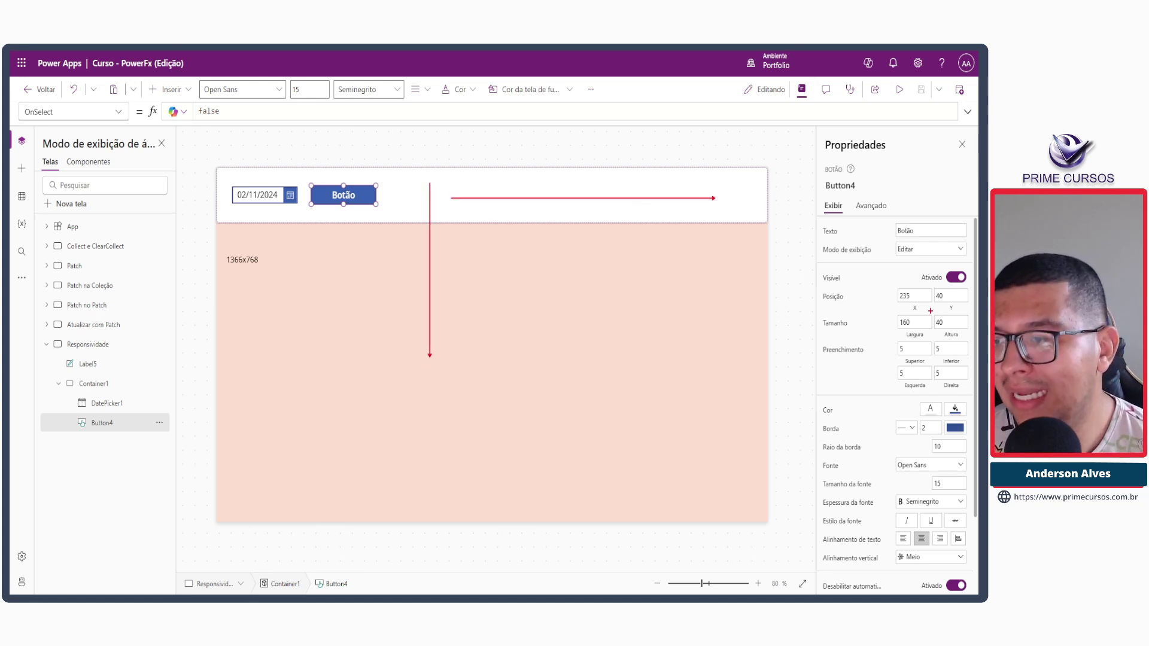
pyautogui.moveTo(889, 282); pyautogui.dragTo(971, 312)
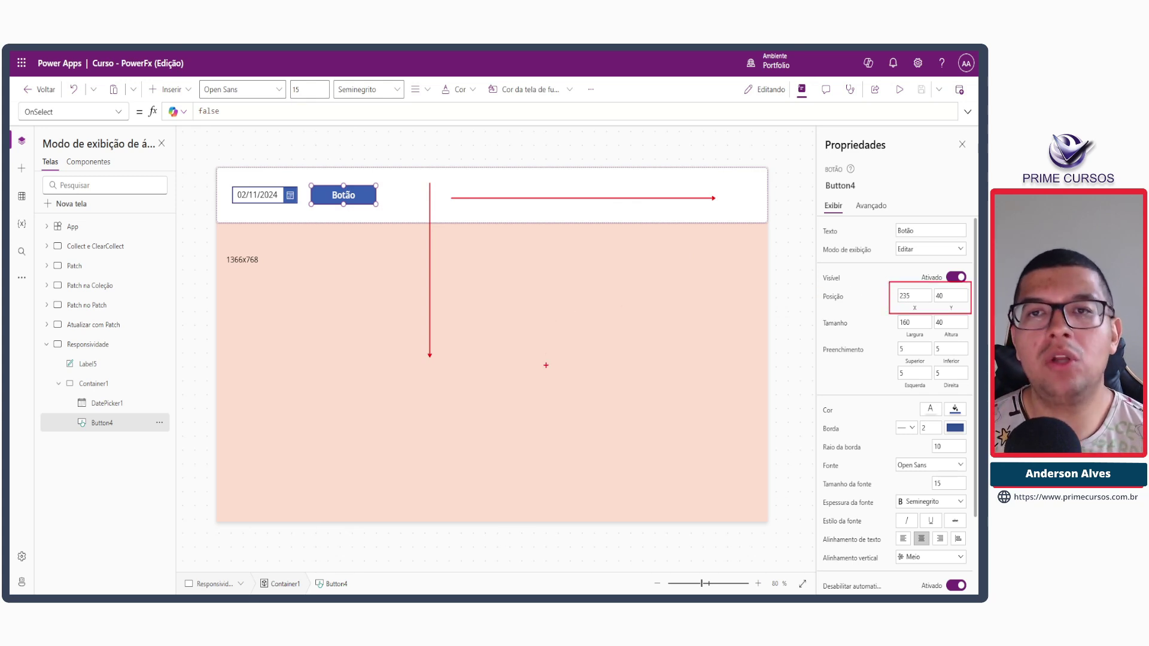
pyautogui.moveTo(529, 280); pyautogui.dragTo(529, 391)
pyautogui.hotkey('ctrl', 'z')
pyautogui.moveTo(531, 312)
pyautogui.mouseDown()
pyautogui.moveTo(530, 439)
pyautogui.moveTo(567, 419)
pyautogui.moveTo(634, 418)
pyautogui.mouseUp()
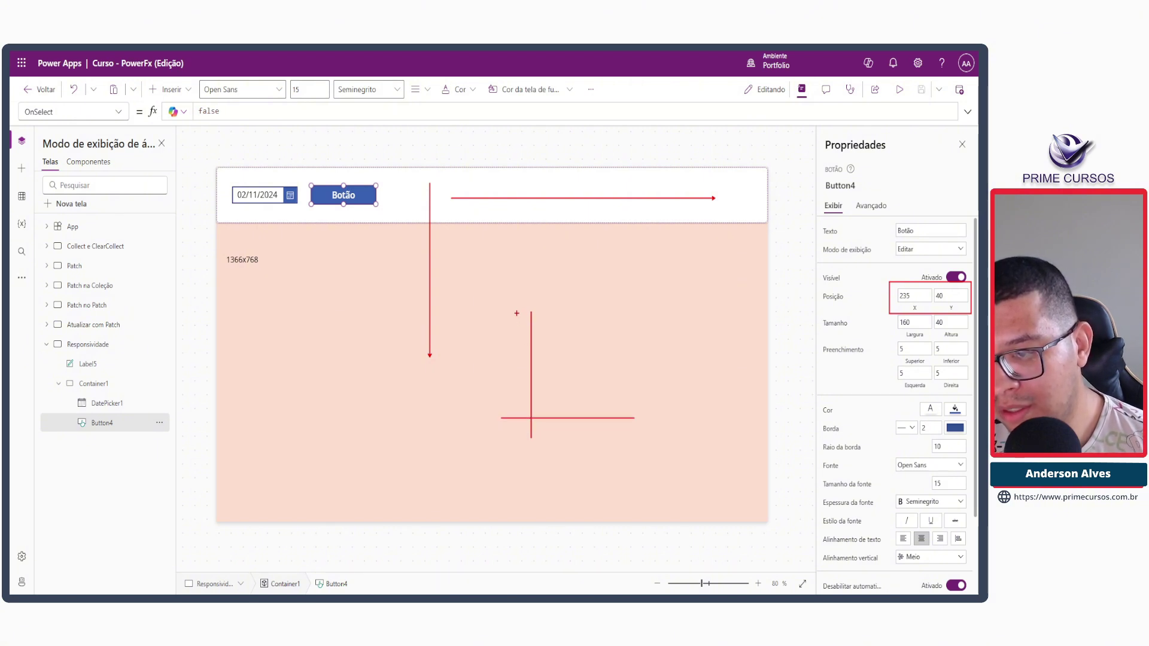
pyautogui.moveTo(522, 313); pyautogui.dragTo(522, 319)
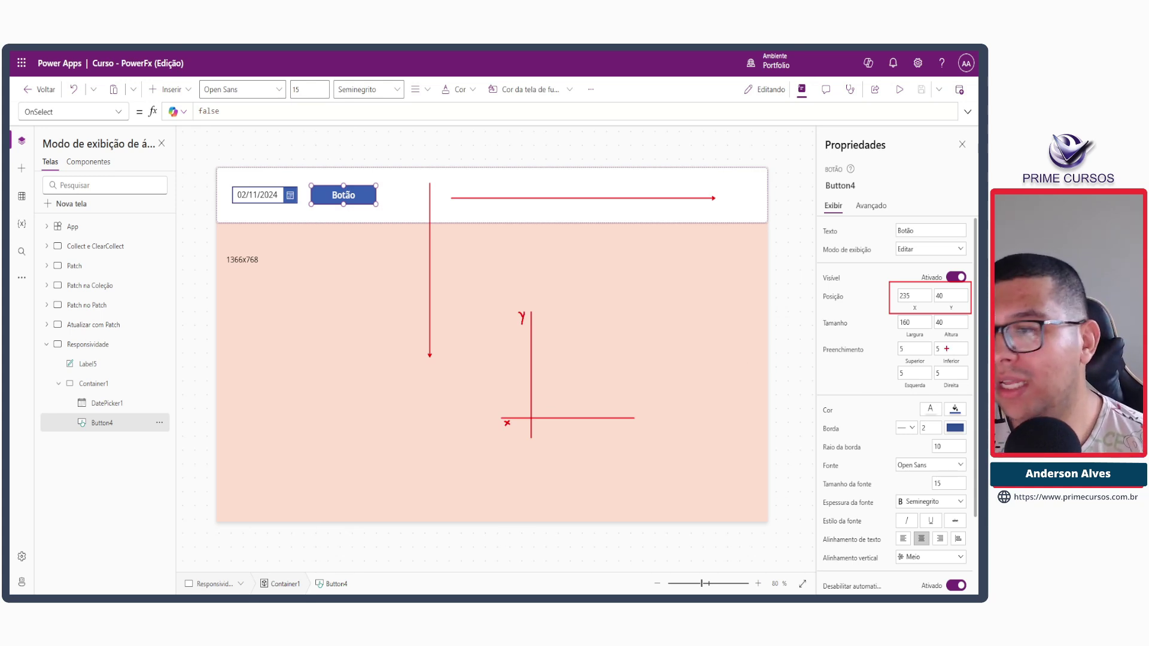
pyautogui.press('Escape')
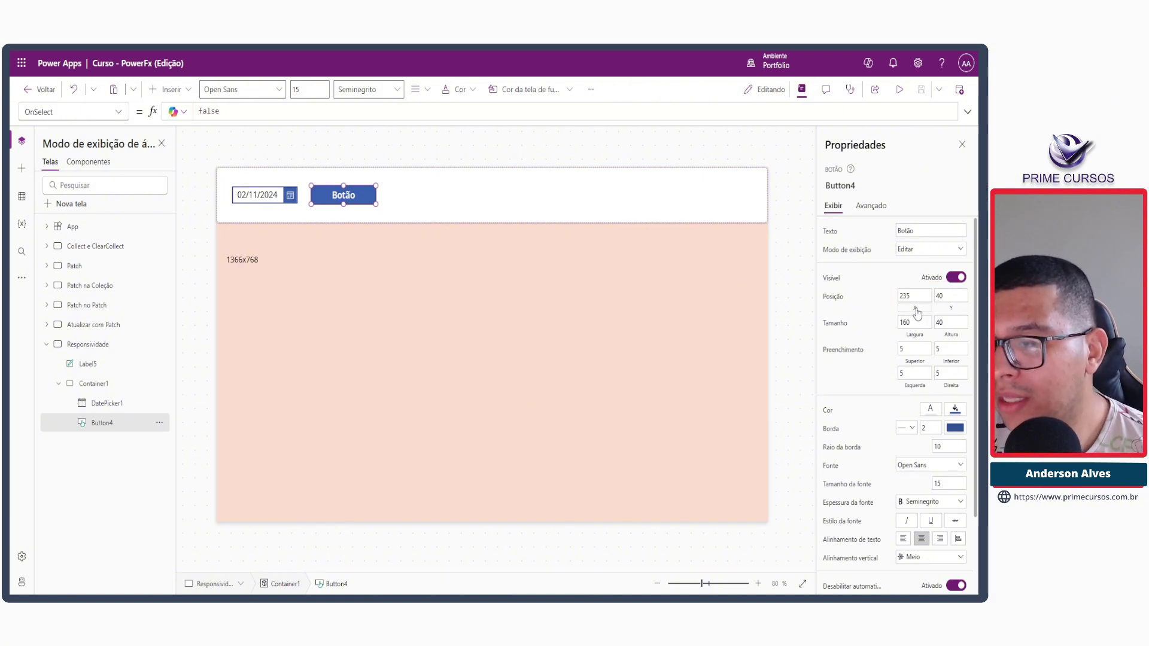
# Step: Set the button's X formula to Parent.Width
pyautogui.click(916, 308)
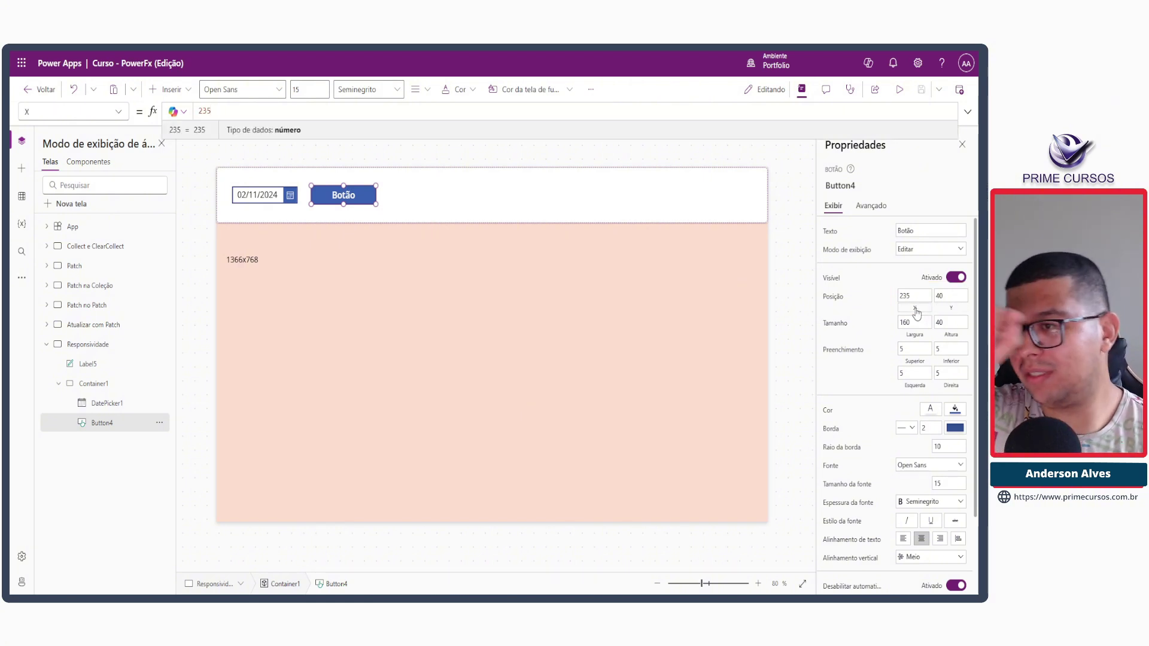
pyautogui.doubleClick(203, 112)
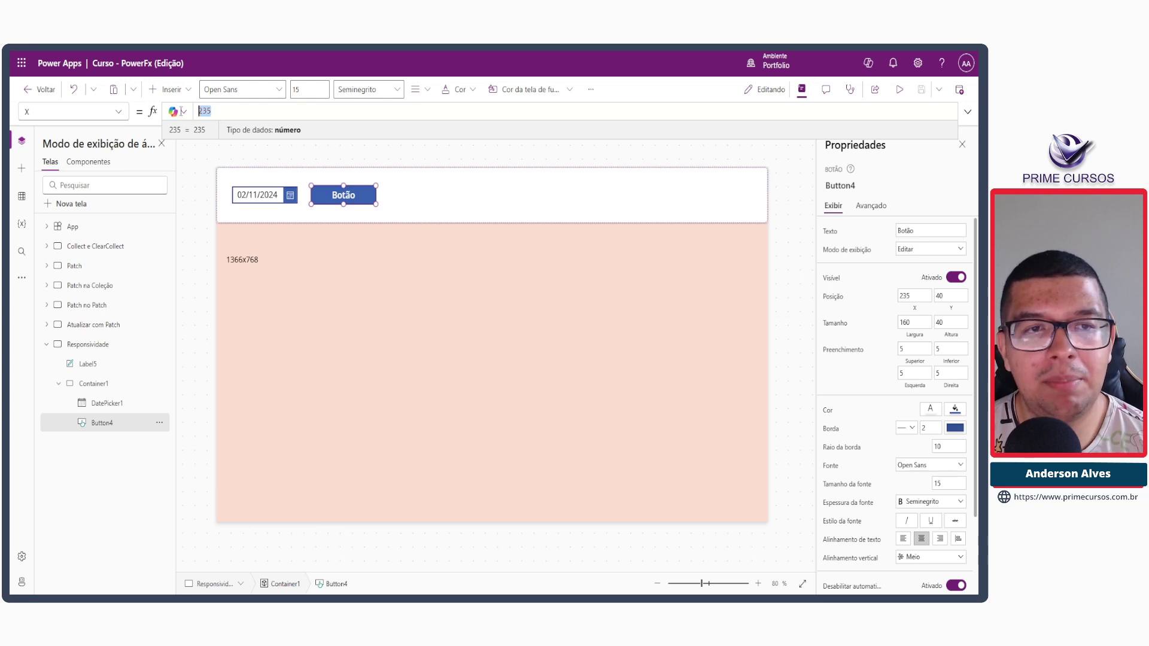
pyautogui.write('Parent.X')
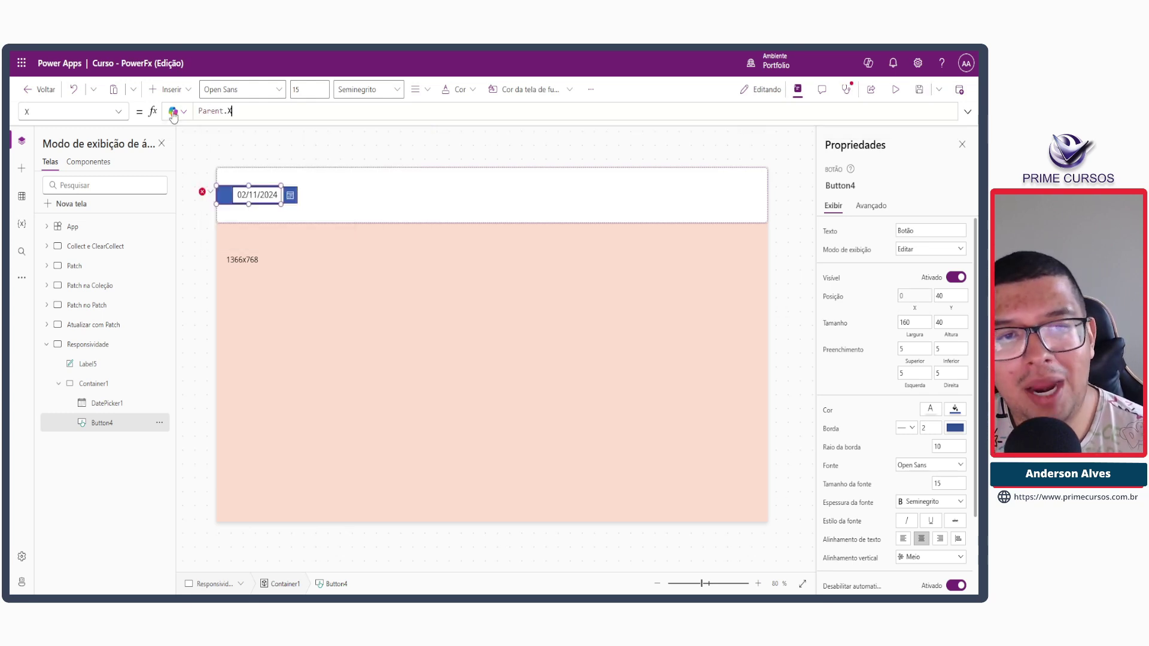
pyautogui.press('BackSpace')
pyautogui.write('.Wid')
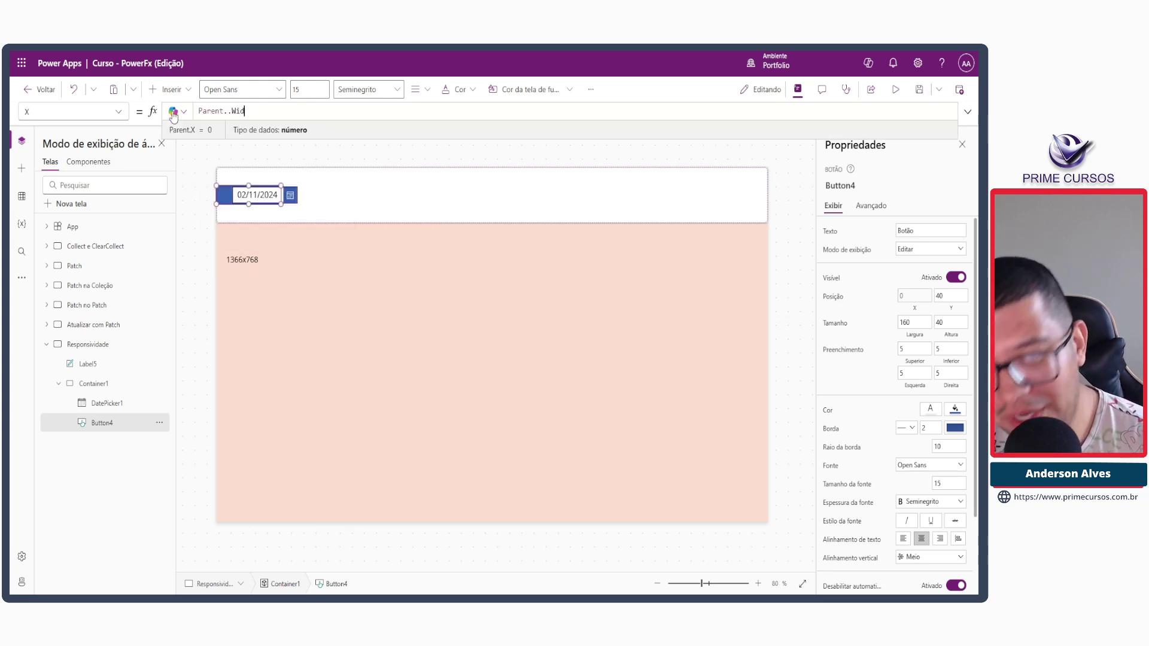
pyautogui.press('BackSpace')
pyautogui.press('BackSpace')
pyautogui.press('BackSpace')
pyautogui.press('BackSpace')
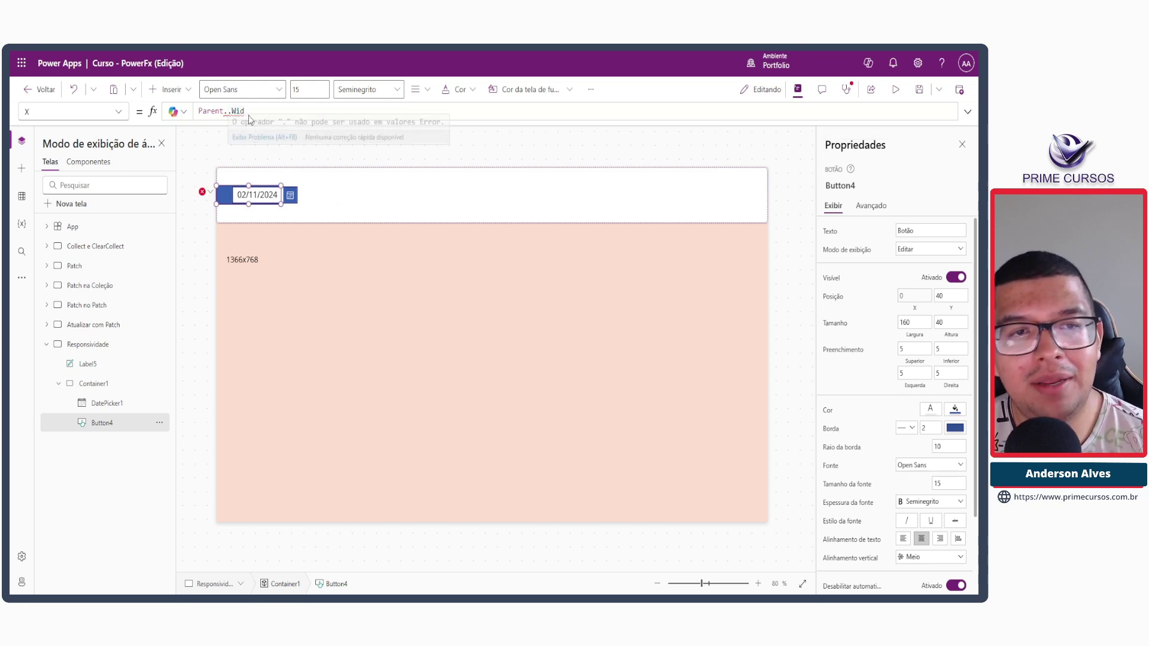
pyautogui.press('BackSpace')
pyautogui.write('Width')
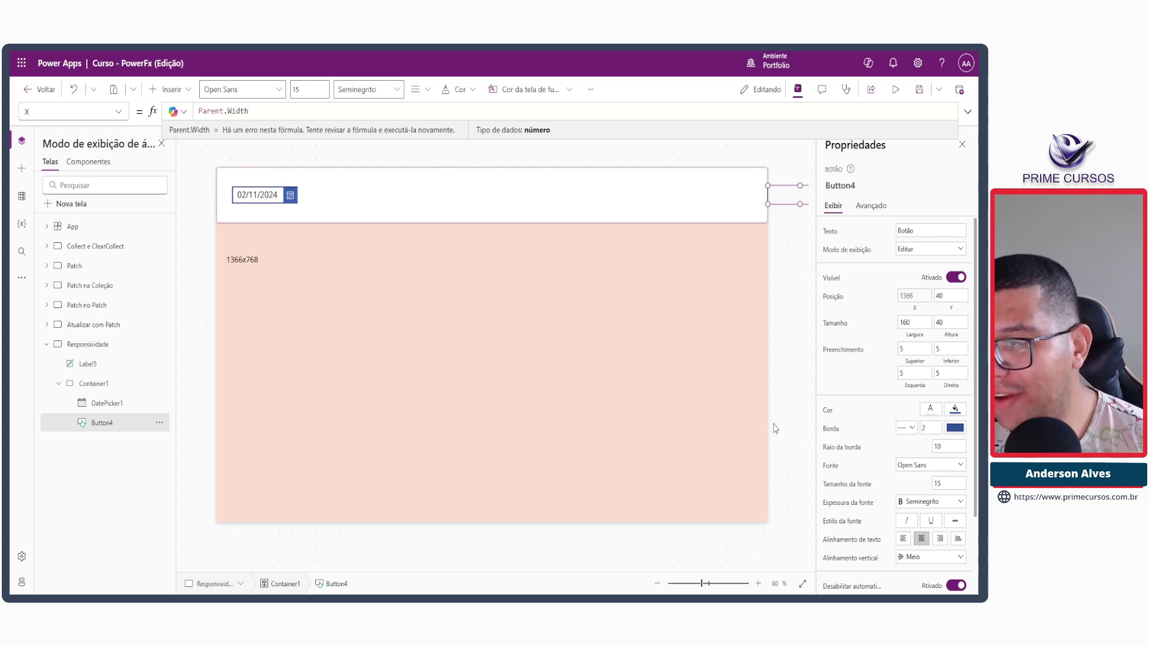
# Step: Examine the button's X position and width against the container's right edge
pyautogui.scroll(-1, 793, 287)
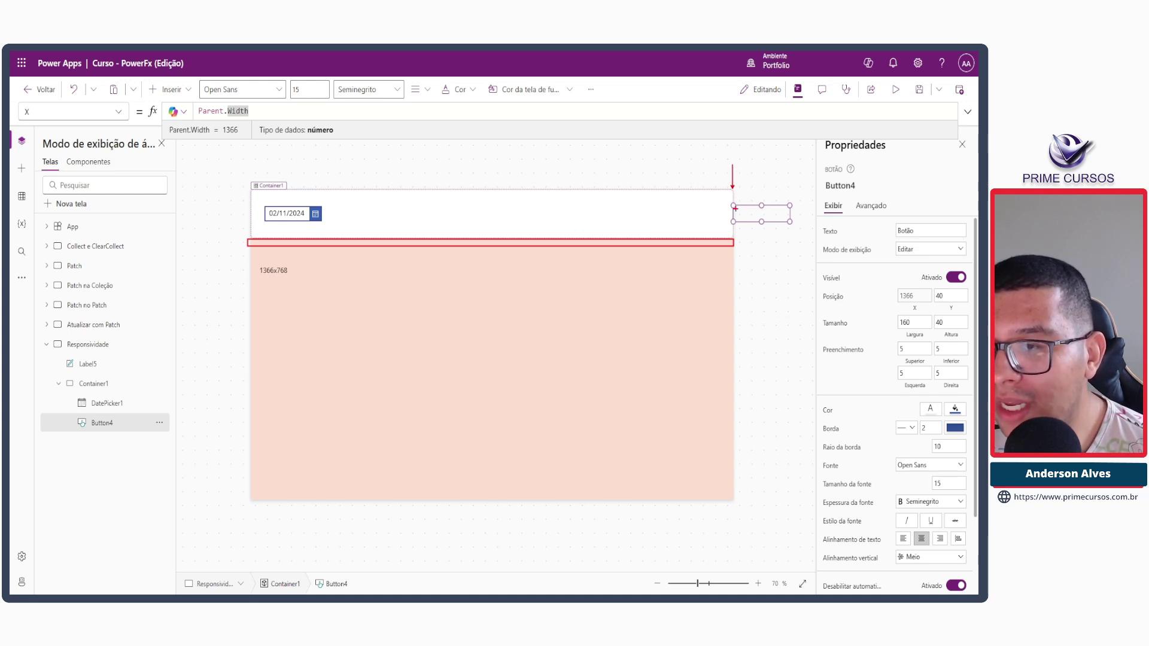
pyautogui.moveTo(737, 226); pyautogui.dragTo(792, 241)
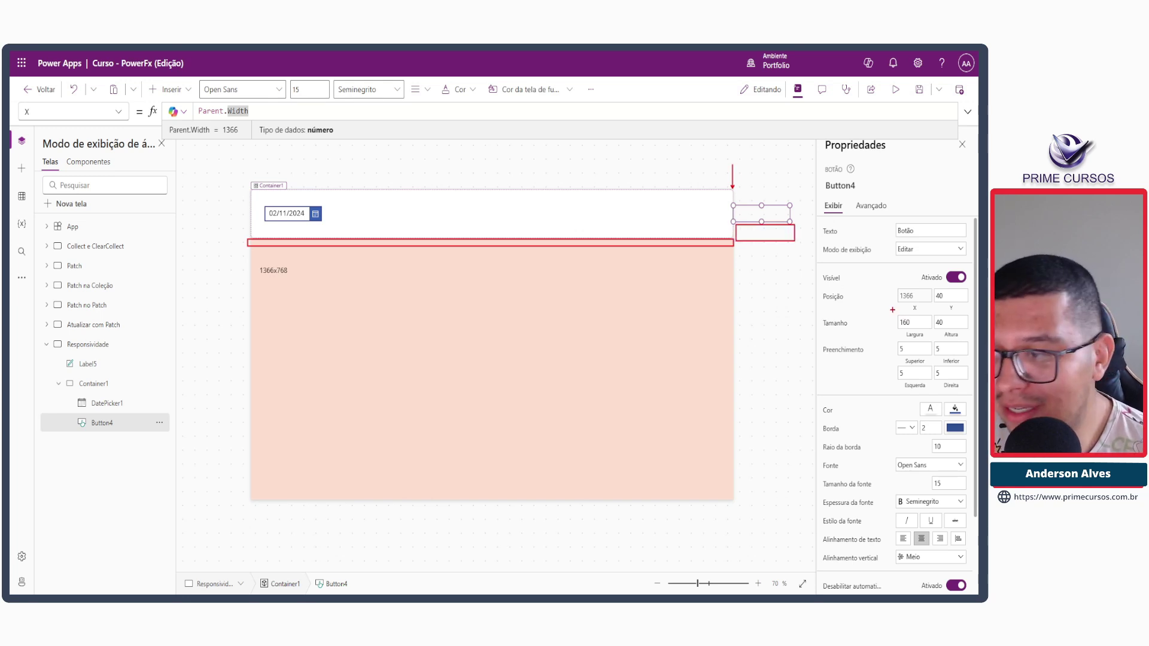
pyautogui.moveTo(891, 310); pyautogui.dragTo(934, 339)
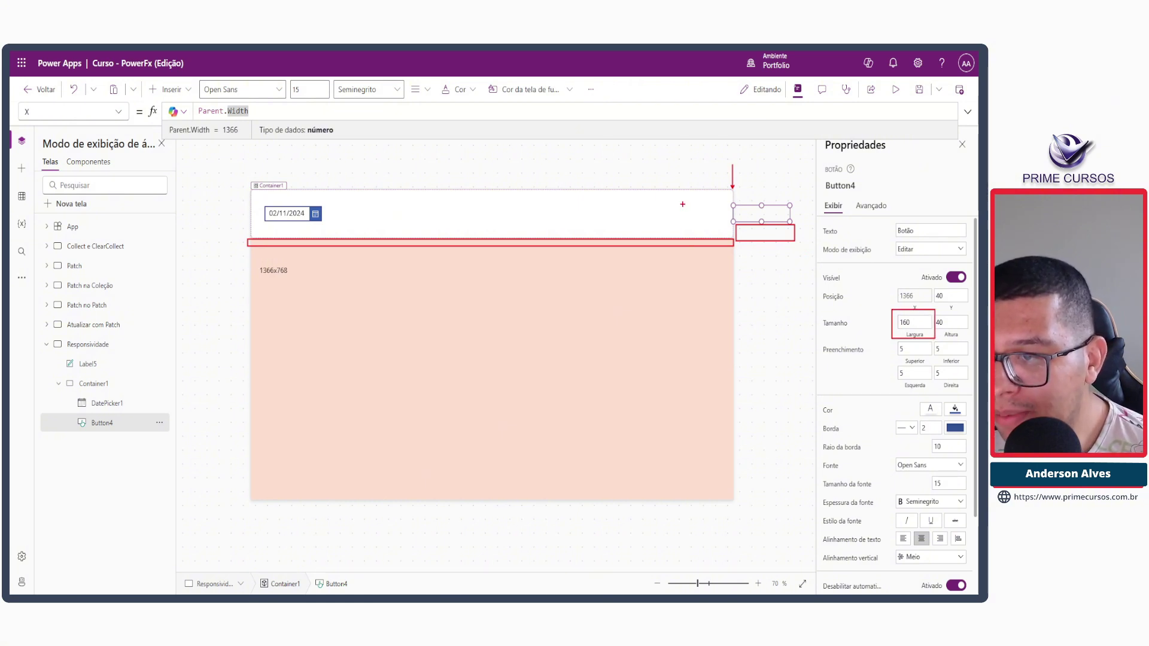
pyautogui.moveTo(682, 204); pyautogui.dragTo(731, 223)
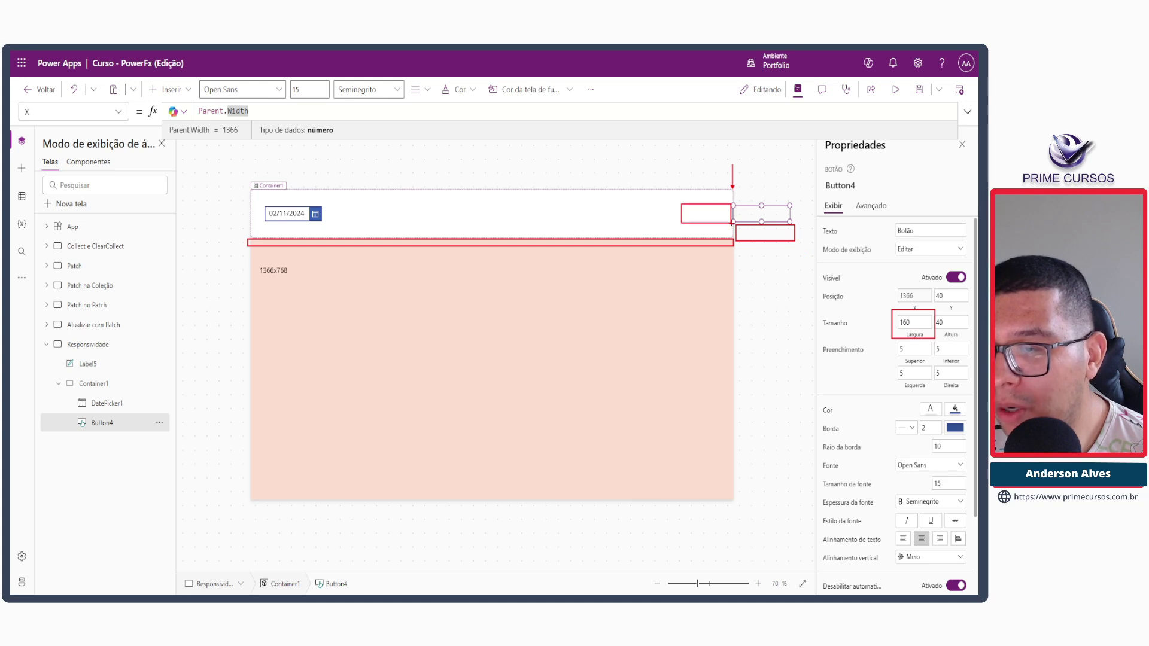
pyautogui.moveTo(896, 299); pyautogui.dragTo(871, 300)
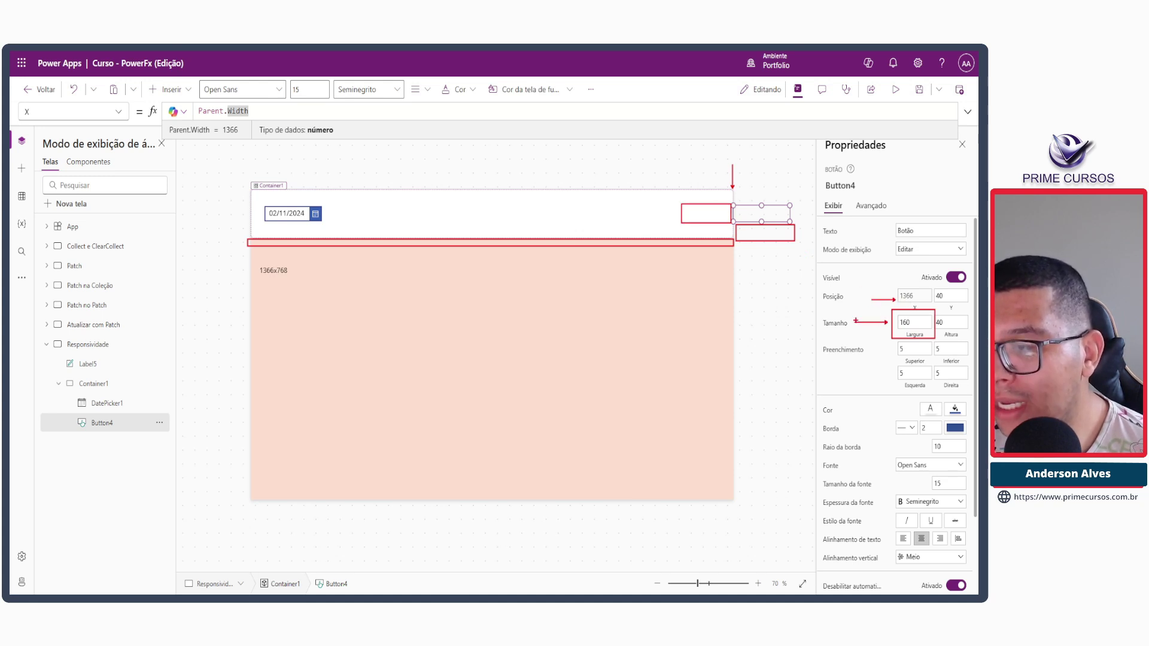
pyautogui.press('Escape')
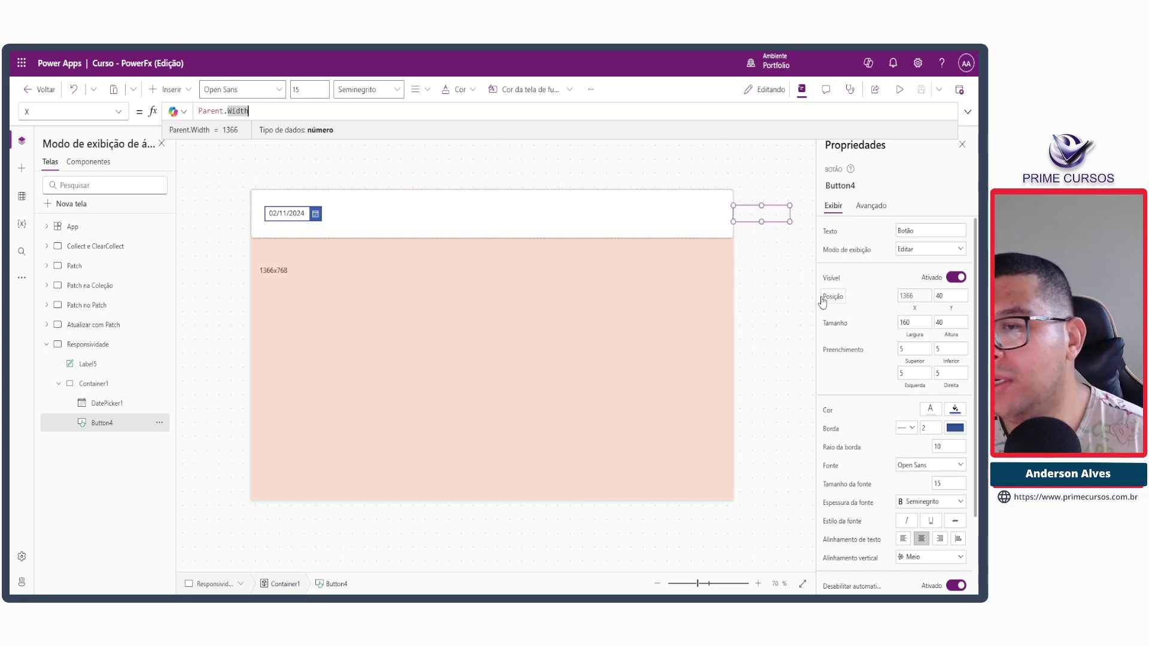
pyautogui.hotkey('ctrl', '2')
pyautogui.moveTo(732, 205); pyautogui.dragTo(790, 222)
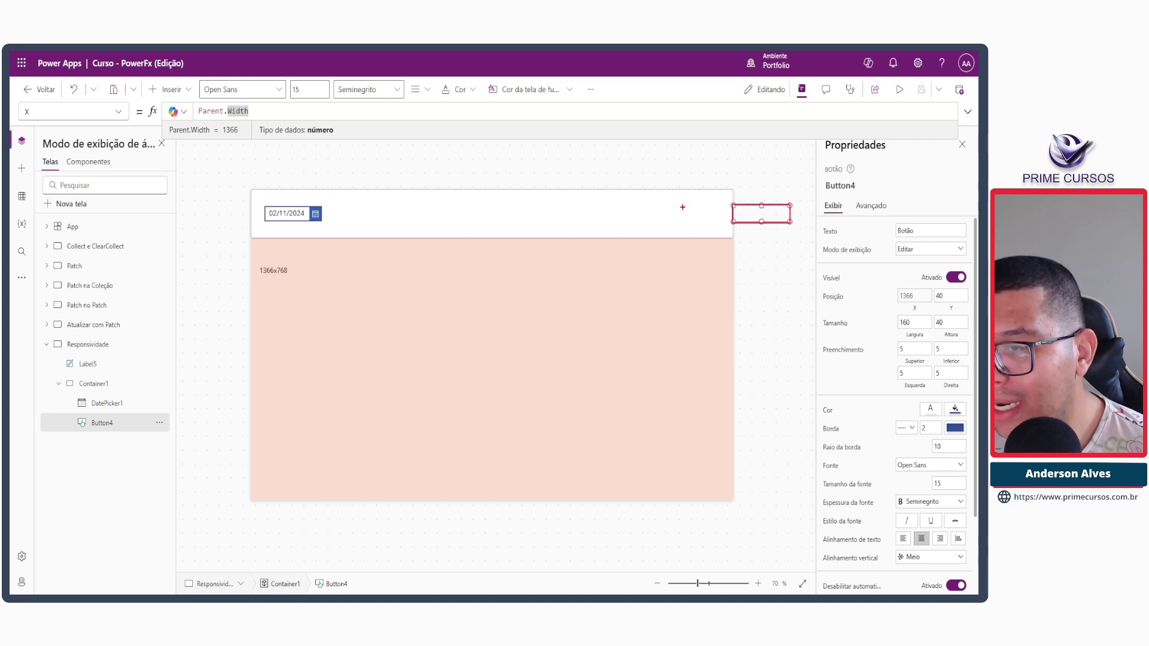
pyautogui.moveTo(670, 204); pyautogui.dragTo(730, 223)
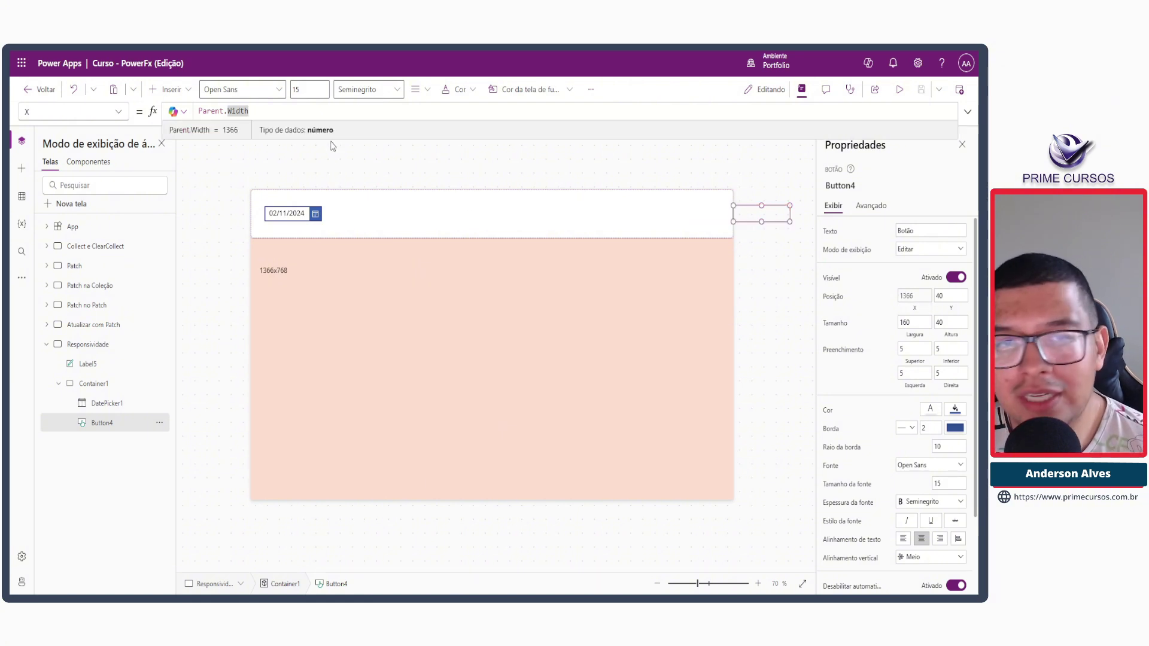
# Step: Extend the button's X formula to Parent.Width-Self.Width so it aligns with the container's right edge
pyautogui.write('-')
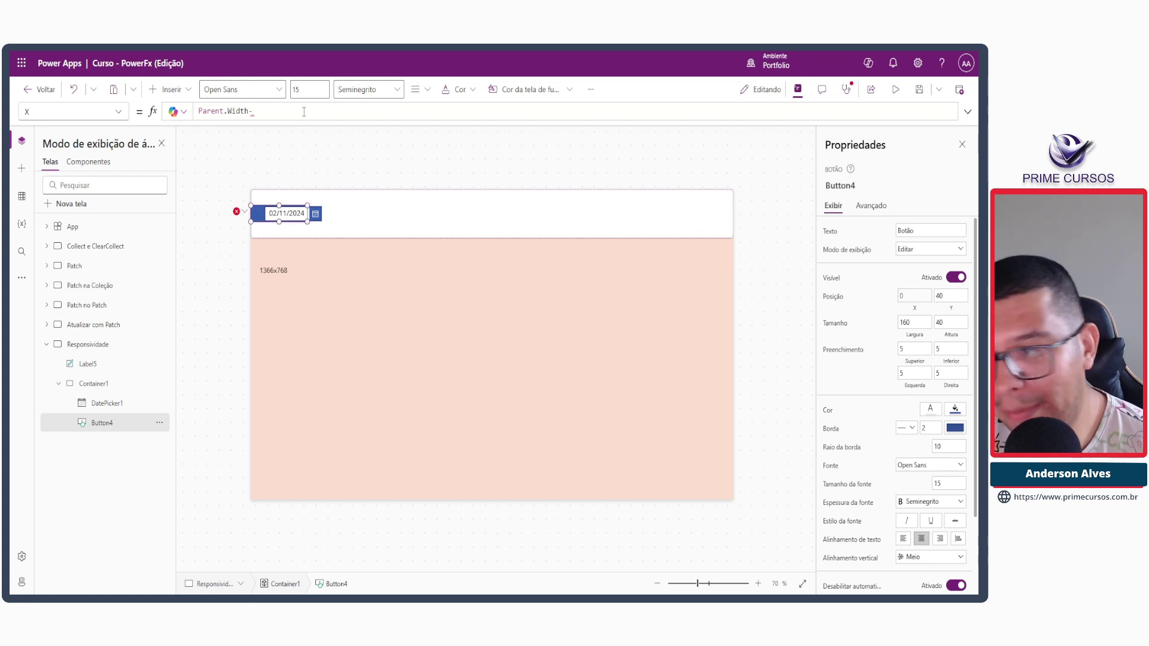
pyautogui.write('Self.')
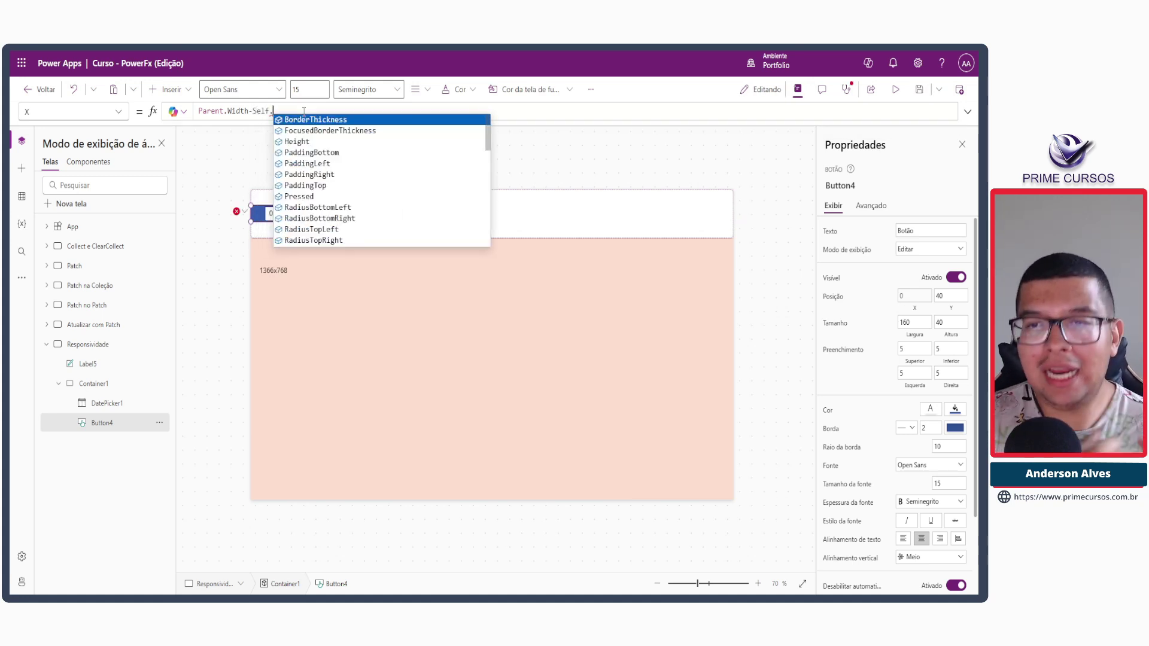
pyautogui.write('Width')
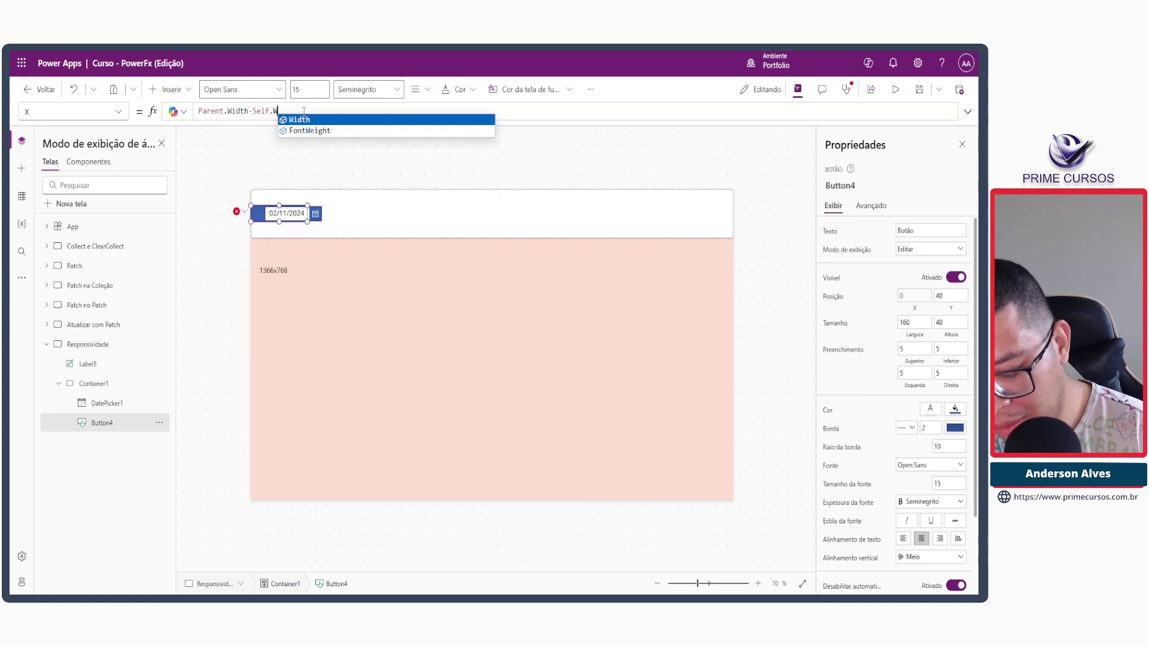
pyautogui.click(731, 177)
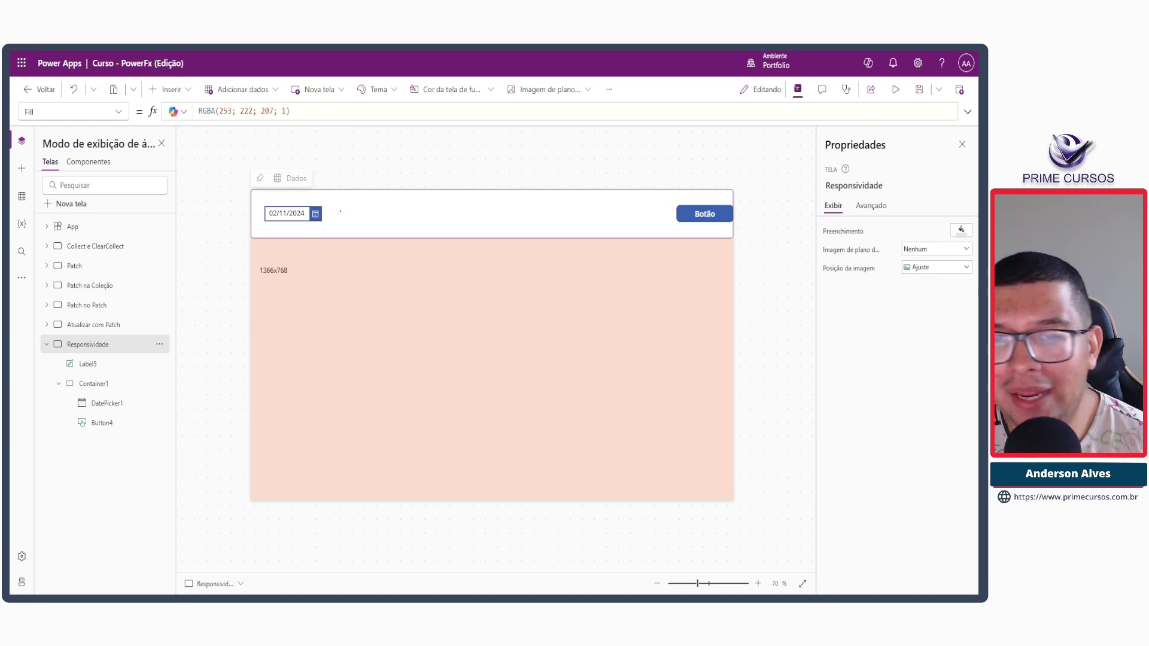
# Step: Compare the button's left and right edges with the container's full width, and select the container
pyautogui.moveTo(252, 238); pyautogui.dragTo(733, 253)
pyautogui.moveTo(732, 186); pyautogui.dragTo(731, 146)
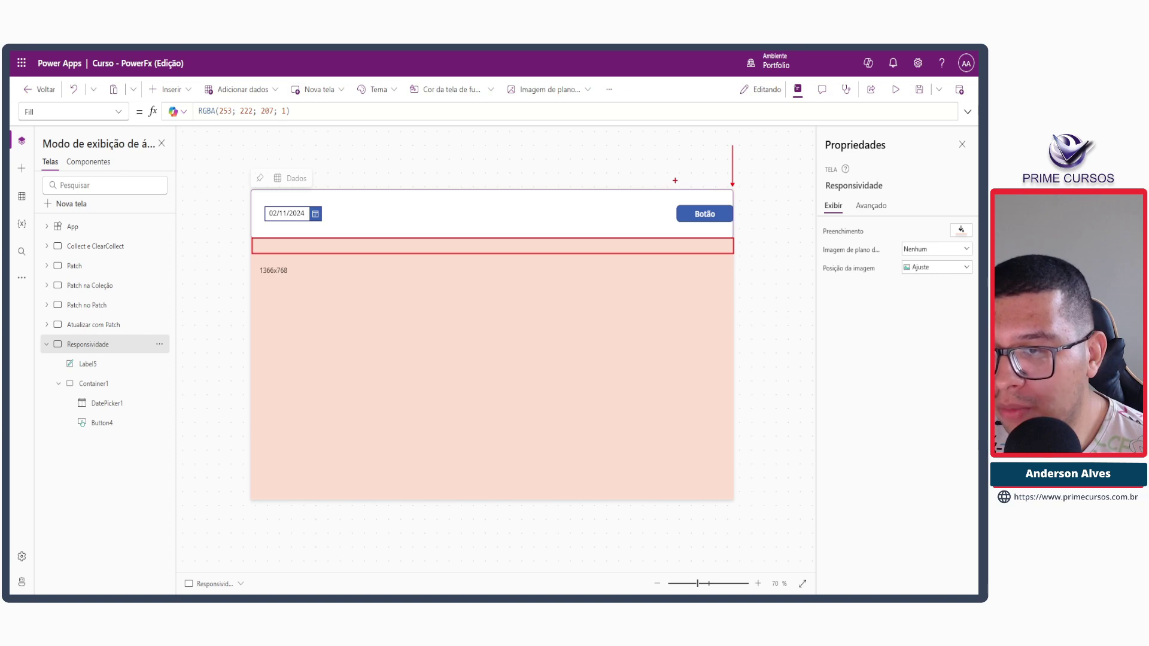
pyautogui.moveTo(675, 180); pyautogui.dragTo(675, 146)
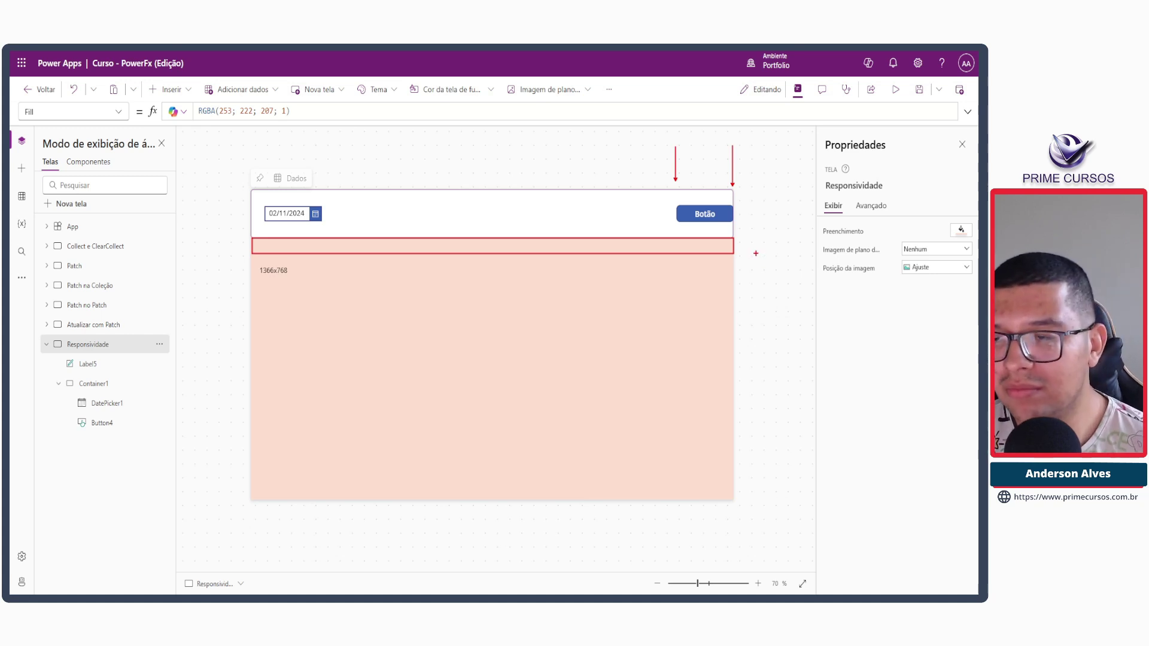
pyautogui.press('Escape')
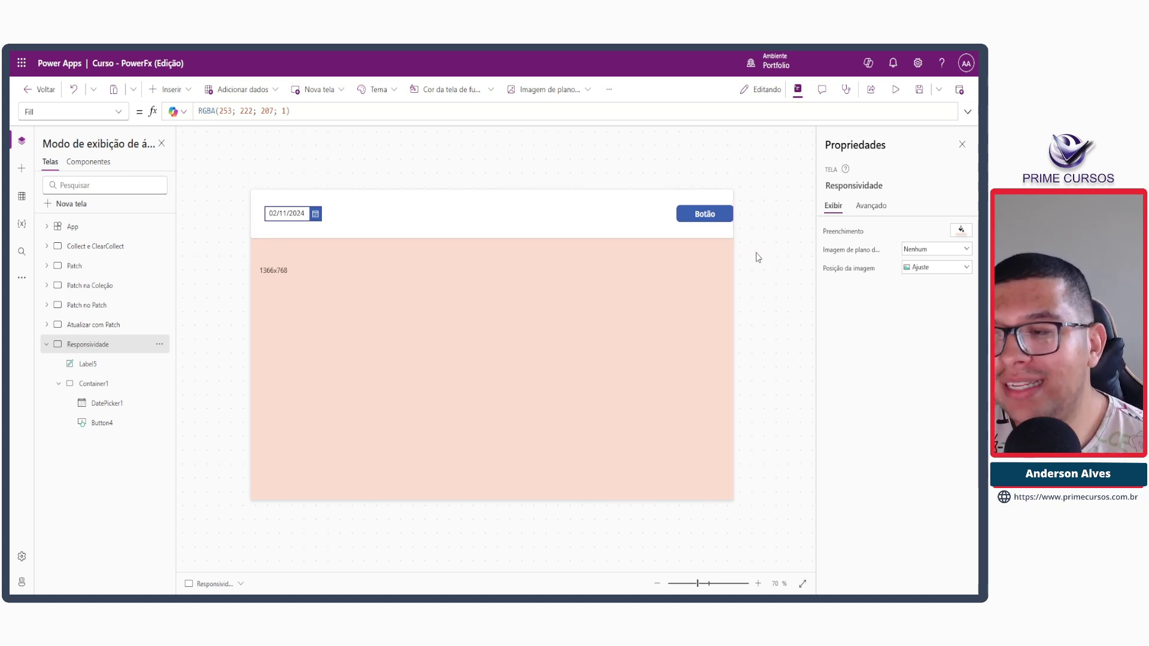
pyautogui.click(703, 232)
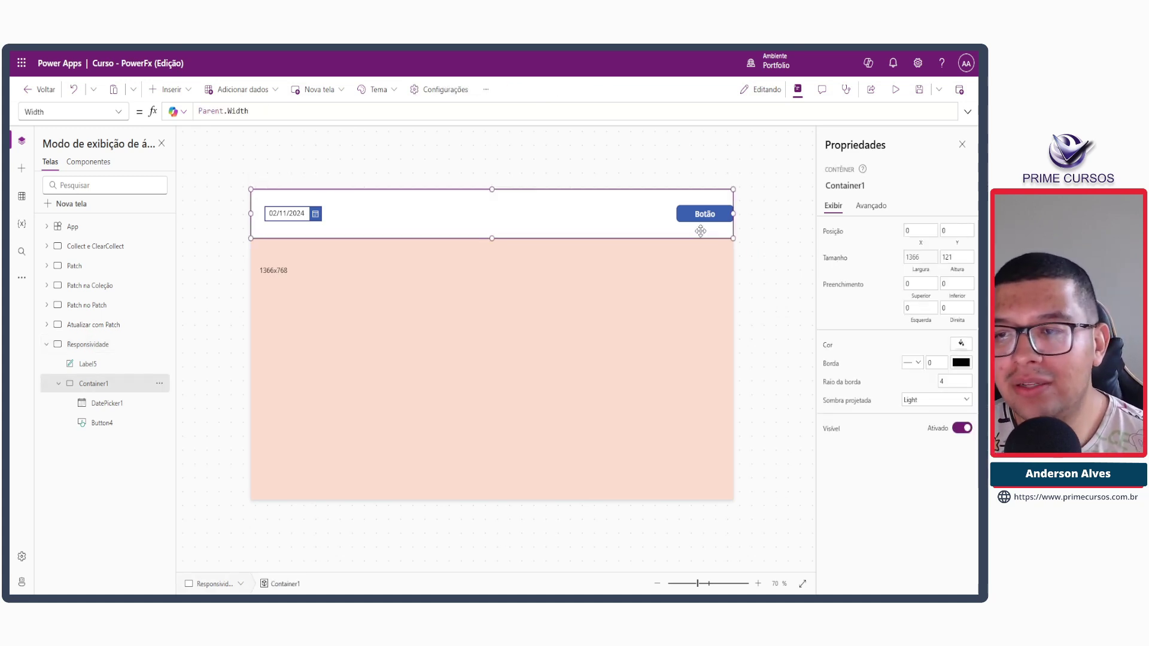
# Step: Set the button's X formula to (Parent.Width-Self.Width) * 0,9 so it sits at 90% of the container's free width
pyautogui.click(918, 255)
pyautogui.click(695, 220)
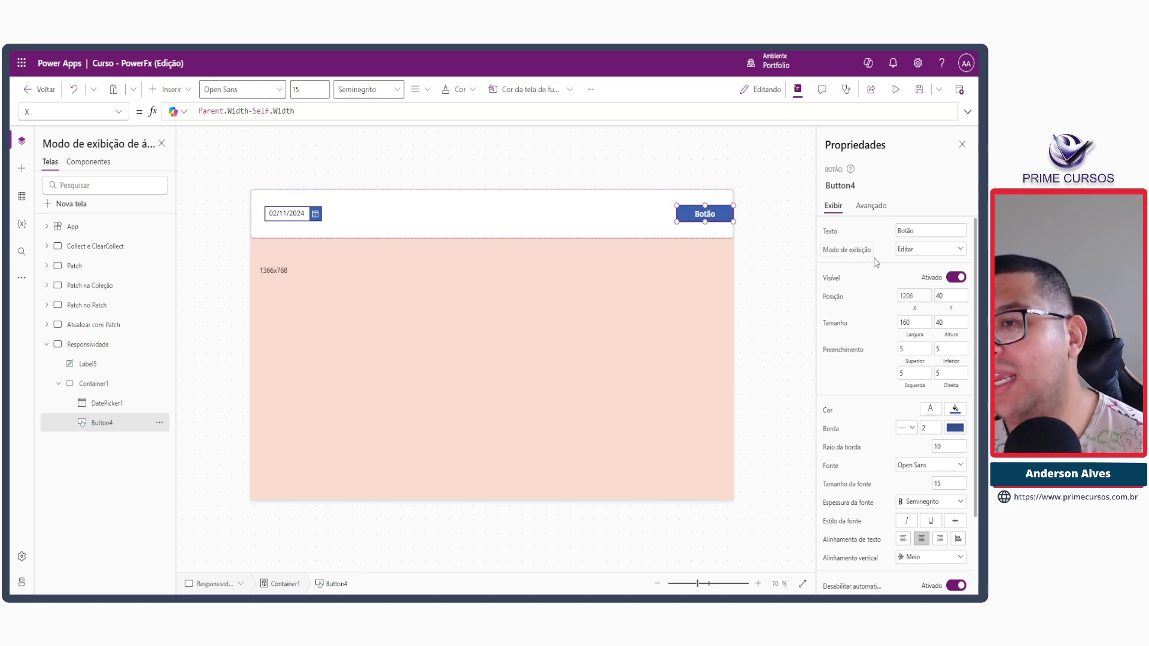
pyautogui.click(301, 111)
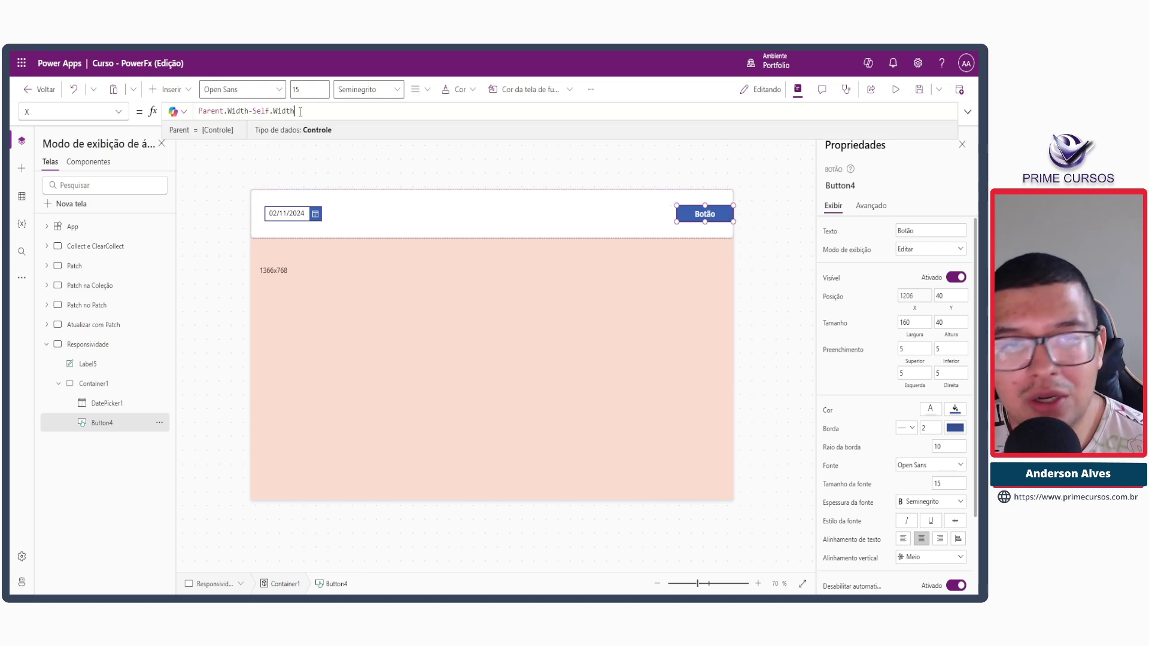
pyautogui.press('Home')
pyautogui.write('(')
pyautogui.press('End')
pyautogui.write(')')
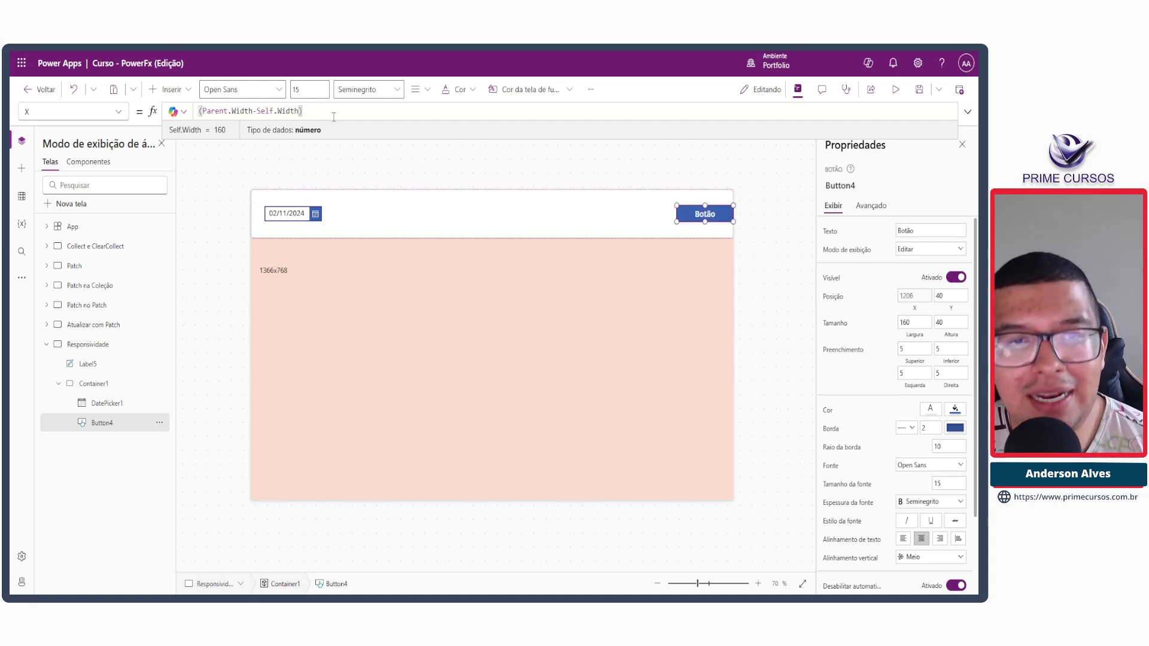
pyautogui.write(' * ')
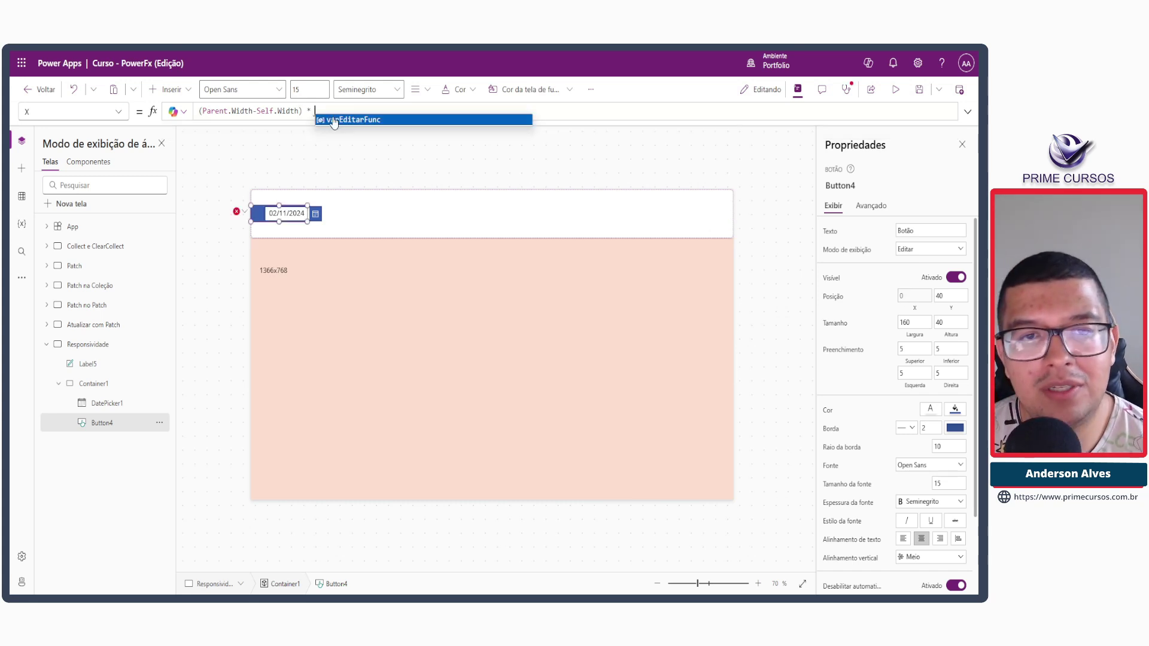
pyautogui.write('0.')
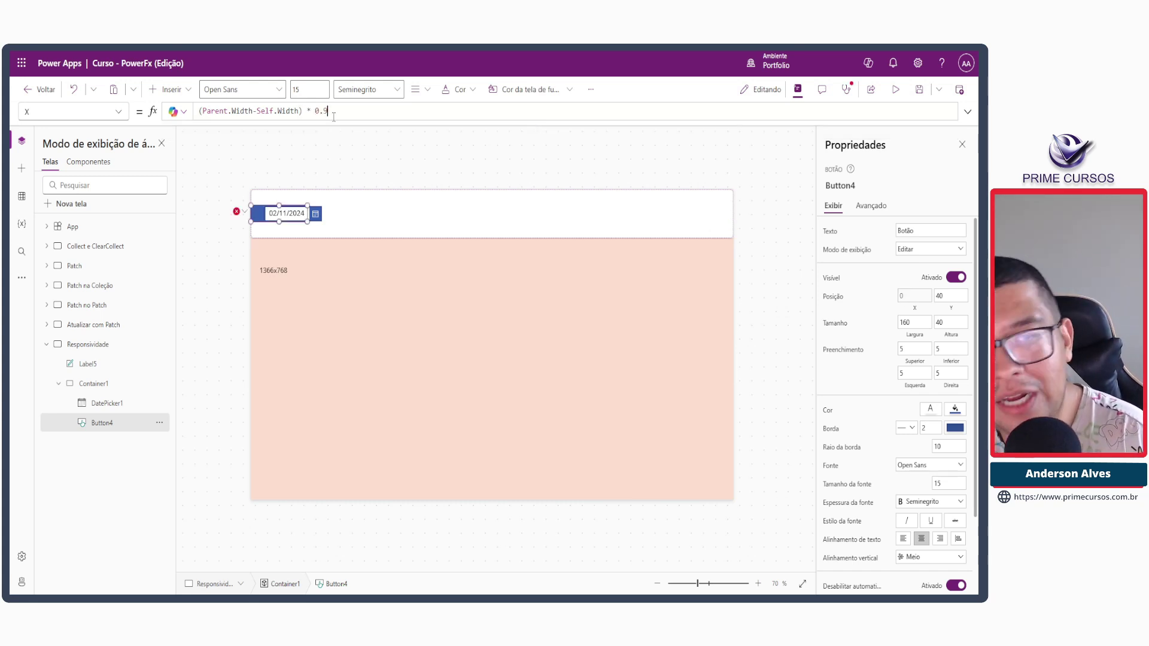
pyautogui.write('9')
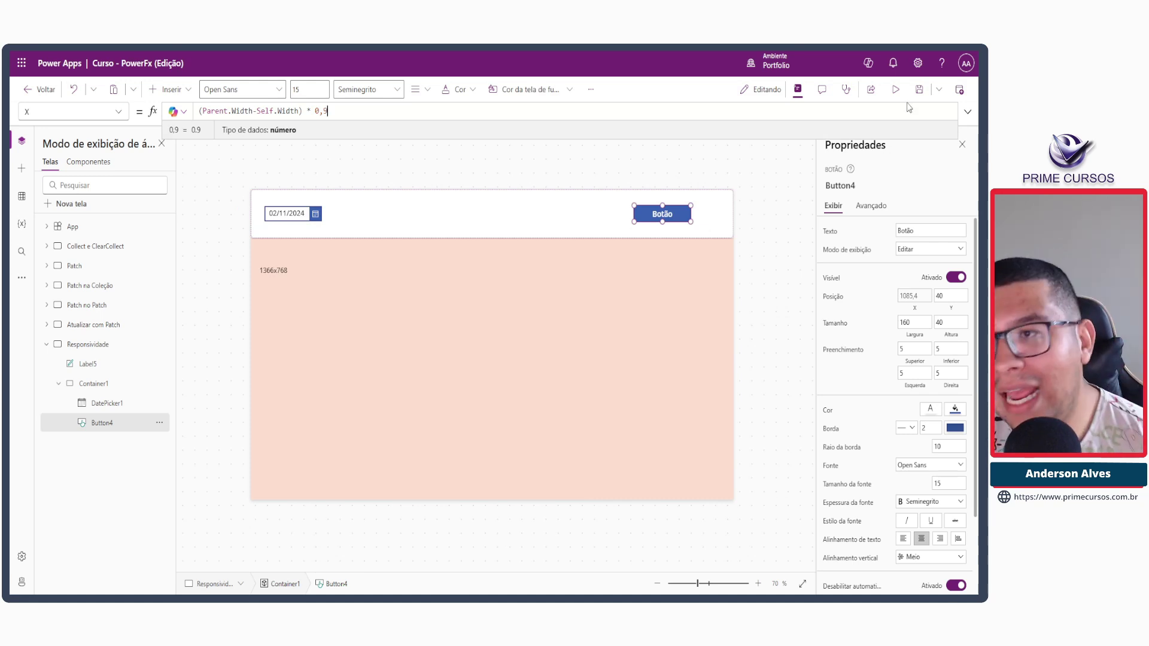
# Step: Preview the app on a phone in landscape and portrait orientation to check the button's position, and return to editing
pyautogui.click(895, 89)
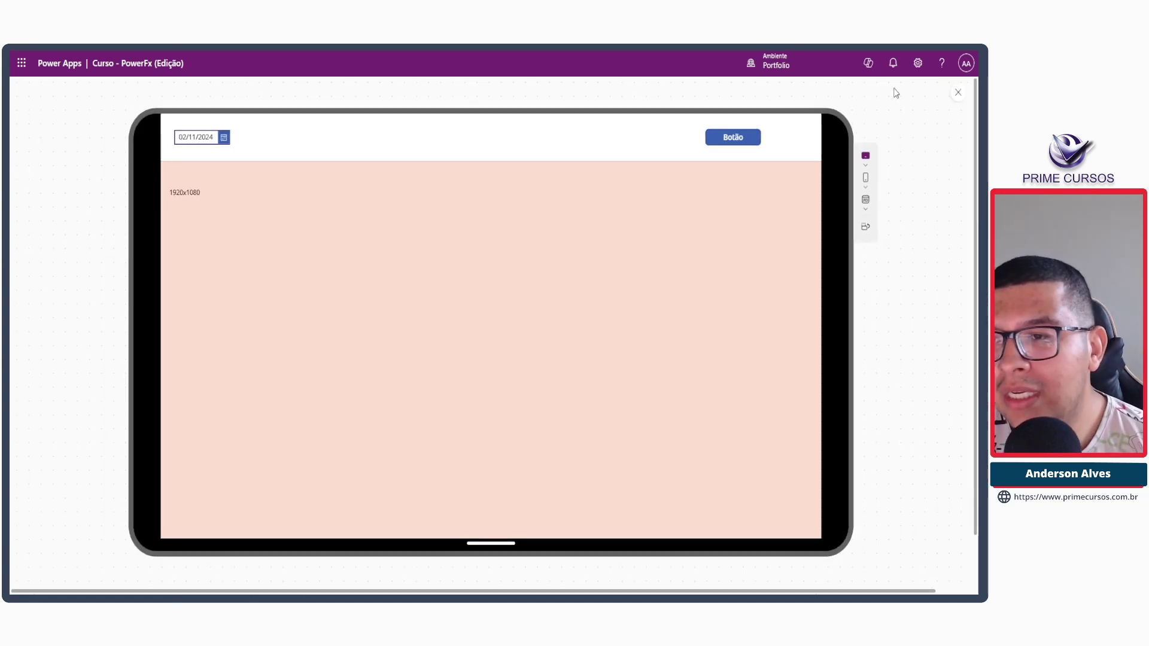
pyautogui.click(867, 178)
pyautogui.click(863, 265)
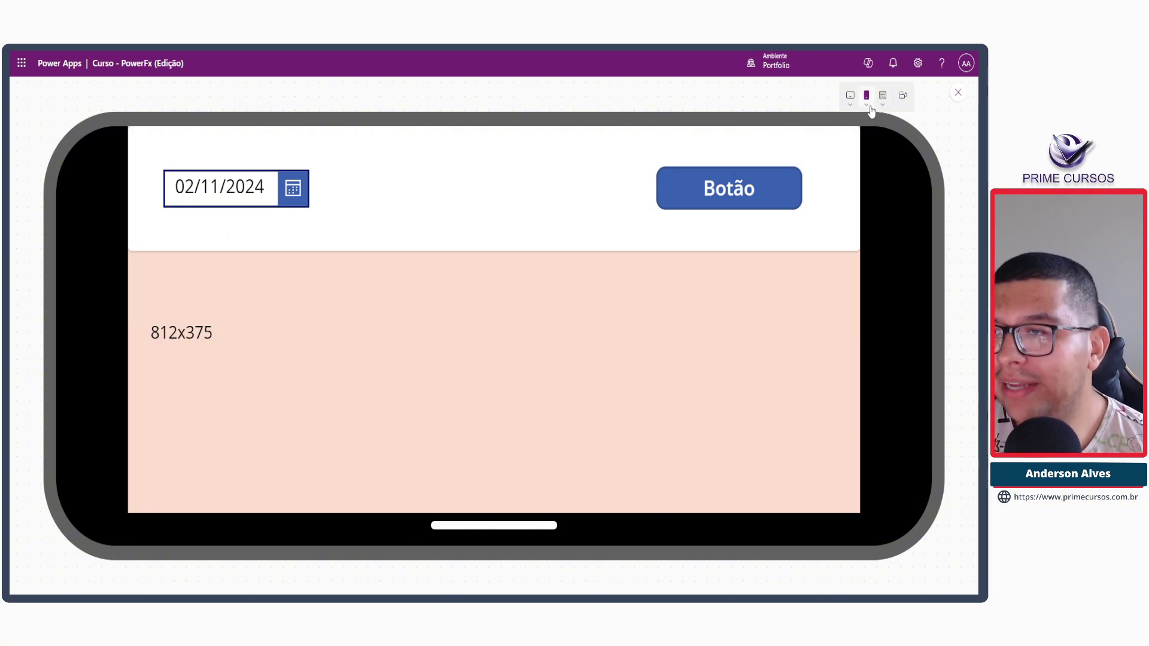
pyautogui.click(903, 96)
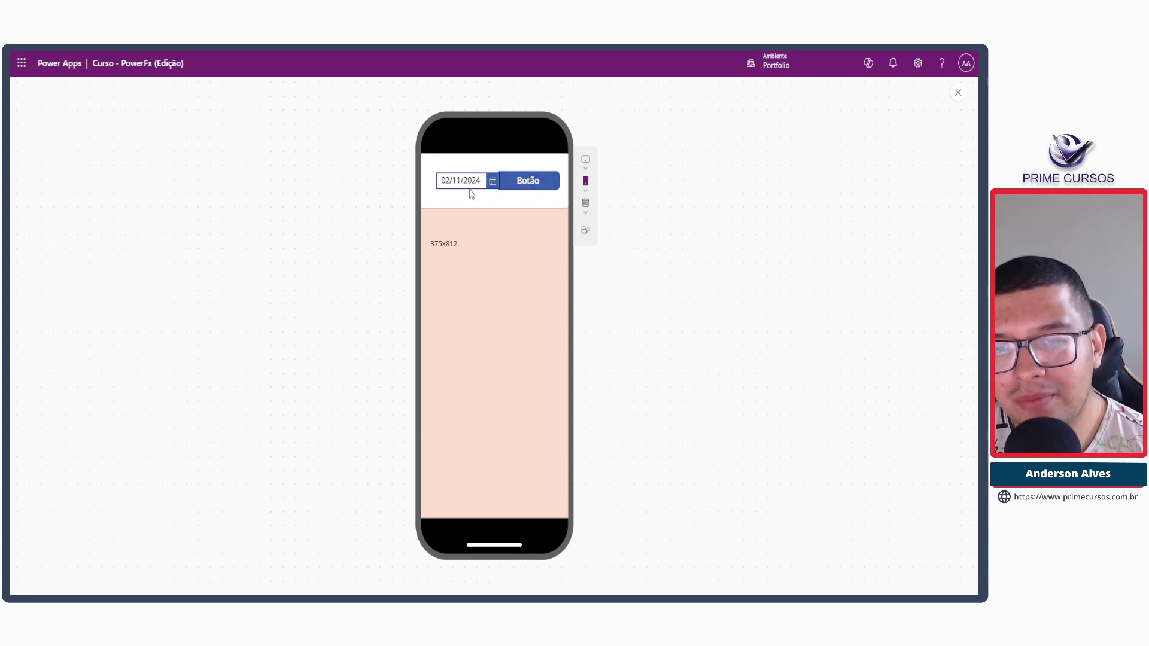
pyautogui.click(957, 92)
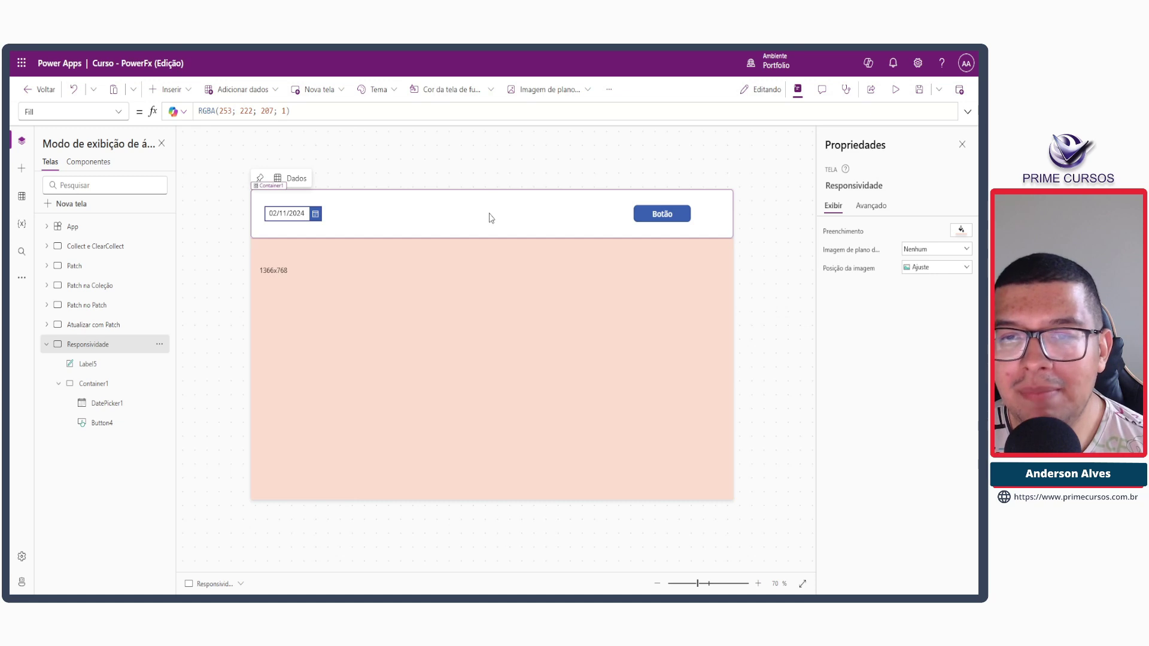
# Step: Change the multiplier in the button's X formula to 0,5 to center it in the container
pyautogui.click(653, 221)
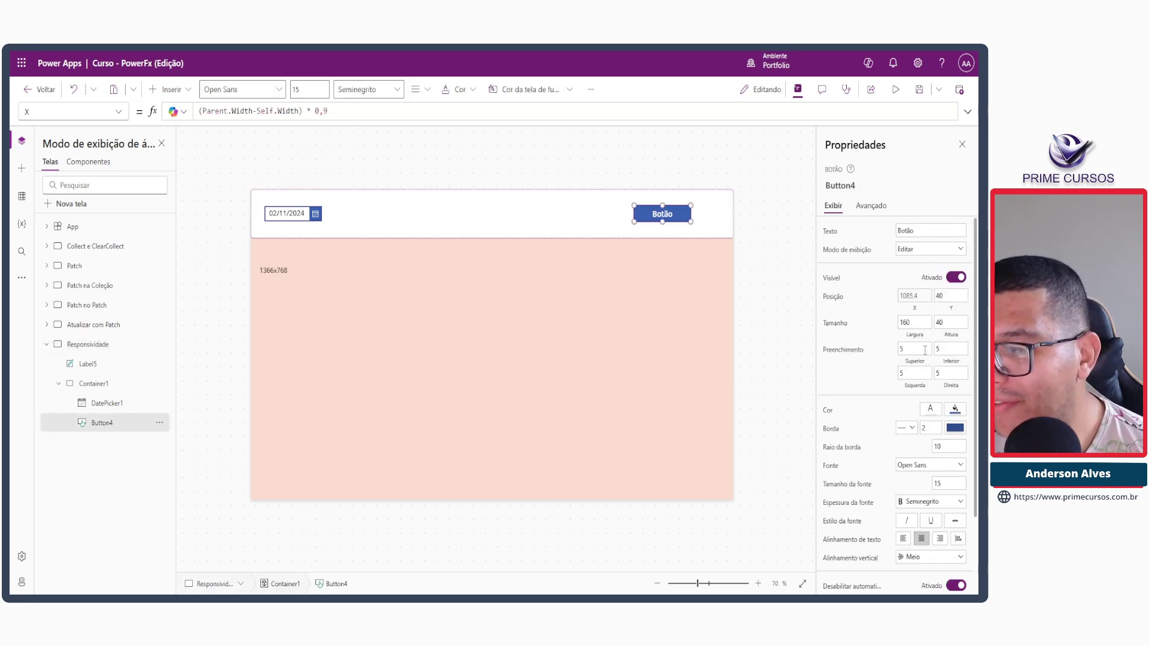
pyautogui.click(328, 110)
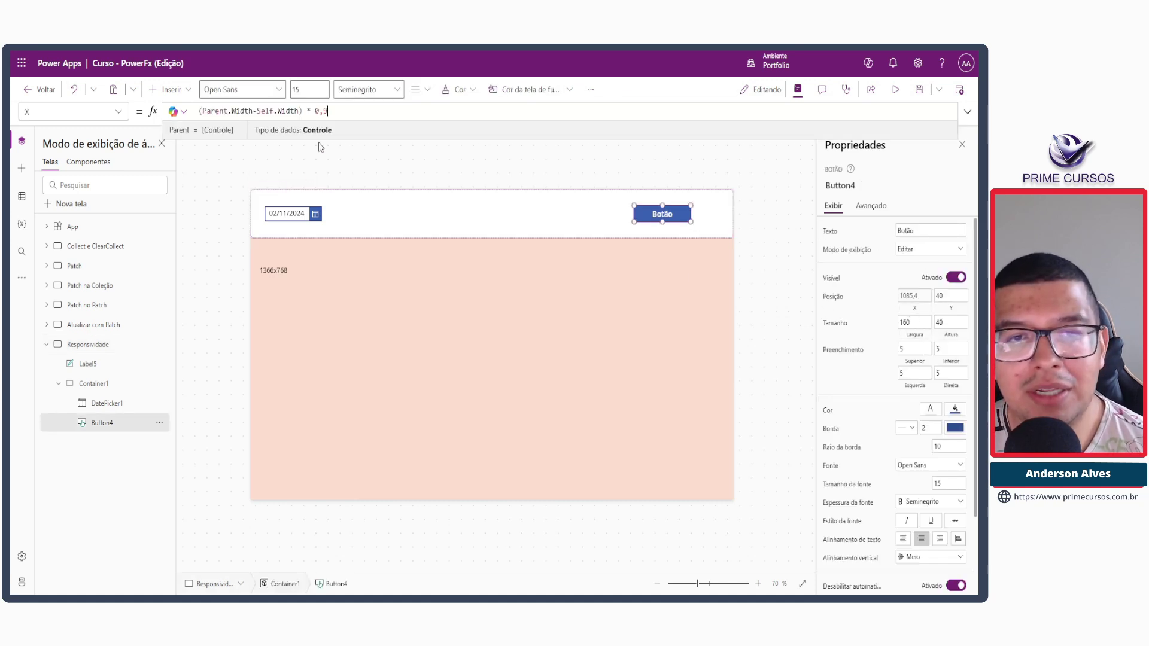
pyautogui.press('BackSpace')
pyautogui.write('5')
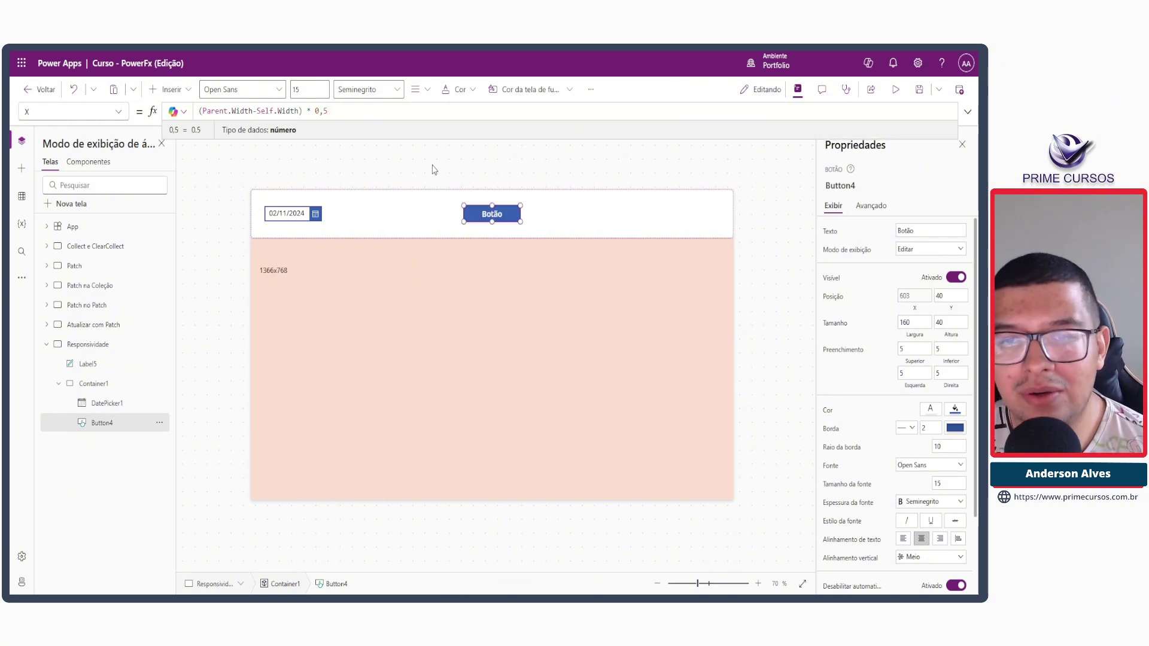
pyautogui.click(434, 169)
pyautogui.click(486, 216)
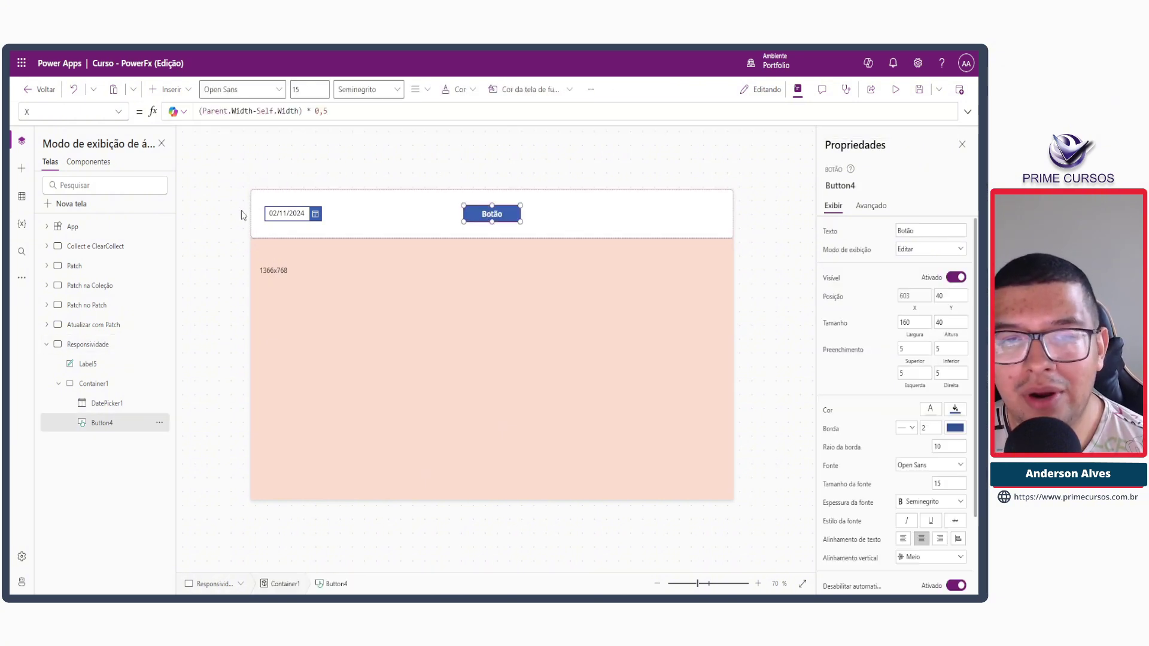
# Step: Change the multiplier in the button's X formula to 0,1
pyautogui.click(336, 111)
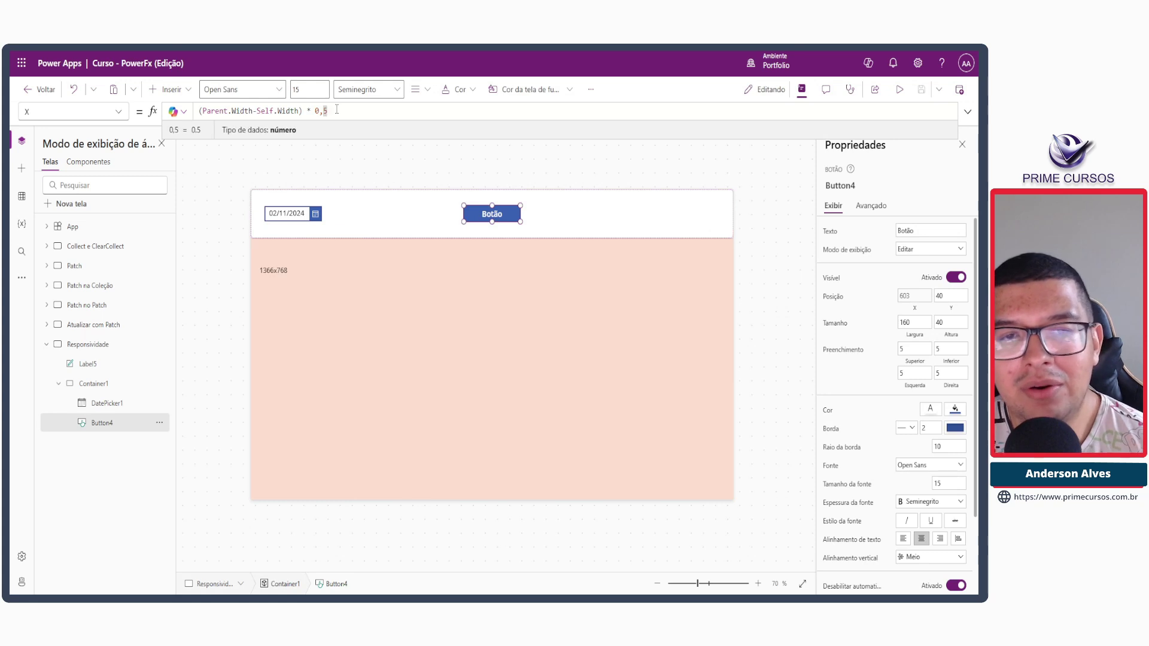
pyautogui.press('BackSpace')
pyautogui.write('1')
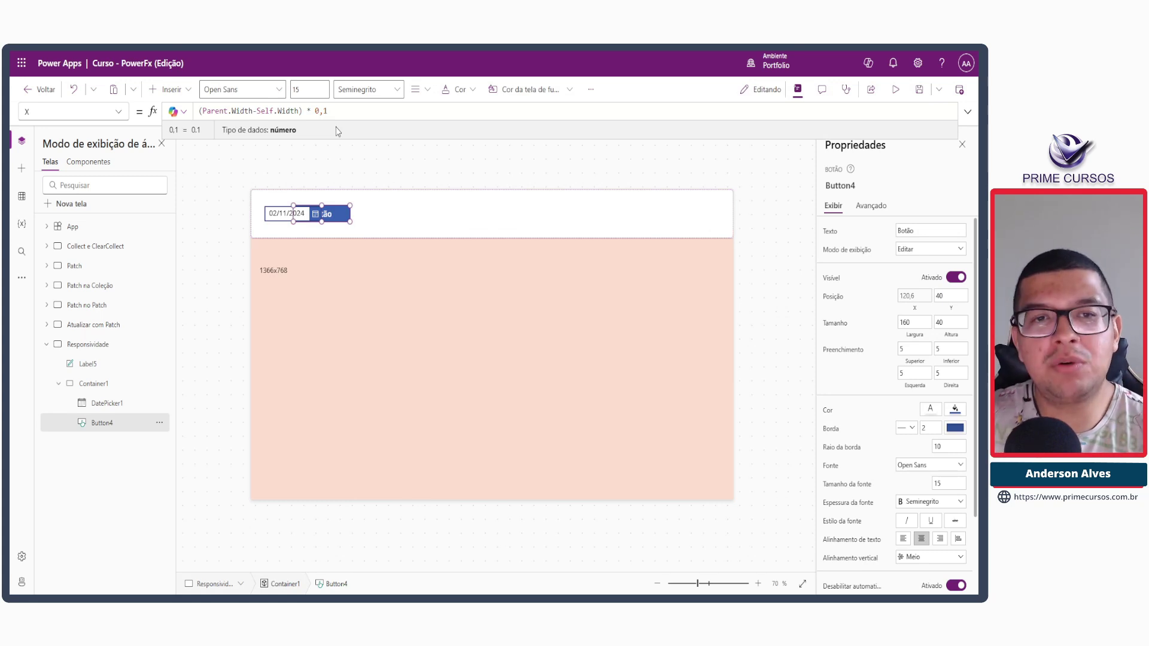
# Step: Move the date picker to the right of the button, clear of it, and reselect the button
pyautogui.click(281, 214)
pyautogui.moveTo(281, 214); pyautogui.dragTo(429, 214)
pyautogui.click(324, 218)
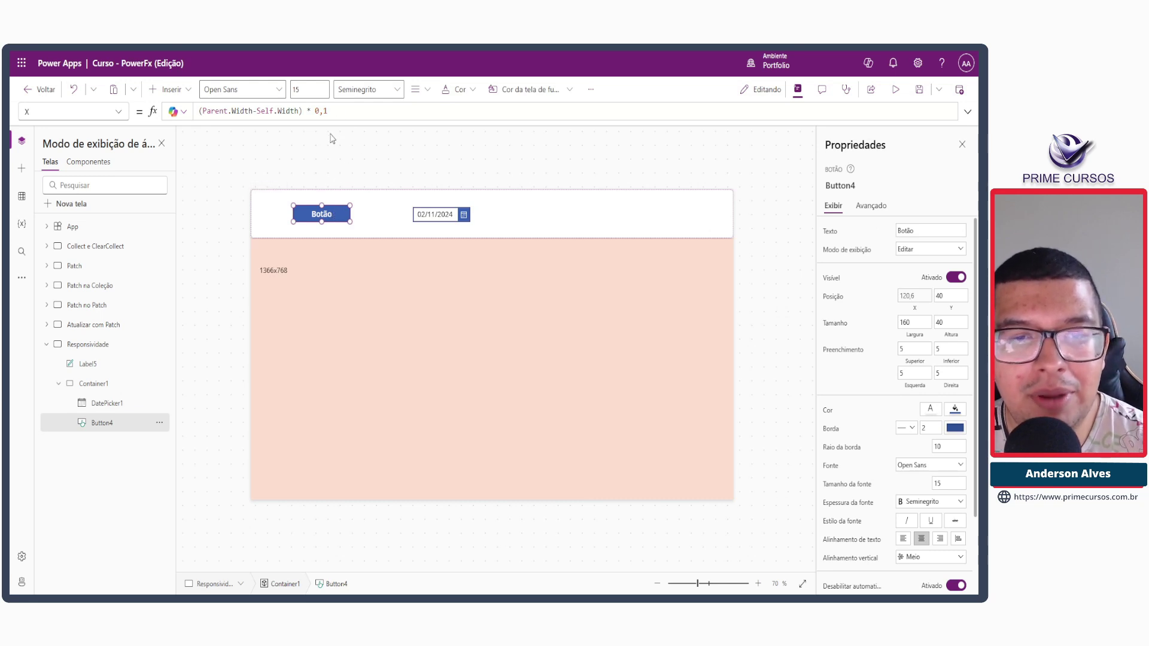
# Step: Examine the result of the button's X formula and its Parent.Width and Self.Width parts against the container and button widths
pyautogui.moveTo(329, 112); pyautogui.dragTo(199, 111)
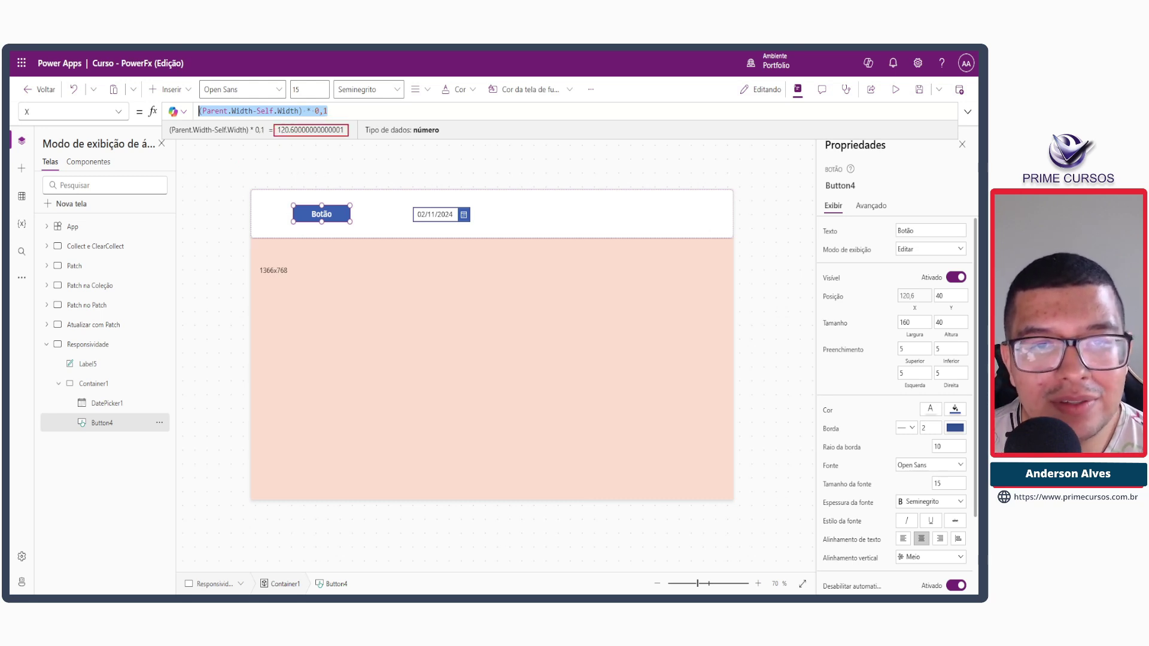
pyautogui.moveTo(252, 111); pyautogui.dragTo(202, 111)
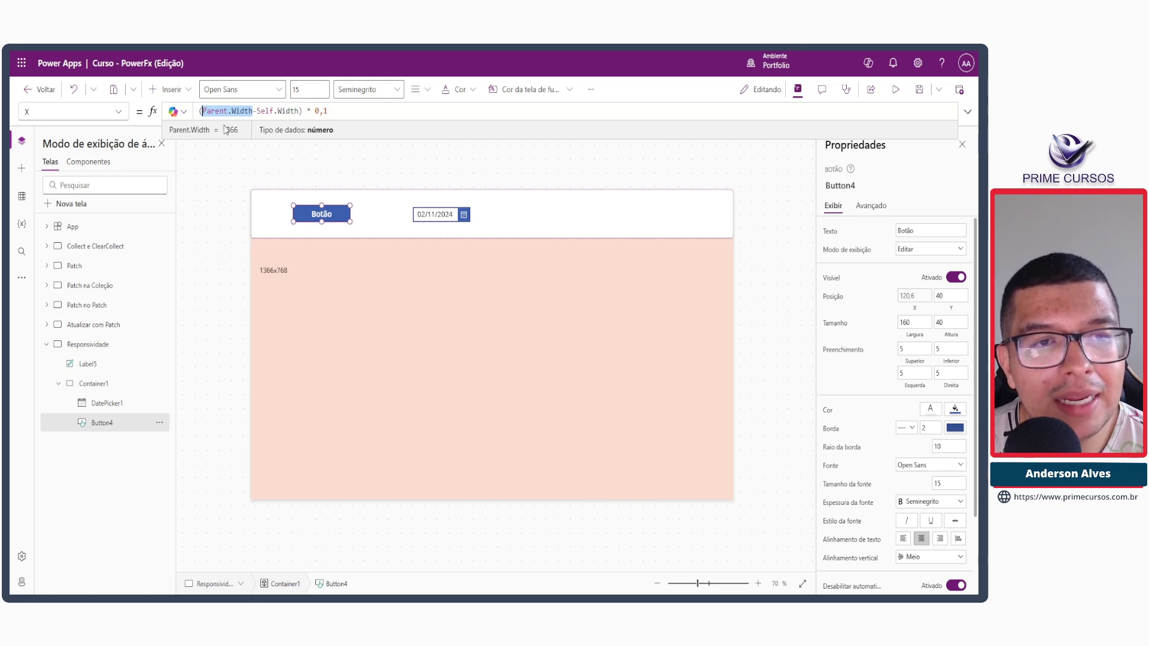
pyautogui.moveTo(247, 189)
pyautogui.mouseDown()
pyautogui.moveTo(371, 220)
pyautogui.moveTo(736, 241)
pyautogui.mouseUp()
pyautogui.press('Escape')
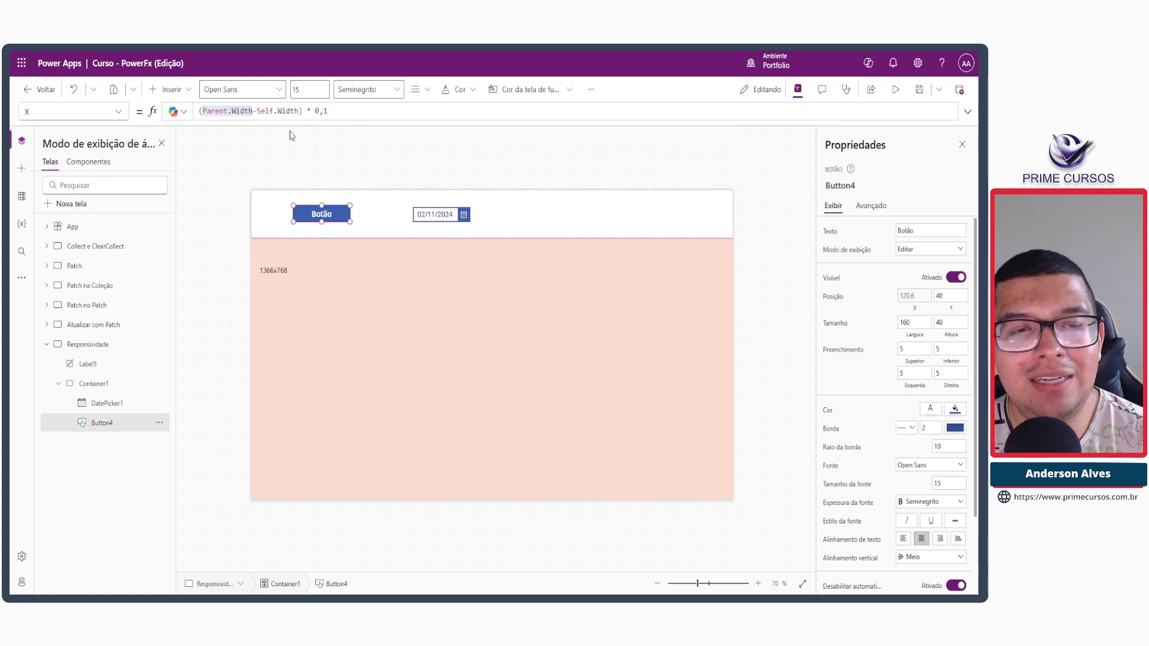
pyautogui.moveTo(256, 111); pyautogui.dragTo(299, 111)
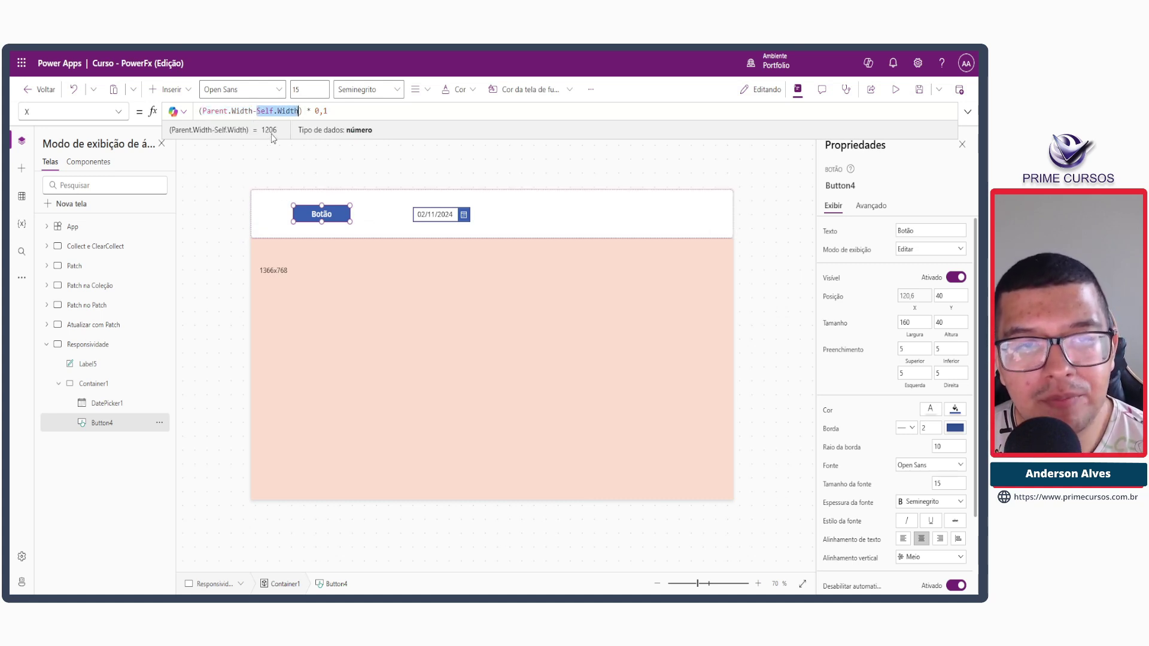
pyautogui.click(295, 111)
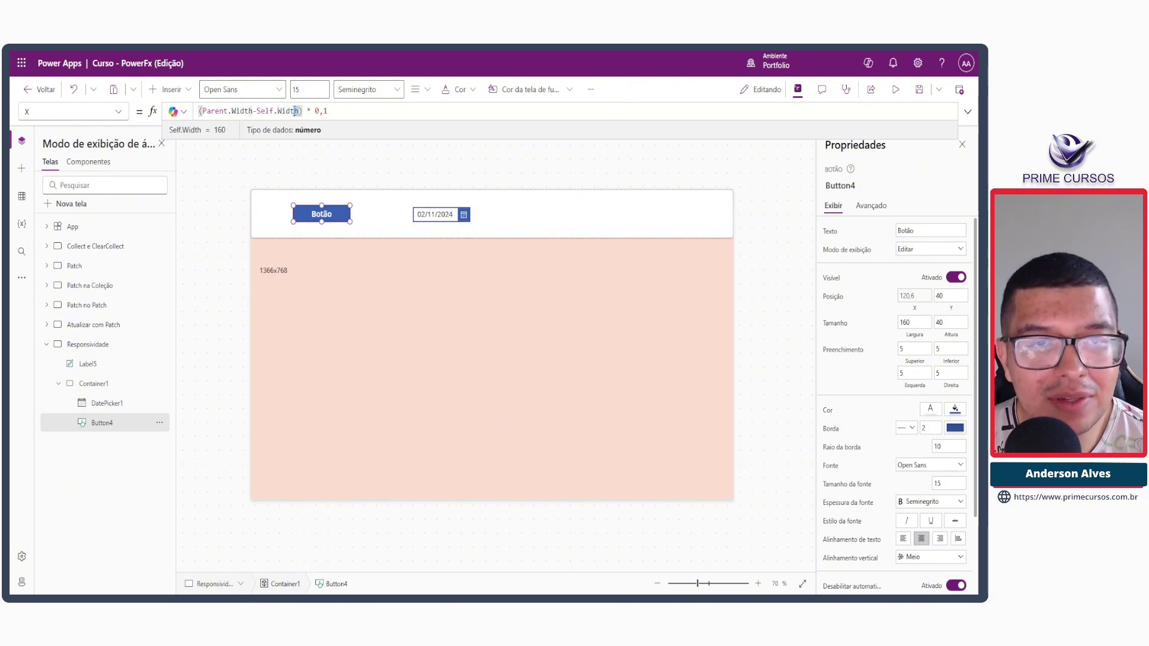
pyautogui.moveTo(296, 111); pyautogui.dragTo(257, 111)
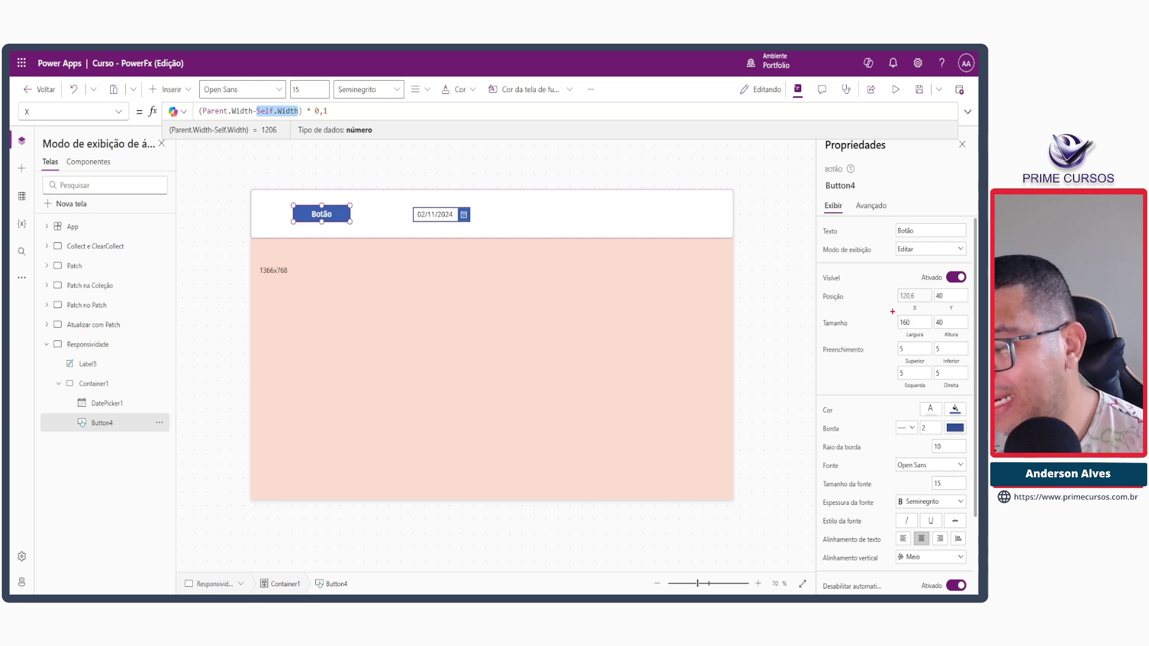
pyautogui.moveTo(892, 312); pyautogui.dragTo(932, 338)
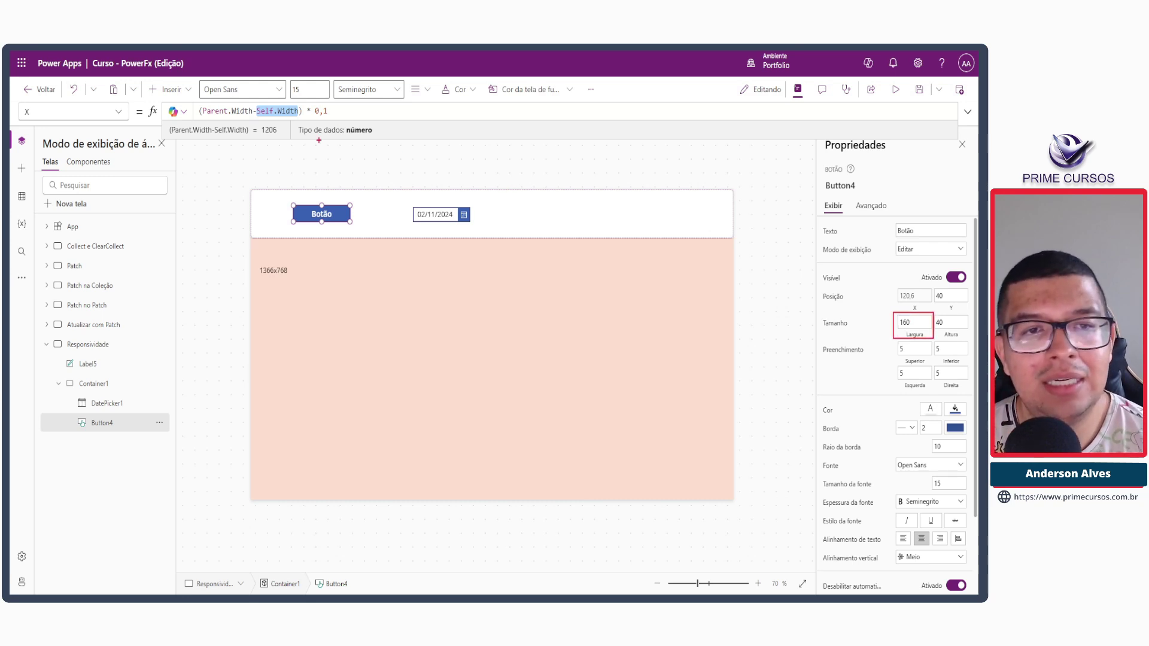
pyautogui.press('Escape')
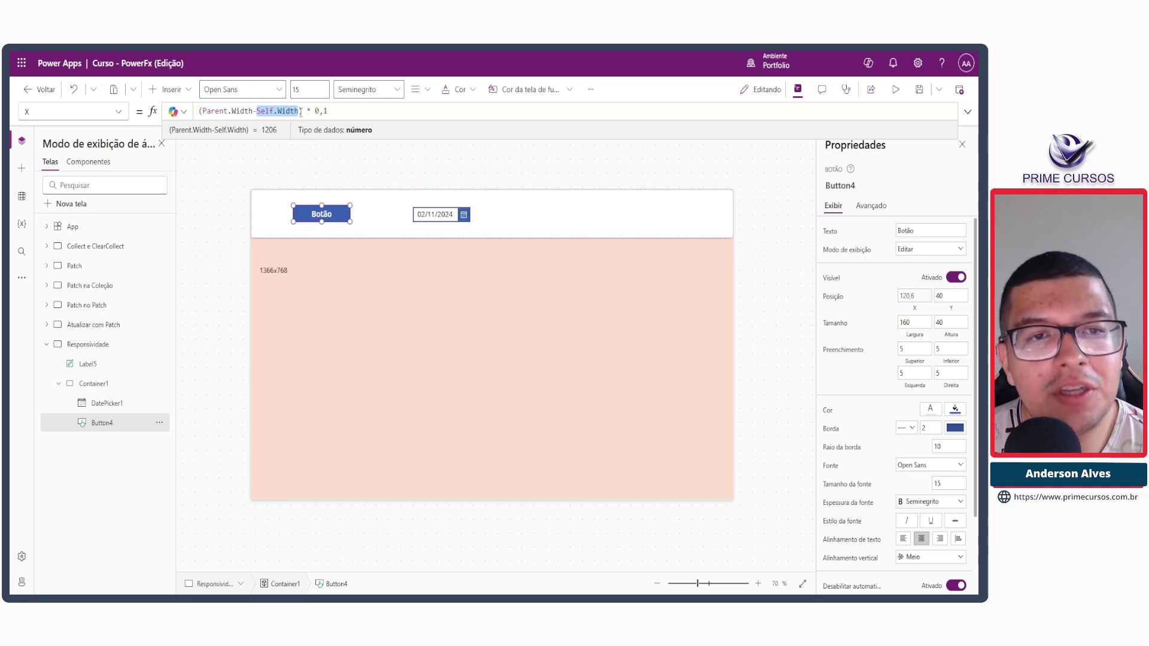
# Step: Compare the (Parent.Width-Self.Width) part and the 0,1 multiplier with the button's position in the container
pyautogui.moveTo(301, 111); pyautogui.dragTo(199, 112)
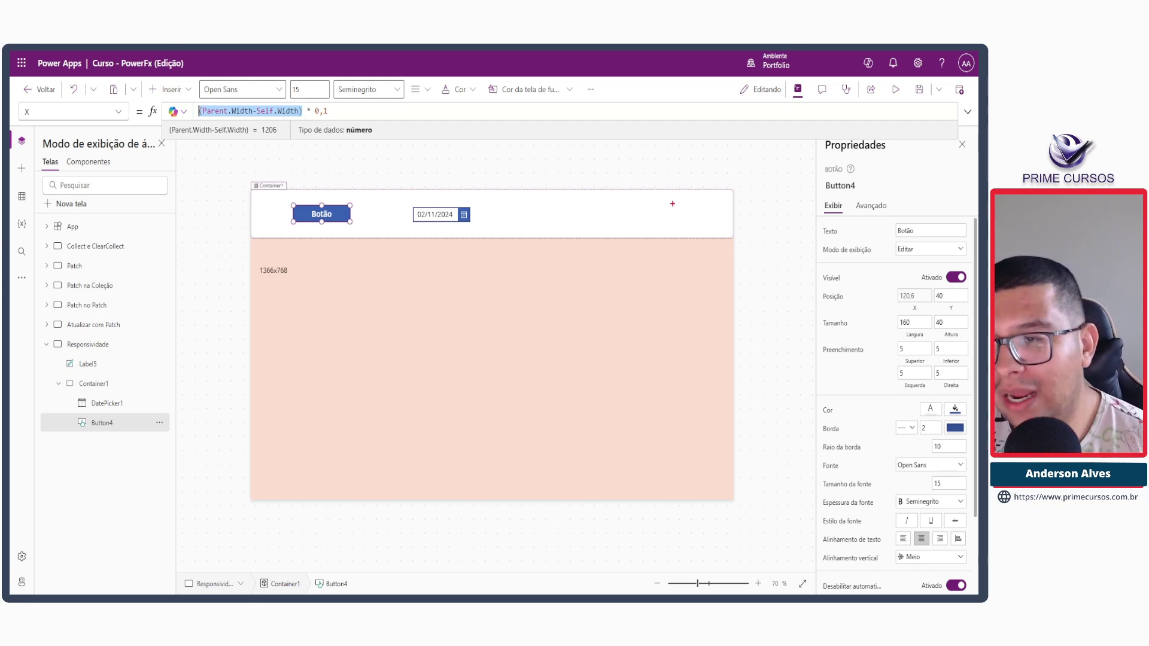
pyautogui.moveTo(684, 210); pyautogui.dragTo(727, 222)
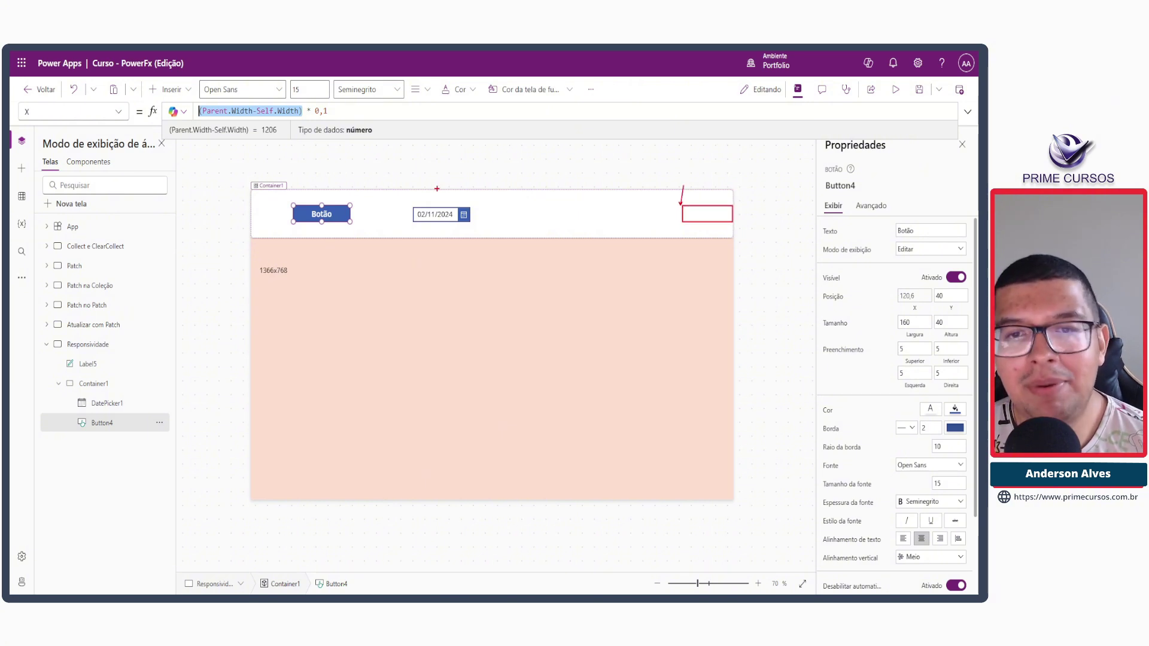
pyautogui.moveTo(250, 191); pyautogui.dragTo(683, 232)
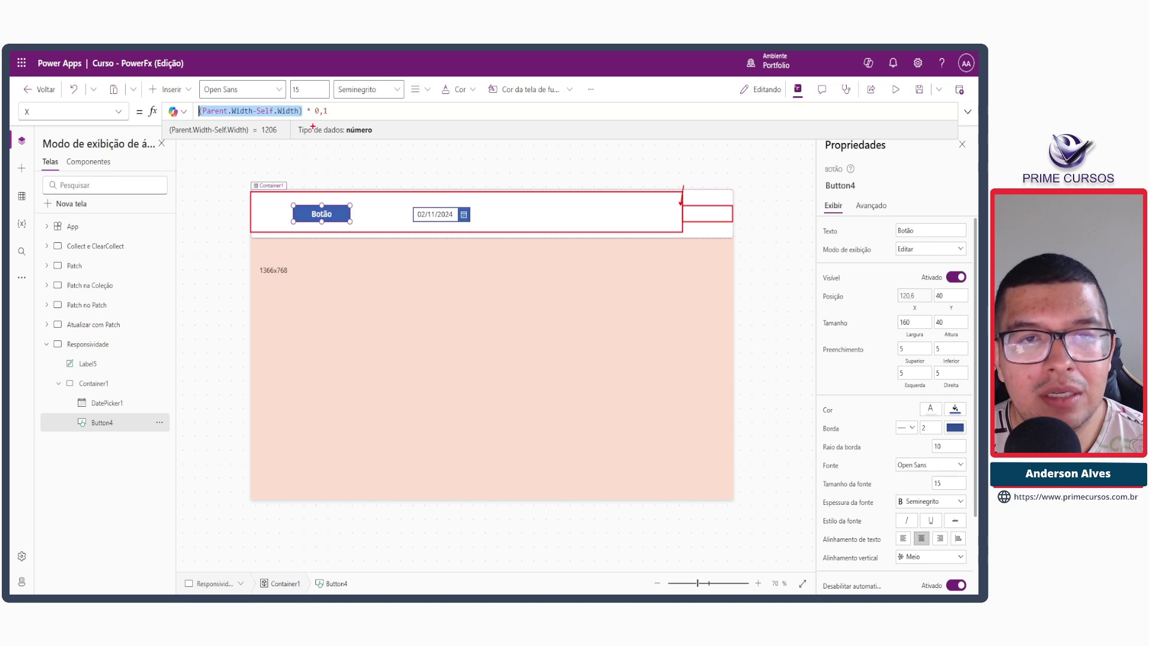
pyautogui.moveTo(305, 106); pyautogui.dragTo(332, 116)
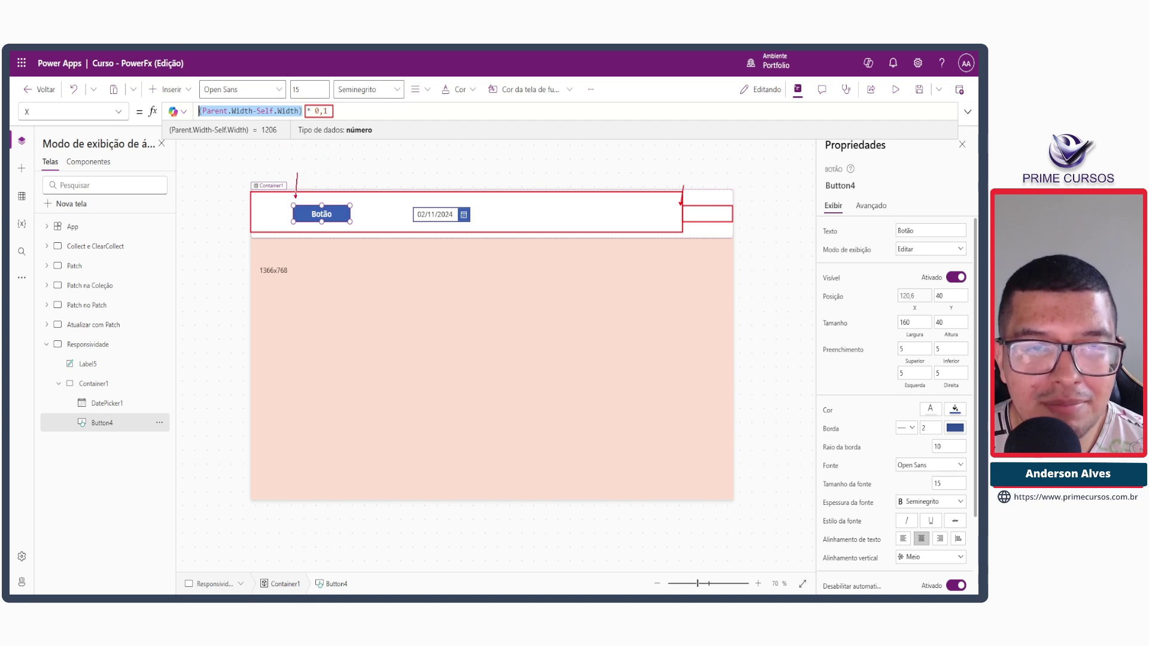
pyautogui.hotkey('ctrl', 'a')
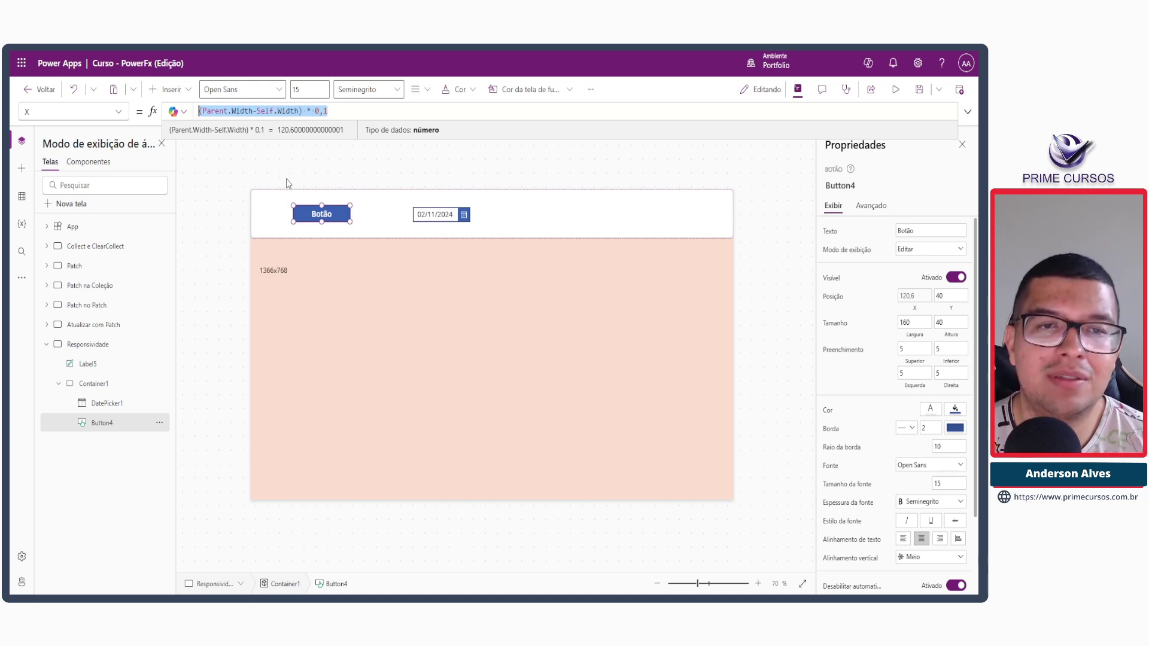
# Step: Set the multiplier in the button's X formula to 0,05 to place it closer to the container's left edge
pyautogui.click(322, 111)
pyautogui.doubleClick(324, 111)
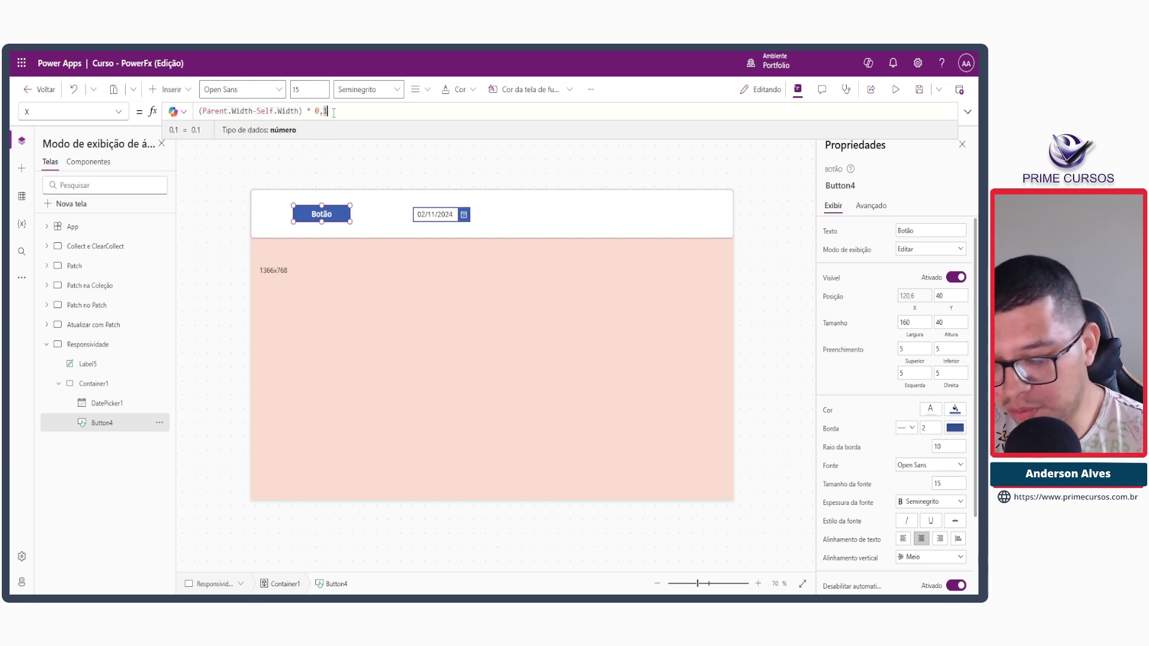
pyautogui.write('0,05')
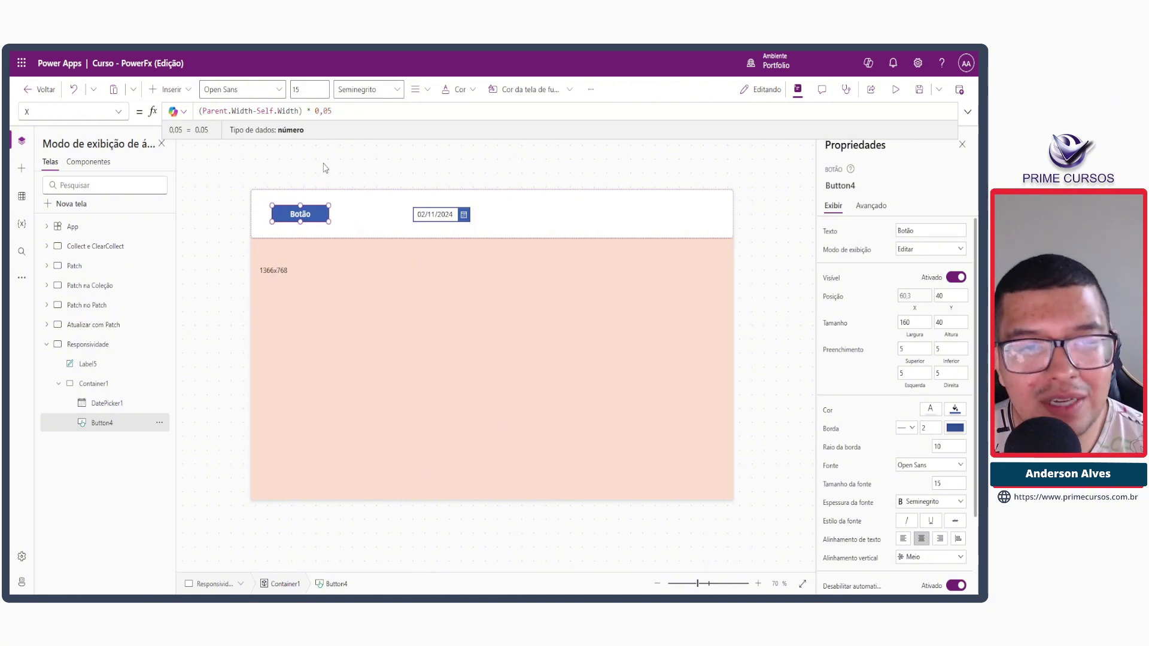
# Step: Check the full result of the button's X formula and its 0,05 multiplier, and leave the formula with the button selected
pyautogui.hotkey('ctrl', 'a')
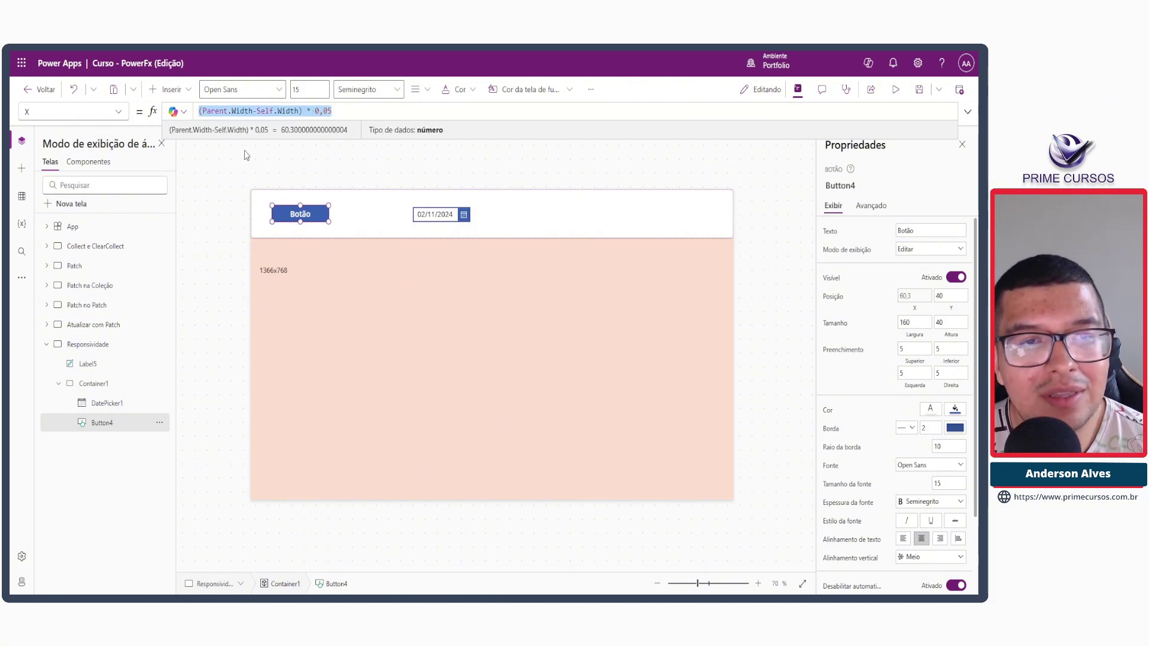
pyautogui.click(315, 111)
pyautogui.keyDown('shift'); pyautogui.click(343, 111); pyautogui.keyUp('shift')
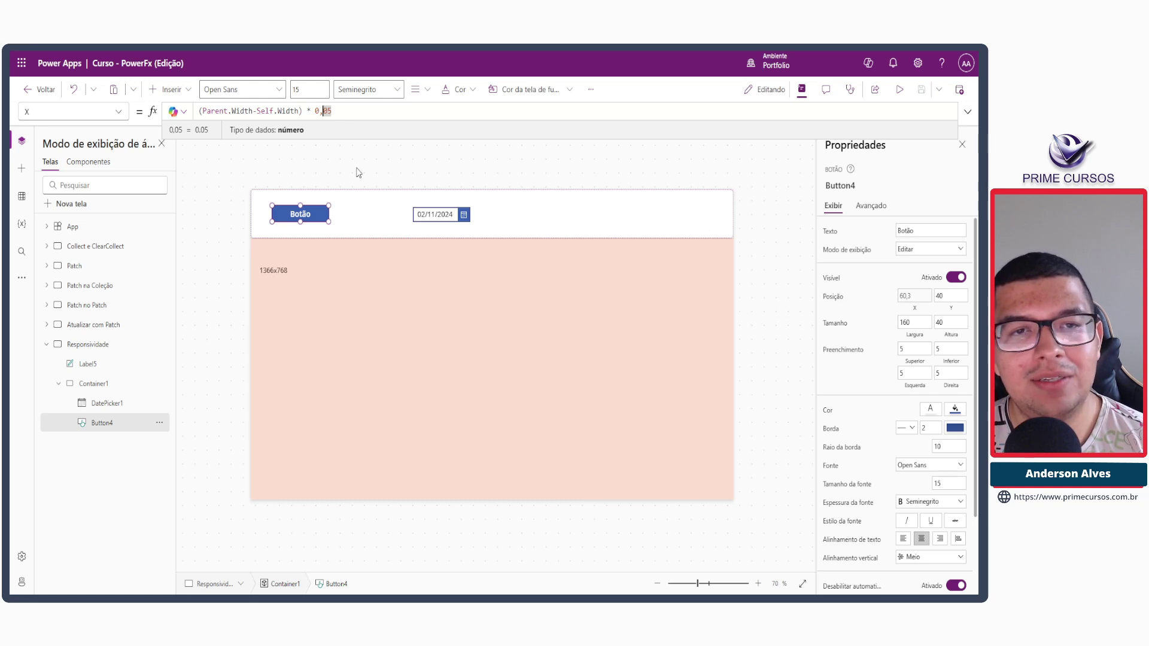
pyautogui.click(356, 172)
pyautogui.click(326, 219)
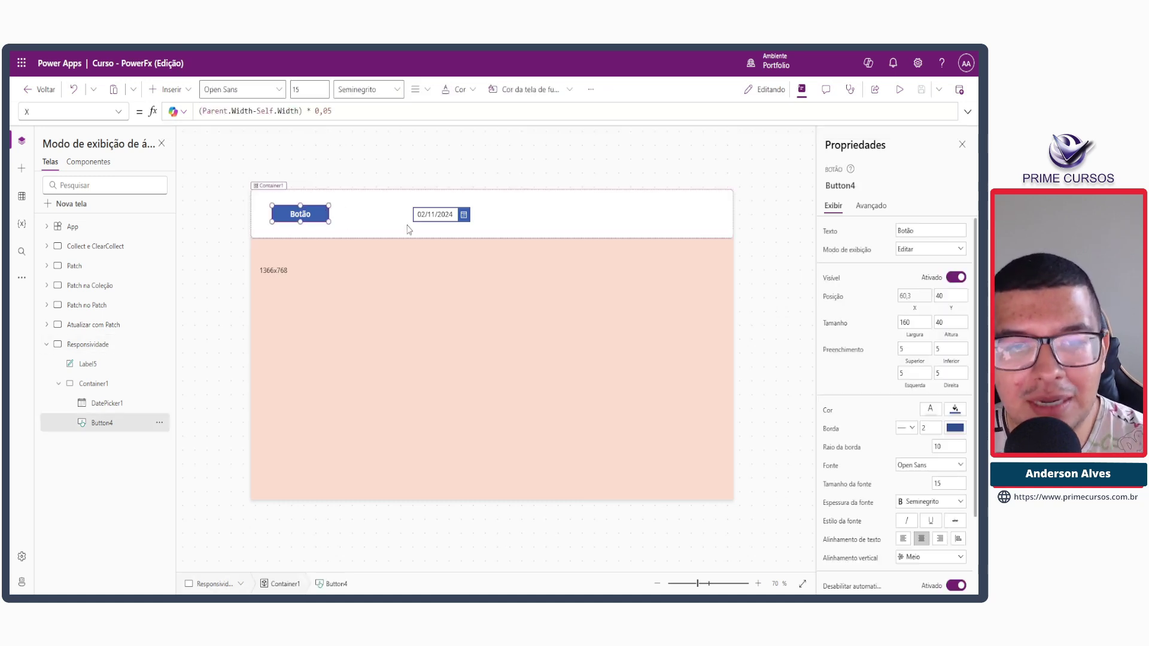
# Step: Delete the button and the date picker from the container
pyautogui.press('Delete')
pyautogui.click(445, 214)
pyautogui.press('Delete')
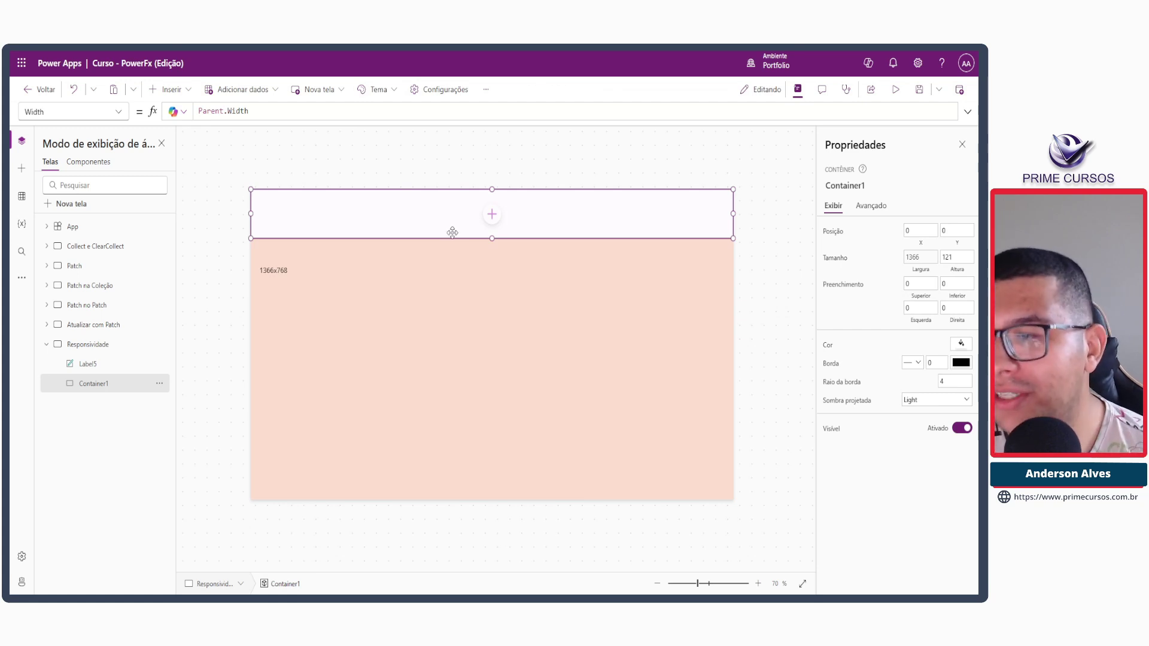
# Step: Set the empty container's height to 60
pyautogui.click(953, 258)
pyautogui.write('60')
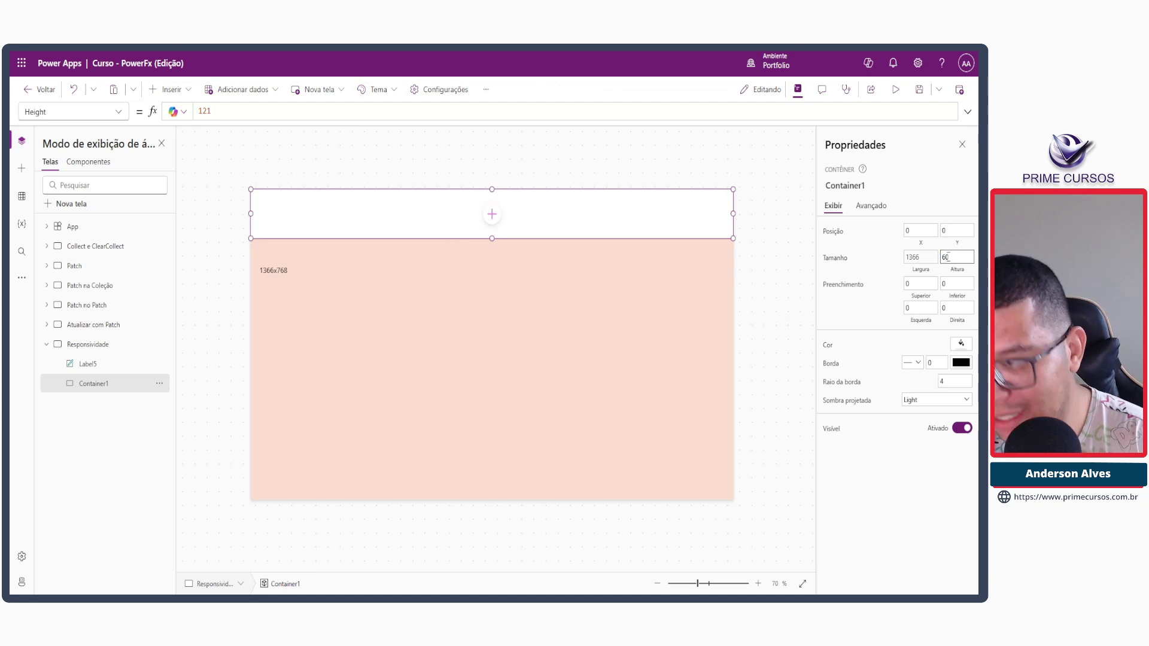
pyautogui.click(692, 179)
pyautogui.click(597, 204)
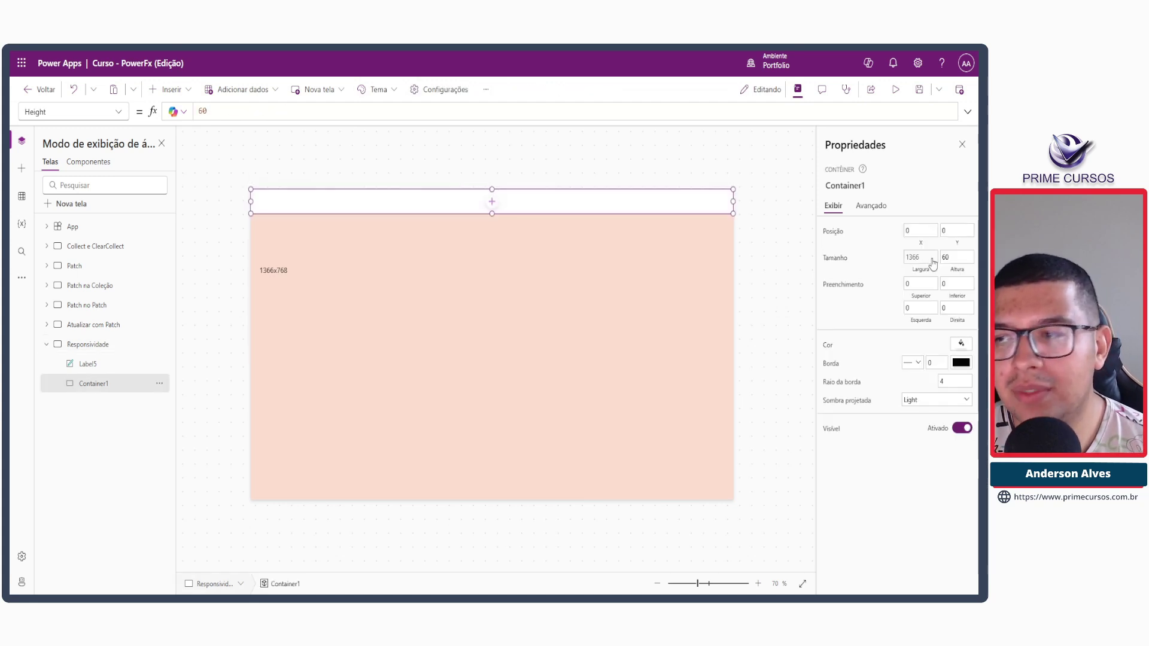
# Step: Set the container's height to 90 and preview the screen at phone size
pyautogui.click(957, 259)
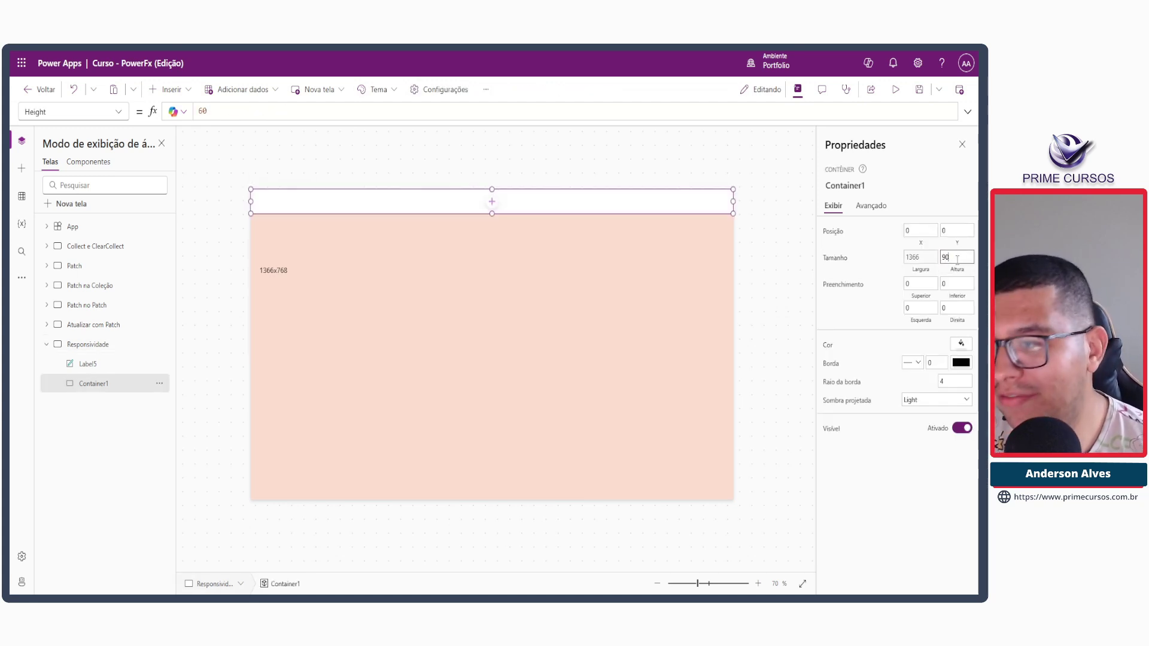
pyautogui.write('90')
pyautogui.click(804, 179)
pyautogui.click(895, 90)
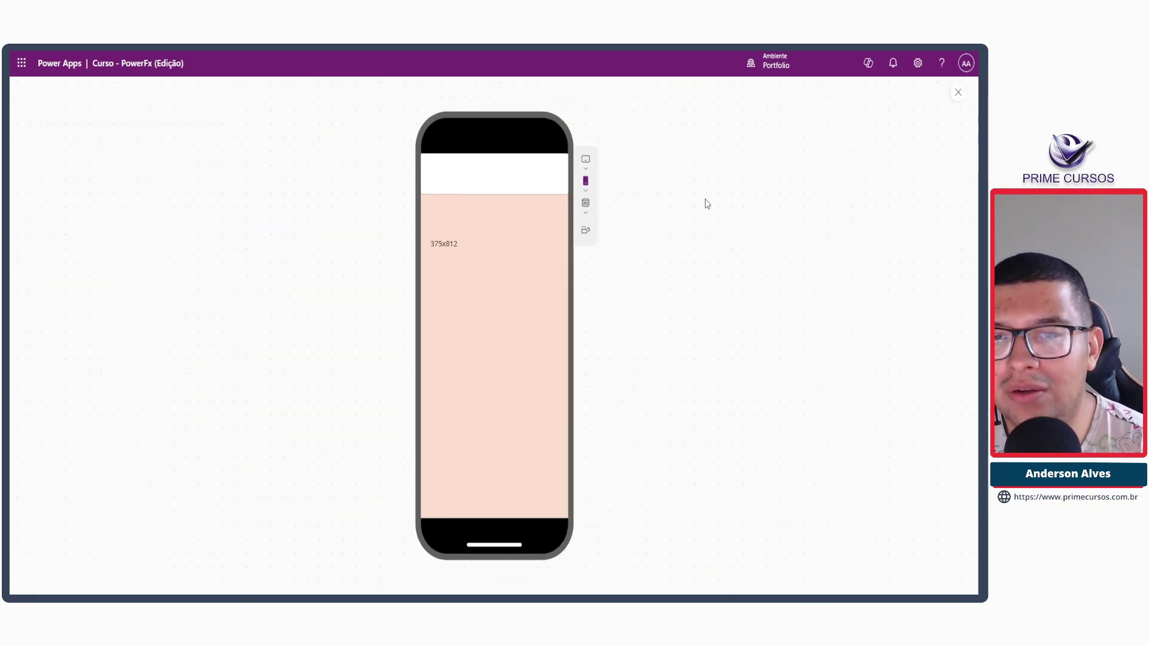
pyautogui.click(958, 92)
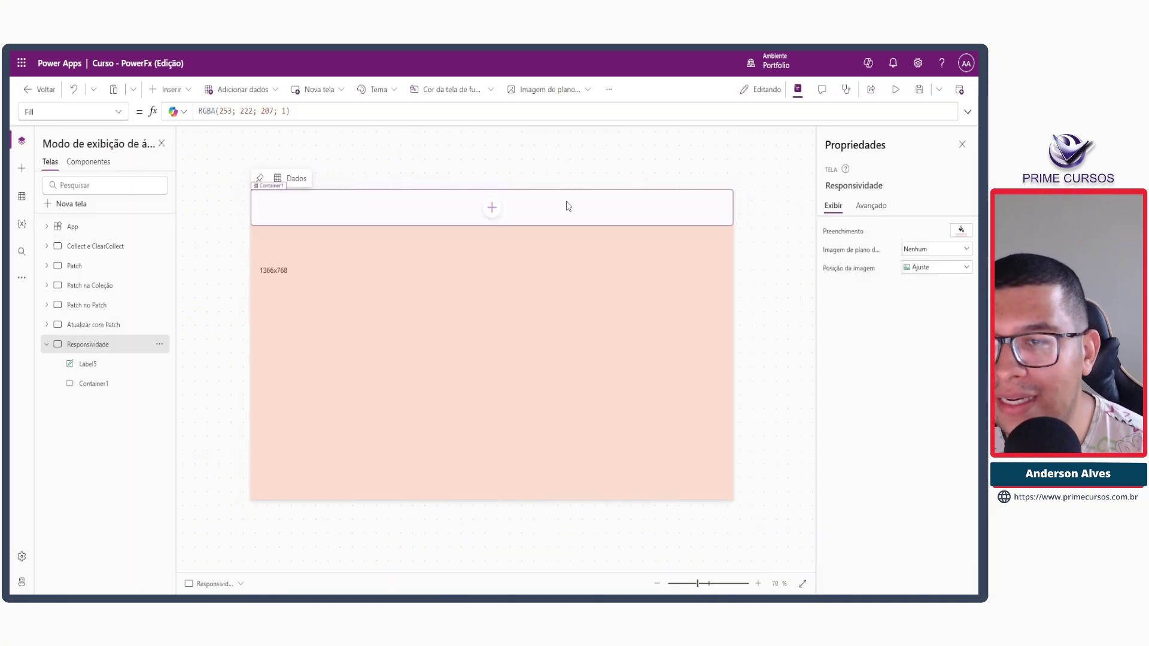
# Step: Set the container's height to 75 and preview the screen at phone size
pyautogui.click(620, 216)
pyautogui.doubleClick(953, 258)
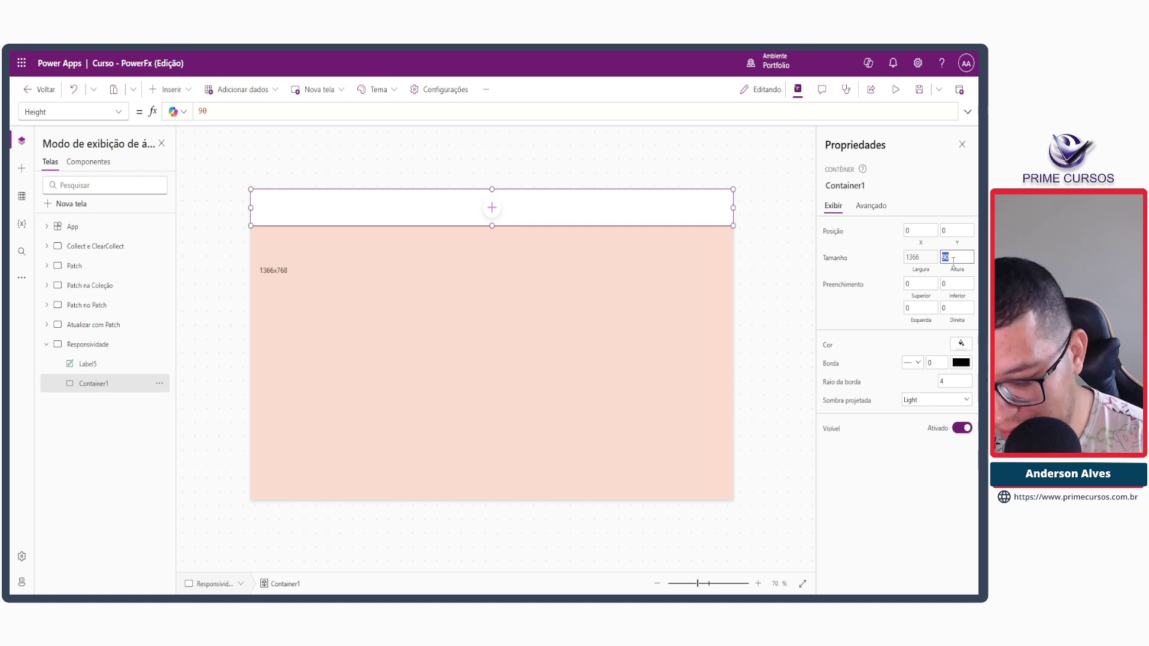
pyautogui.click(799, 186)
pyautogui.click(896, 89)
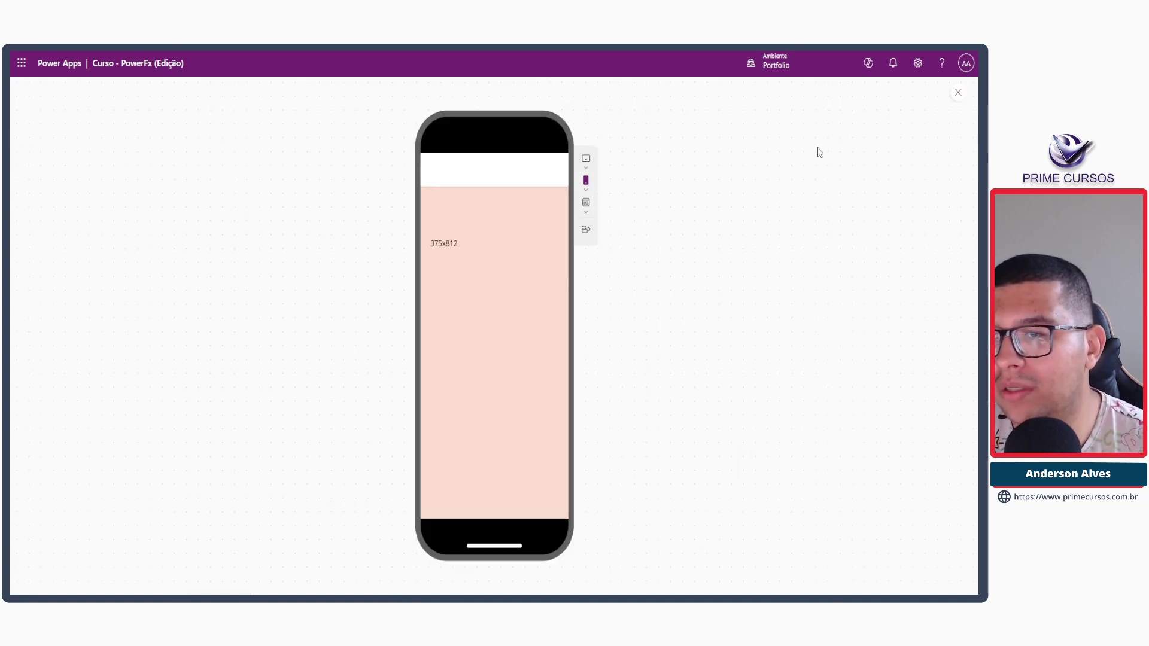
pyautogui.click(958, 93)
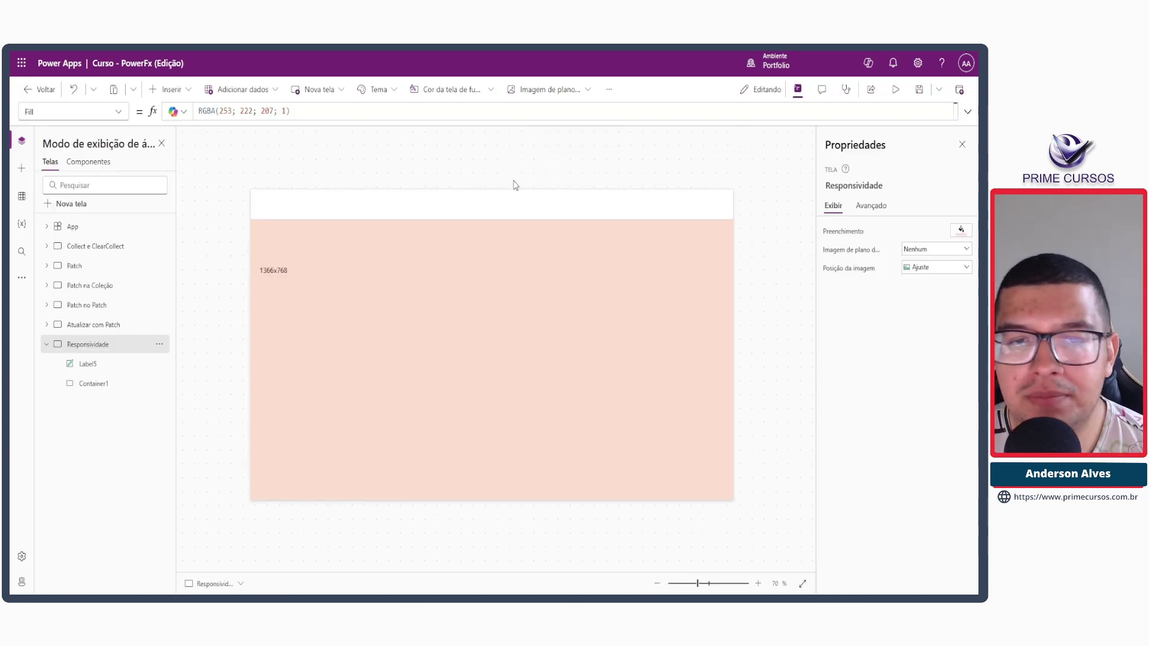
# Step: Insert a text label into the container and set its text to "Cadastro"
pyautogui.click(399, 204)
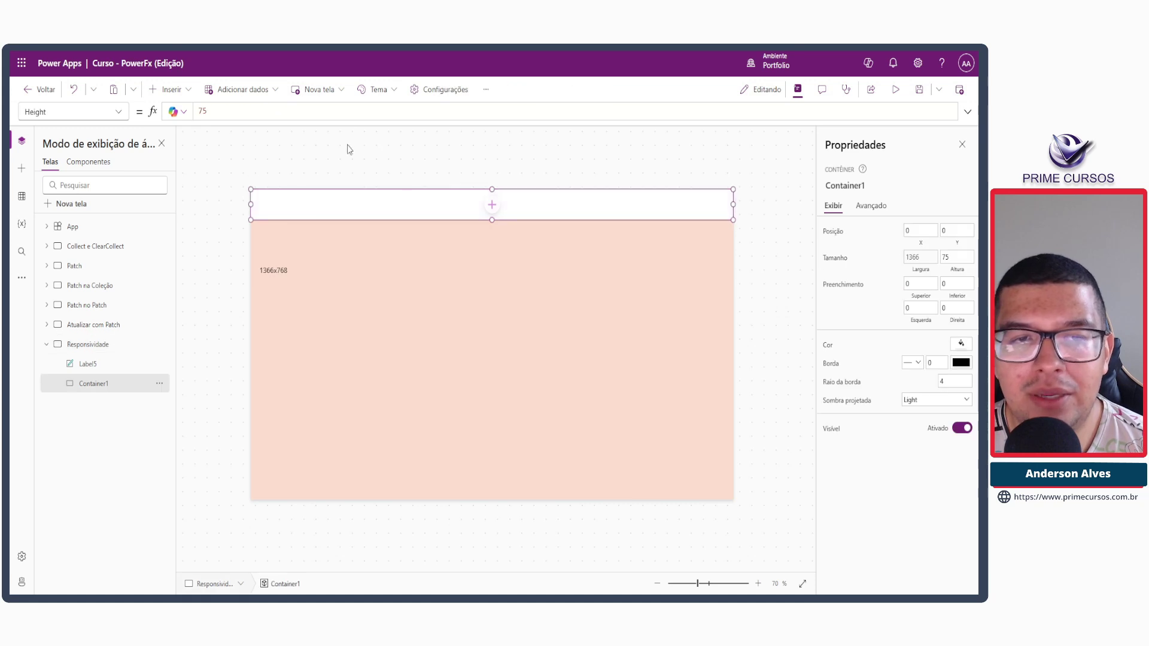
pyautogui.click(169, 89)
pyautogui.click(180, 160)
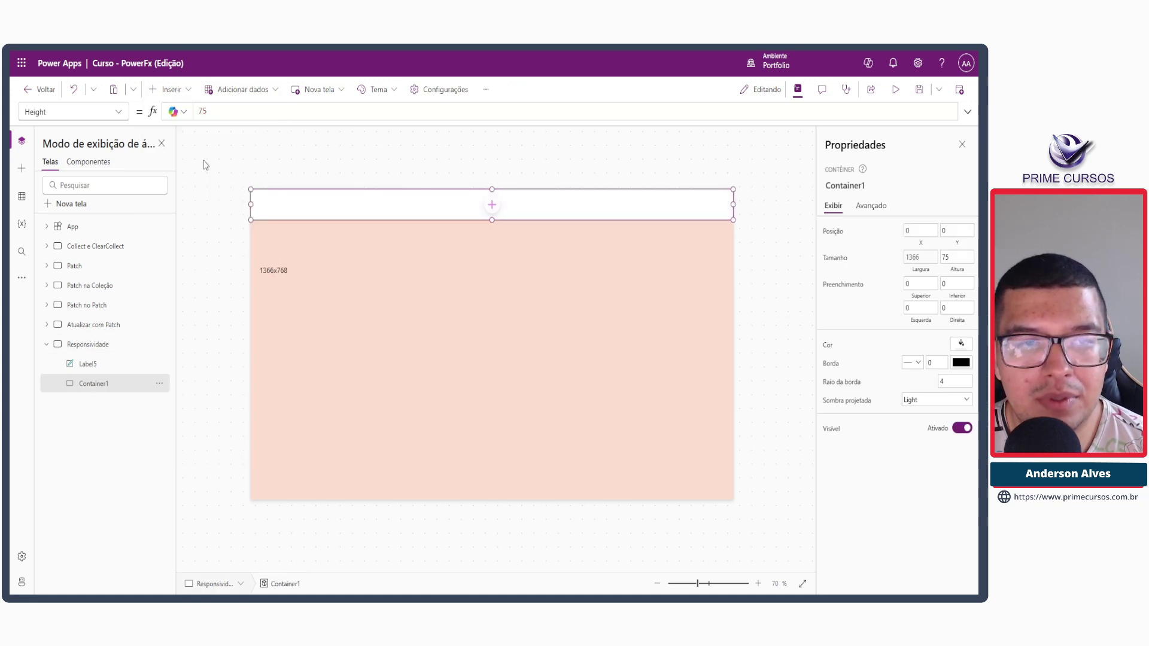
pyautogui.moveTo(300, 204); pyautogui.dragTo(295, 198)
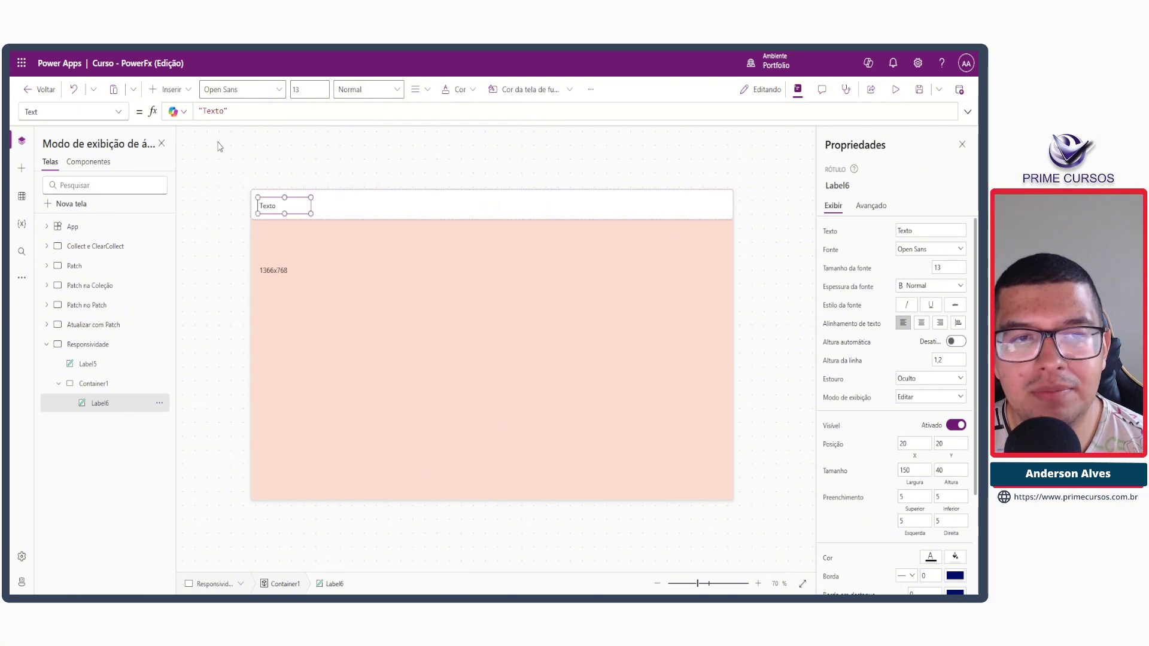
pyautogui.doubleClick(208, 112)
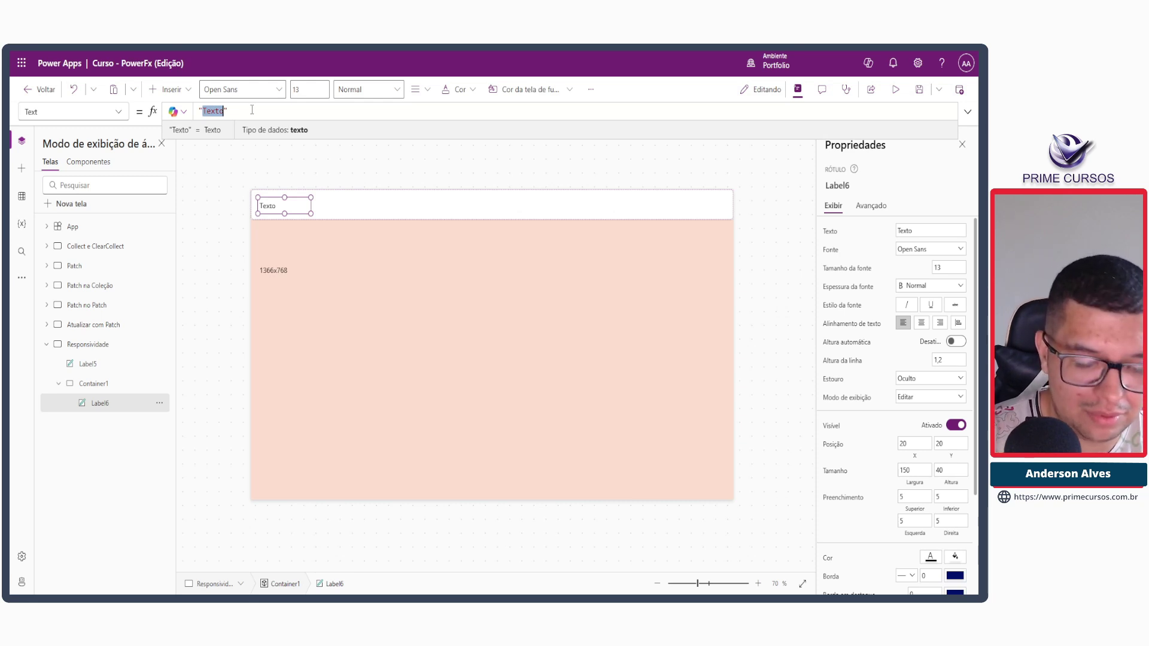
pyautogui.write('Cadastro')
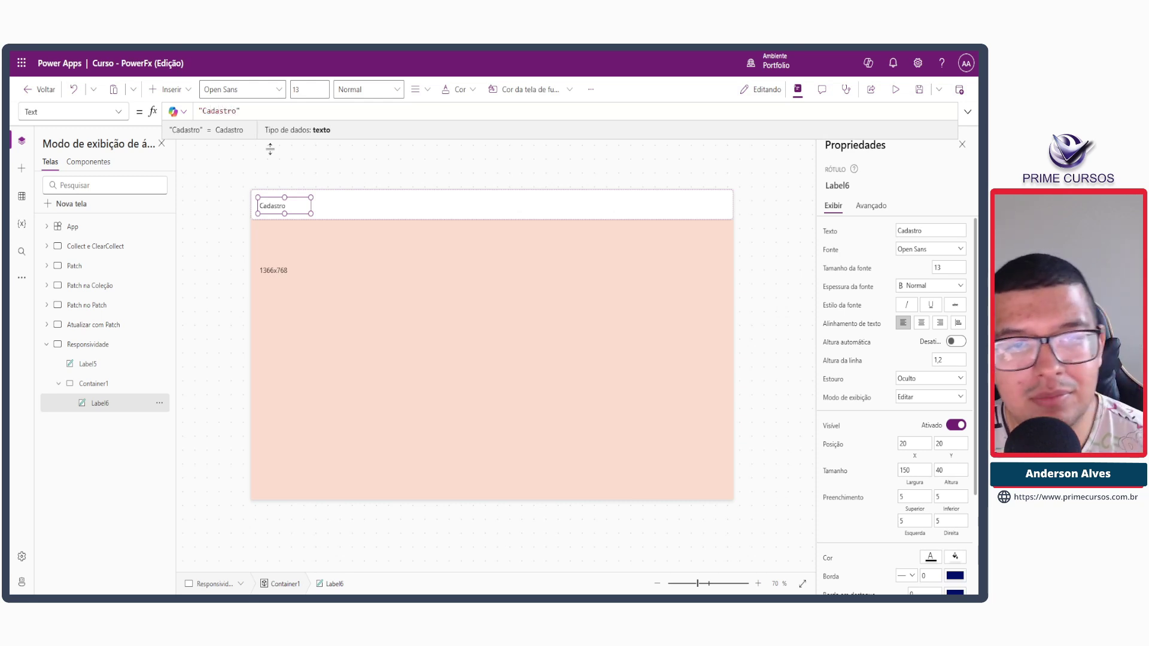
pyautogui.click(269, 150)
# Step: Move the "Cadastro" label up to the container's top edge at Y 0 and preview it at phone size
pyautogui.click(275, 202)
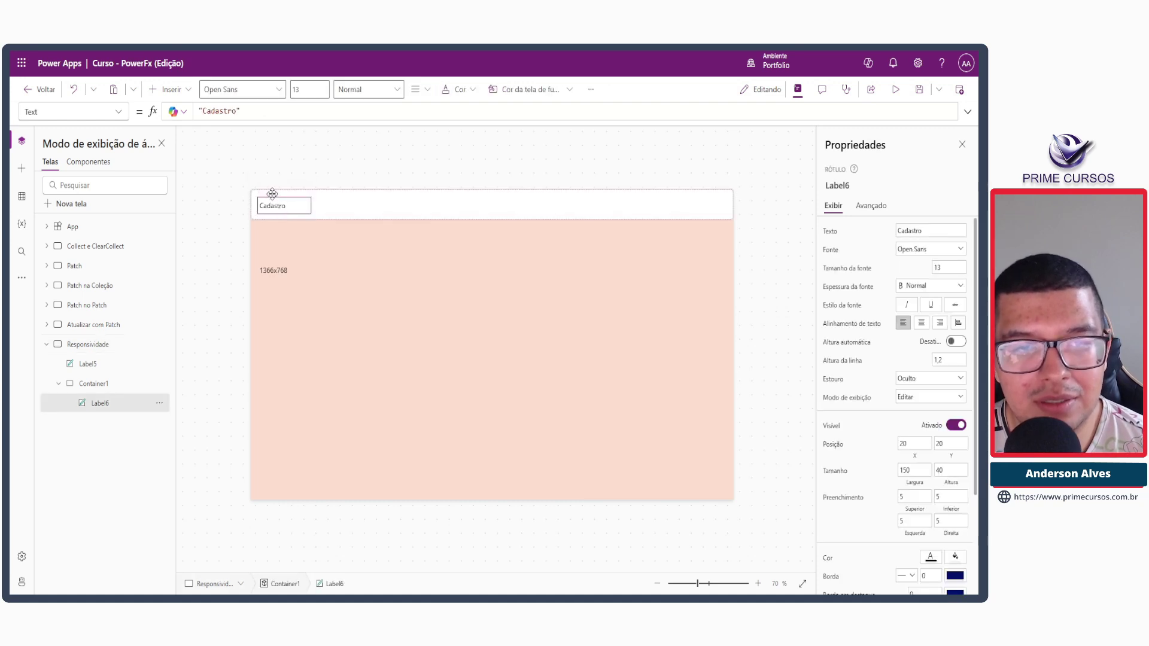
pyautogui.moveTo(272, 193); pyautogui.dragTo(271, 185)
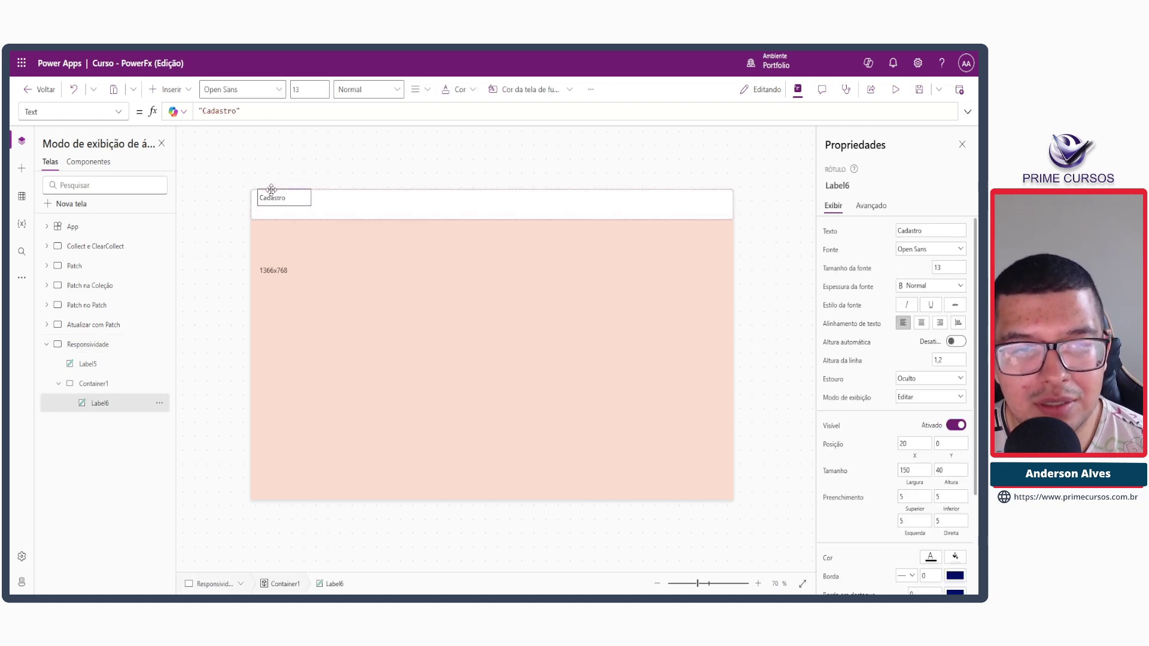
pyautogui.click(896, 89)
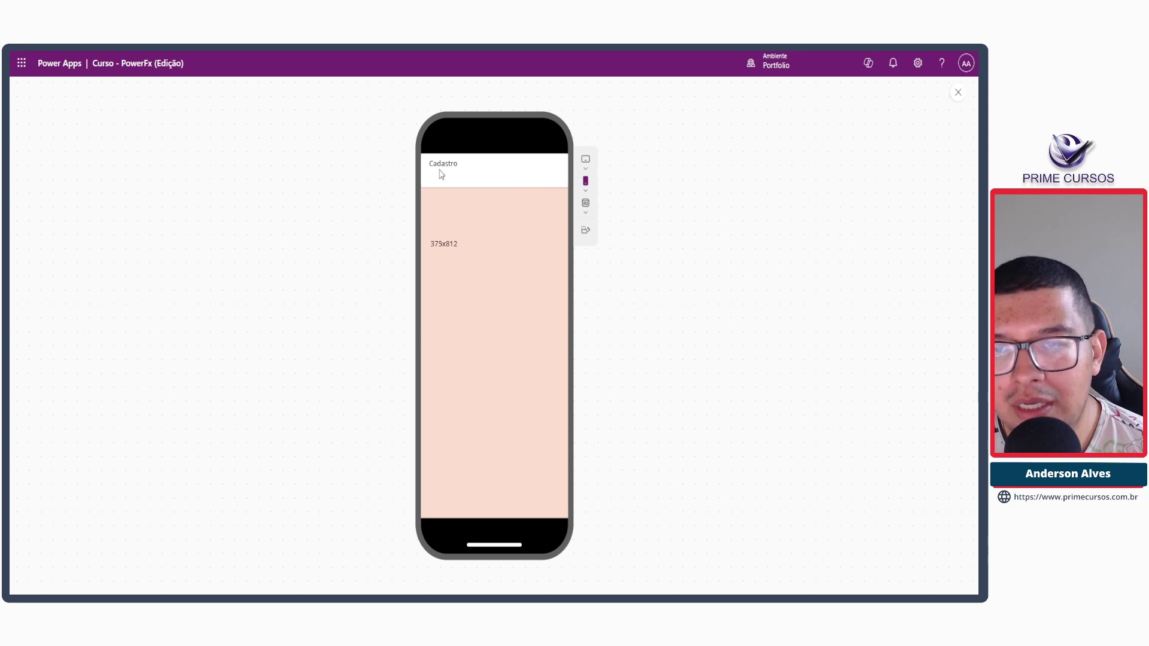
pyautogui.click(956, 93)
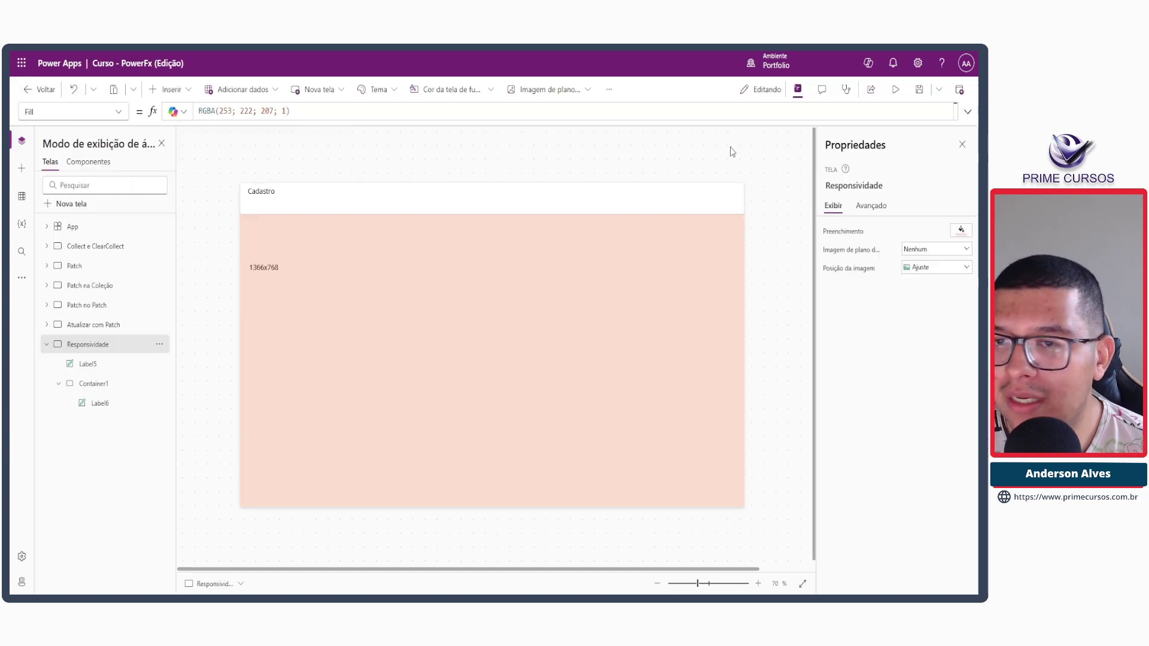
# Step: Move the Cadastro label to the right end of the header container, at X 1216 and Y 12, and preview the screen on a phone
pyautogui.click(271, 200)
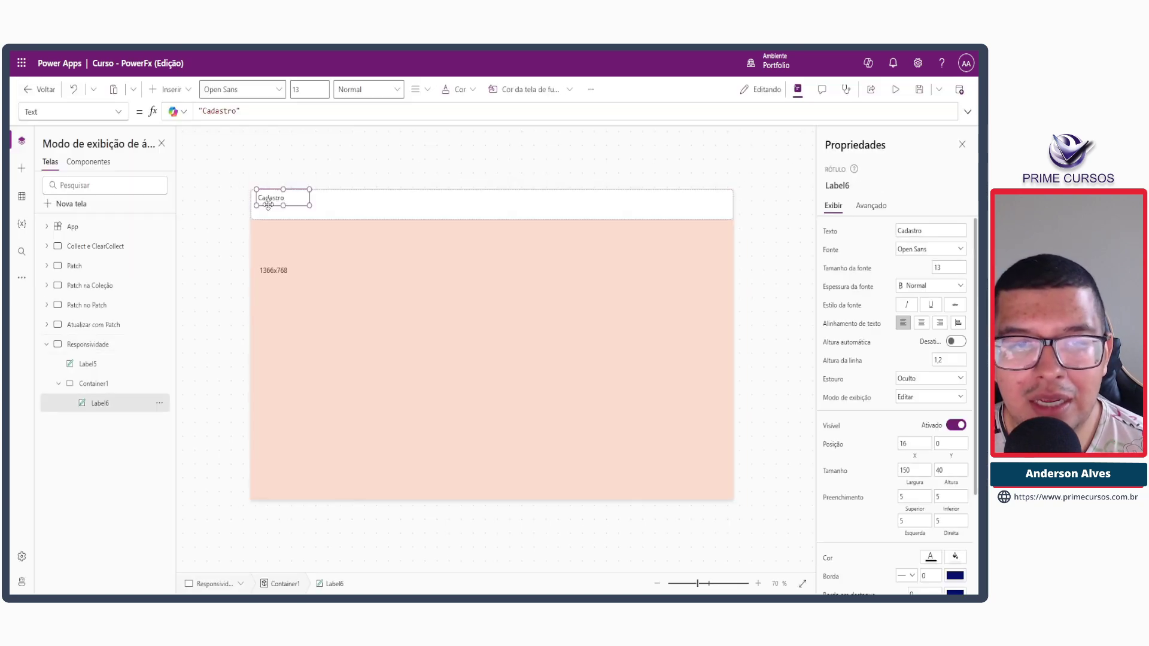
pyautogui.moveTo(268, 205); pyautogui.dragTo(702, 212)
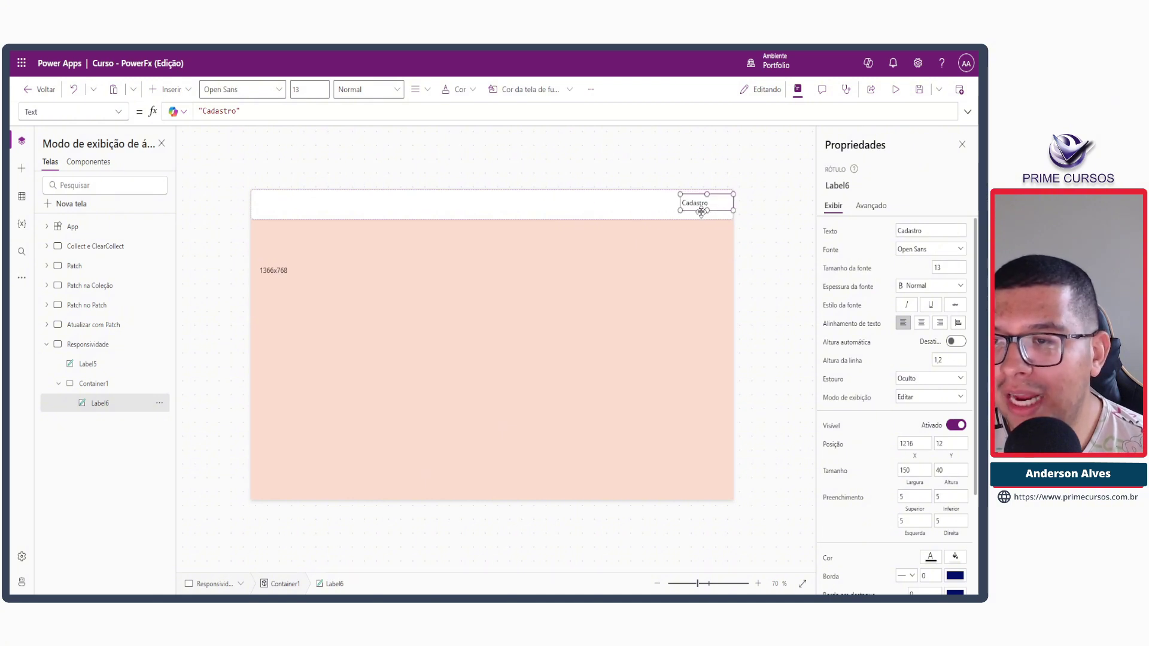
pyautogui.click(896, 89)
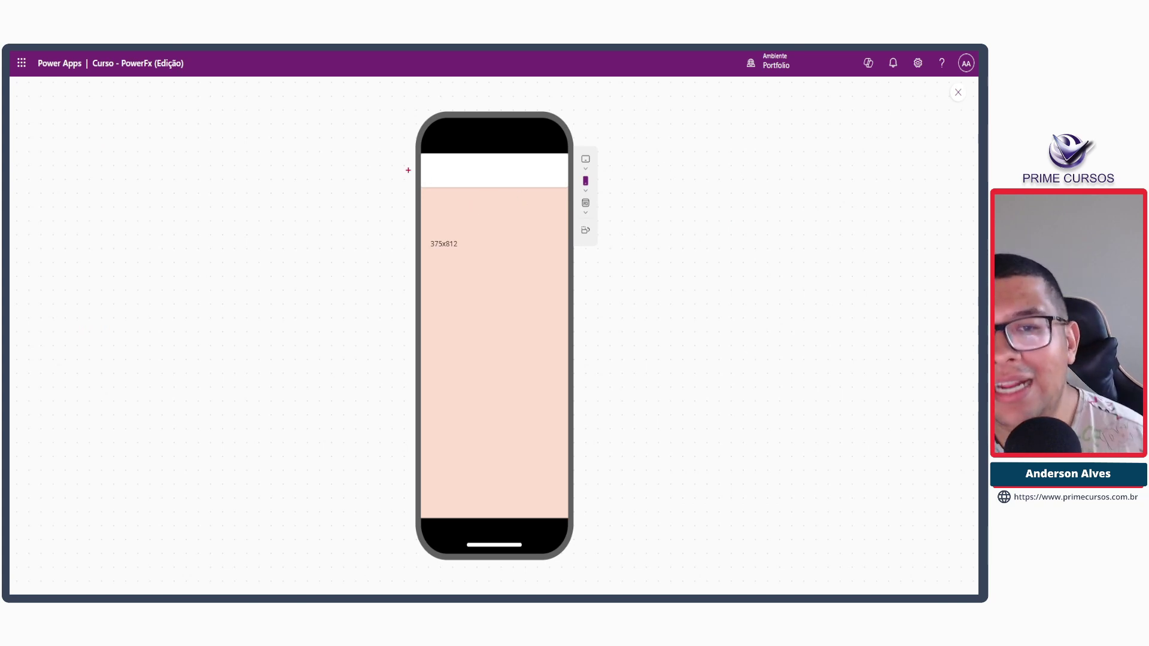
pyautogui.moveTo(422, 152); pyautogui.dragTo(569, 189)
pyautogui.moveTo(434, 252); pyautogui.dragTo(435, 273)
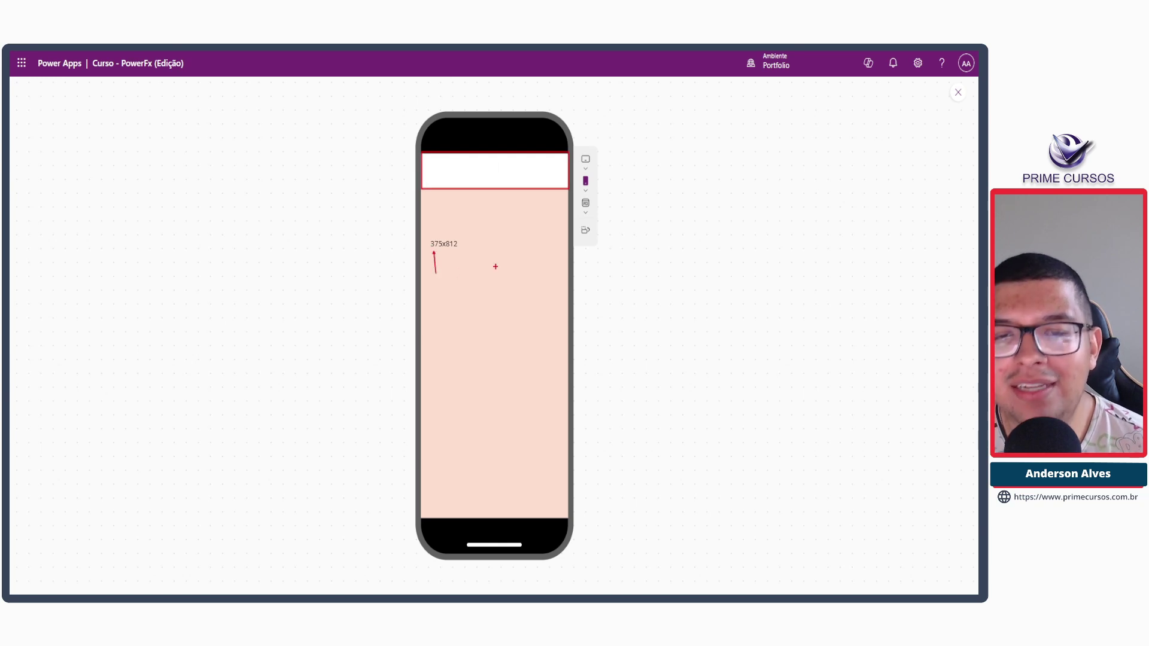
pyautogui.press('Escape')
pyautogui.click(958, 93)
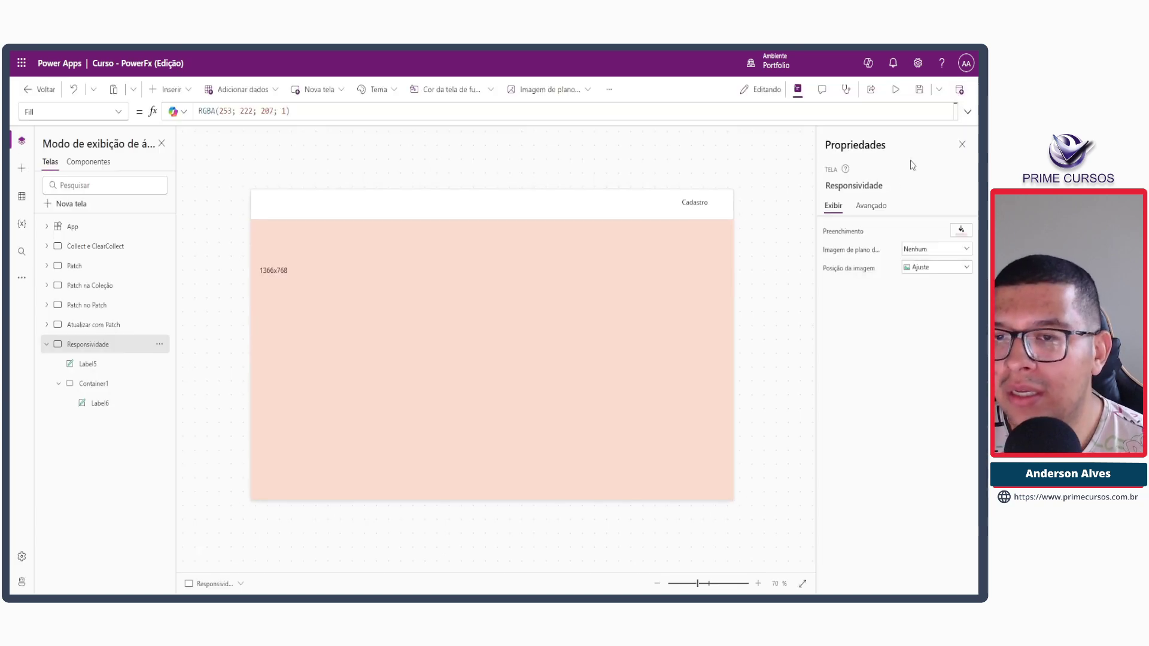
# Step: Select the Cadastro label in the header container and examine its fixed X position
pyautogui.click(682, 206)
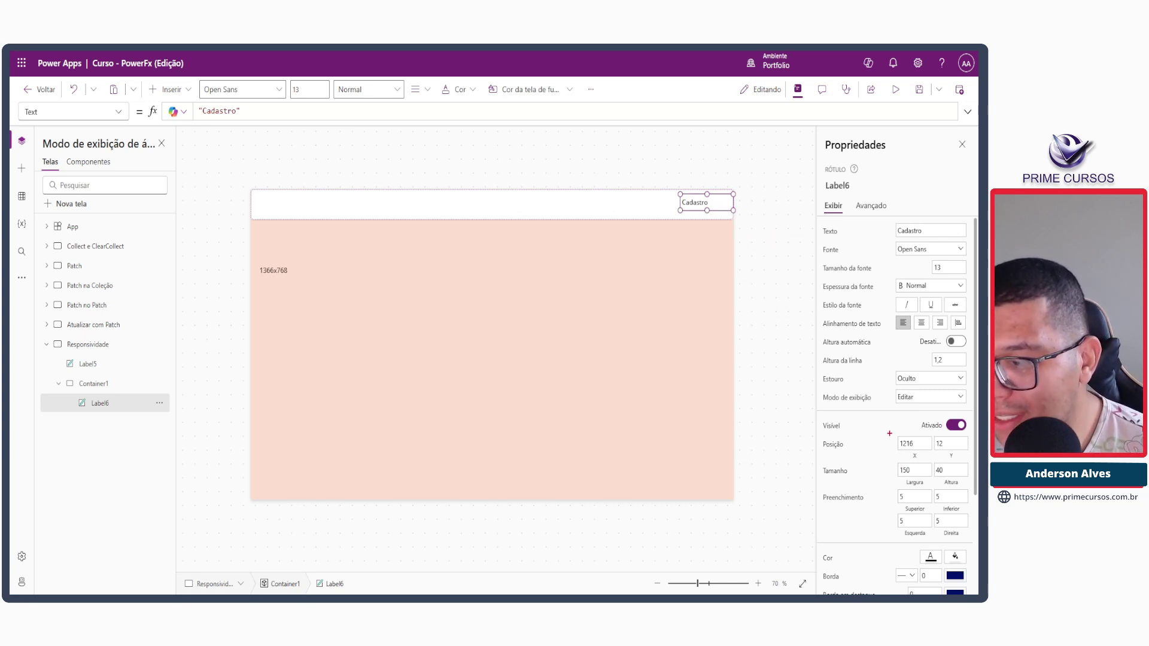
pyautogui.moveTo(892, 432); pyautogui.dragTo(935, 457)
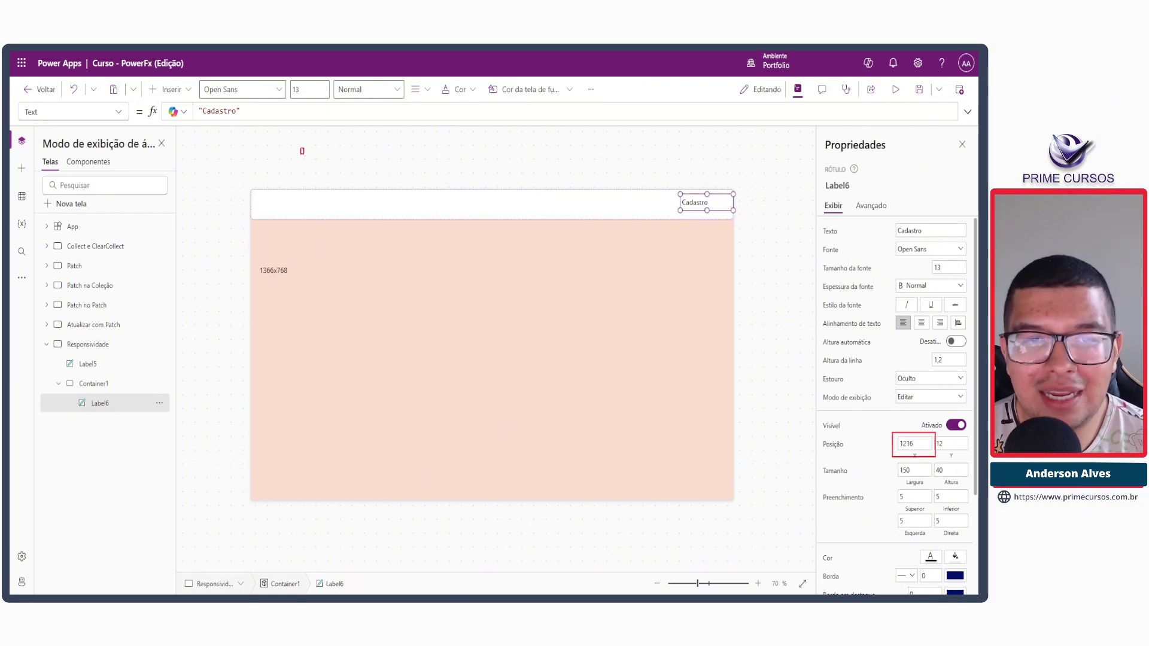
pyautogui.moveTo(301, 148); pyautogui.dragTo(417, 382)
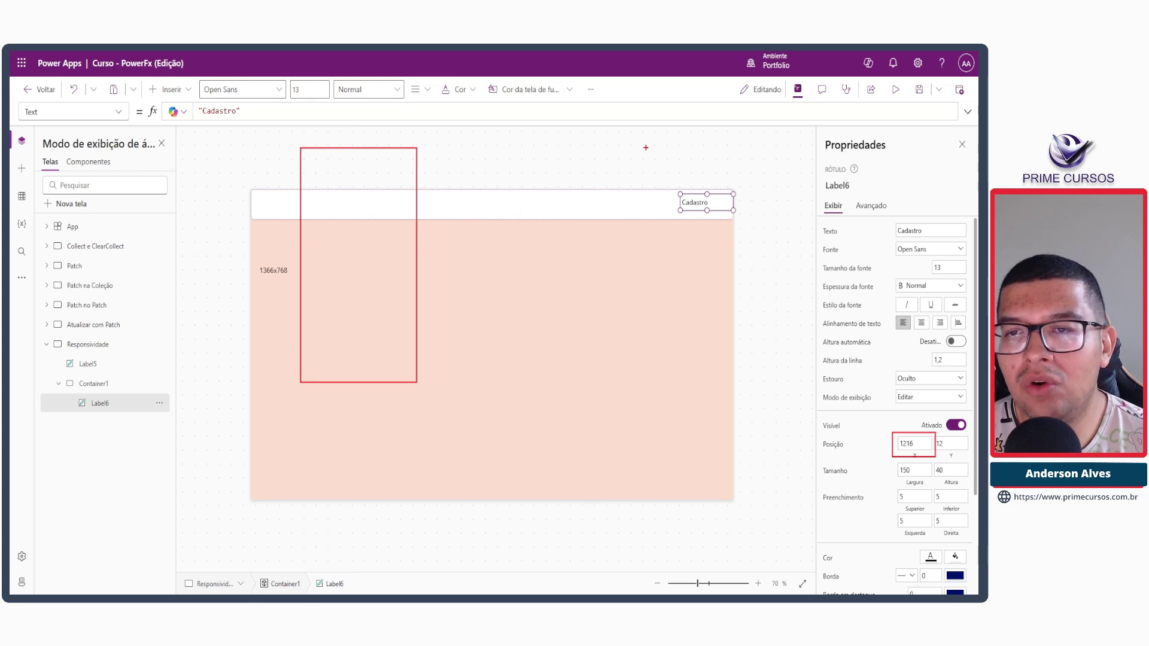
pyautogui.moveTo(702, 145)
pyautogui.mouseDown()
pyautogui.moveTo(718, 162)
pyautogui.moveTo(770, 162)
pyautogui.mouseUp()
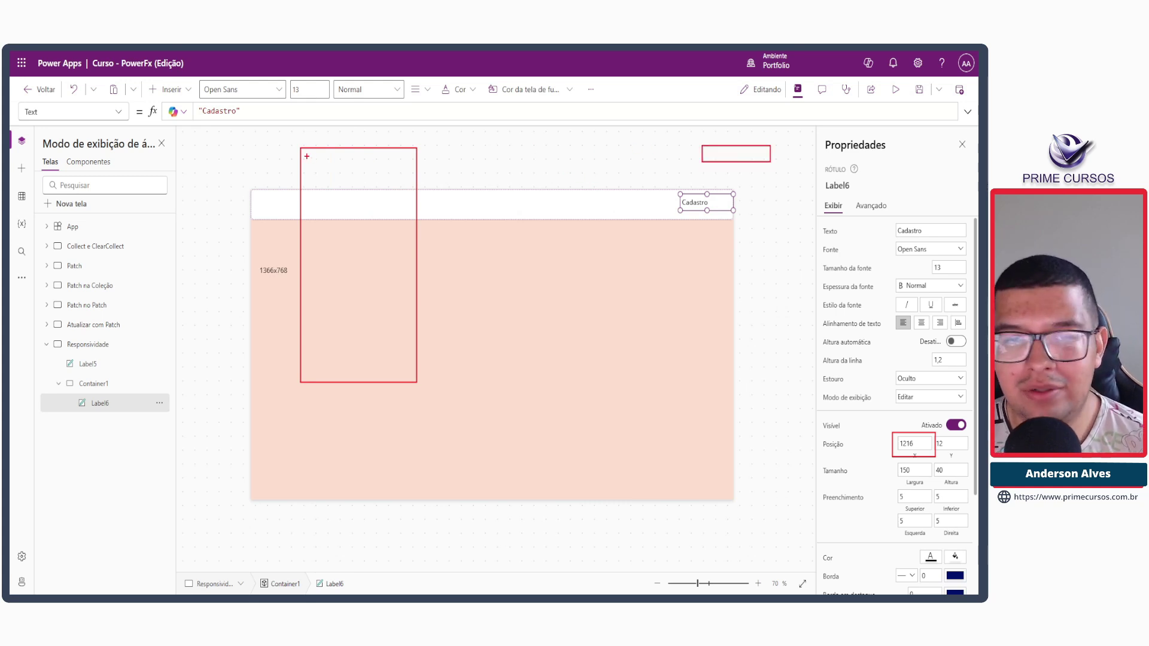
pyautogui.moveTo(304, 152)
pyautogui.mouseDown()
pyautogui.moveTo(324, 162)
pyautogui.moveTo(411, 159)
pyautogui.mouseUp()
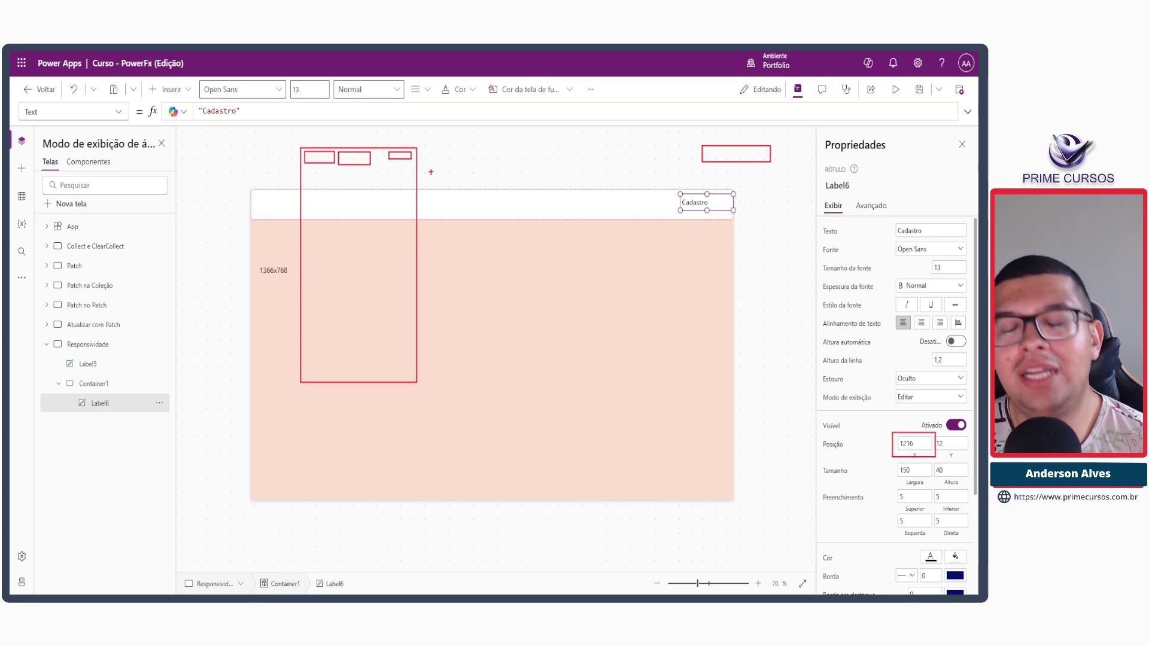
pyautogui.press('Escape')
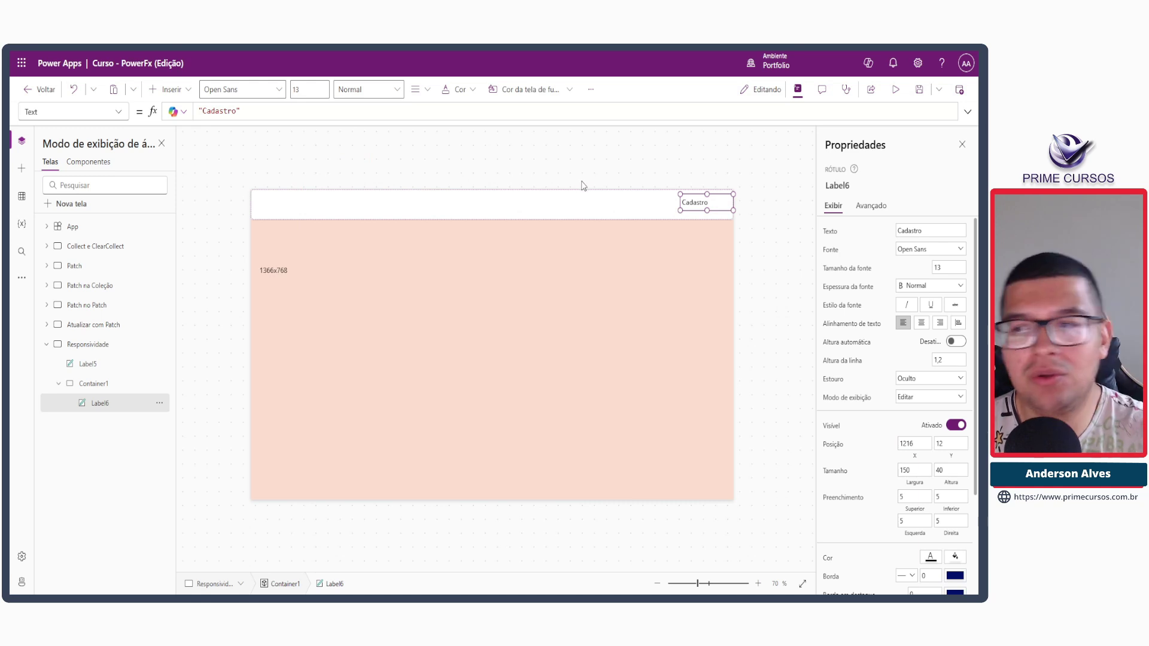
# Step: Set the Cadastro label's X position to the formula (Parent.Width-Self.Width)*0,02
pyautogui.click(914, 446)
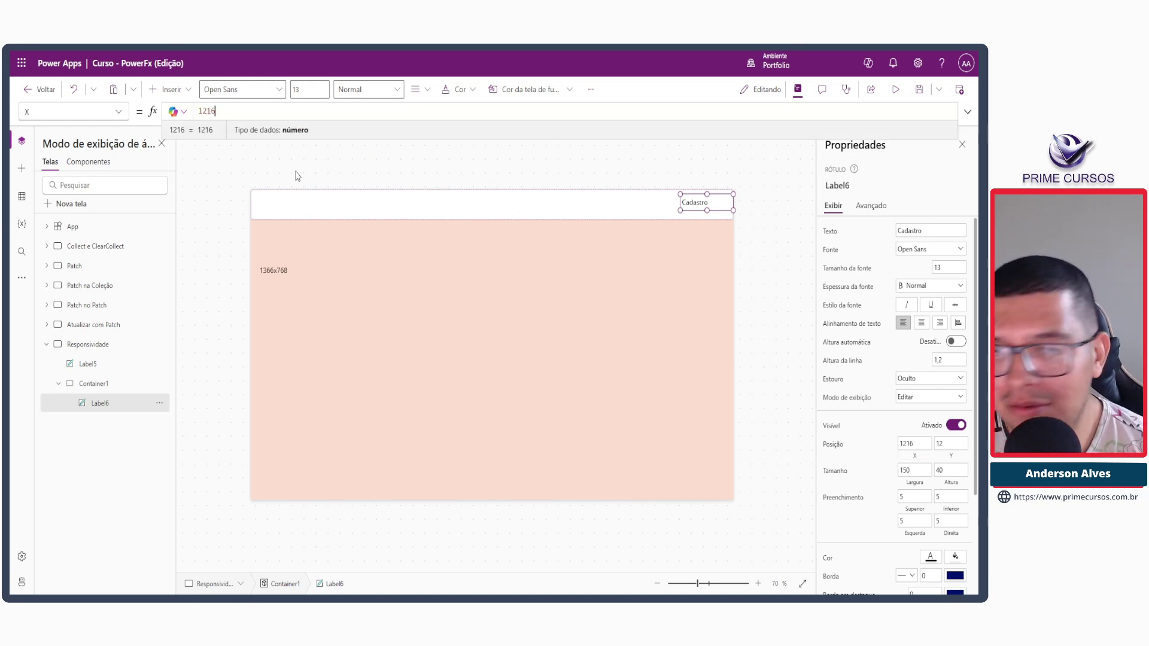
pyautogui.hotkey('ctrl', 'a')
pyautogui.write('(')
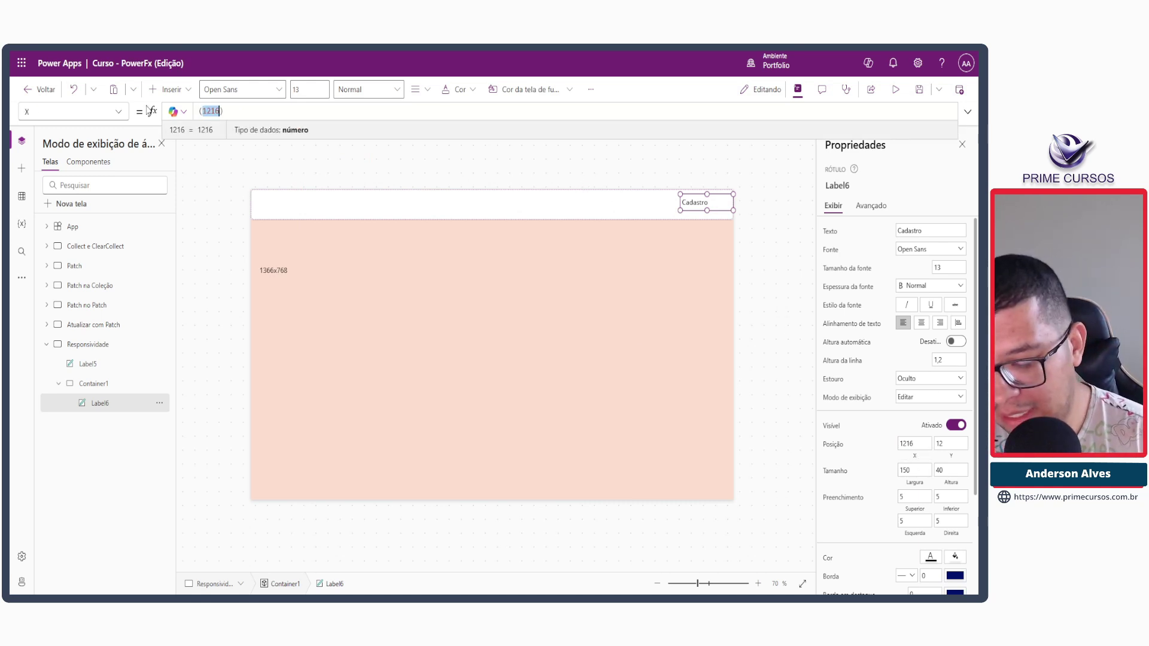
pyautogui.write('Parent.')
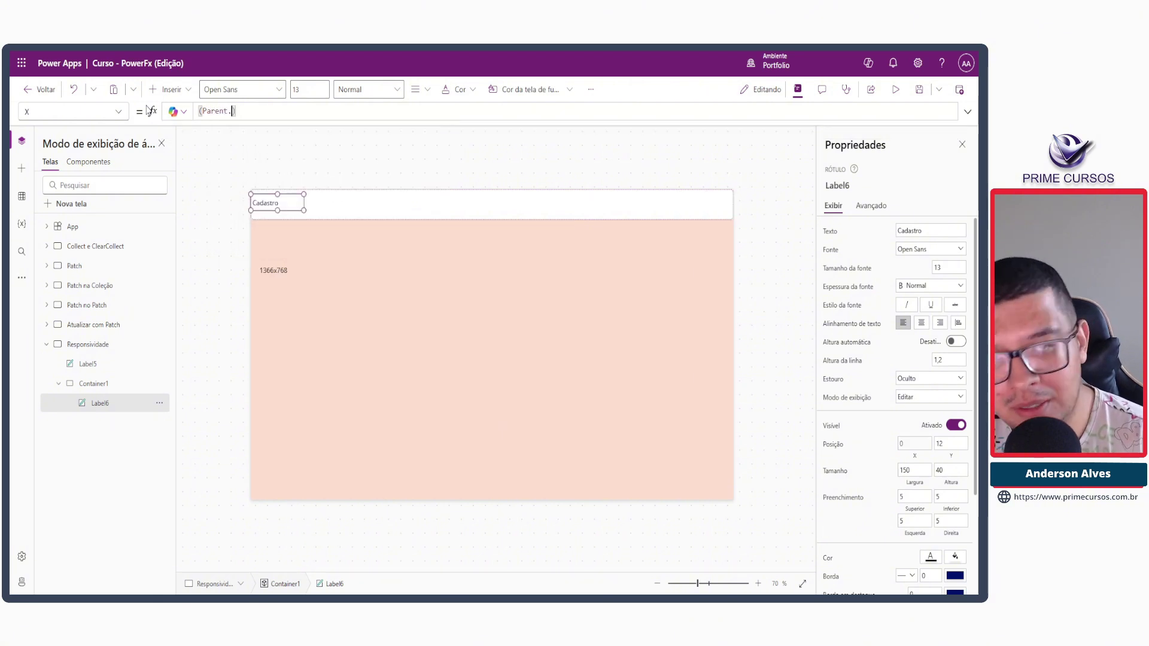
pyautogui.write('Width')
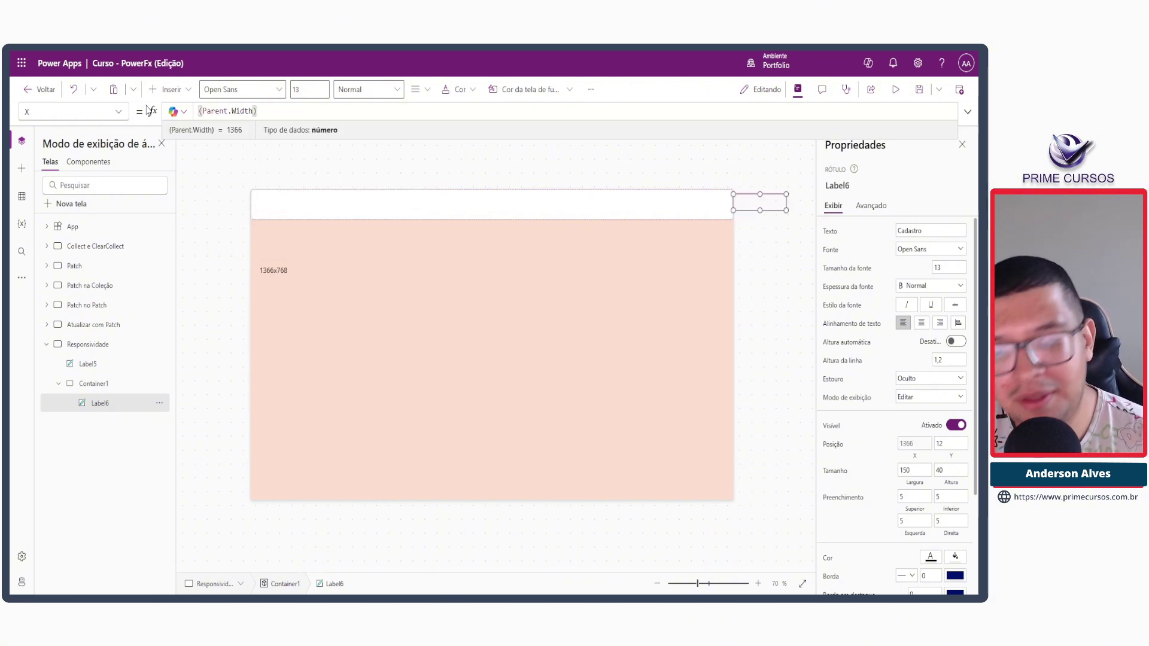
pyautogui.write('-Self.')
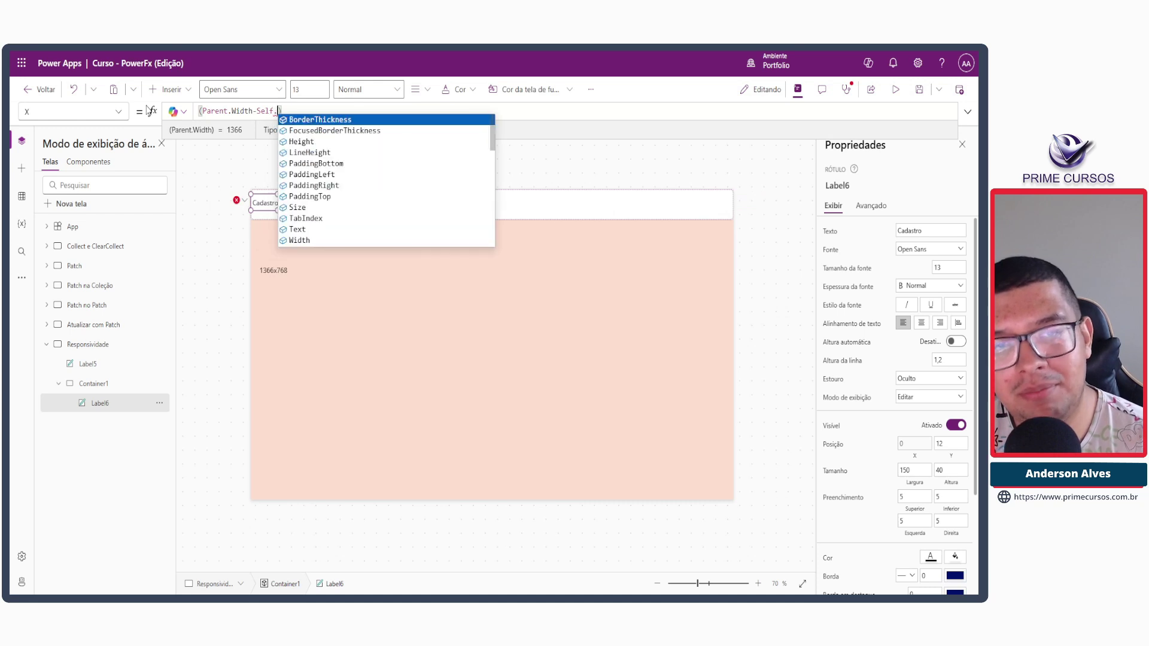
pyautogui.write('Width)')
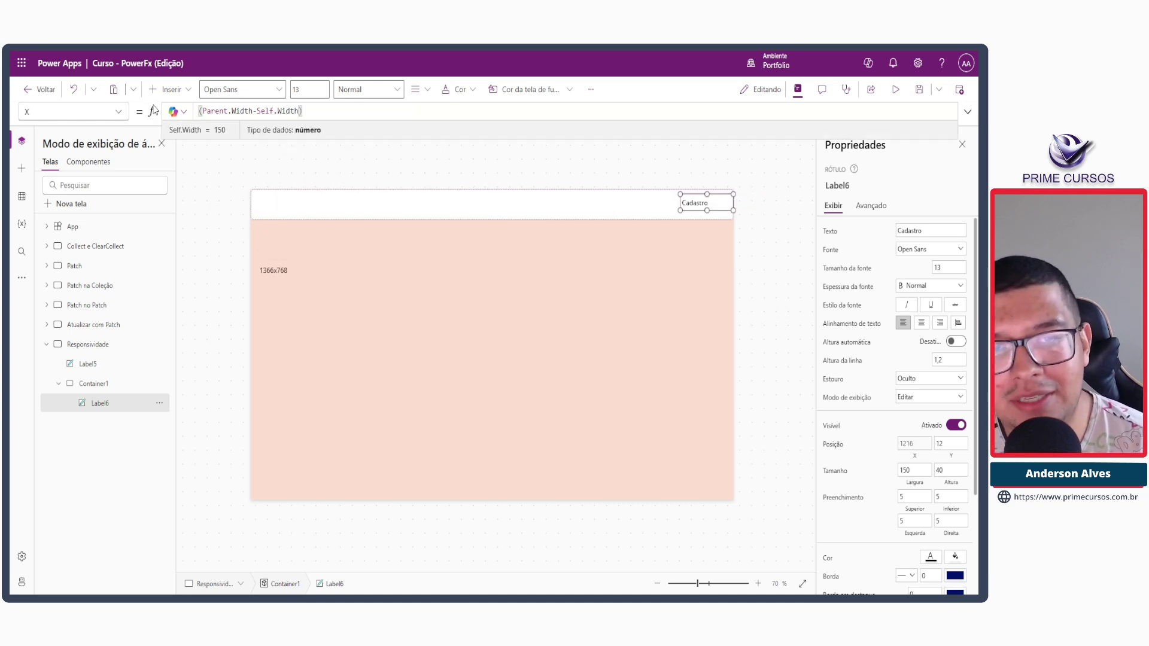
pyautogui.write('*0,0')
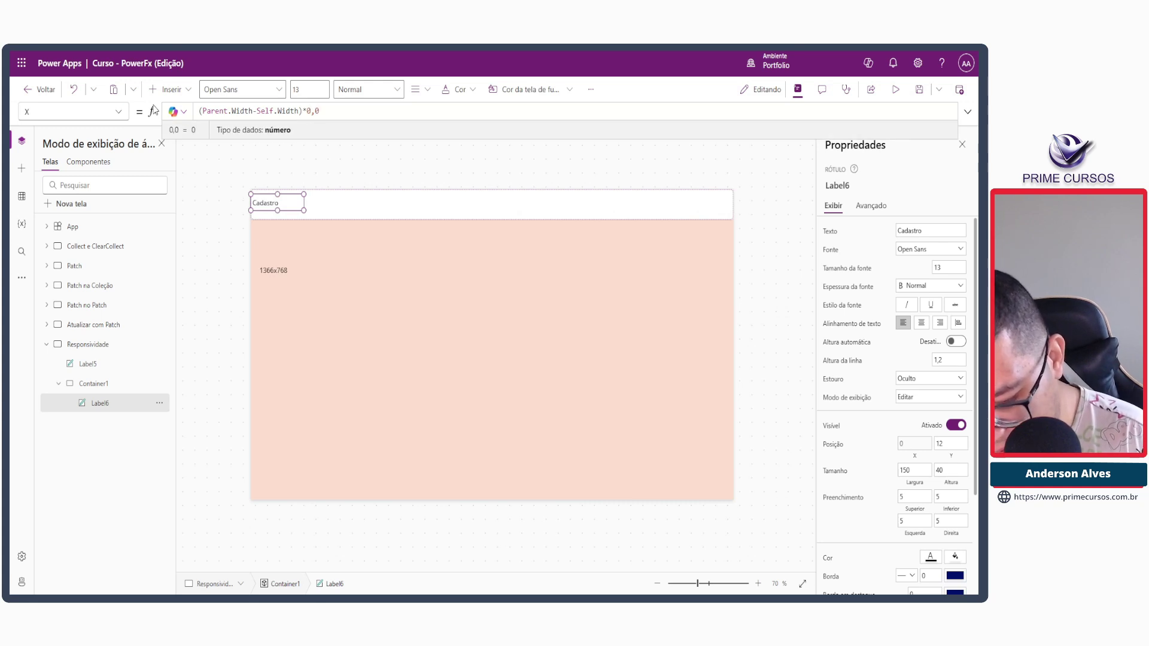
pyautogui.write('3')
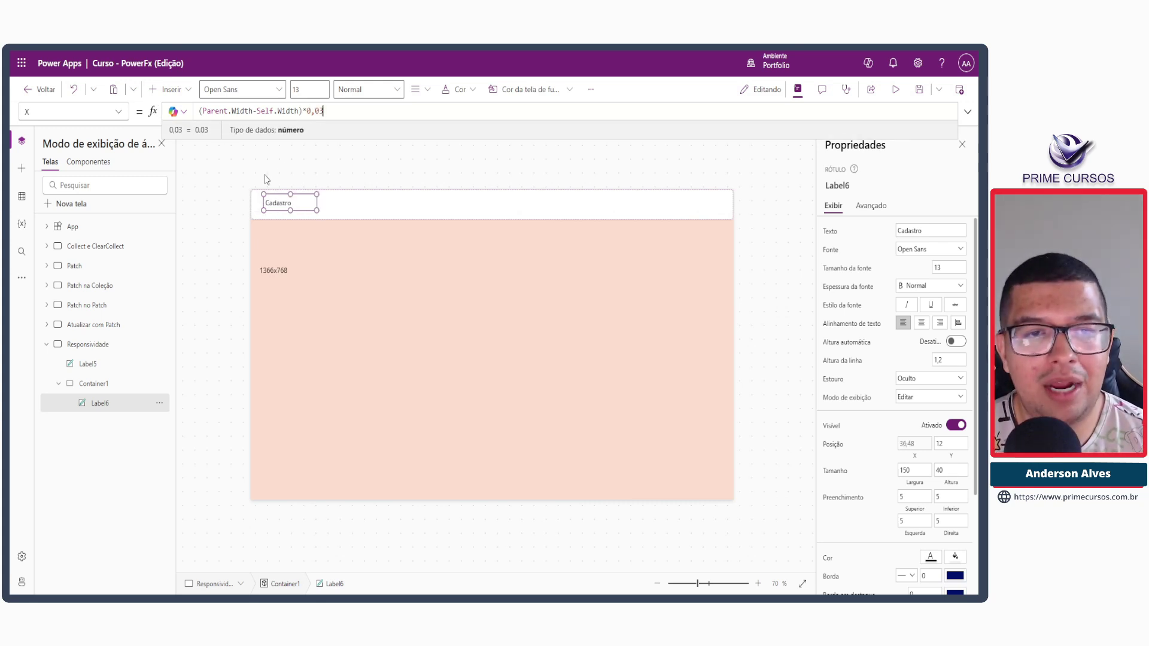
pyautogui.press('BackSpace')
pyautogui.write('2')
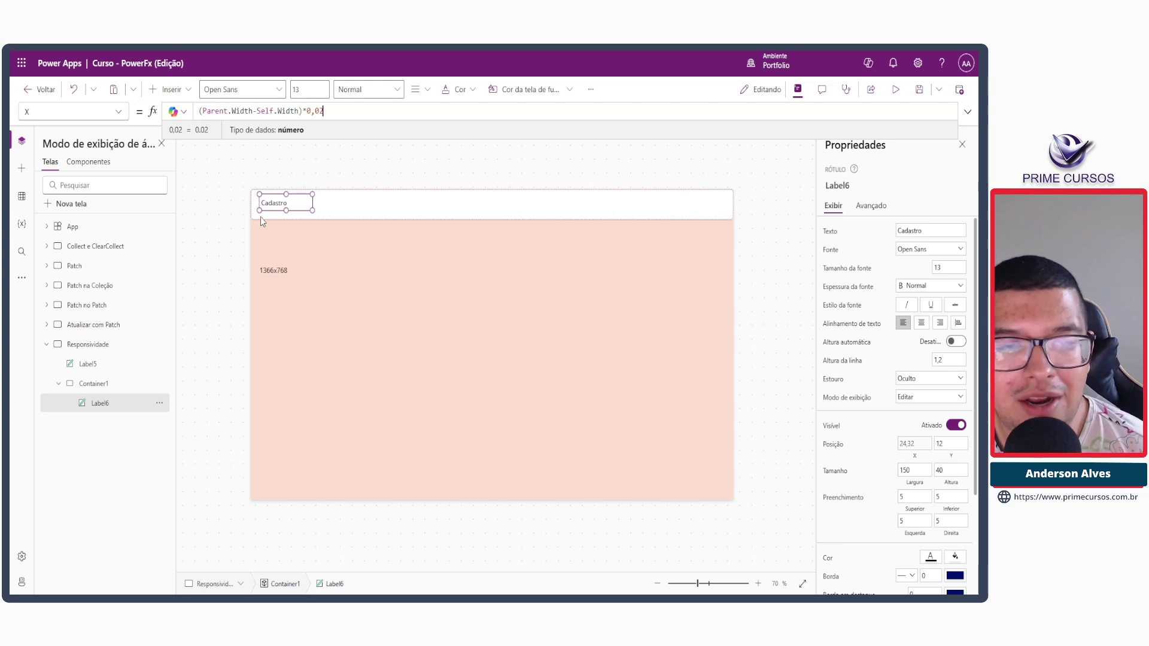
pyautogui.click(240, 203)
pyautogui.click(271, 206)
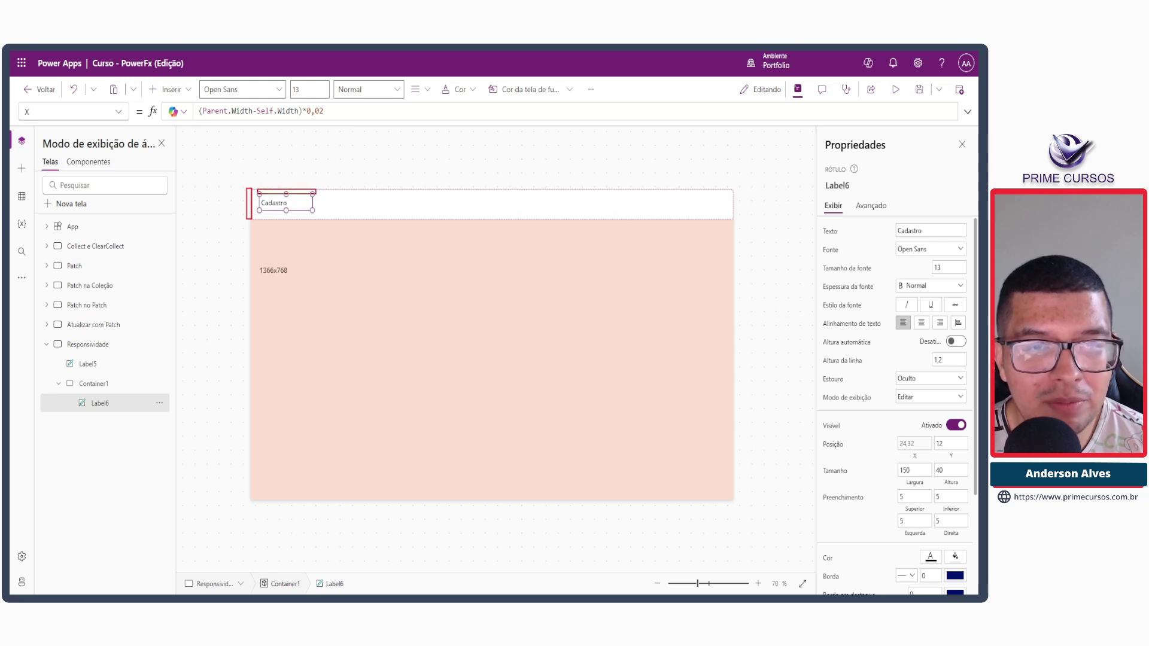
pyautogui.moveTo(259, 219); pyautogui.dragTo(363, 204)
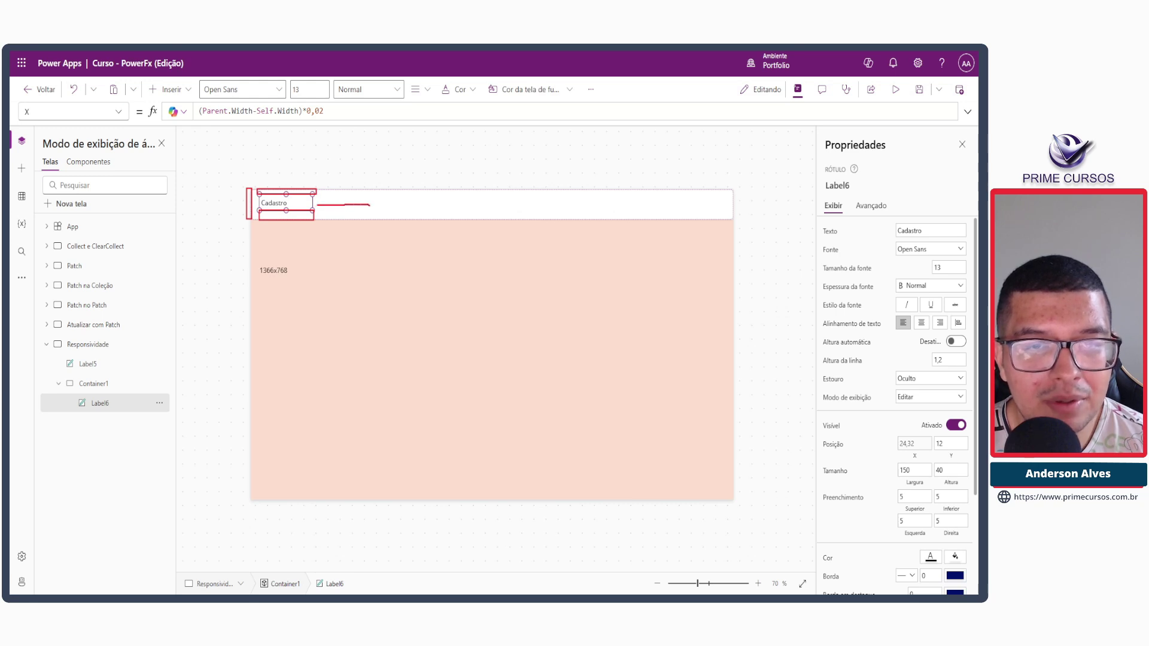
pyautogui.press('Escape')
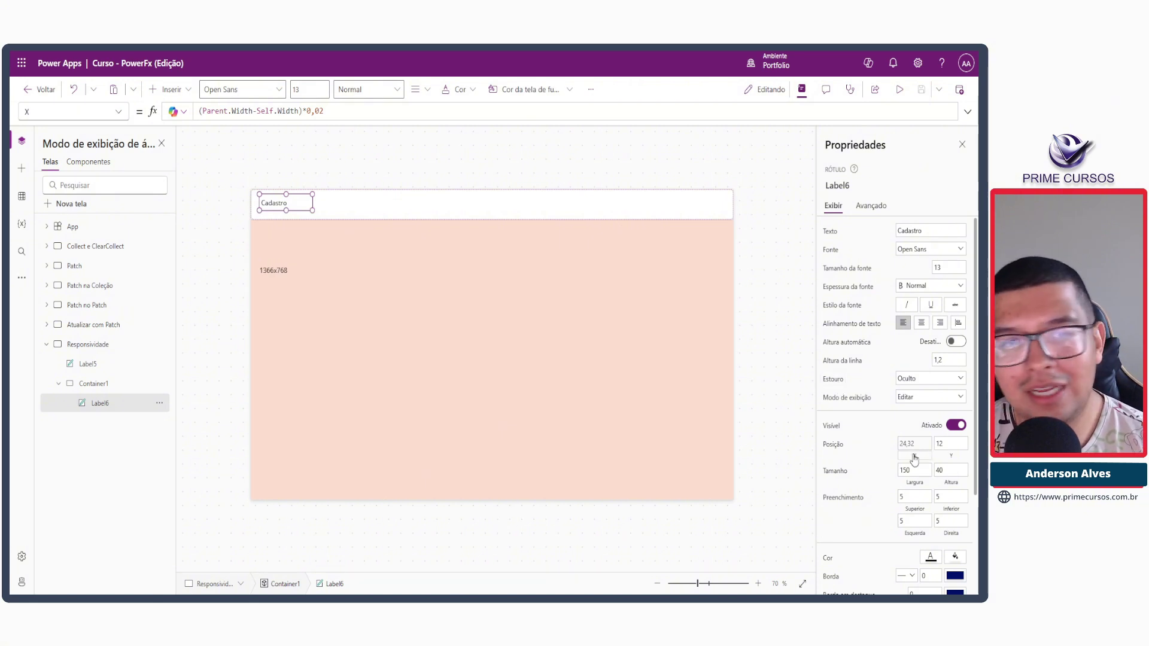
pyautogui.hotkey('ctrl', '2')
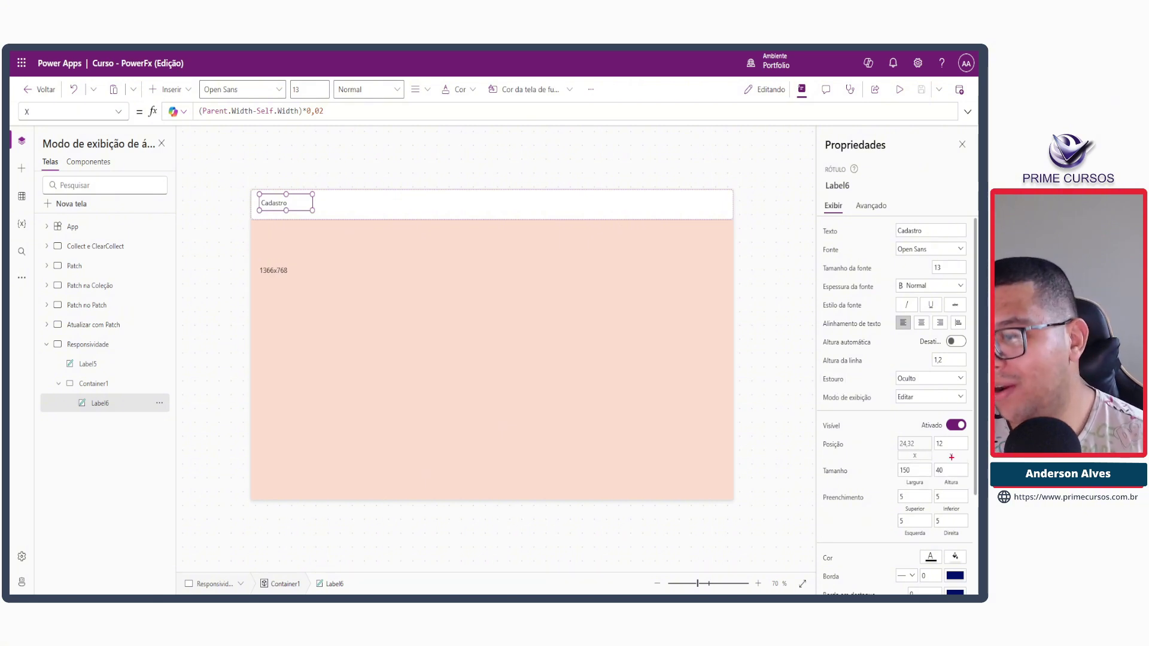
pyautogui.moveTo(936, 451)
pyautogui.mouseDown()
pyautogui.moveTo(964, 459)
pyautogui.moveTo(914, 479)
pyautogui.mouseUp()
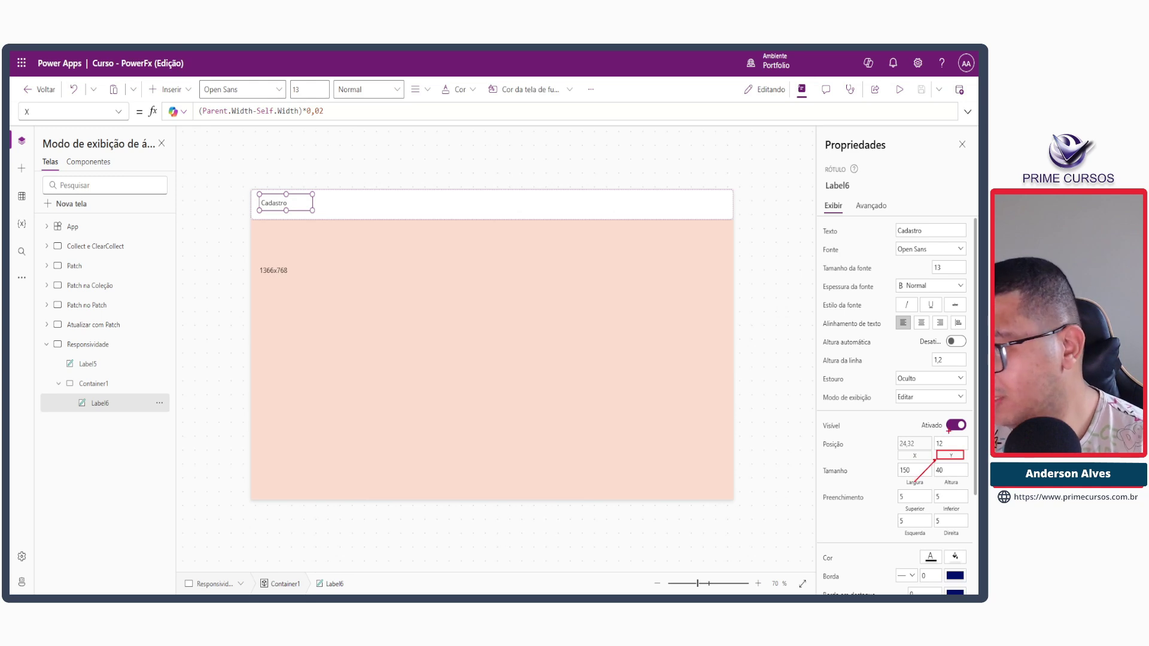
pyautogui.press('Escape')
# Step: Set the Cadastro label's Y position to the formula Parent.Height-Self.Height
pyautogui.click(951, 457)
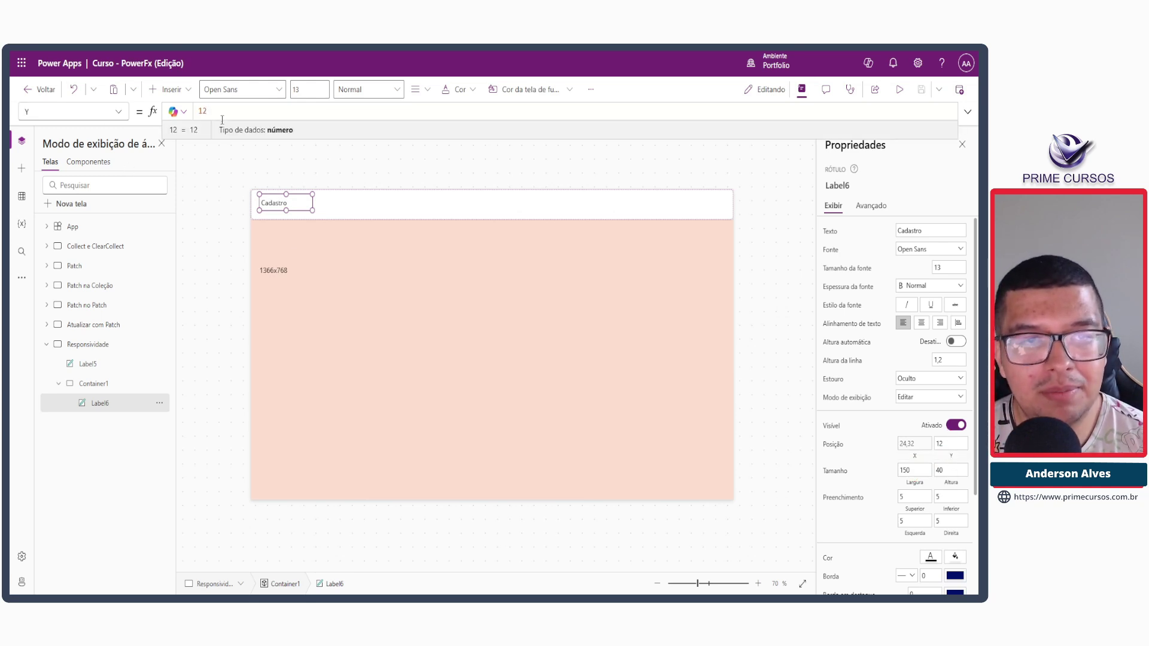
pyautogui.doubleClick(202, 111)
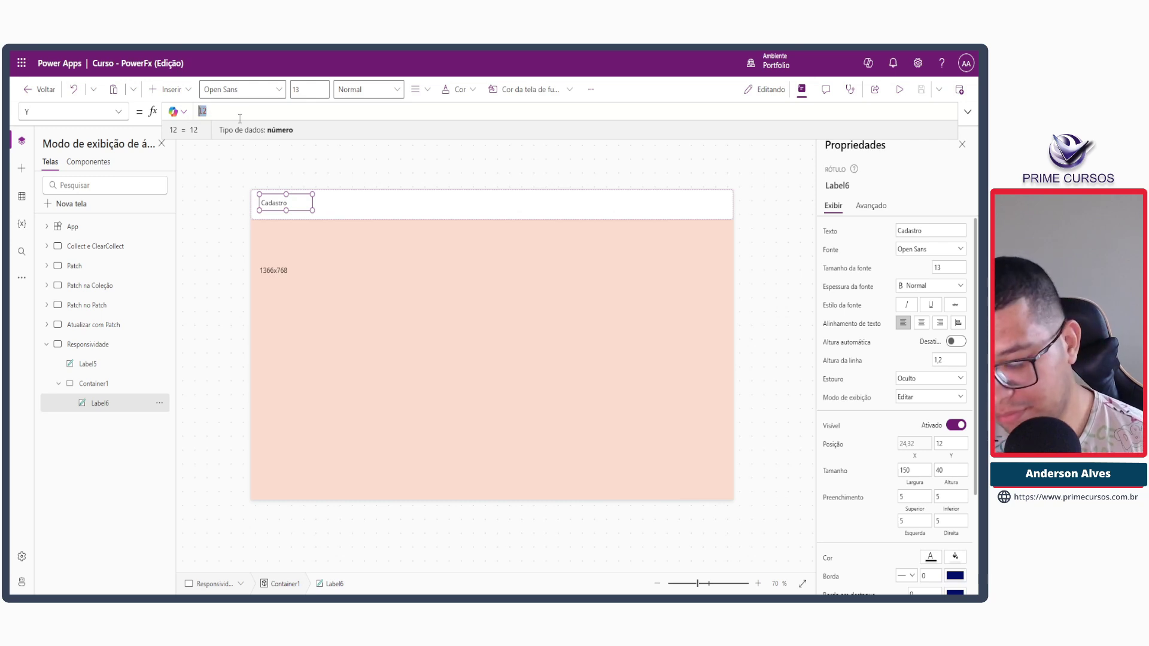
pyautogui.write('Par')
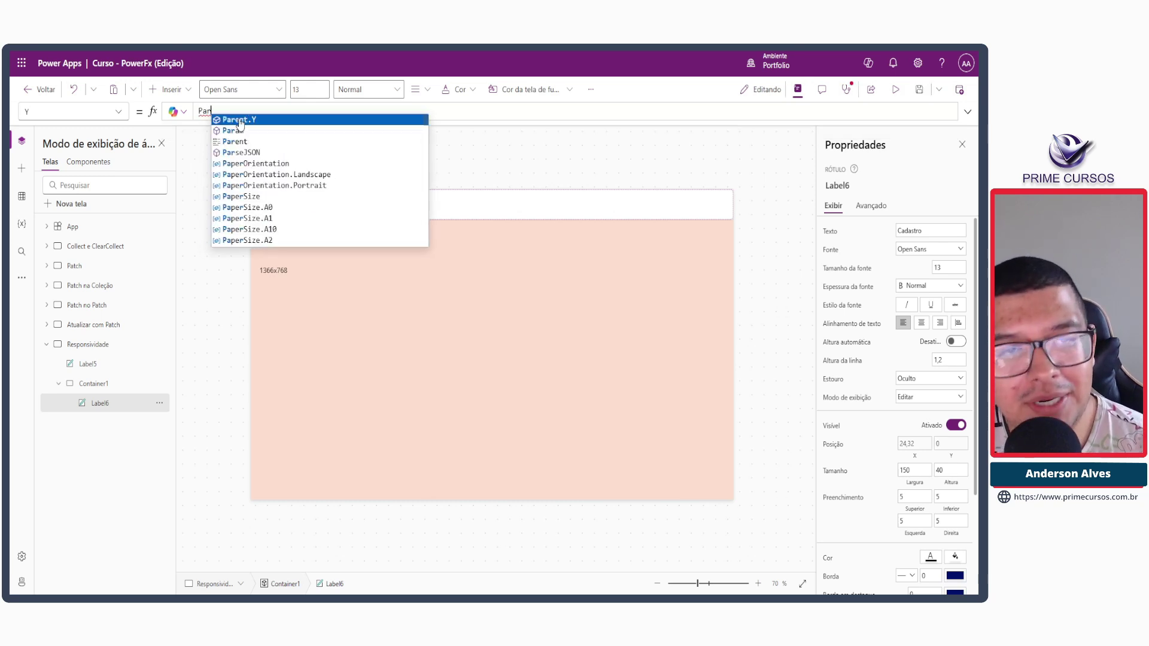
pyautogui.write('ent.He')
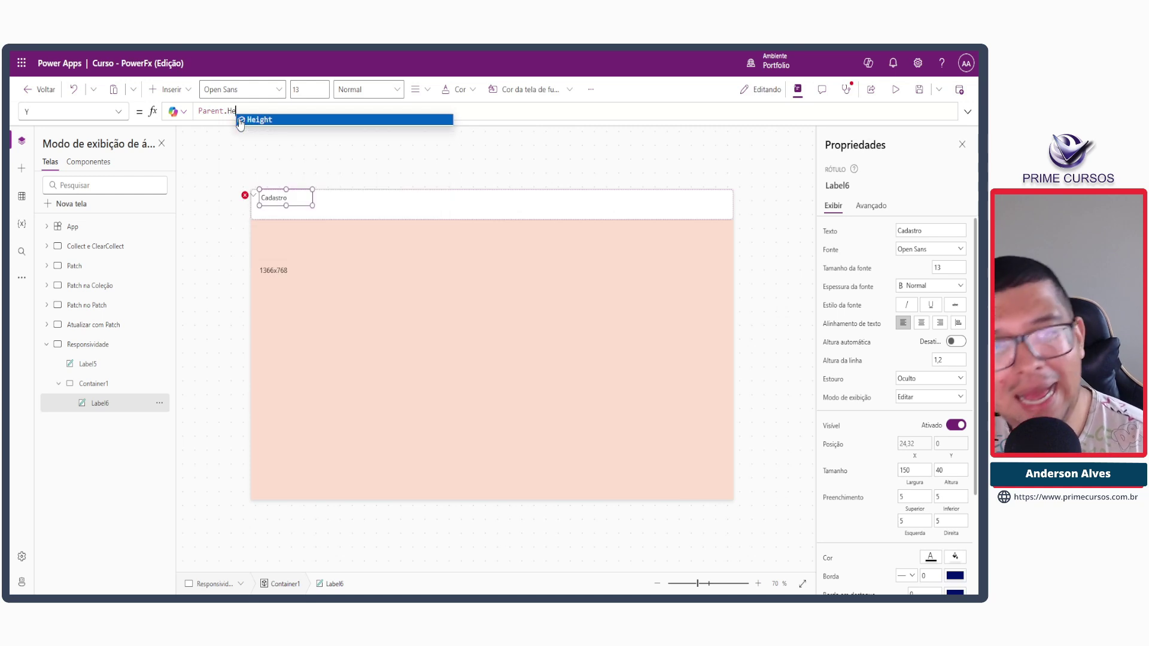
pyautogui.click(251, 120)
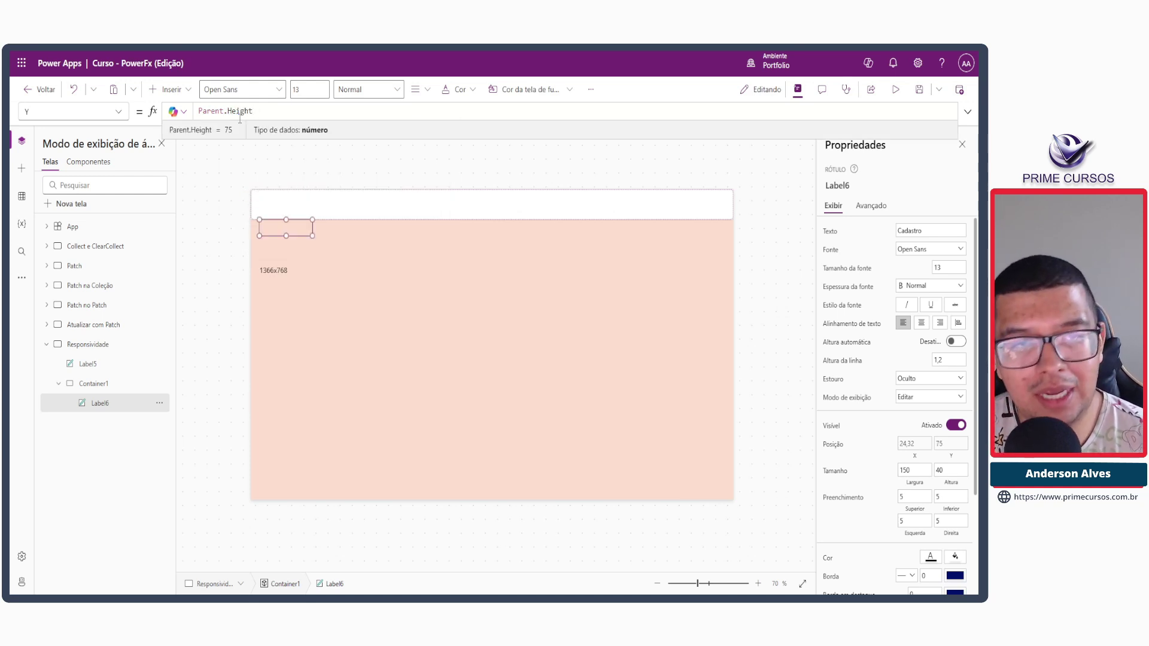
pyautogui.write('-Sle')
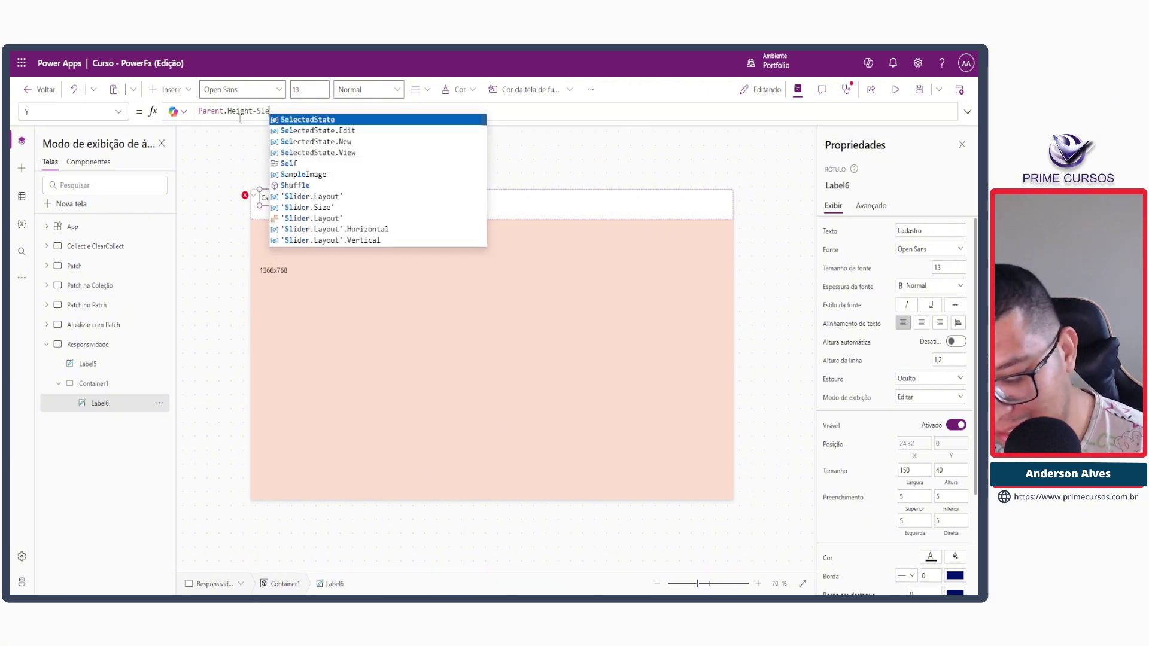
pyautogui.write('f.He')
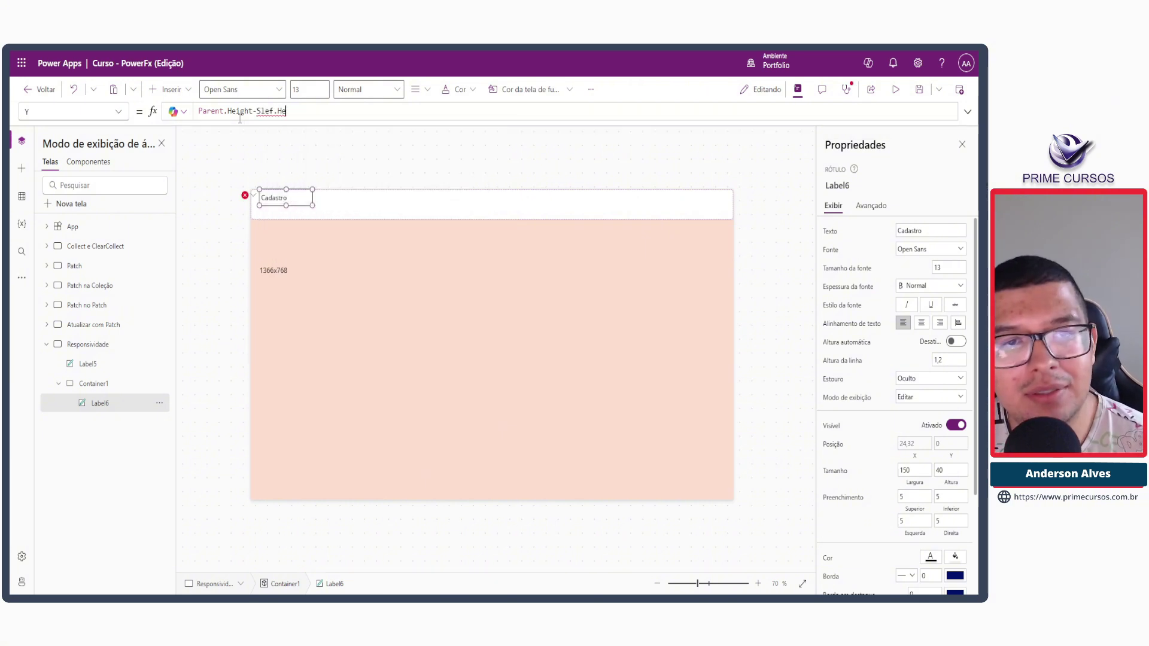
pyautogui.write('Self')
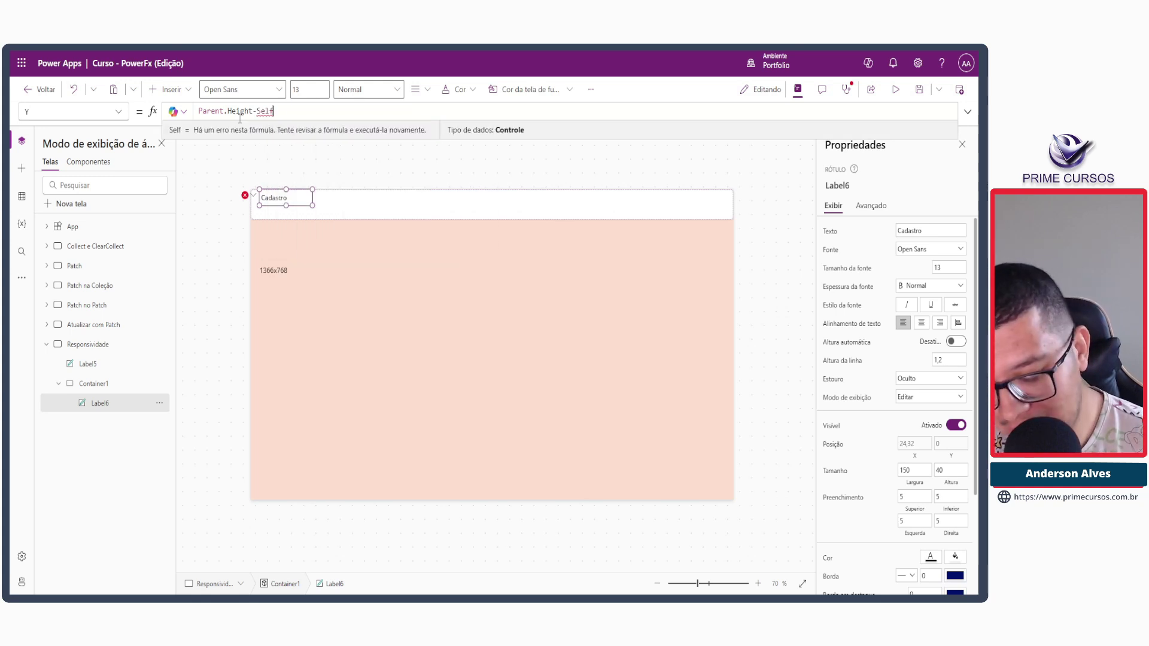
pyautogui.write('.')
pyautogui.hotkey('ctrl', 'h')
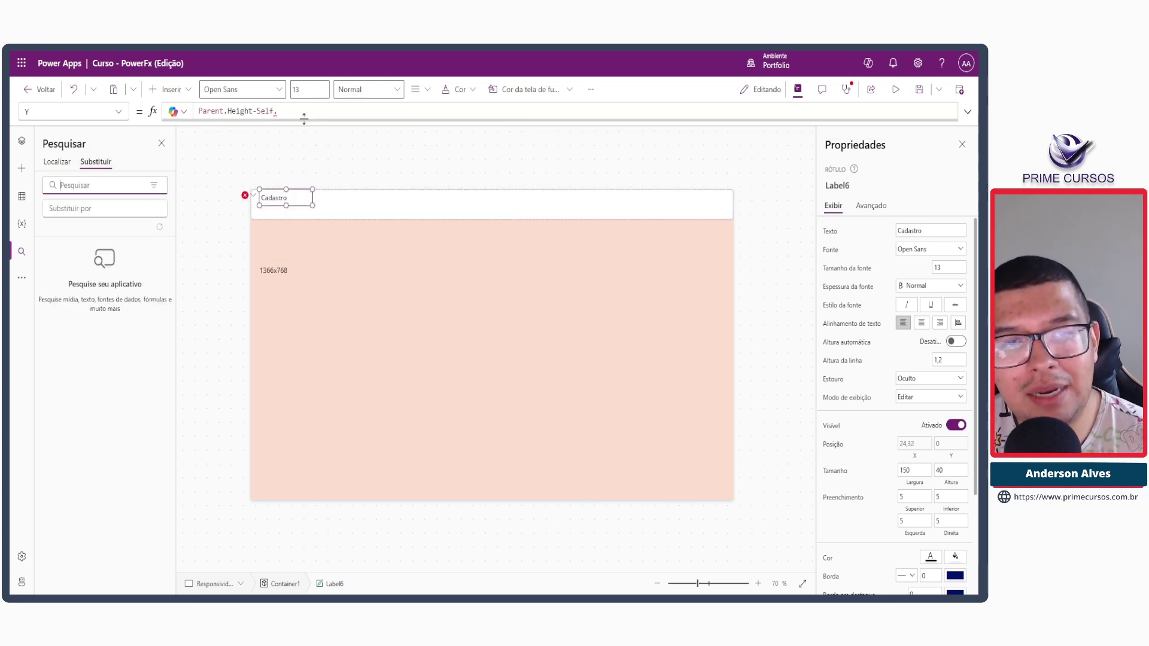
pyautogui.click(322, 112)
pyautogui.write('He')
pyautogui.press('Tab')
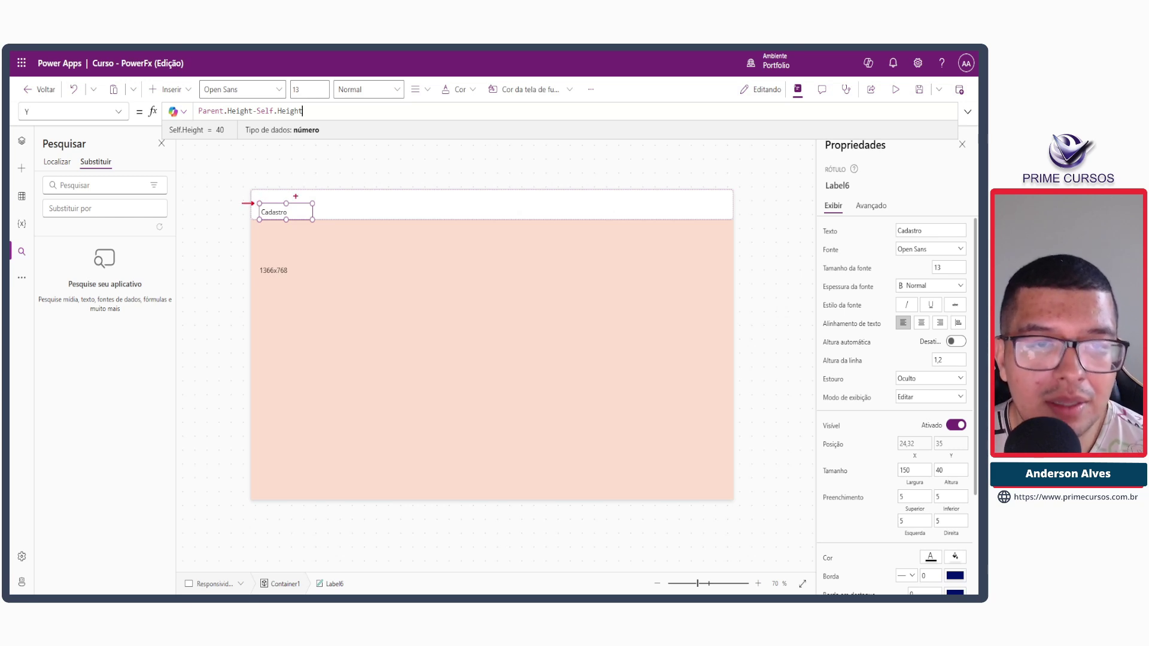
# Step: Enclose the Cadastro label's Y formula in parentheses as (Parent.Height-Self.Height), trying a division by 2 and removing it
pyautogui.click(315, 111)
pyautogui.press('Home')
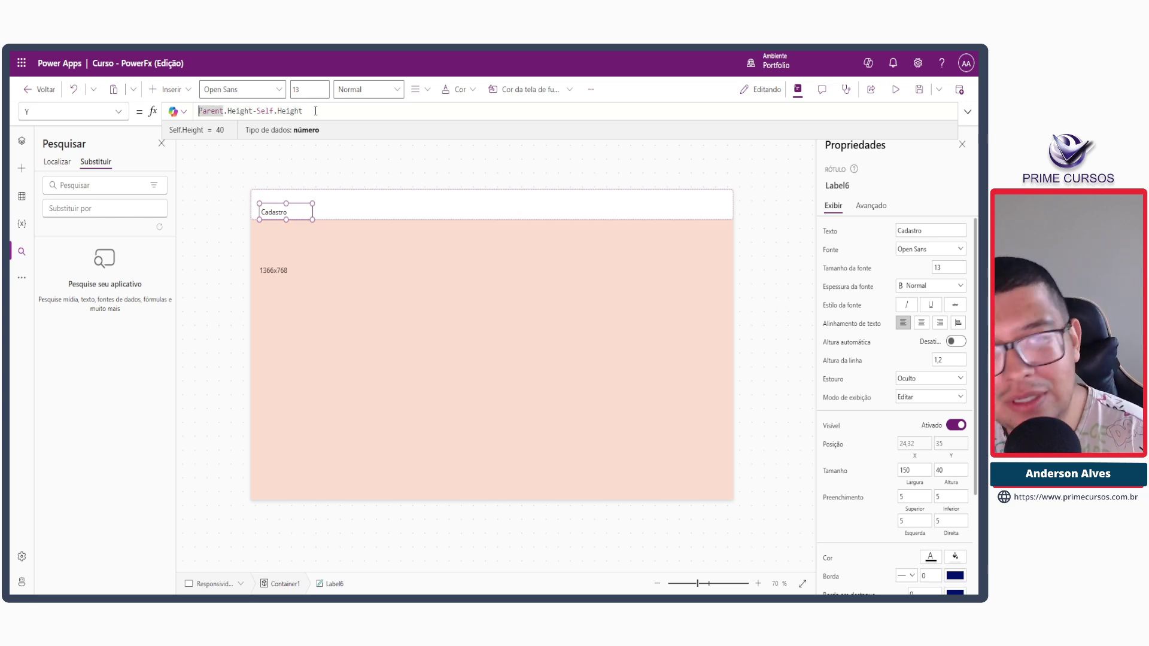
pyautogui.write('(')
pyautogui.press('End')
pyautogui.write(')/2')
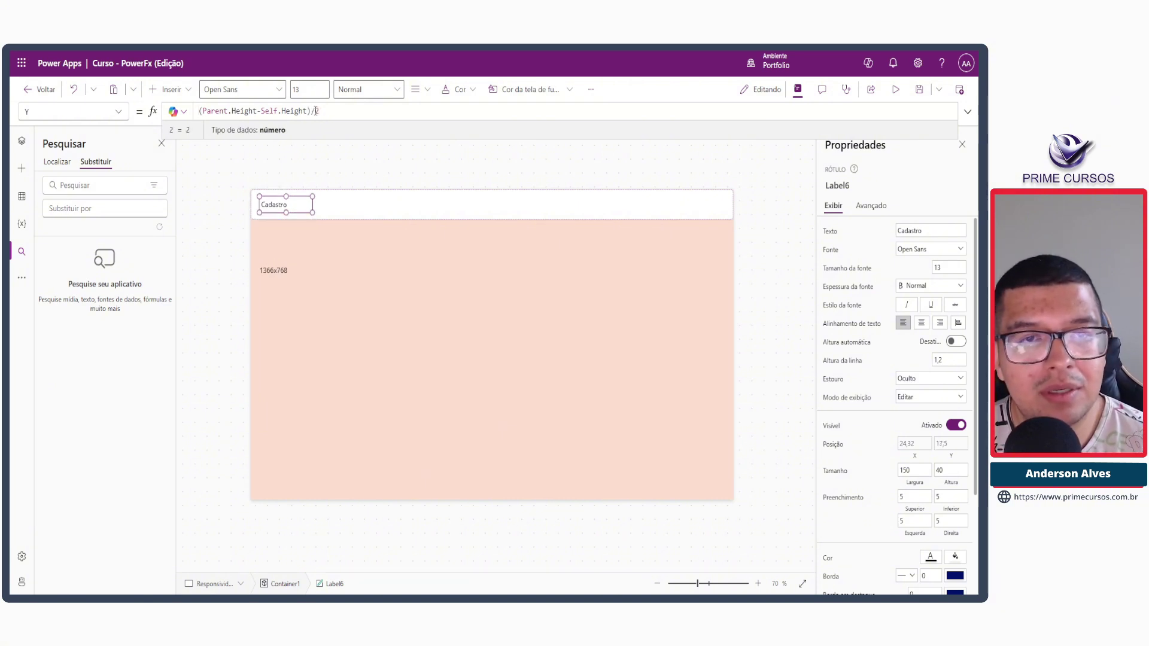
pyautogui.moveTo(311, 111); pyautogui.dragTo(325, 113)
pyautogui.press('BackSpace')
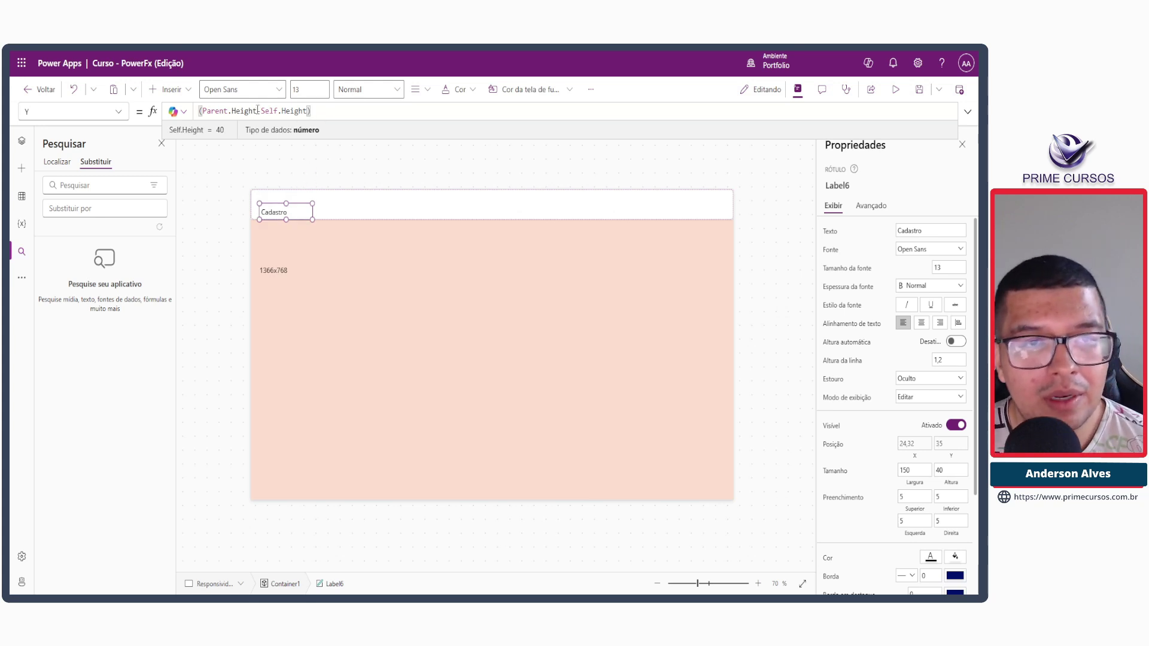
# Step: Examine the values of Parent.Height, Self and the whole expression in the Cadastro label's Y formula
pyautogui.moveTo(258, 111); pyautogui.dragTo(203, 111)
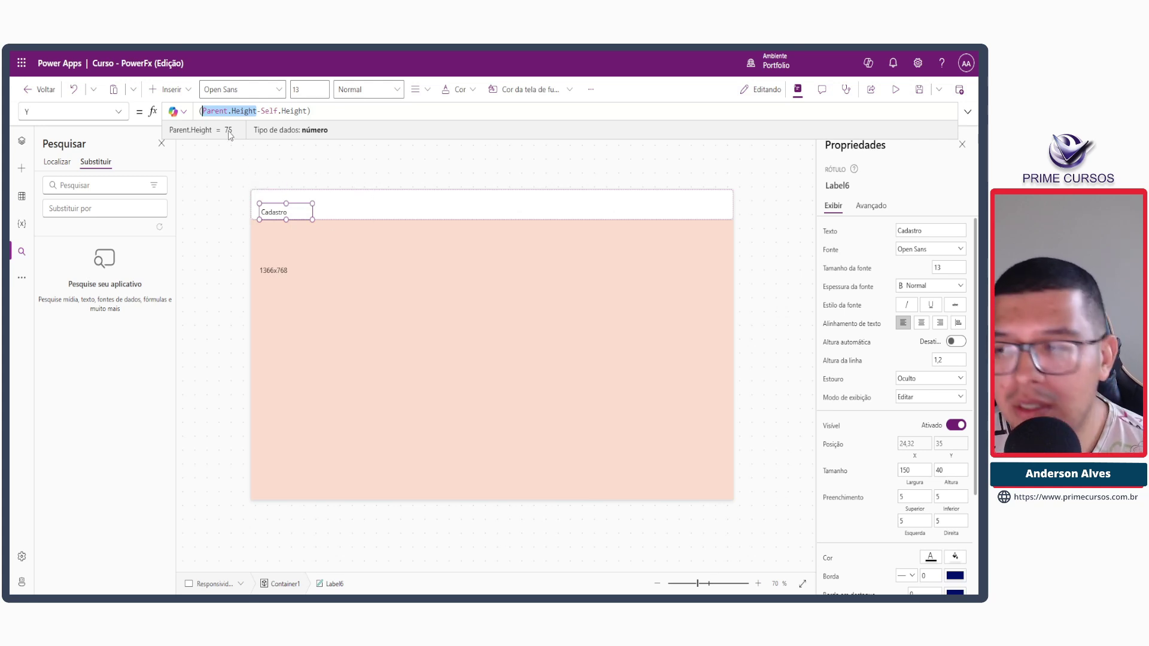
pyautogui.click(173, 90)
pyautogui.click(176, 91)
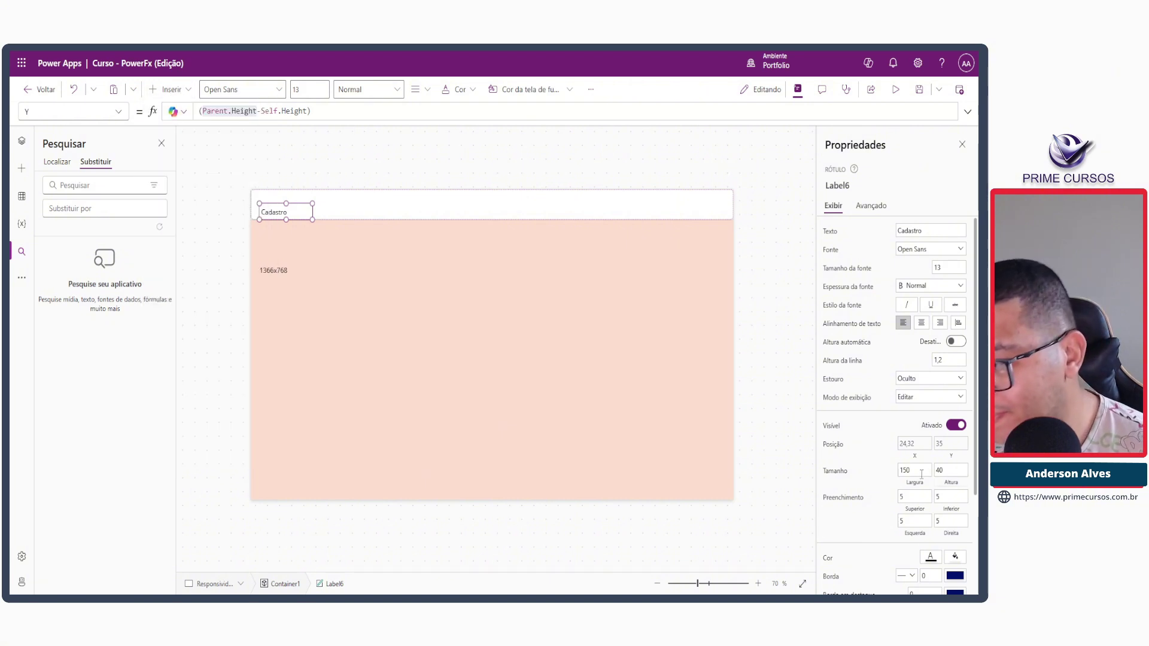
pyautogui.click(232, 111)
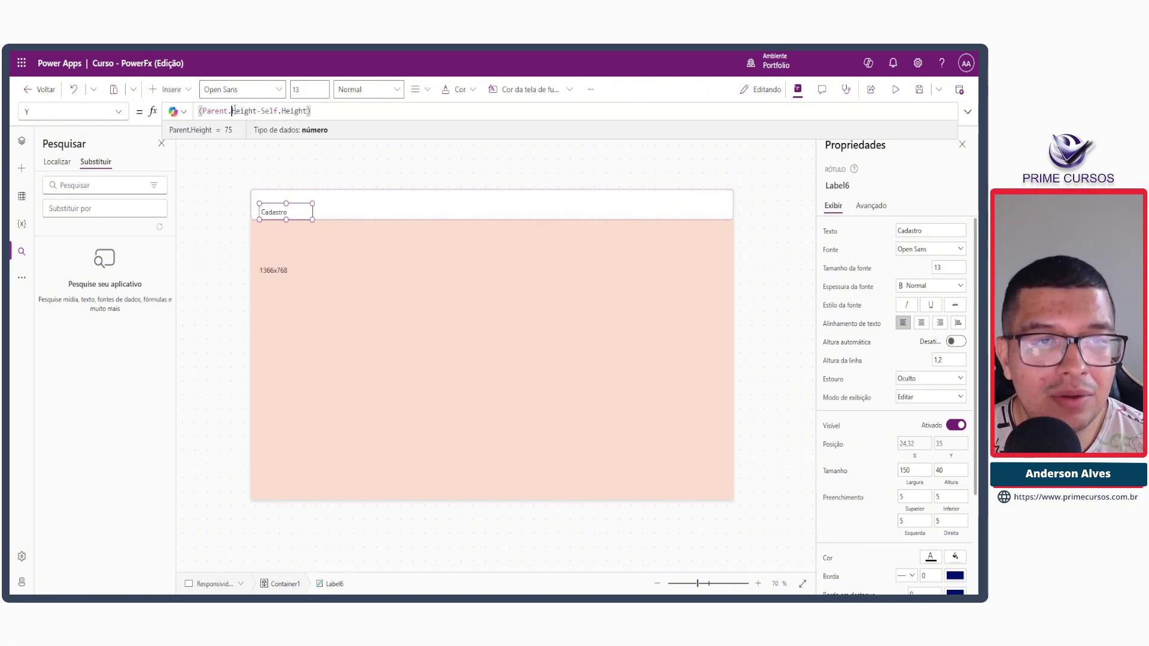
pyautogui.click(276, 111)
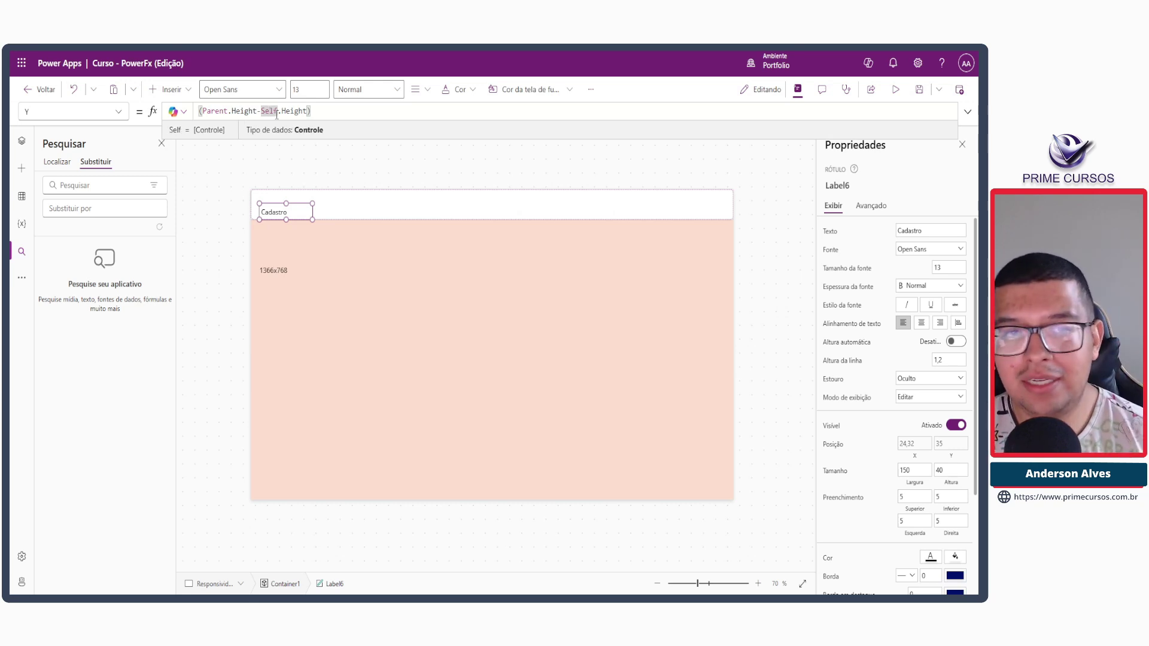
pyautogui.moveTo(316, 111); pyautogui.dragTo(177, 117)
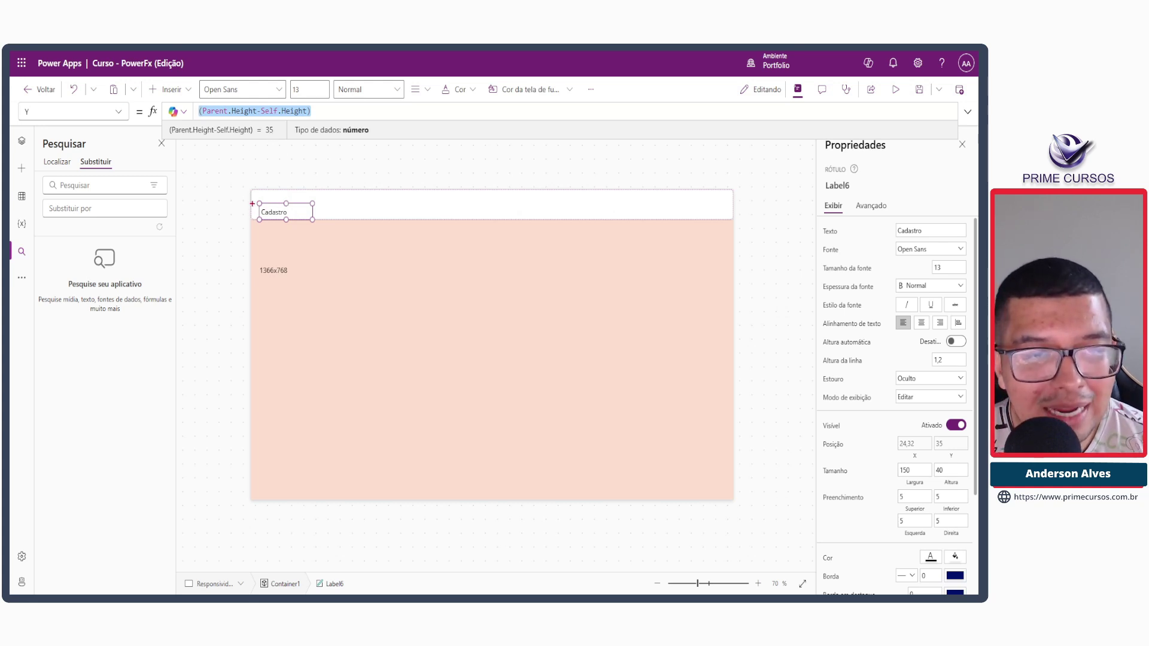
pyautogui.moveTo(252, 204); pyautogui.dragTo(222, 203)
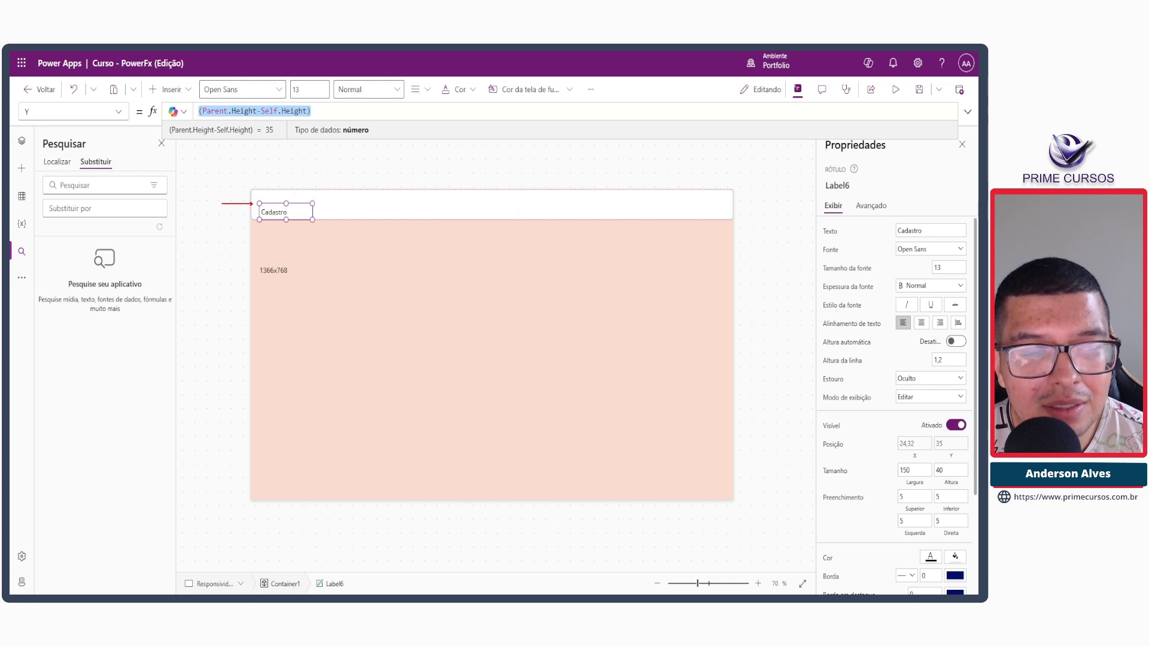
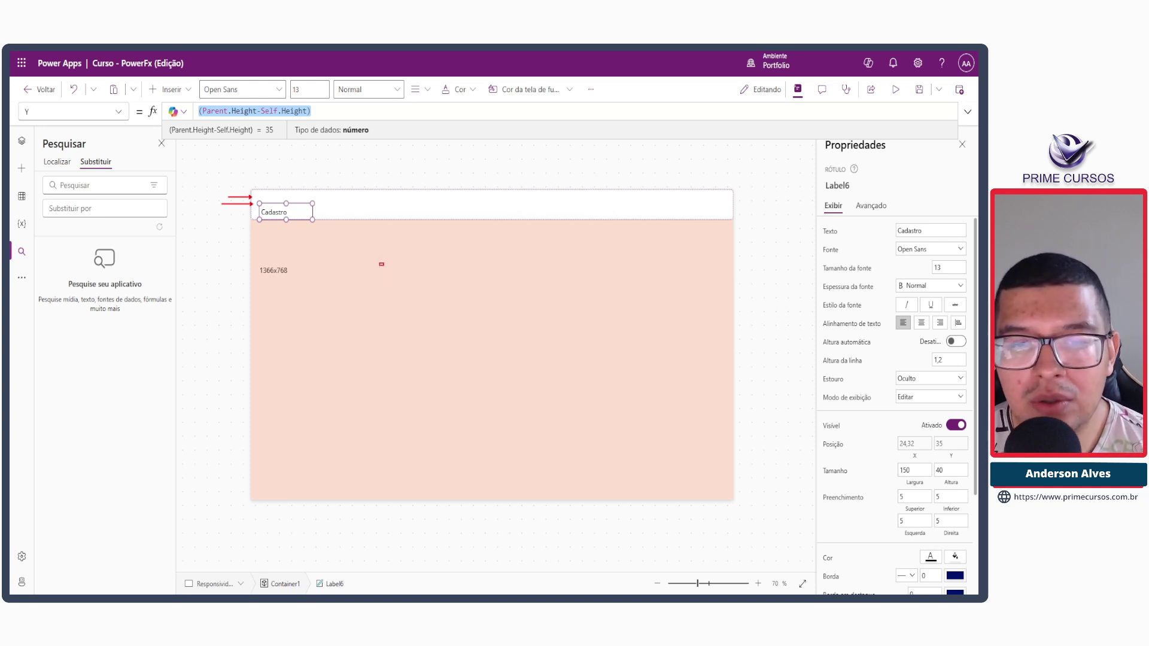
pyautogui.moveTo(380, 263); pyautogui.dragTo(434, 283)
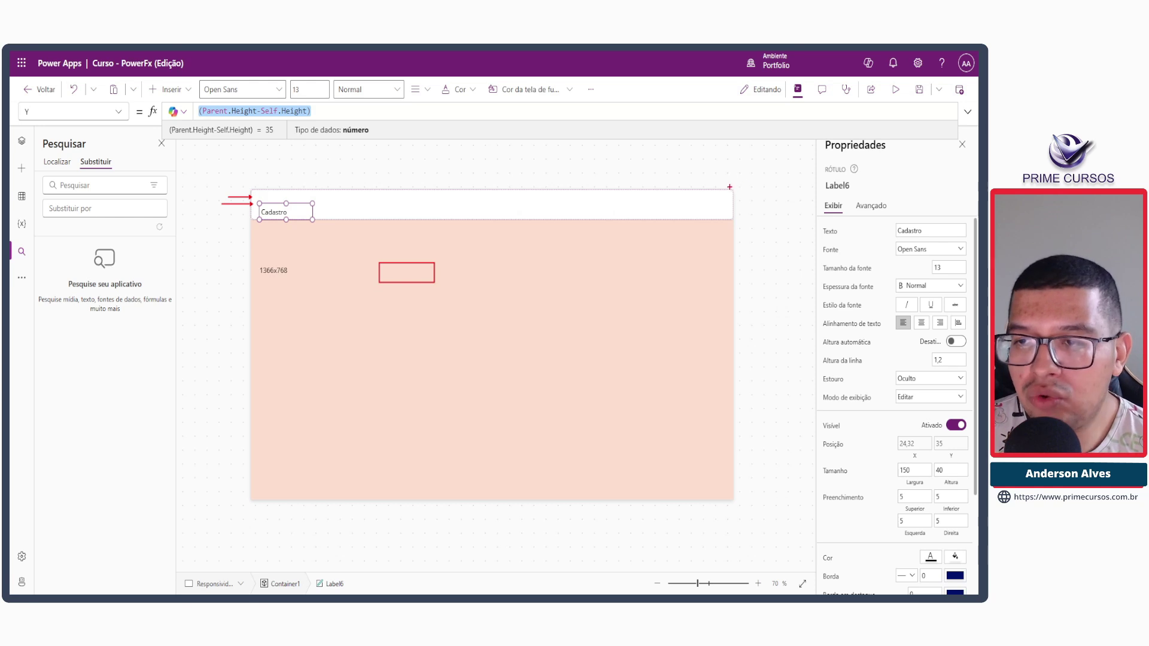
pyautogui.moveTo(730, 189)
pyautogui.mouseDown()
pyautogui.moveTo(715, 220)
pyautogui.moveTo(747, 194)
pyautogui.moveTo(750, 216)
pyautogui.moveTo(766, 202)
pyautogui.moveTo(769, 213)
pyautogui.mouseUp()
pyautogui.moveTo(441, 263); pyautogui.dragTo(454, 273)
pyautogui.moveTo(453, 267)
pyautogui.mouseDown()
pyautogui.moveTo(456, 282)
pyautogui.moveTo(470, 278)
pyautogui.mouseUp()
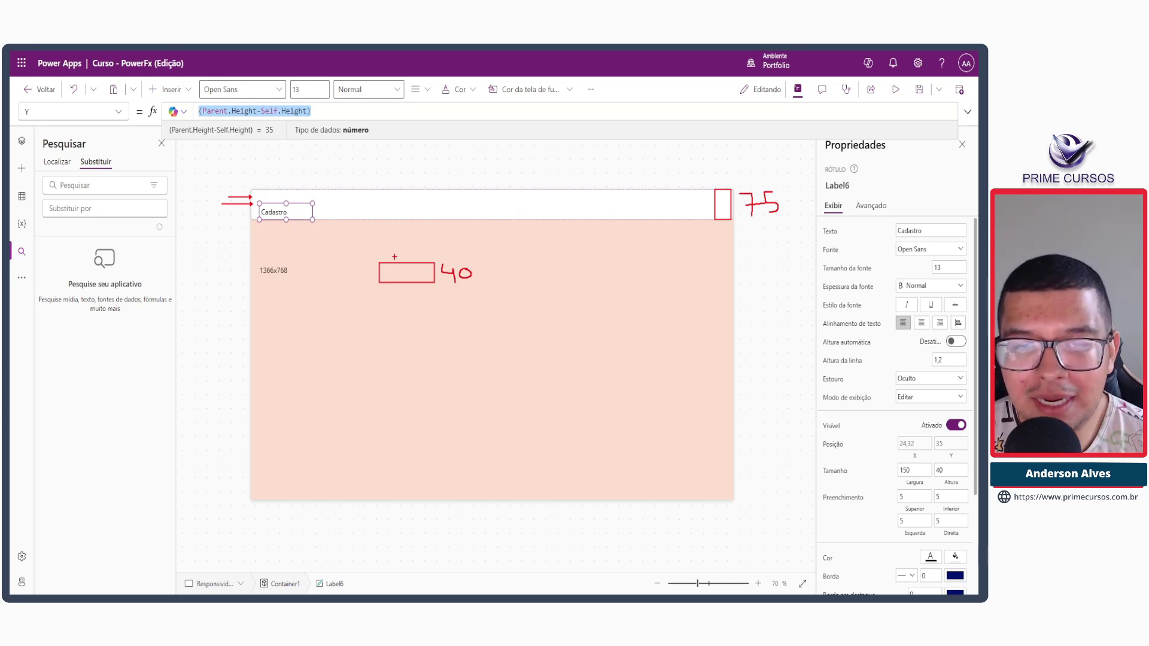
pyautogui.moveTo(394, 255)
pyautogui.mouseDown()
pyautogui.moveTo(405, 252)
pyautogui.moveTo(396, 296)
pyautogui.mouseUp()
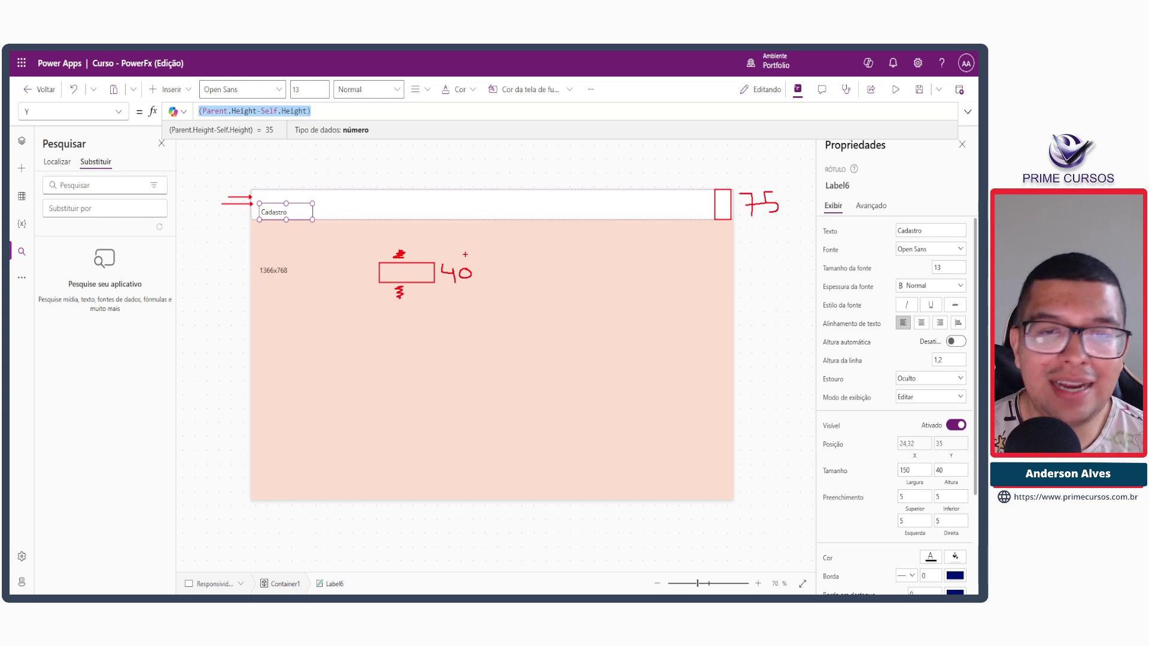
pyautogui.moveTo(413, 253); pyautogui.dragTo(413, 245)
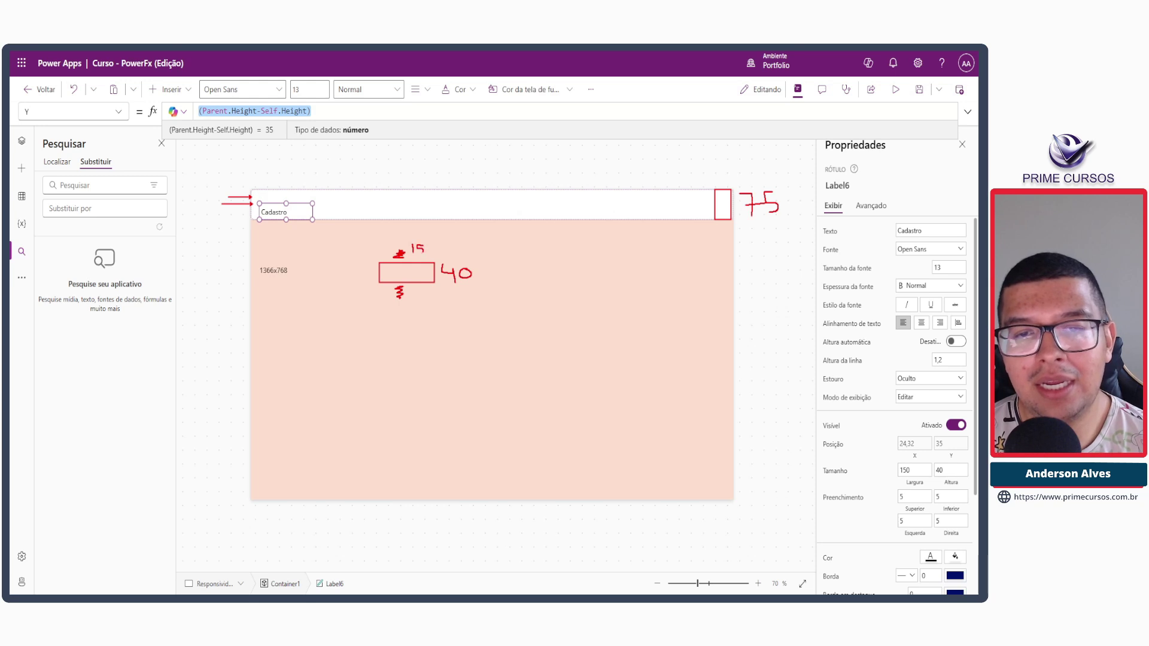
pyautogui.moveTo(413, 248); pyautogui.dragTo(417, 301)
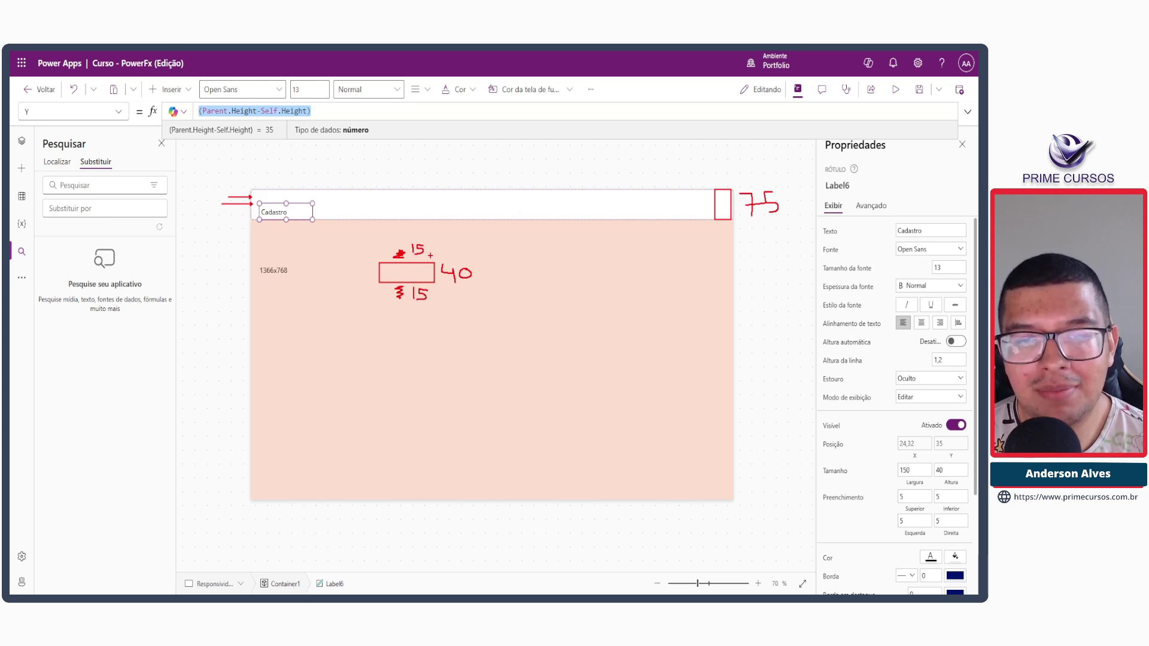
pyautogui.moveTo(430, 253); pyautogui.dragTo(431, 256)
pyautogui.moveTo(439, 318); pyautogui.dragTo(441, 334)
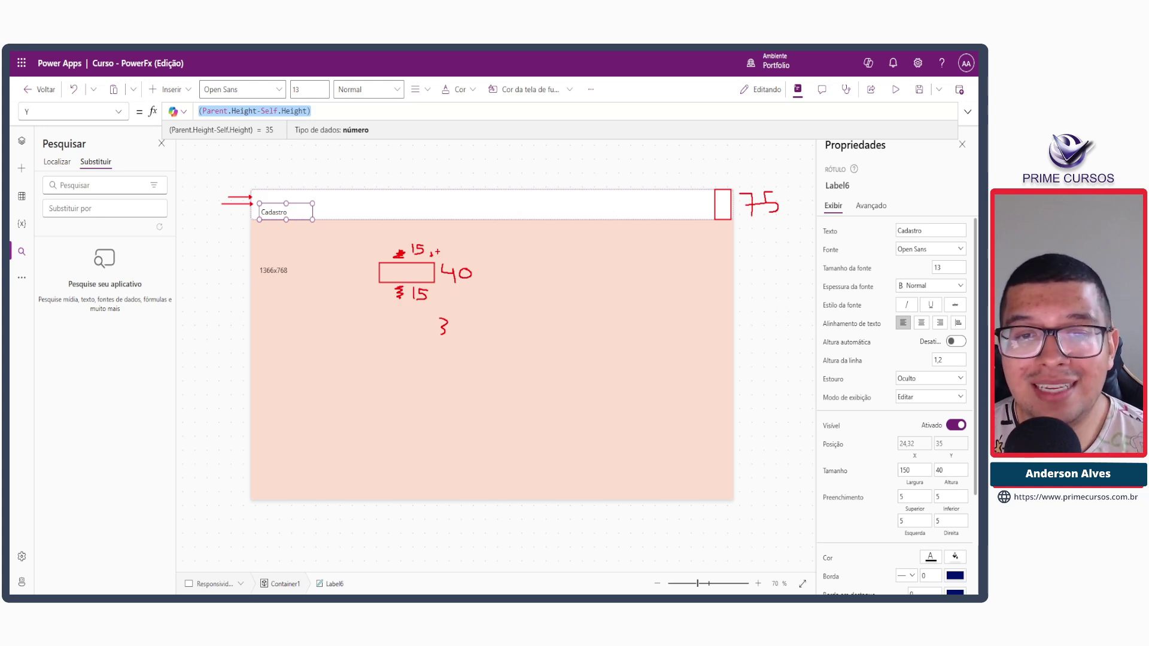
pyautogui.press('Escape')
# Step: Try dividing the Cadastro label's Y formula by 2, and remove the division again
pyautogui.press('End')
pyautogui.write('/2')
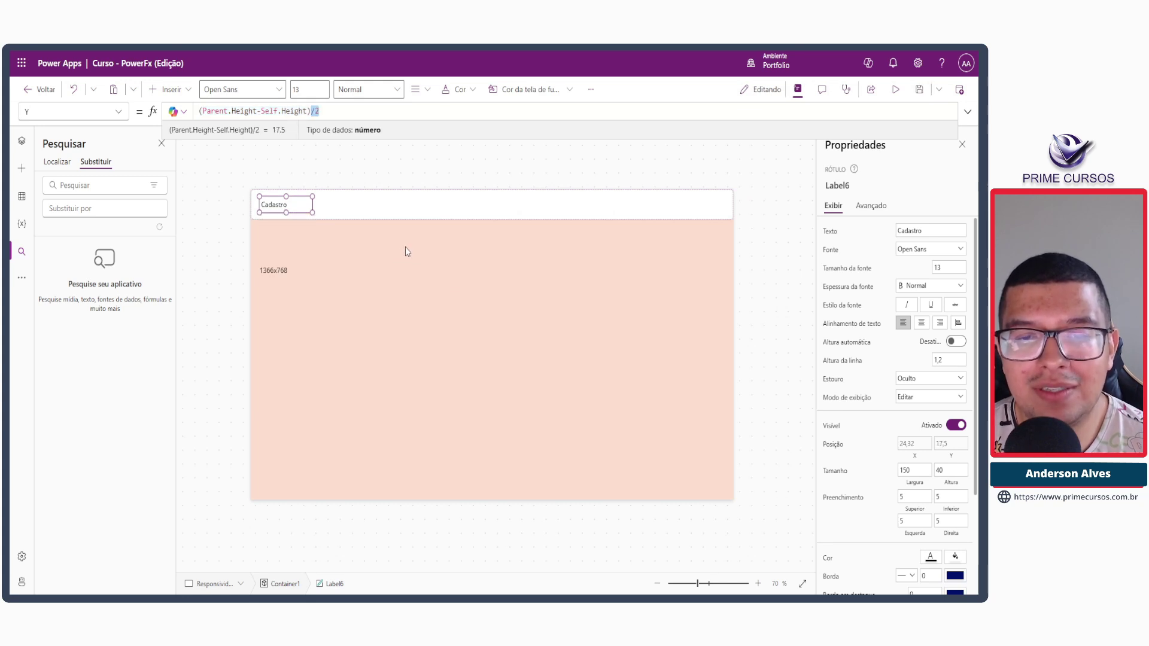
pyautogui.hotkey('ctrl', '2')
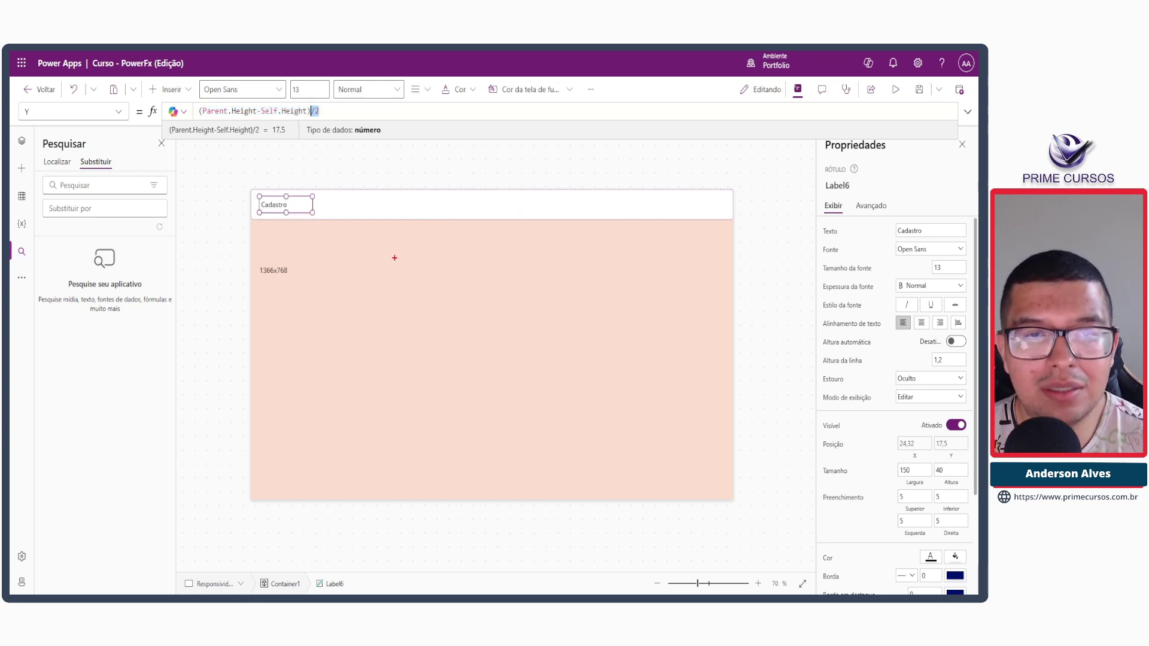
pyautogui.press('Escape')
pyautogui.press('BackSpace')
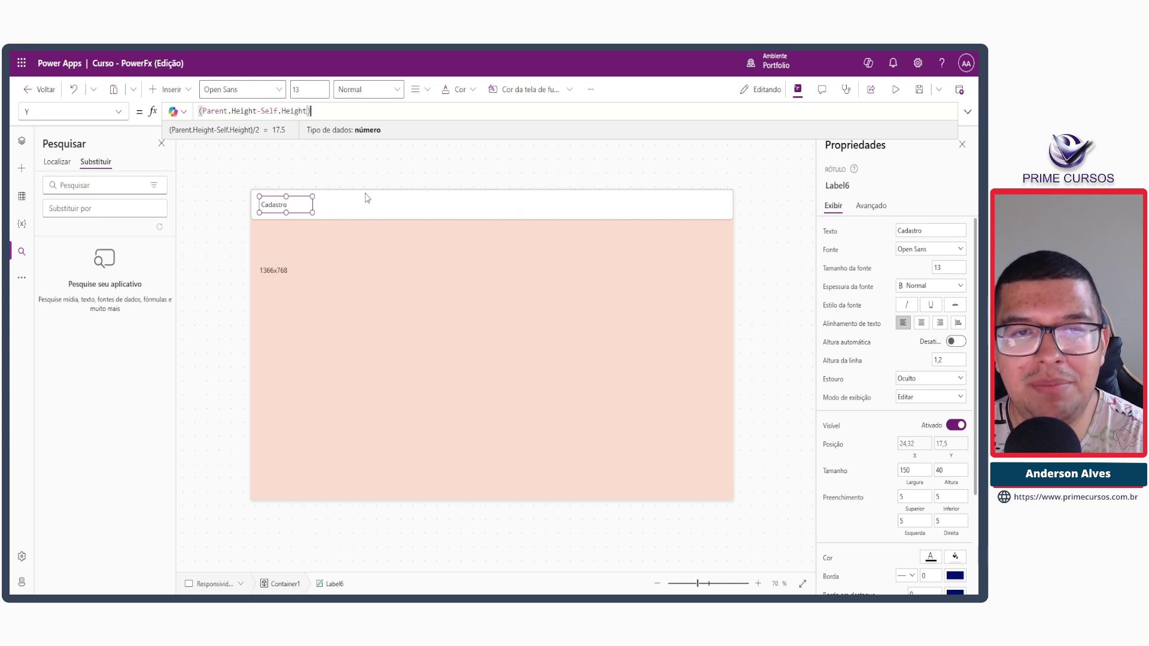
pyautogui.hotkey('ctrl', '2')
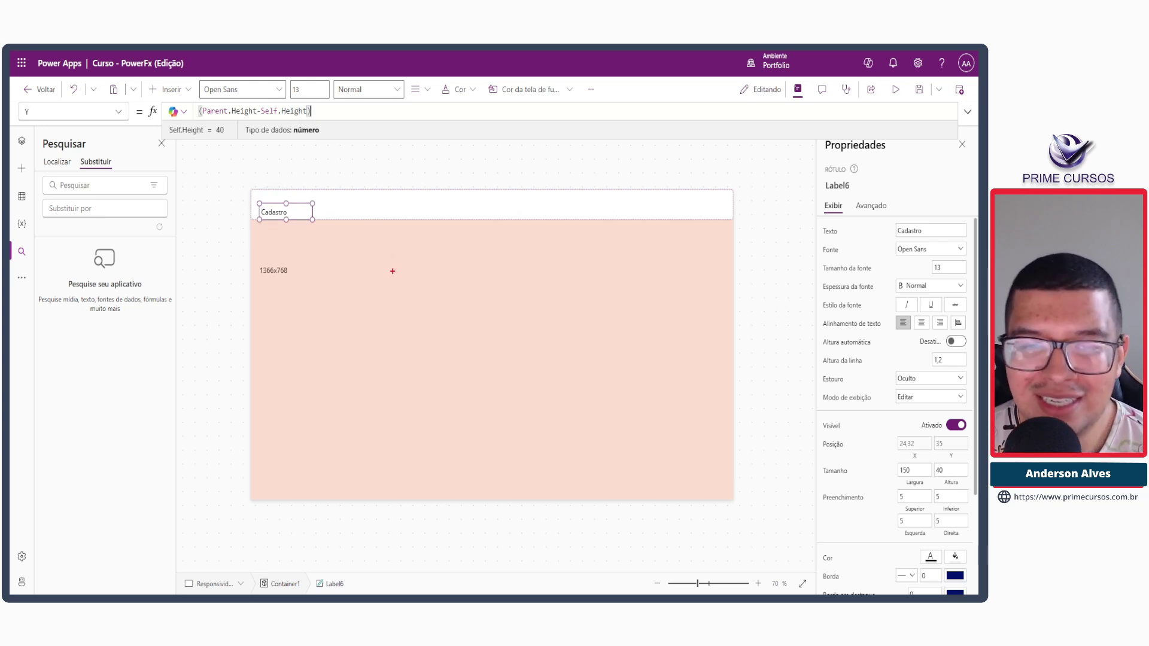
pyautogui.moveTo(393, 271); pyautogui.dragTo(477, 308)
pyautogui.press('e')
pyautogui.moveTo(417, 287); pyautogui.dragTo(495, 319)
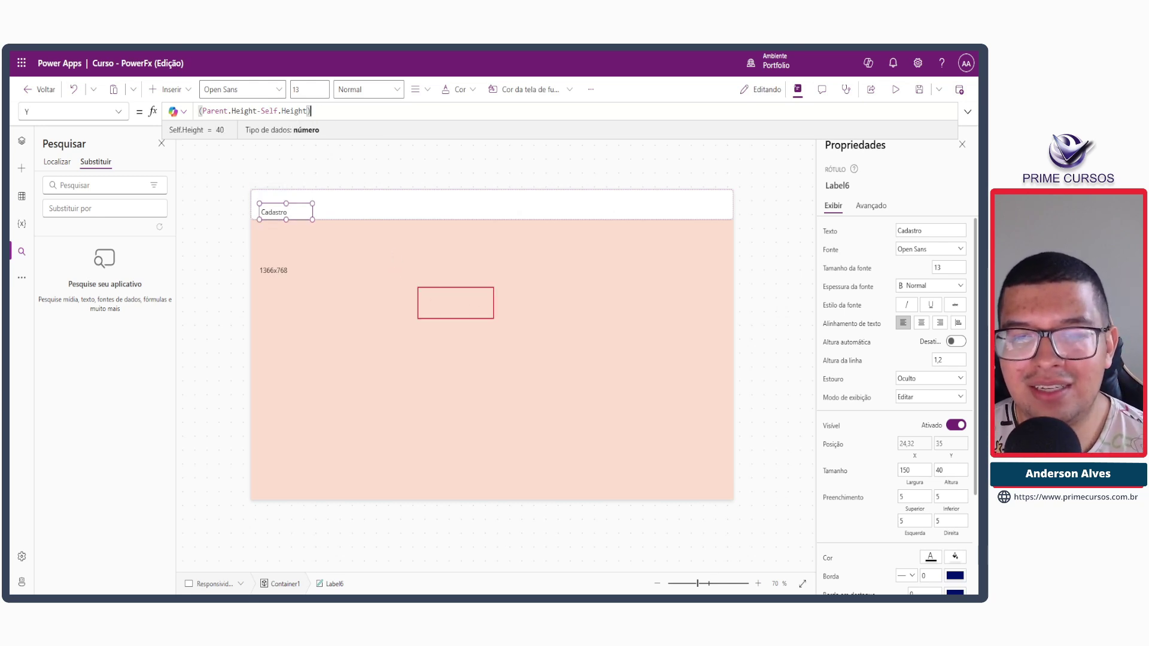
pyautogui.moveTo(620, 233)
pyautogui.mouseDown()
pyautogui.moveTo(640, 276)
pyautogui.moveTo(651, 234)
pyautogui.moveTo(645, 277)
pyautogui.mouseUp()
pyautogui.moveTo(692, 241); pyautogui.dragTo(697, 223)
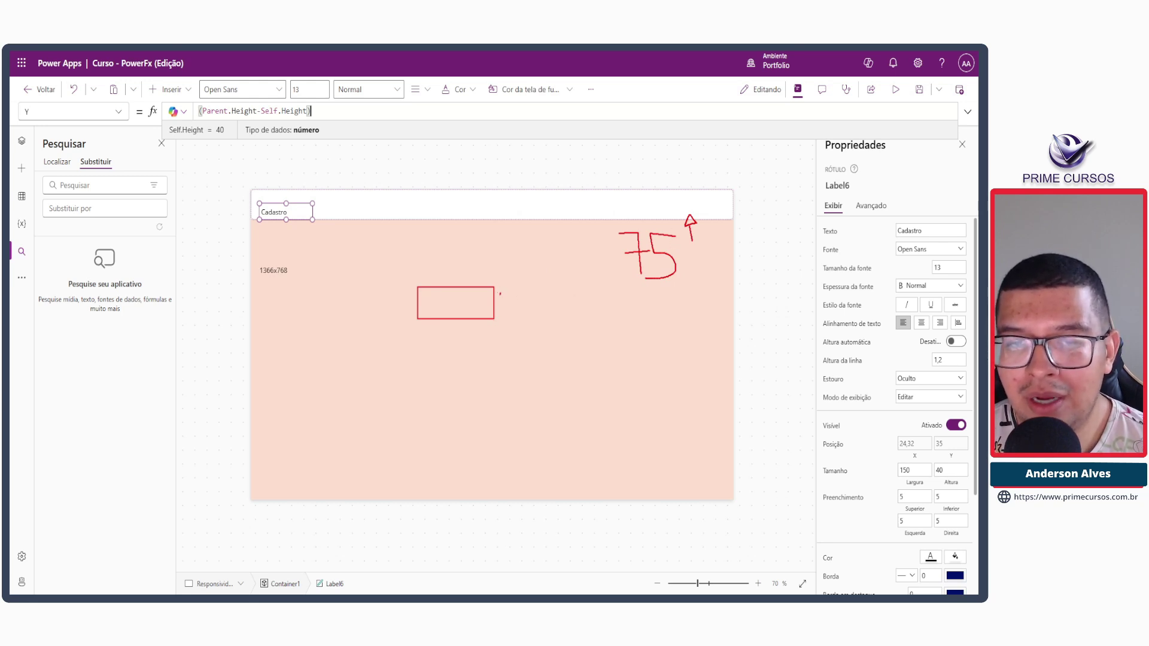
pyautogui.moveTo(499, 294)
pyautogui.mouseDown()
pyautogui.moveTo(515, 318)
pyautogui.moveTo(531, 311)
pyautogui.mouseUp()
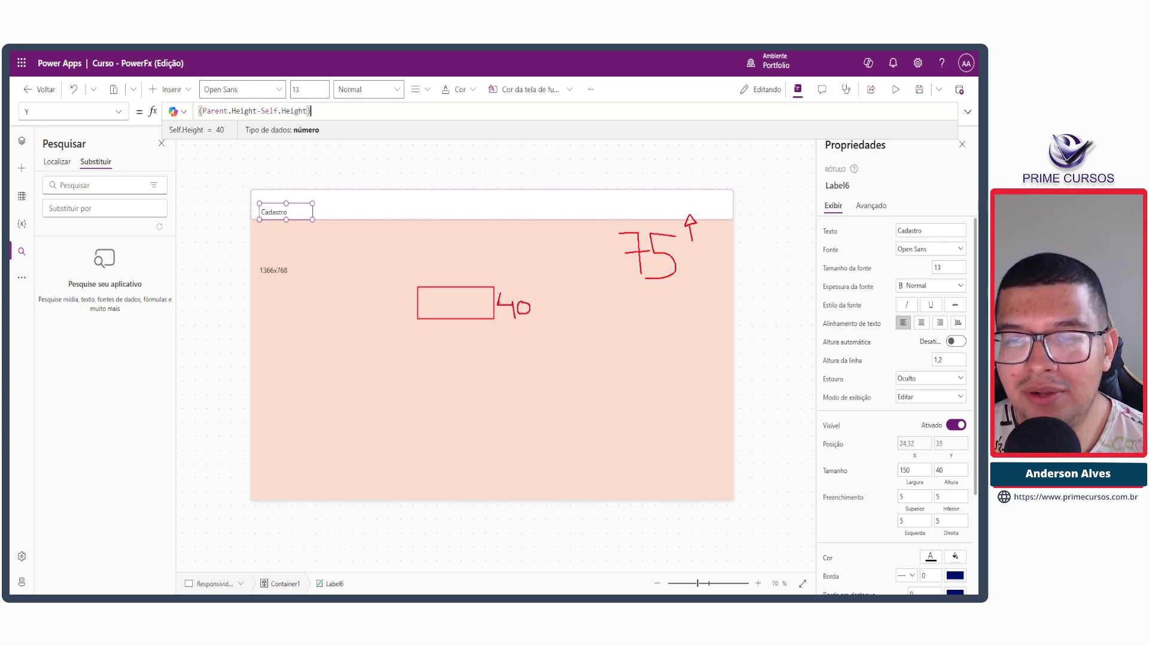
pyautogui.moveTo(460, 286); pyautogui.dragTo(466, 270)
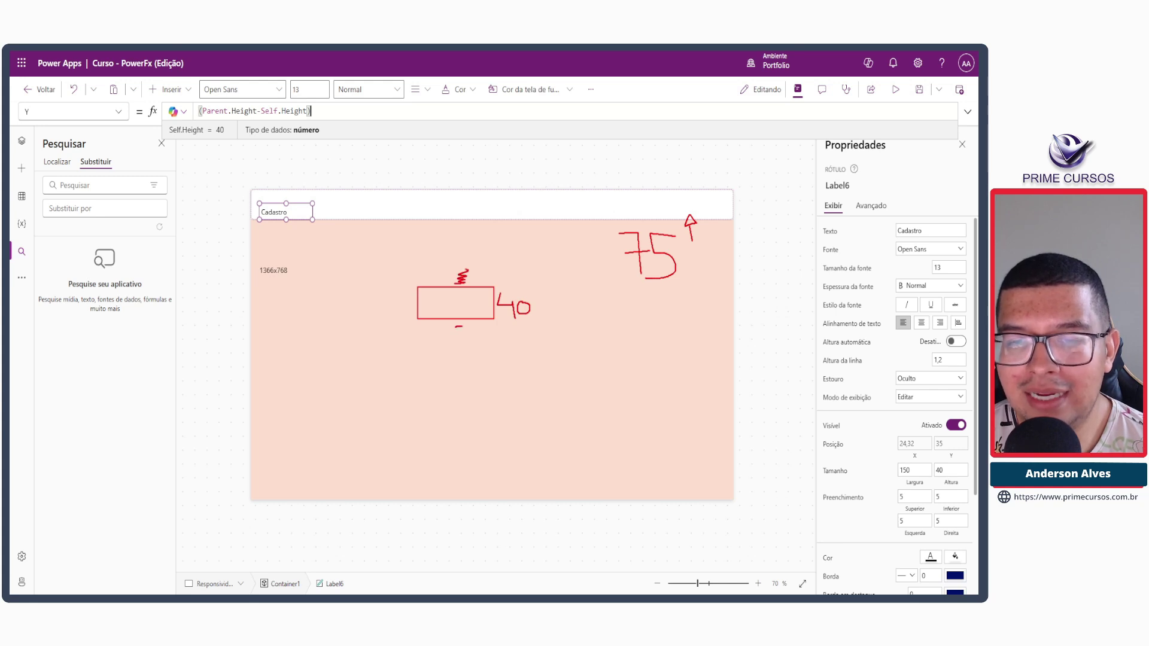
pyautogui.moveTo(459, 327); pyautogui.dragTo(458, 350)
pyautogui.moveTo(542, 302)
pyautogui.mouseDown()
pyautogui.moveTo(543, 315)
pyautogui.moveTo(578, 312)
pyautogui.moveTo(567, 324)
pyautogui.mouseUp()
pyautogui.moveTo(597, 301)
pyautogui.mouseDown()
pyautogui.moveTo(586, 302)
pyautogui.moveTo(582, 325)
pyautogui.moveTo(659, 312)
pyautogui.mouseUp()
pyautogui.moveTo(678, 302)
pyautogui.mouseDown()
pyautogui.moveTo(663, 304)
pyautogui.moveTo(665, 326)
pyautogui.mouseUp()
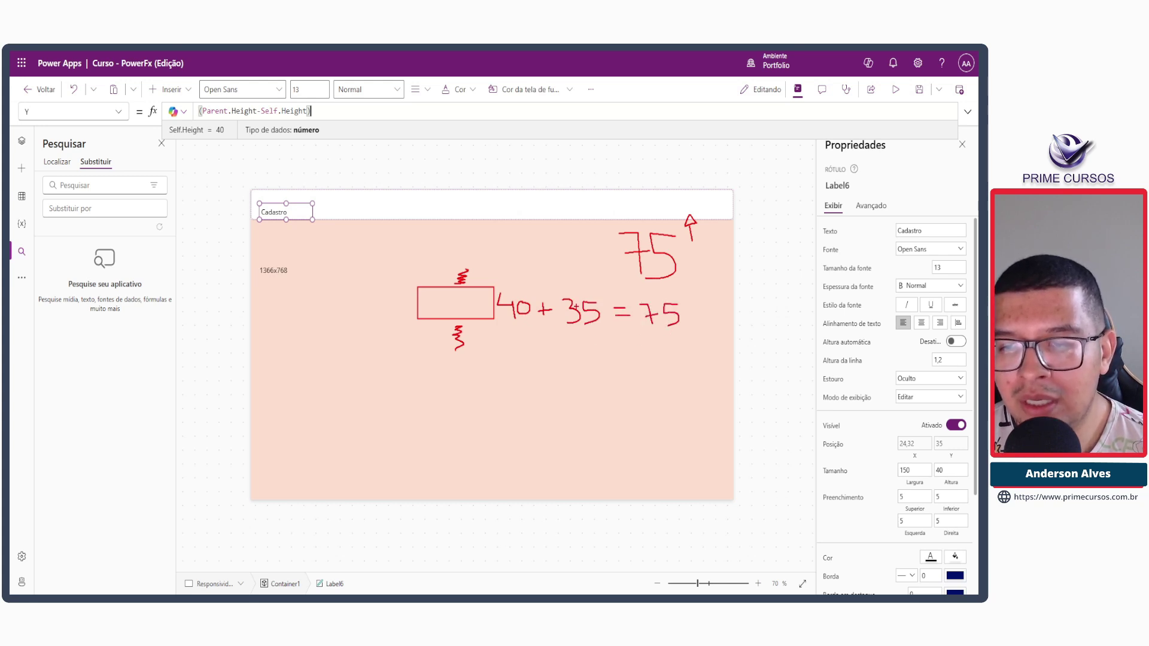
pyautogui.moveTo(560, 292)
pyautogui.mouseDown()
pyautogui.moveTo(595, 342)
pyautogui.moveTo(606, 291)
pyautogui.moveTo(543, 289)
pyautogui.mouseUp()
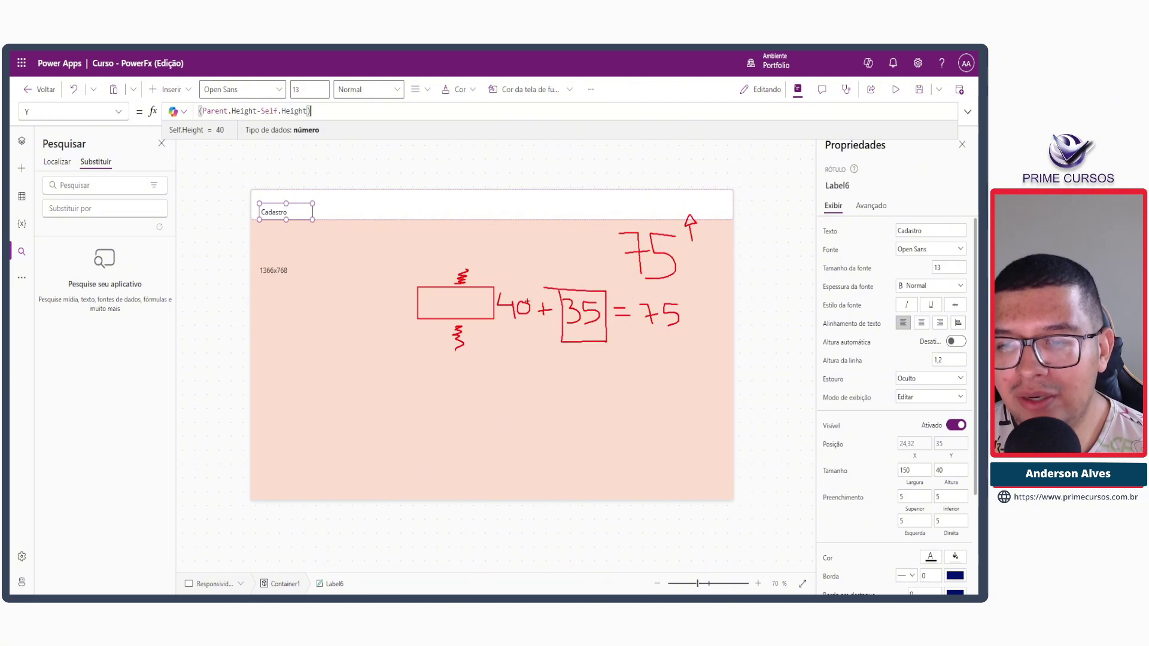
pyautogui.moveTo(446, 278); pyautogui.dragTo(411, 278)
pyautogui.moveTo(441, 275); pyautogui.dragTo(447, 278)
pyautogui.moveTo(446, 342); pyautogui.dragTo(411, 341)
pyautogui.moveTo(442, 338); pyautogui.dragTo(446, 341)
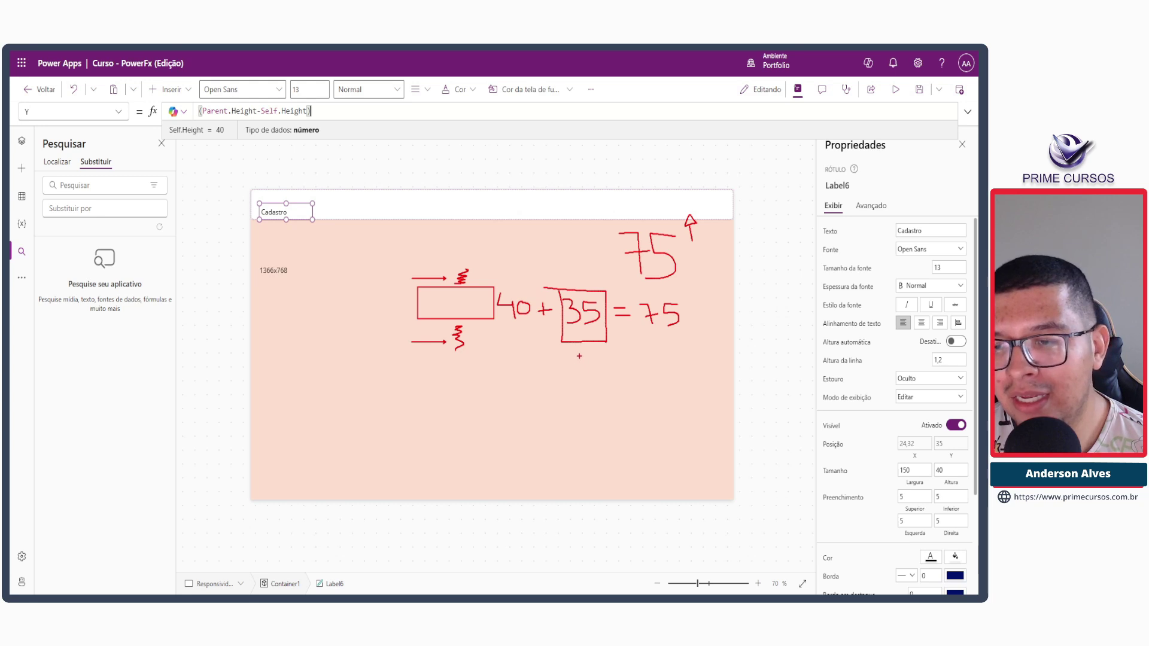
pyautogui.moveTo(546, 351)
pyautogui.mouseDown()
pyautogui.moveTo(621, 350)
pyautogui.moveTo(594, 369)
pyautogui.moveTo(632, 400)
pyautogui.mouseUp()
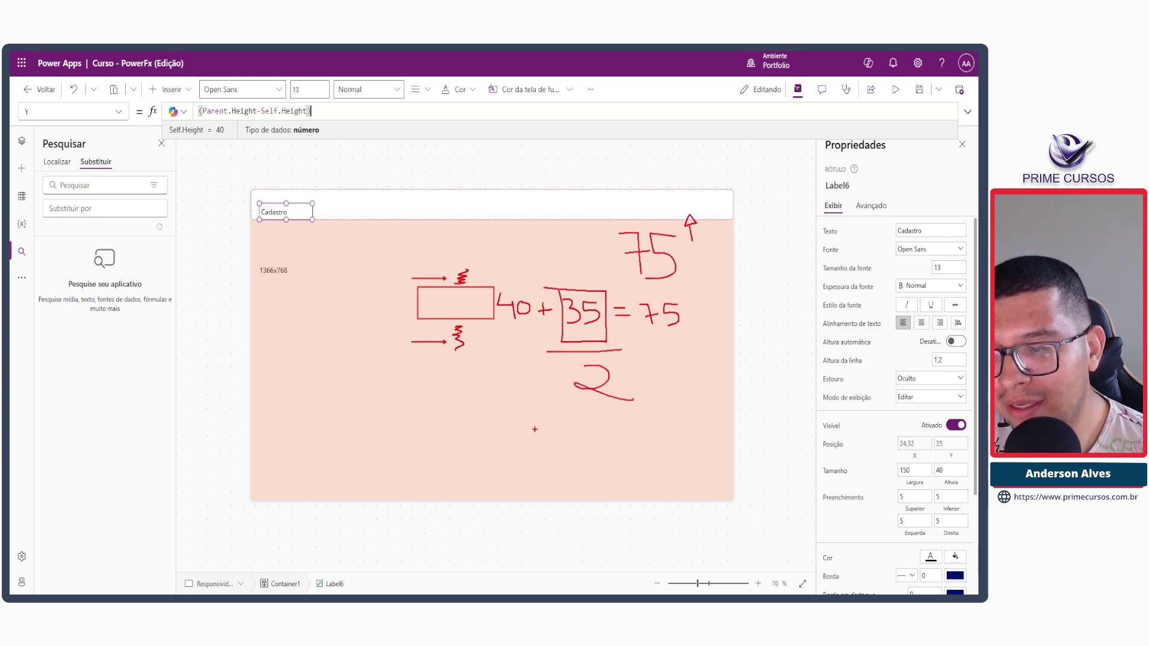
pyautogui.moveTo(533, 422); pyautogui.dragTo(534, 441)
pyautogui.moveTo(534, 423); pyautogui.dragTo(552, 442)
pyautogui.moveTo(555, 430); pyautogui.dragTo(628, 440)
pyautogui.click(625, 441)
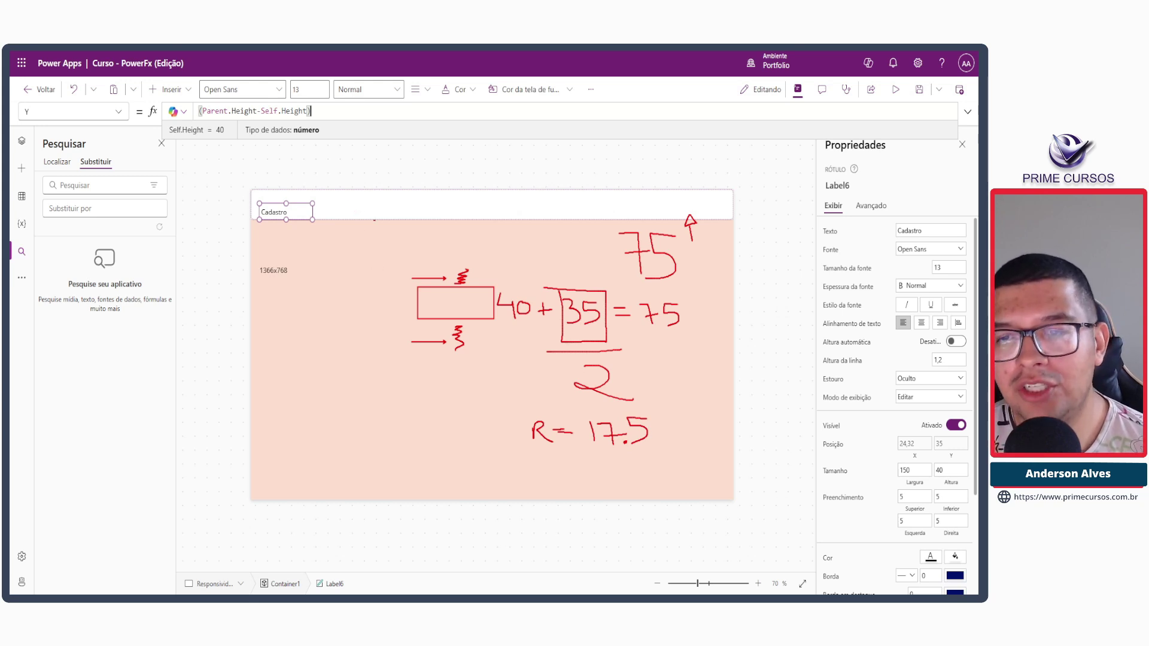
pyautogui.press('Escape')
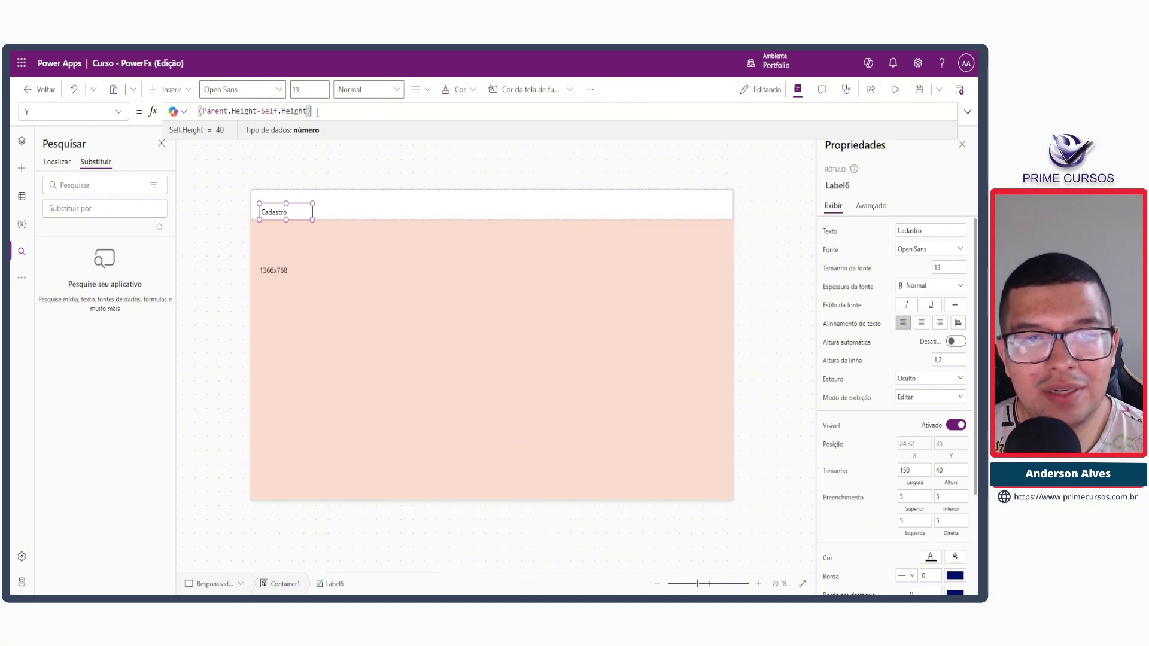
# Step: Set the Cadastro label's Y position to (Parent.Height-Self.Height)/2 and its font weight to Negrito
pyautogui.keyDown('shift'); pyautogui.click(195, 113); pyautogui.keyUp('shift')
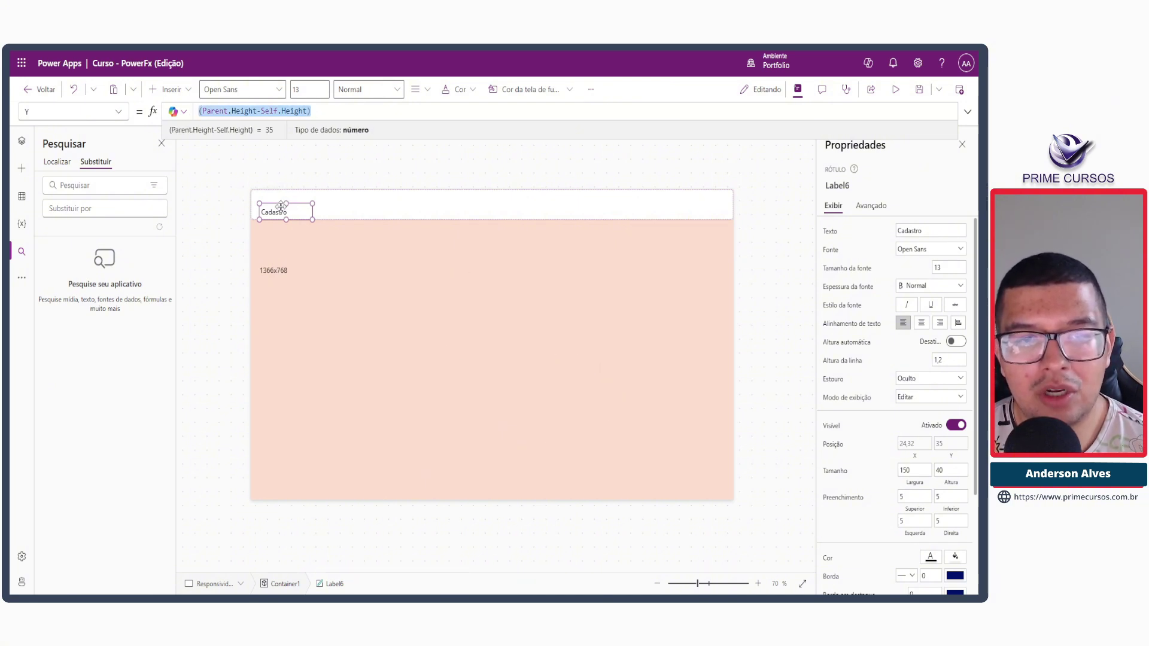
pyautogui.click(317, 112)
pyautogui.write('/2')
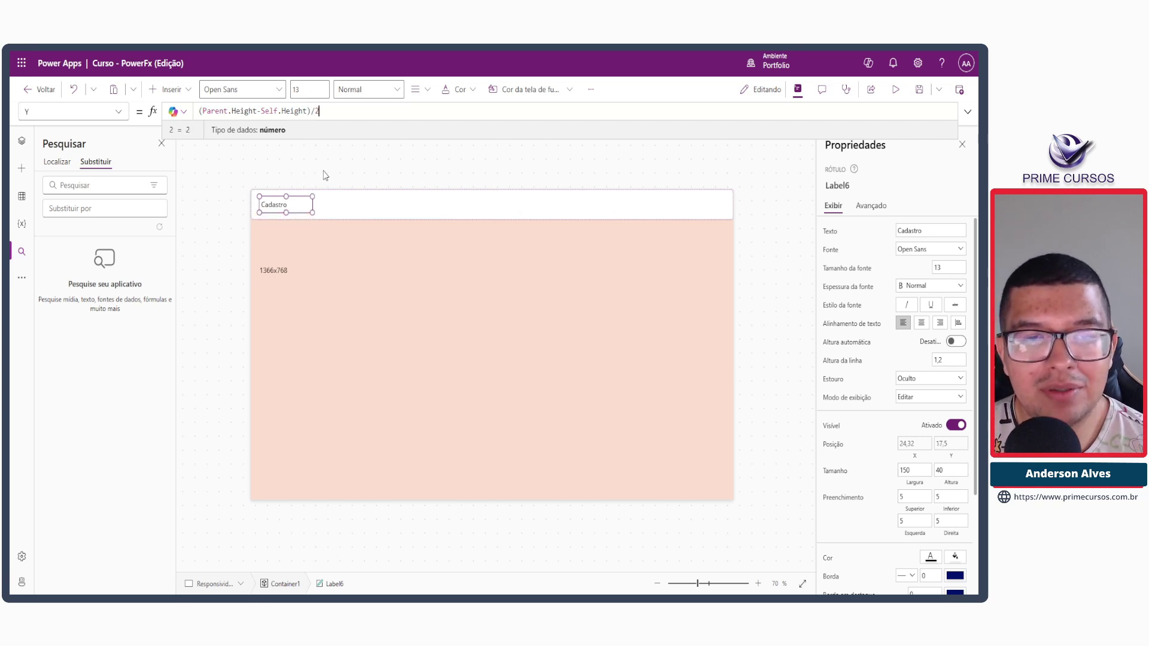
pyautogui.click(931, 286)
pyautogui.click(916, 299)
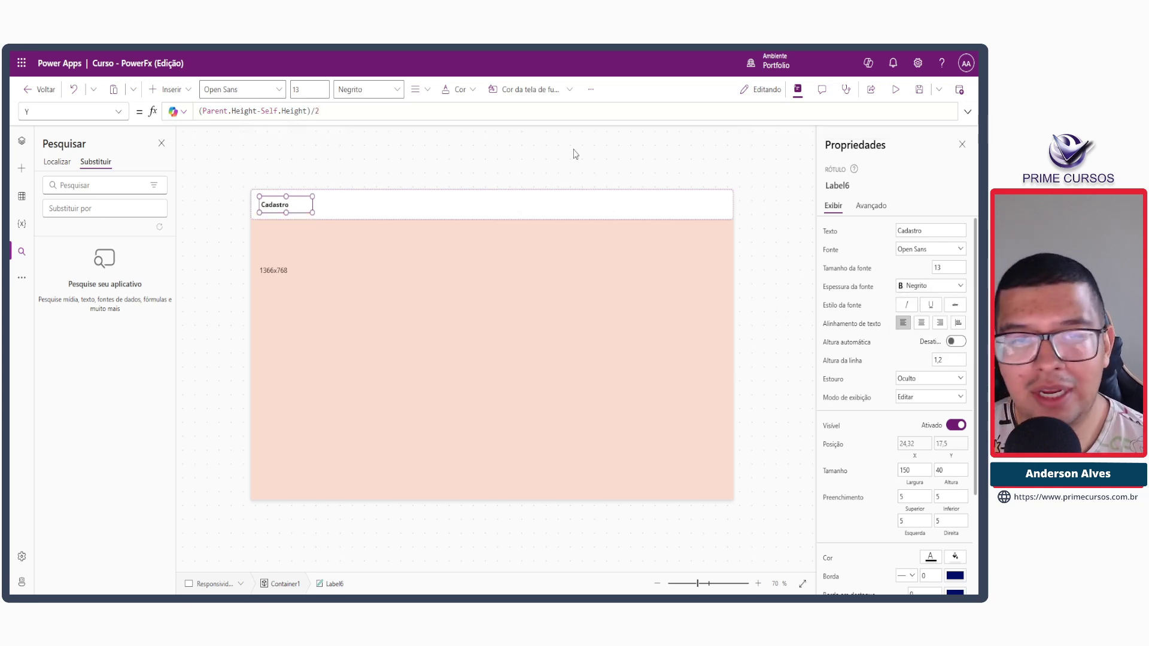
# Step: Preview the Responsividade screen on an Apple iPad 10.2" in both portrait and landscape orientation
pyautogui.click(574, 154)
pyautogui.click(895, 89)
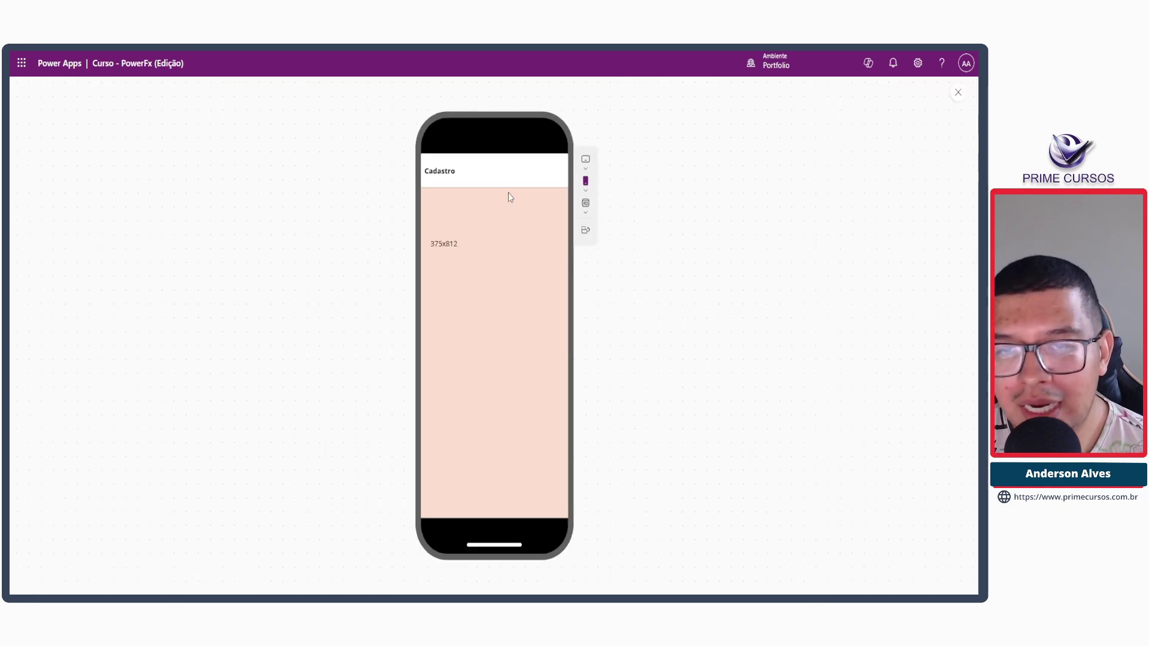
pyautogui.click(586, 161)
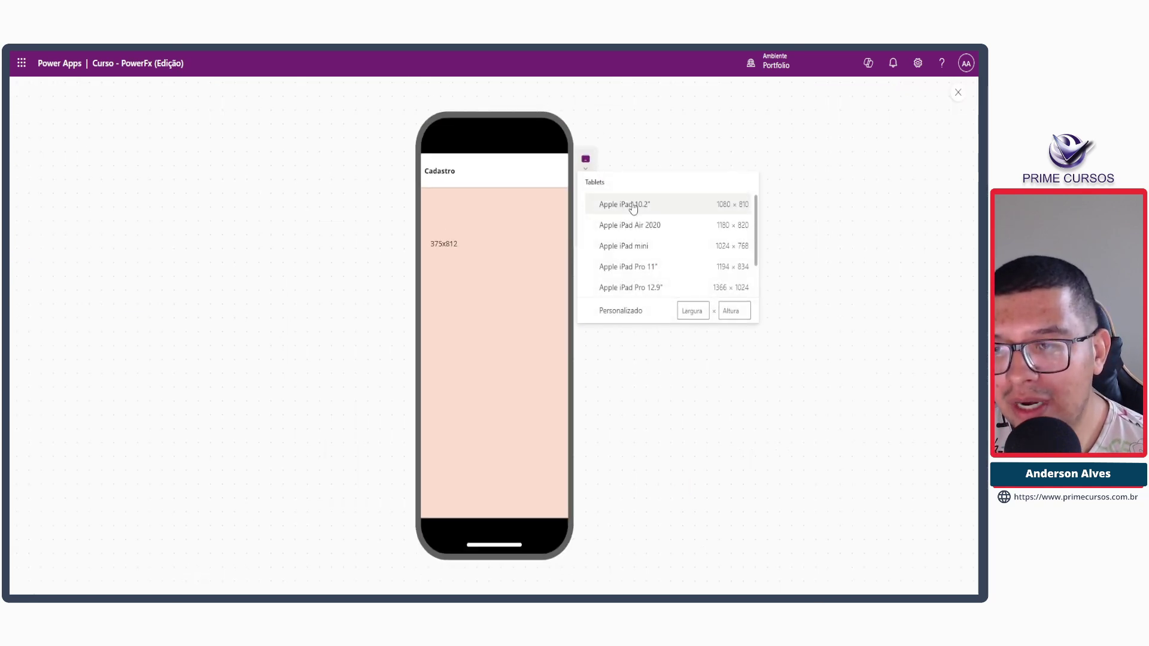
pyautogui.click(633, 207)
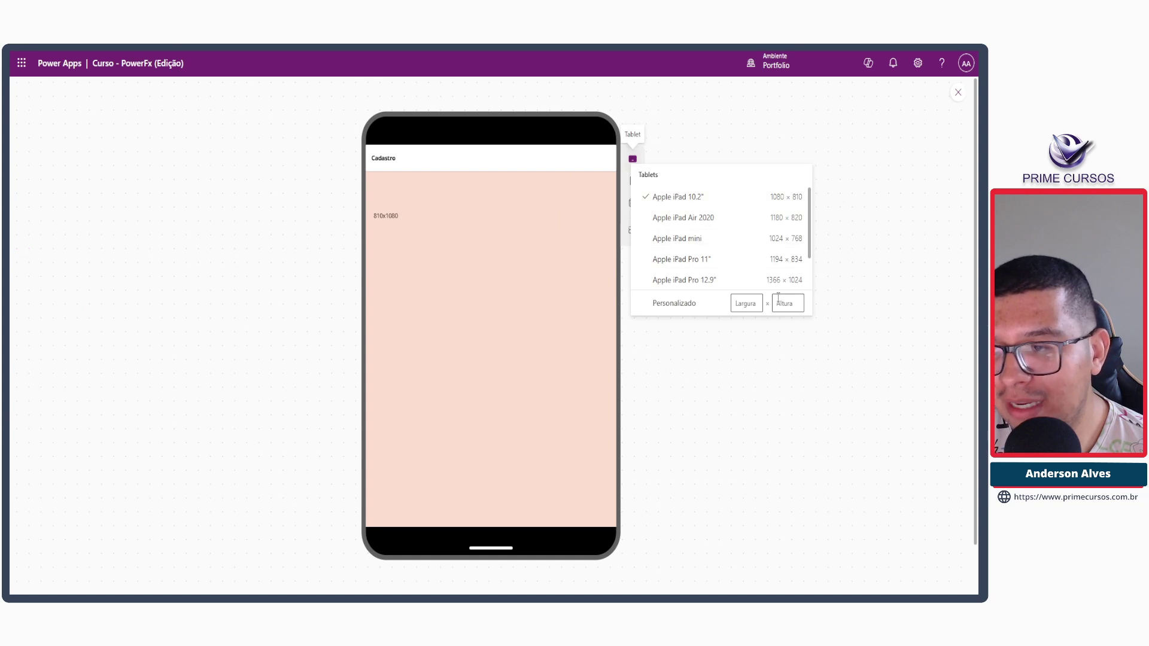
pyautogui.click(631, 232)
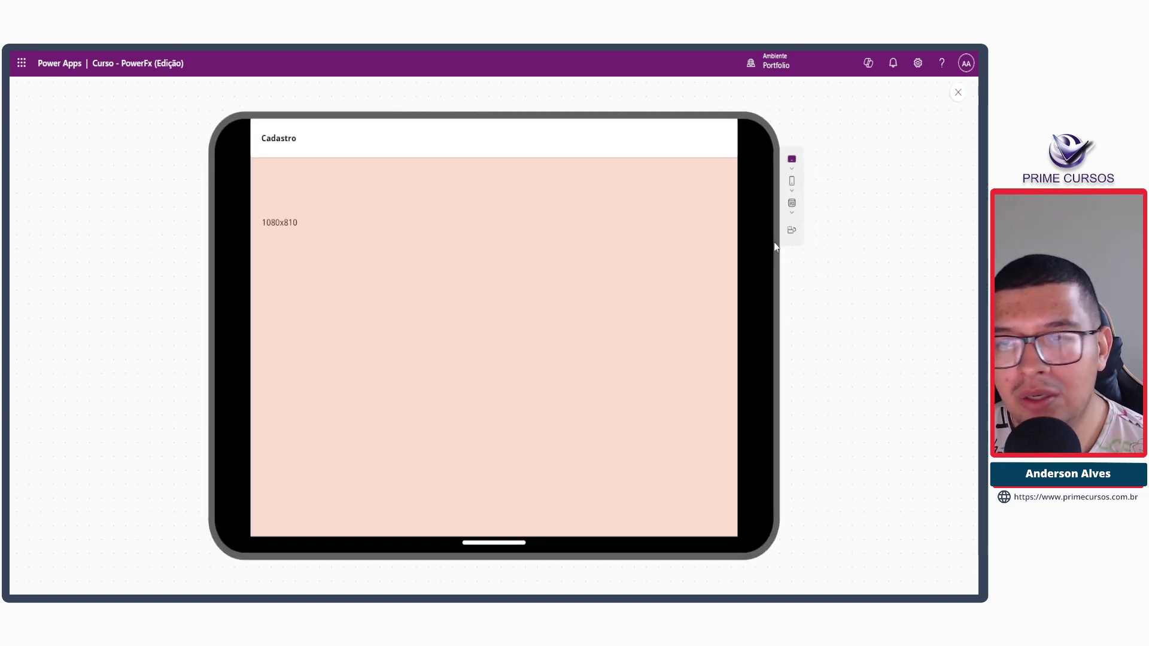
pyautogui.click(791, 230)
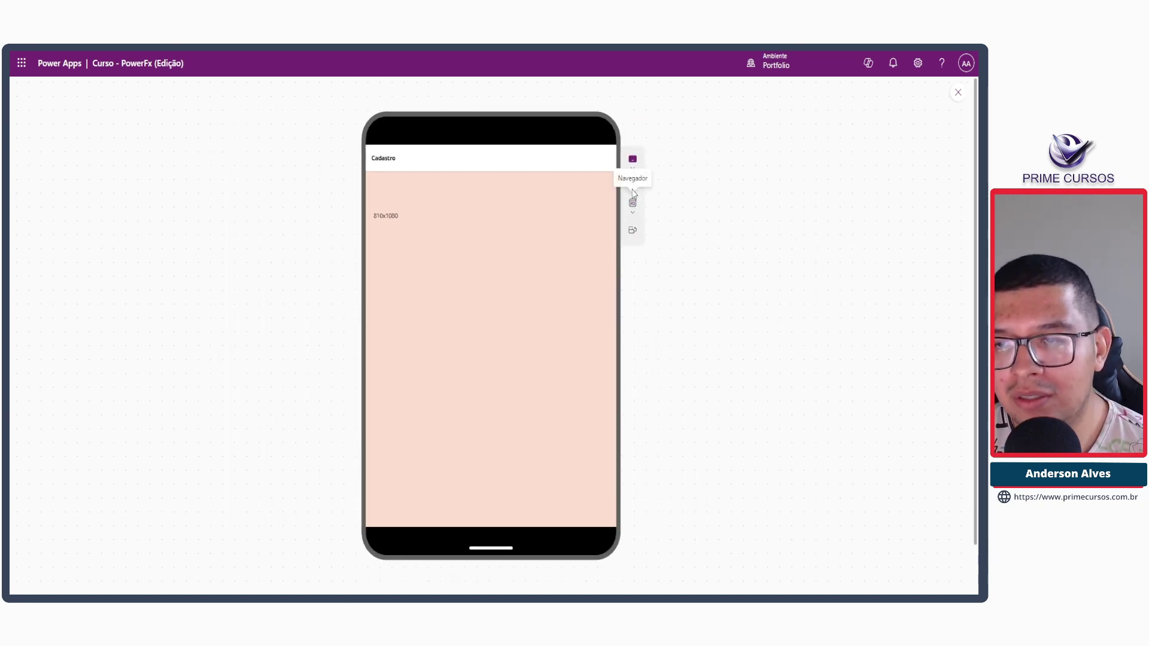
# Step: Preview the screen in the browser at Tamanho da janela, and return to the editor
pyautogui.click(632, 210)
pyautogui.click(673, 247)
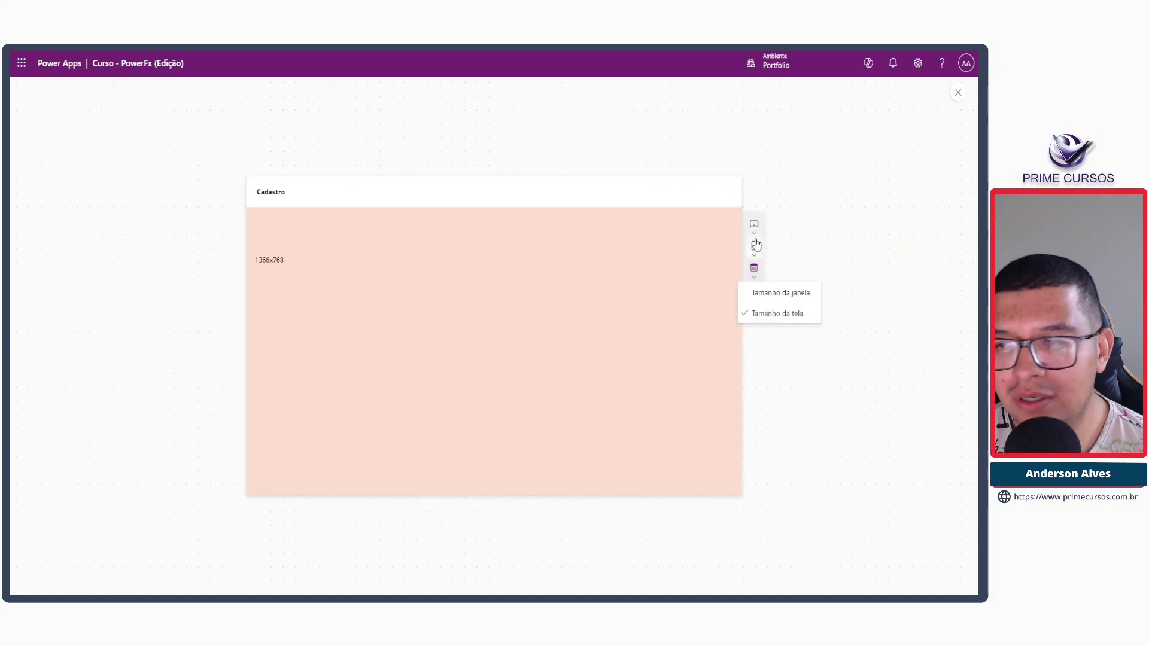
pyautogui.click(772, 293)
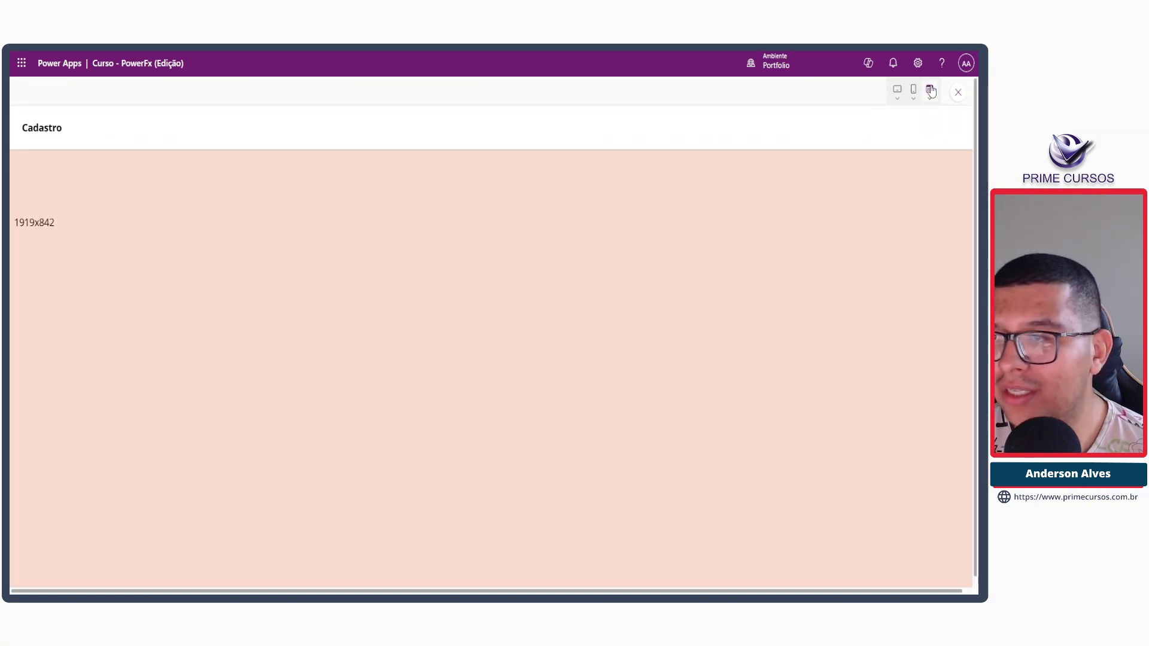
pyautogui.click(958, 92)
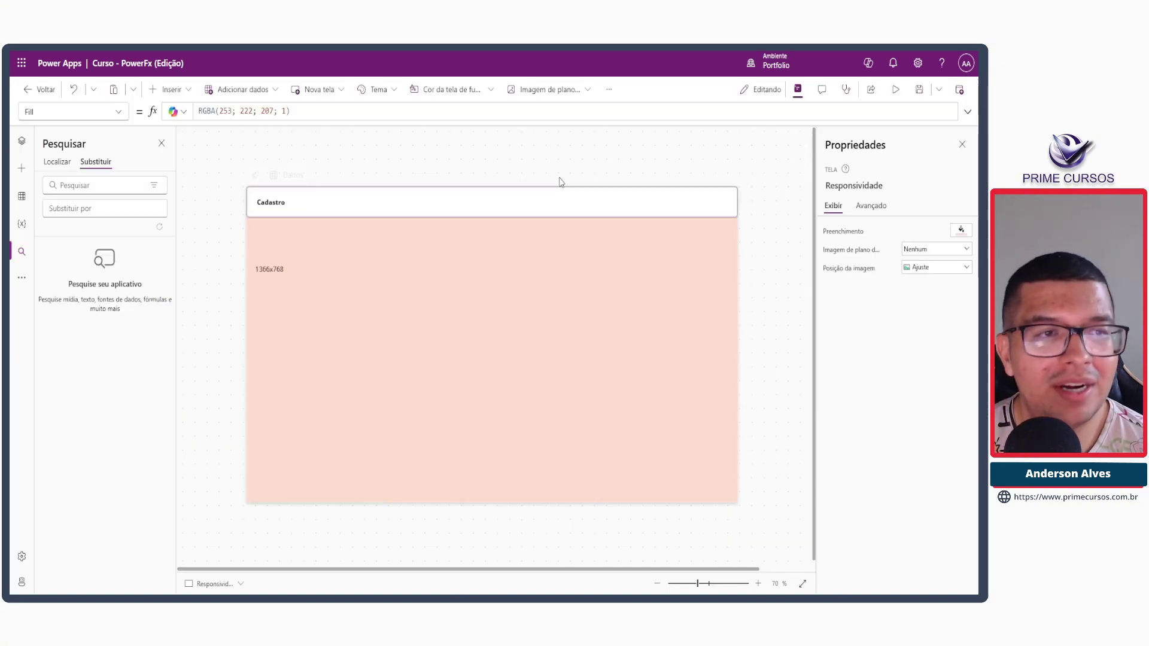
# Step: Examine the Cadastro label's Y and X formulas against its parent header container
pyautogui.click(281, 209)
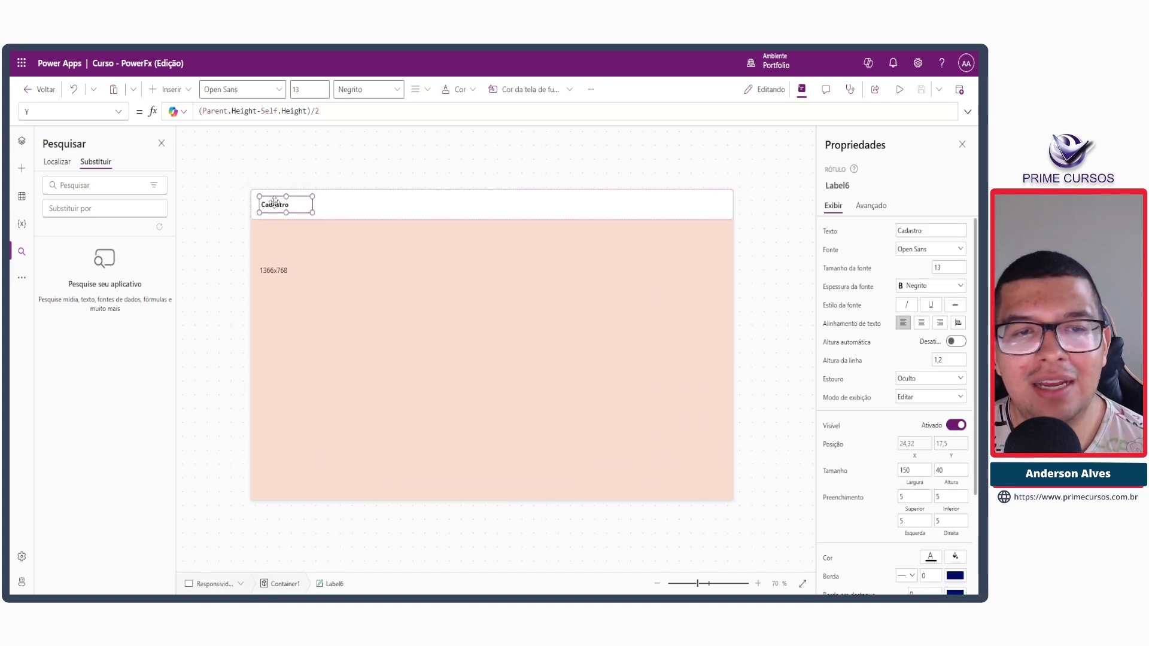
pyautogui.click(322, 205)
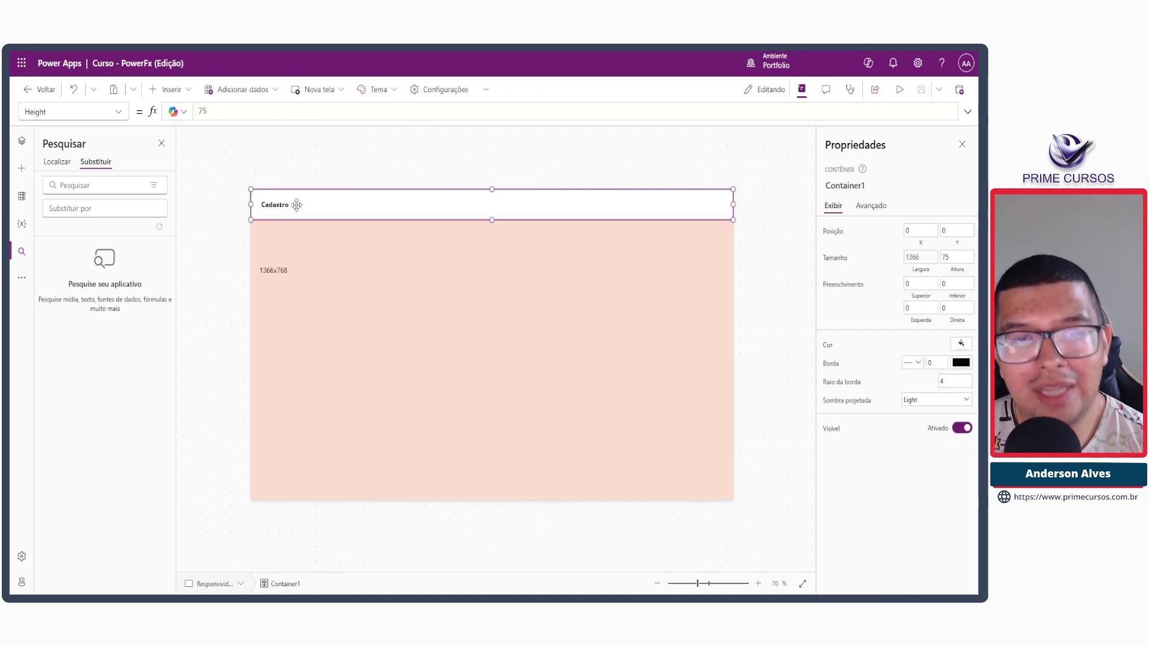
pyautogui.click(274, 205)
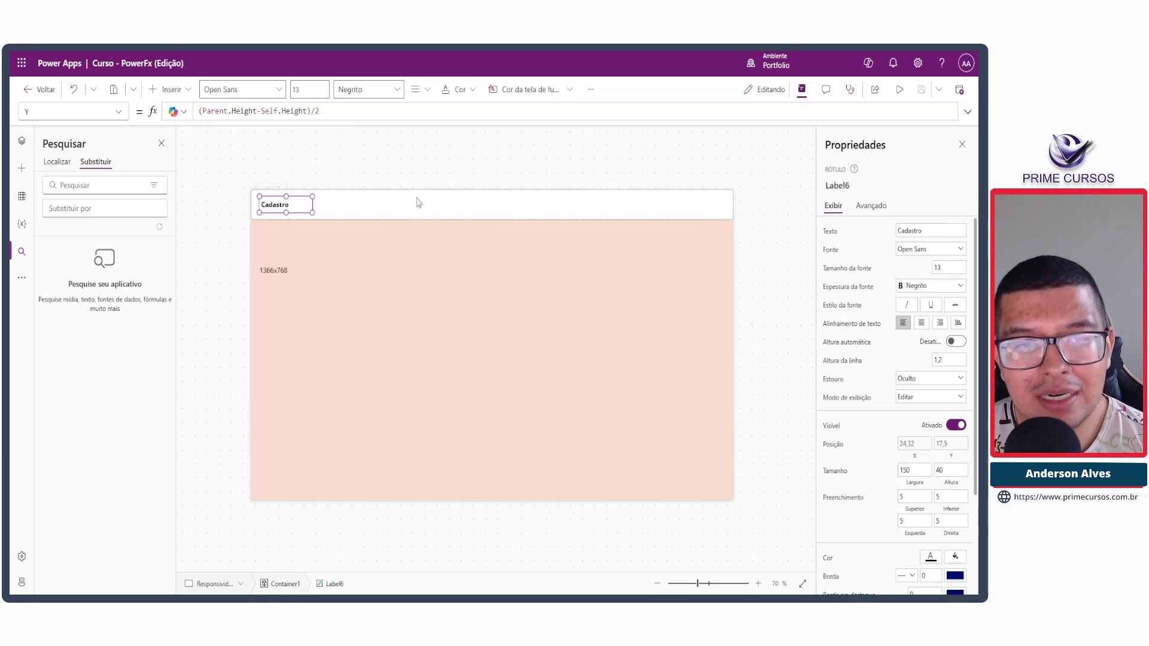
pyautogui.click(911, 450)
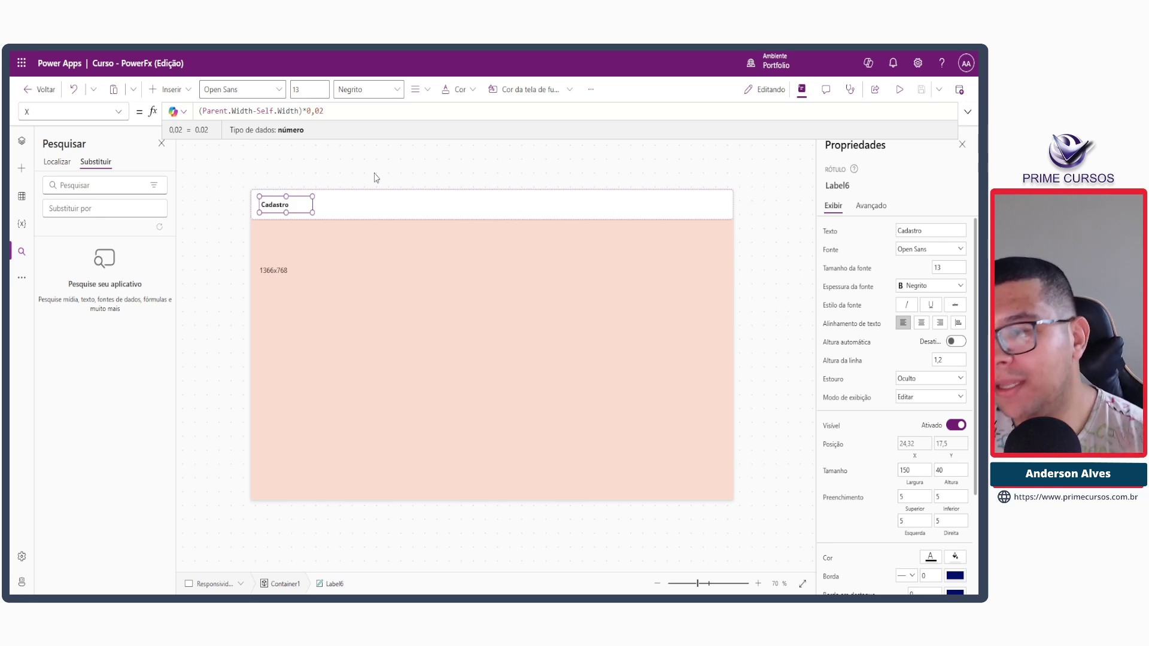
pyautogui.click(370, 194)
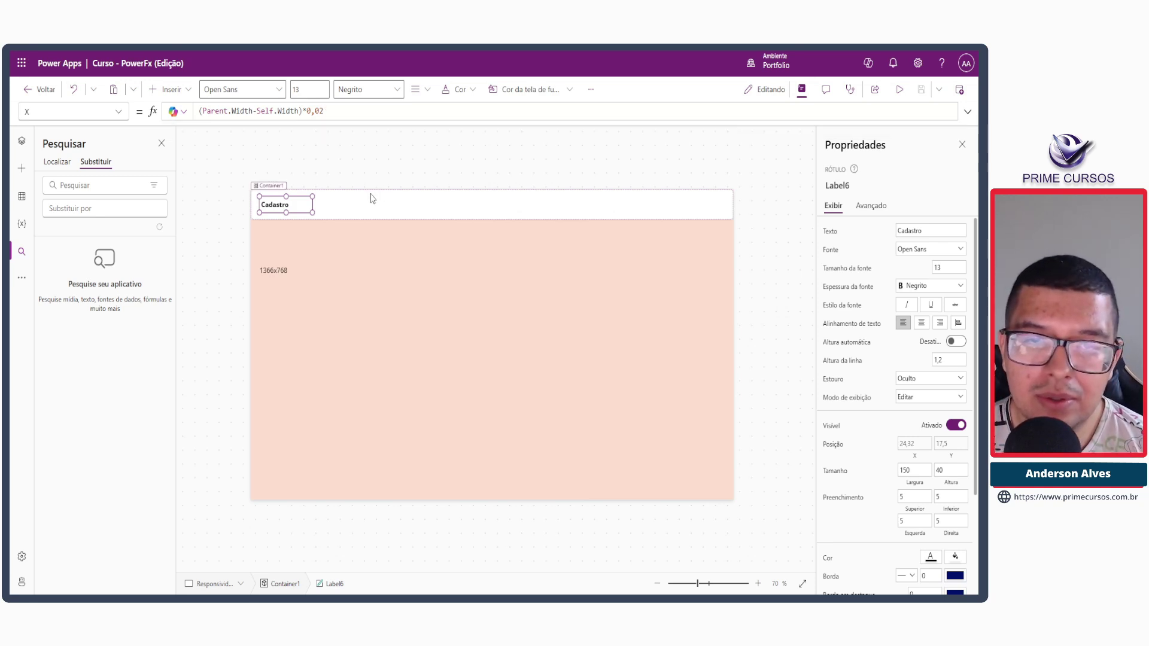
# Step: Delete the resolution label from the screen and undo the deletion
pyautogui.click(274, 268)
pyautogui.press('Delete')
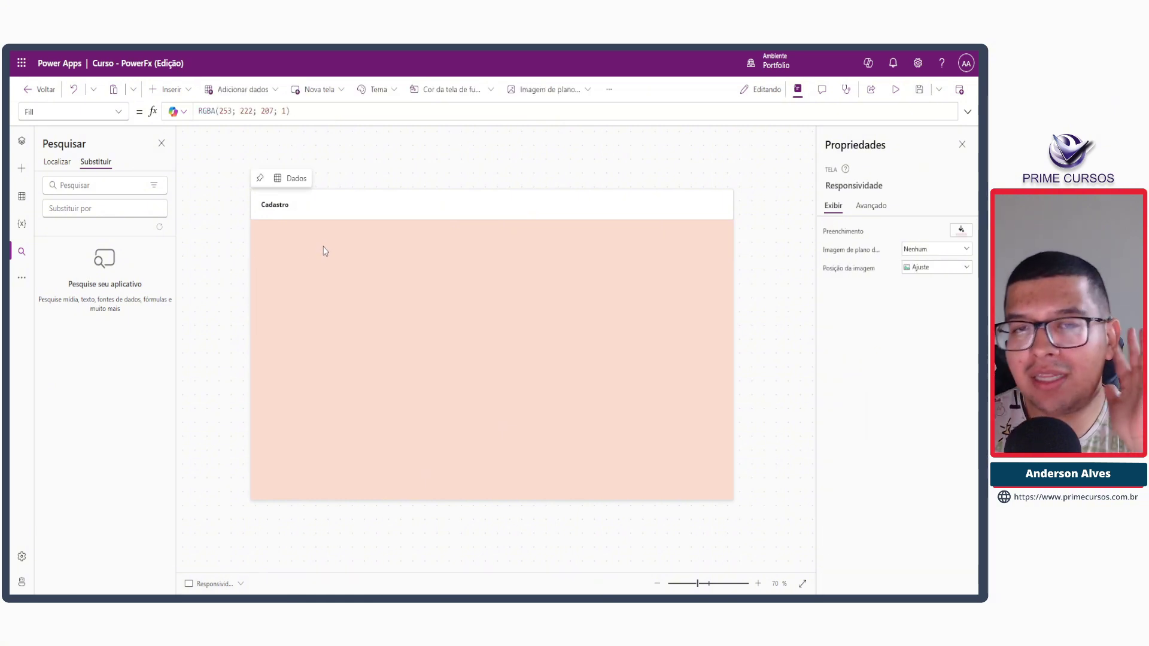
pyautogui.hotkey('ctrl', 'z')
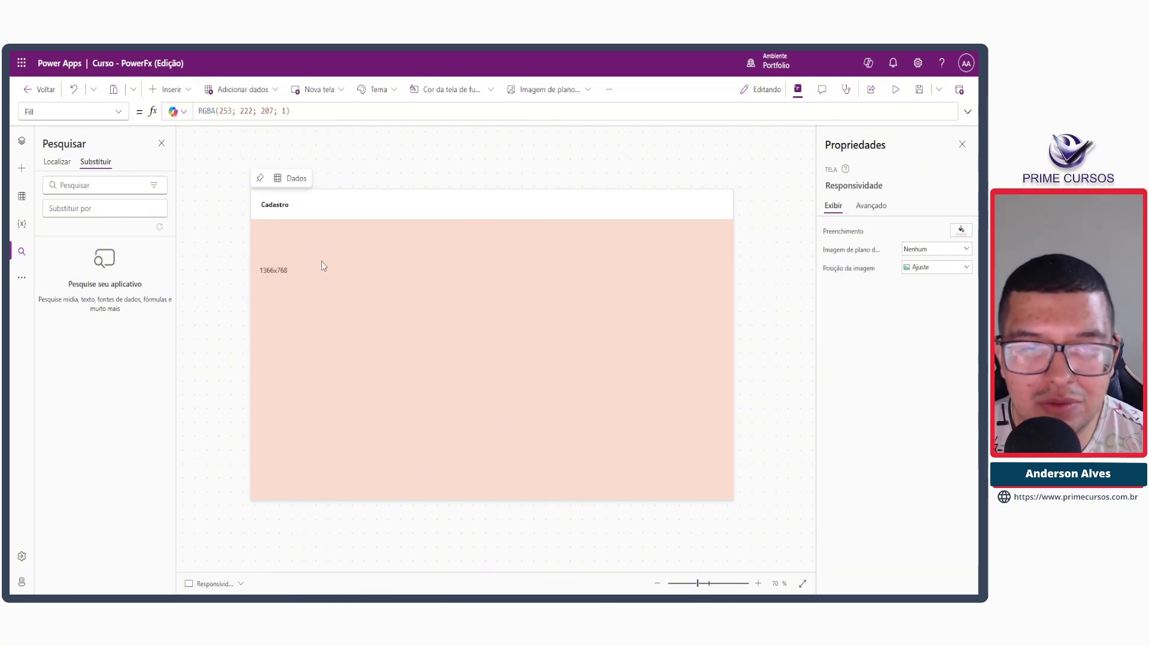
# Step: Move the resolution label slightly, to position X 40 and Y 176
pyautogui.click(282, 269)
pyautogui.moveTo(277, 262); pyautogui.dragTo(284, 261)
pyautogui.click(285, 241)
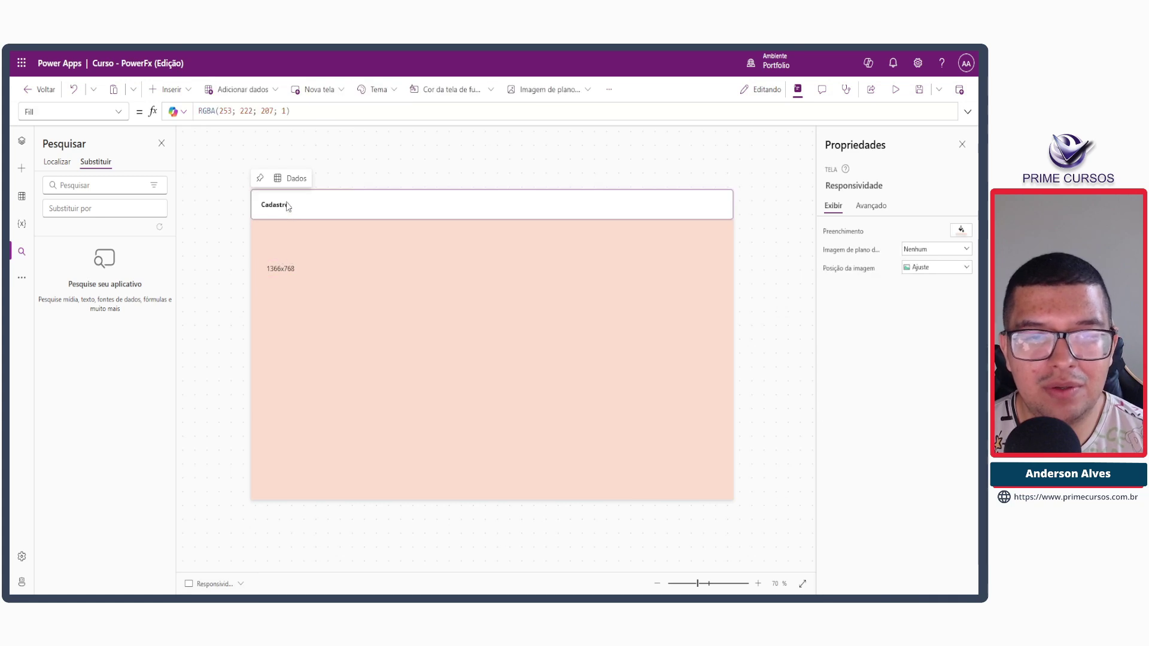
# Step: Duplicate the resolution label and place the copy directly above the original at X 40 and Y 136
pyautogui.click(282, 271)
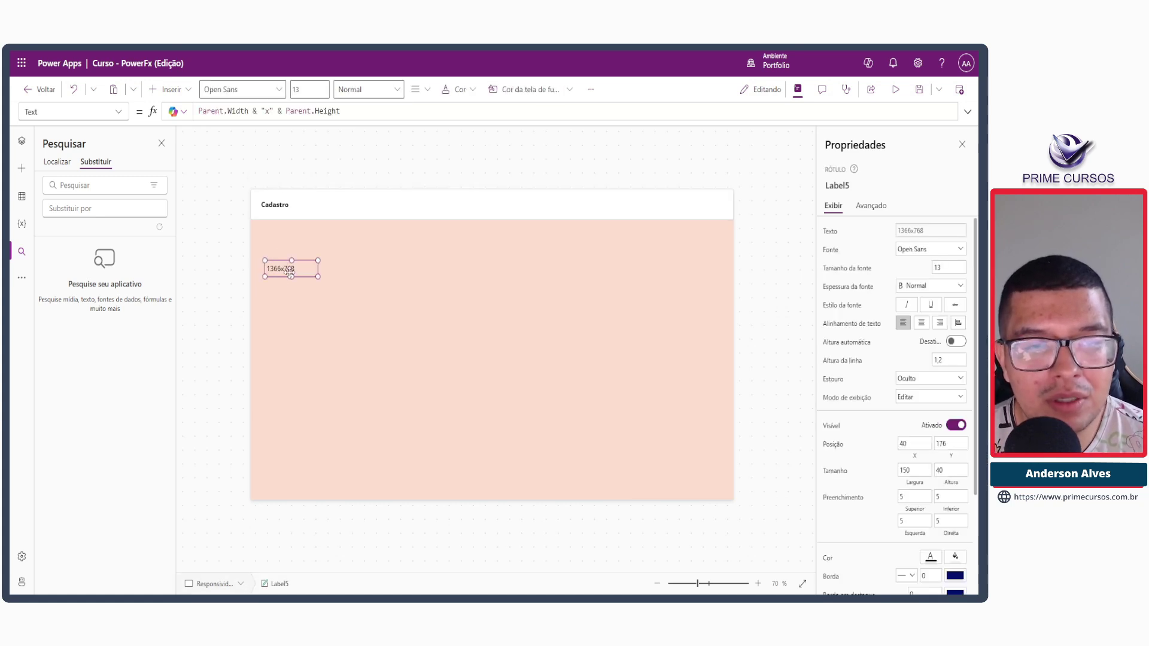
pyautogui.hotkey('ctrl', 'c')
pyautogui.hotkey('ctrl', 'v')
pyautogui.moveTo(290, 274); pyautogui.dragTo(279, 261)
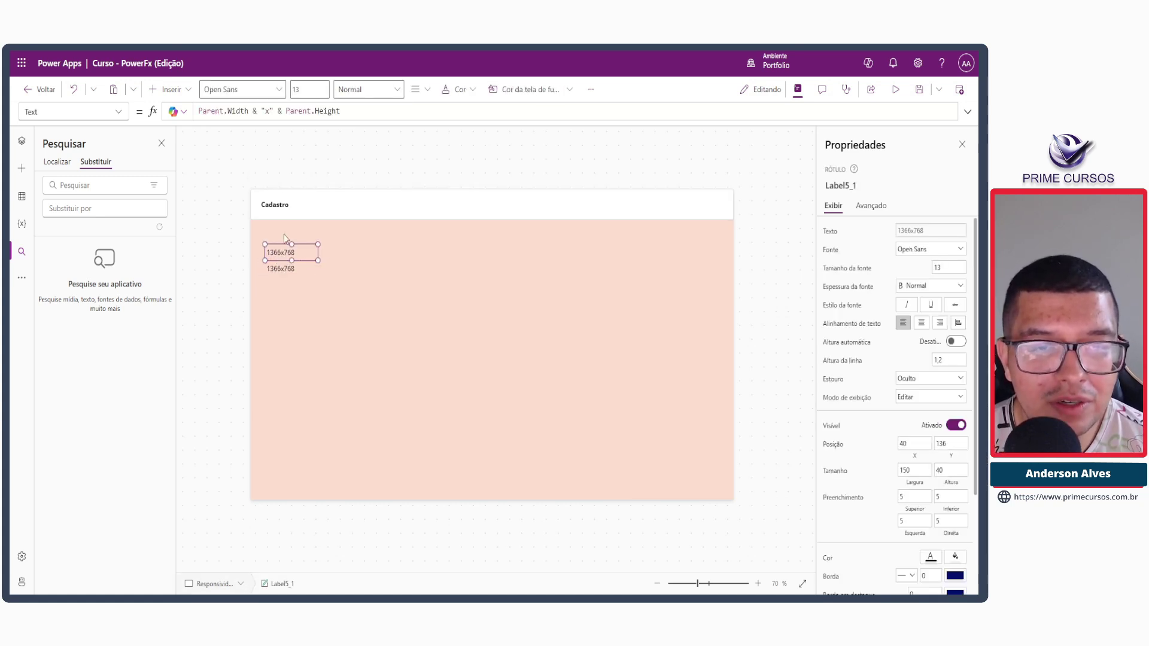
# Step: Replace the copied label's text formula with "Resolução:" as a caption for the resolution value
pyautogui.moveTo(340, 110); pyautogui.dragTo(152, 112)
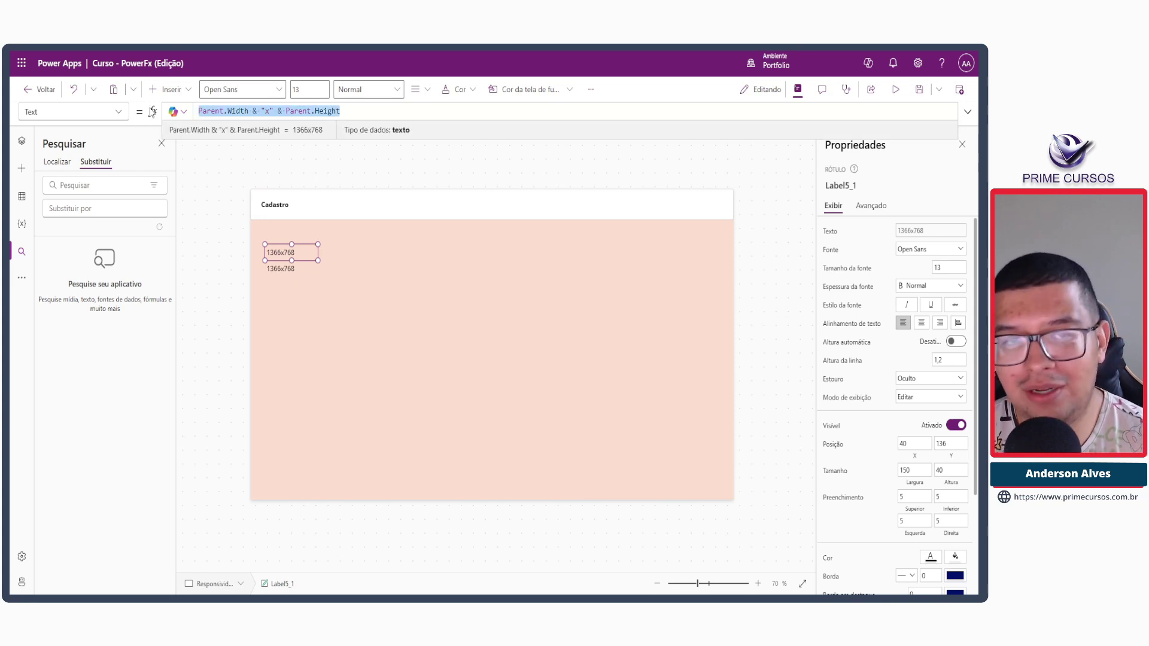
pyautogui.write('"Resoluc')
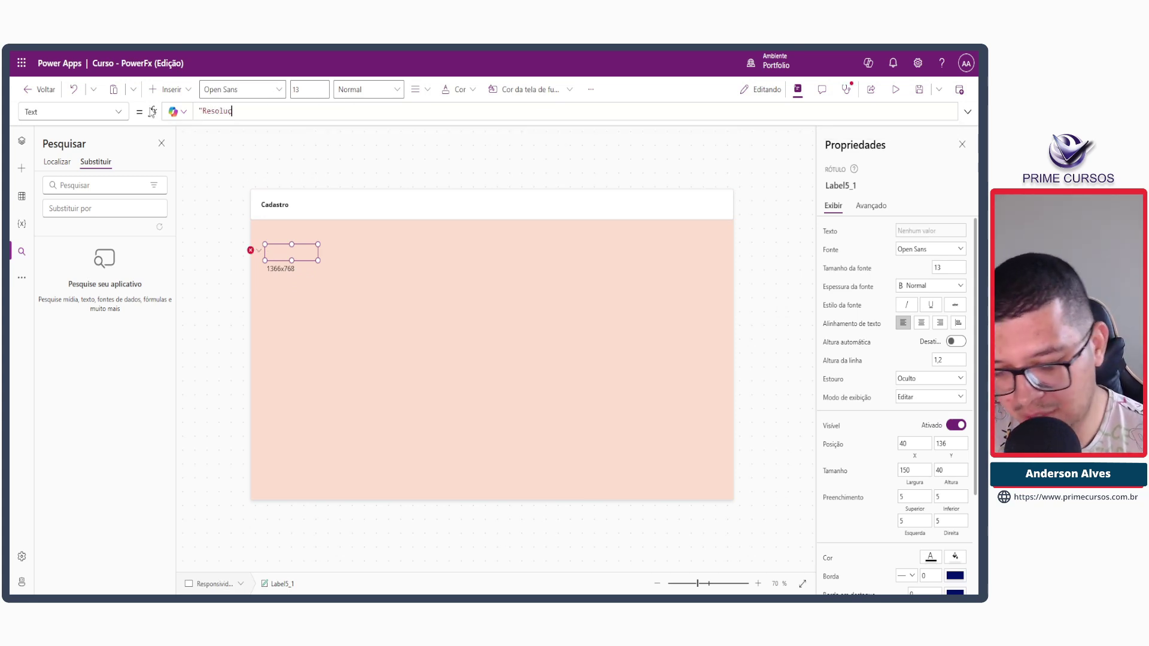
pyautogui.write('ão"')
pyautogui.click(299, 332)
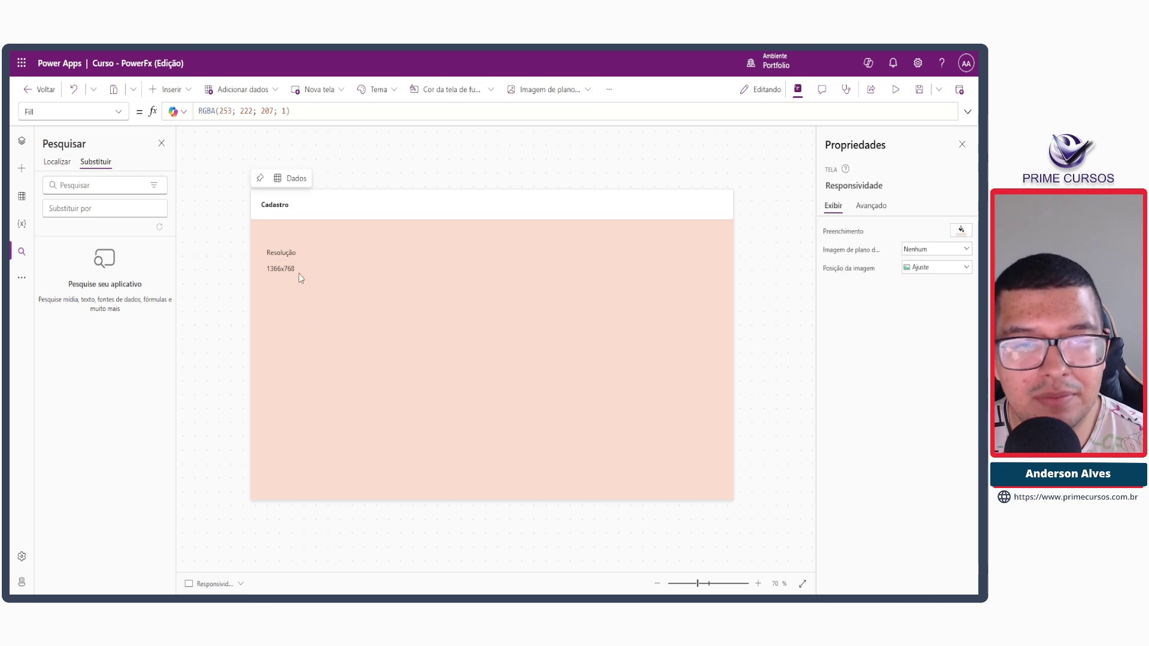
pyautogui.click(288, 251)
pyautogui.doubleClick(241, 112)
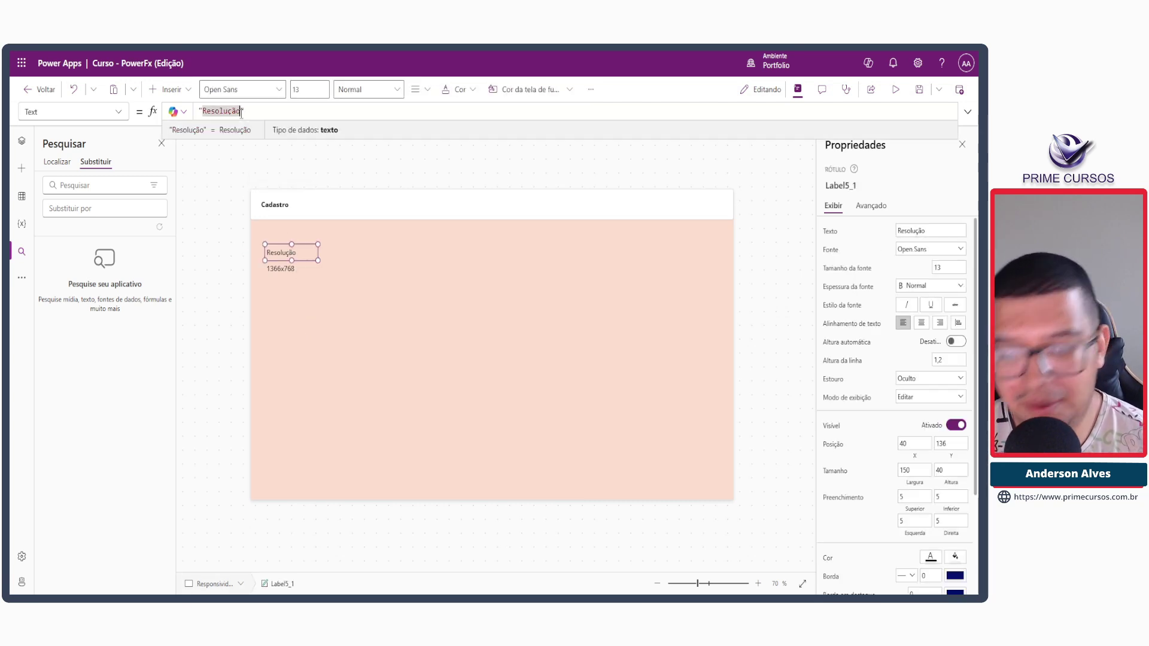
pyautogui.click(241, 111)
pyautogui.write(':')
pyautogui.click(375, 318)
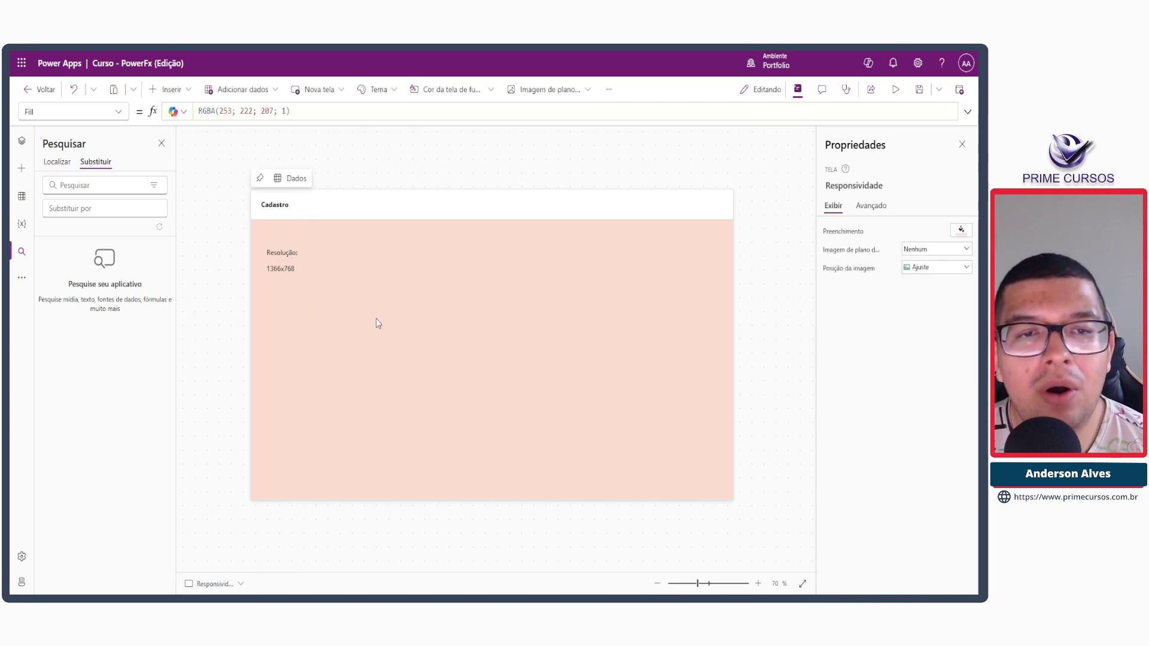
# Step: Select the white header container and examine its Preenchimento padding values
pyautogui.click(373, 214)
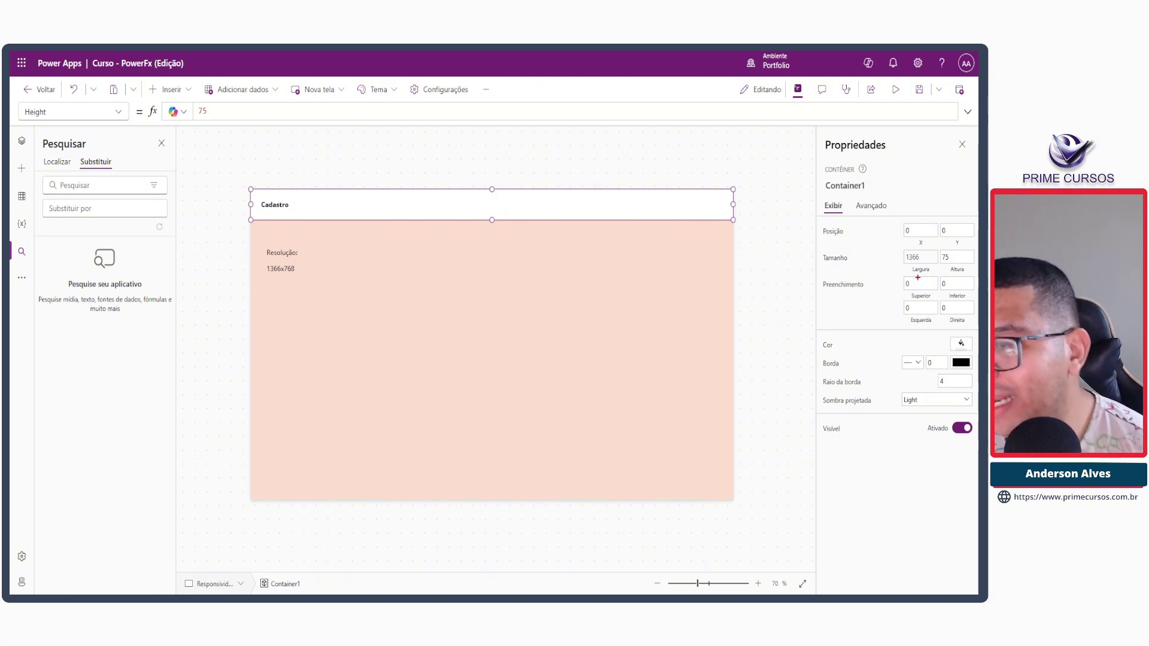
pyautogui.moveTo(895, 271); pyautogui.dragTo(977, 316)
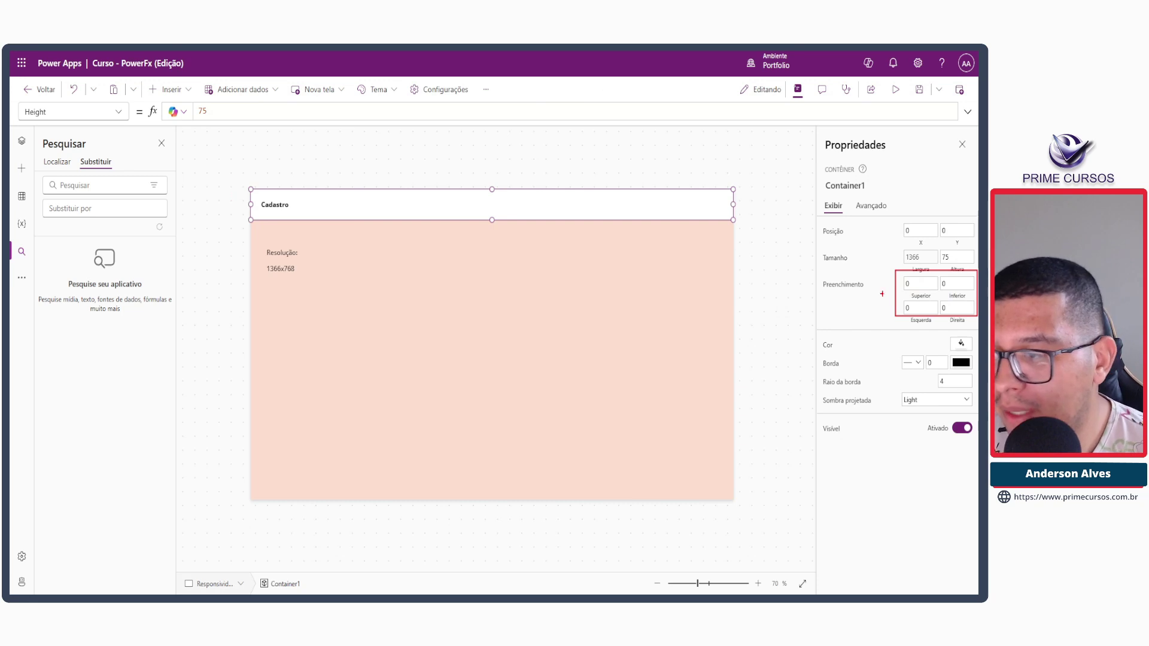
pyautogui.moveTo(887, 283); pyautogui.dragTo(877, 280)
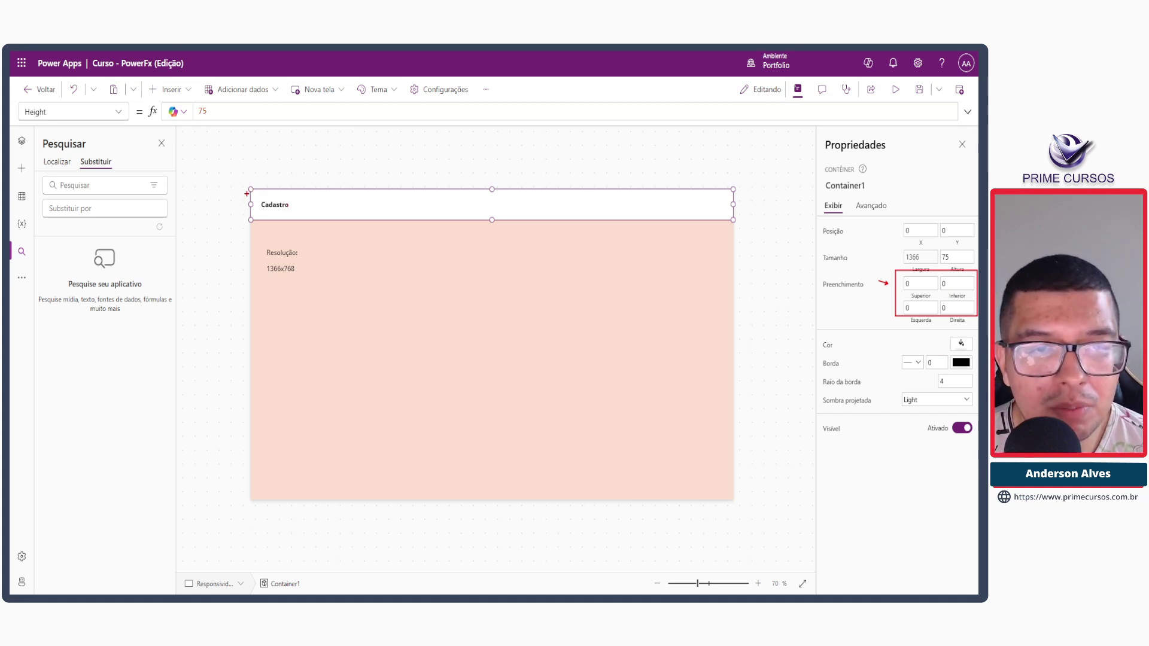
pyautogui.press('Escape')
# Step: Close the search pane and enlarge the canvas around the header container's edge beside the Cadastro label
pyautogui.scroll(4, 249, 198)
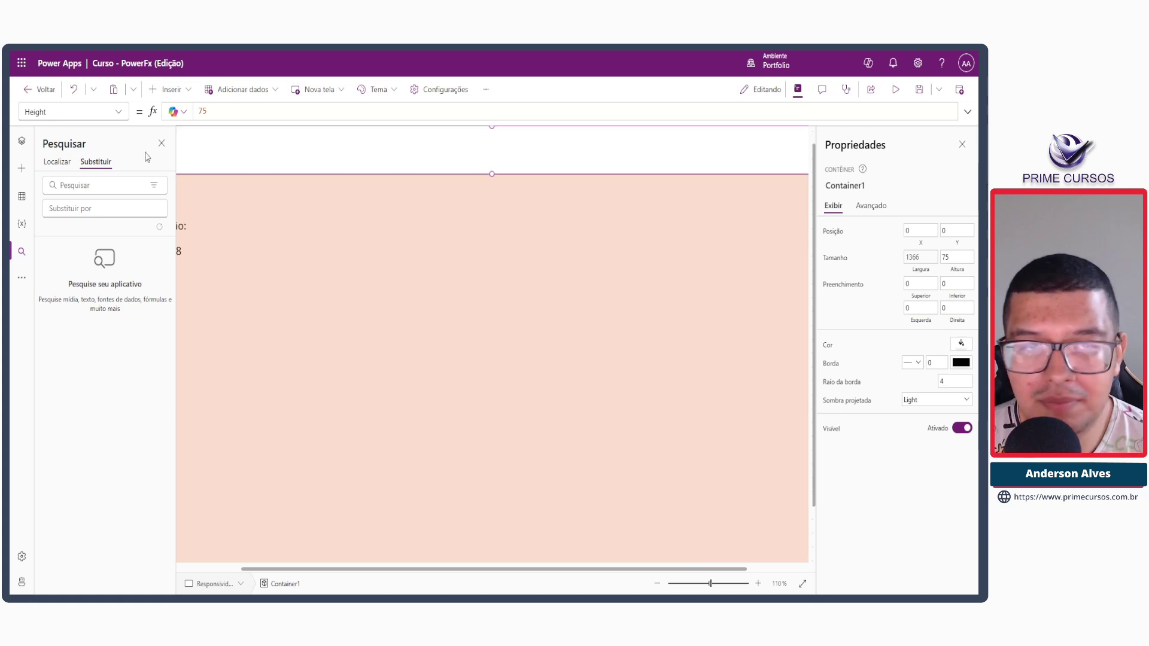
pyautogui.click(161, 143)
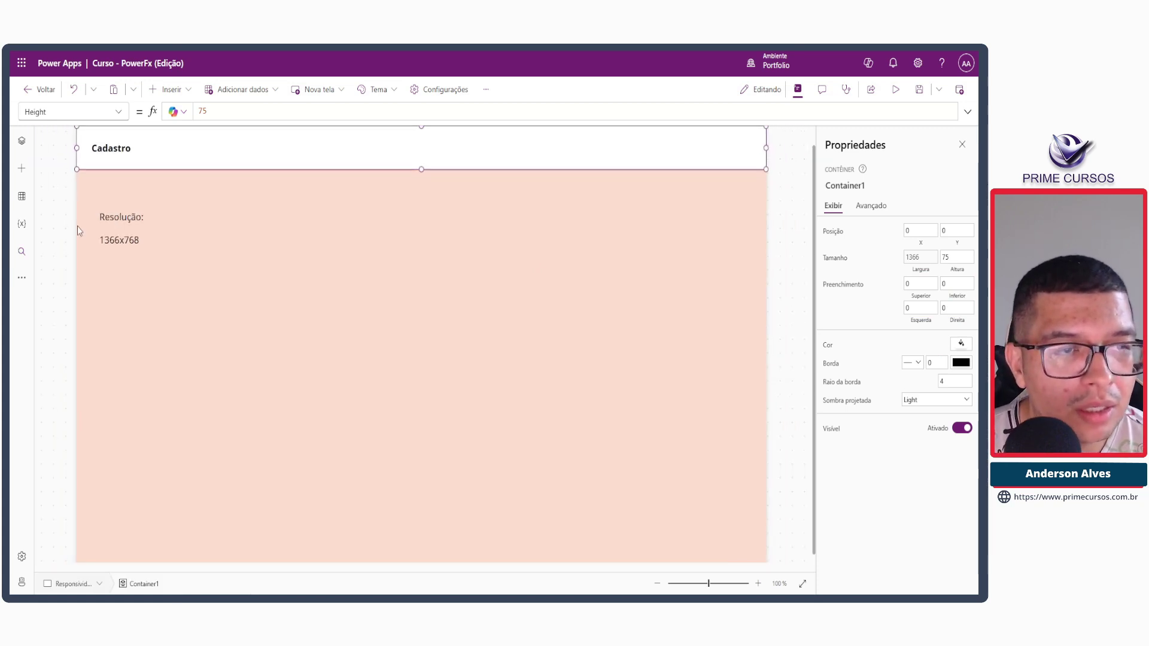
pyautogui.scroll(1, 63, 206)
pyautogui.scroll(1, 65, 205)
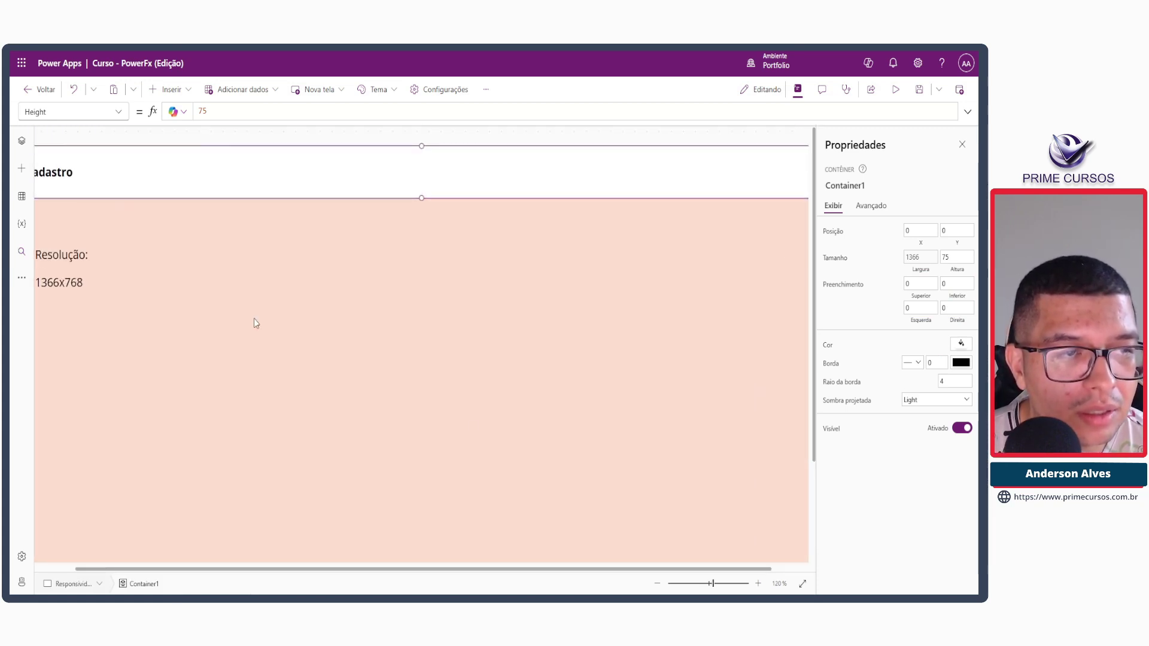
pyautogui.hscroll(-2, 179, 287)
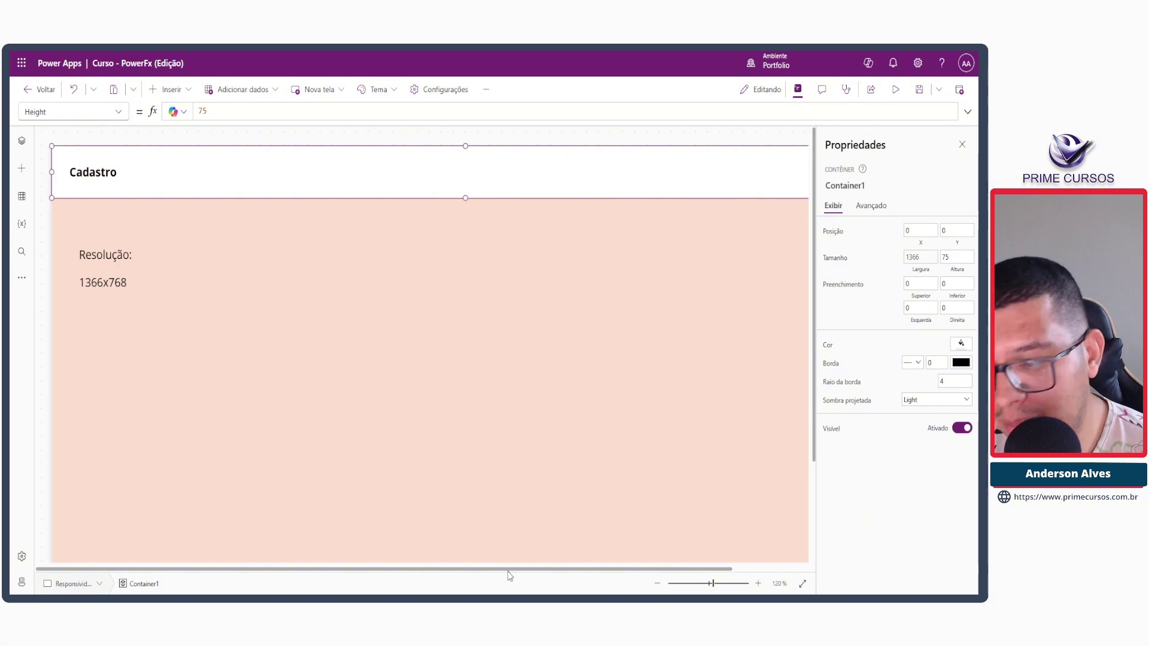
pyautogui.click(94, 138)
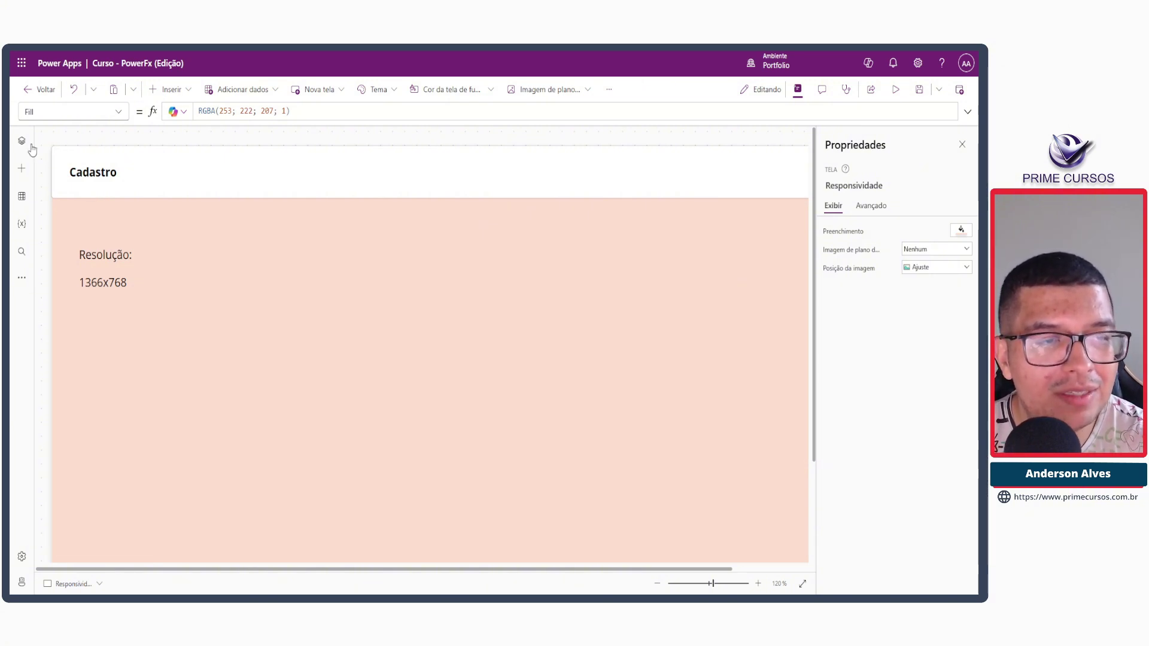
pyautogui.moveTo(49, 145)
pyautogui.mouseDown()
pyautogui.moveTo(60, 146)
pyautogui.moveTo(63, 179)
pyautogui.moveTo(52, 199)
pyautogui.moveTo(64, 200)
pyautogui.mouseUp()
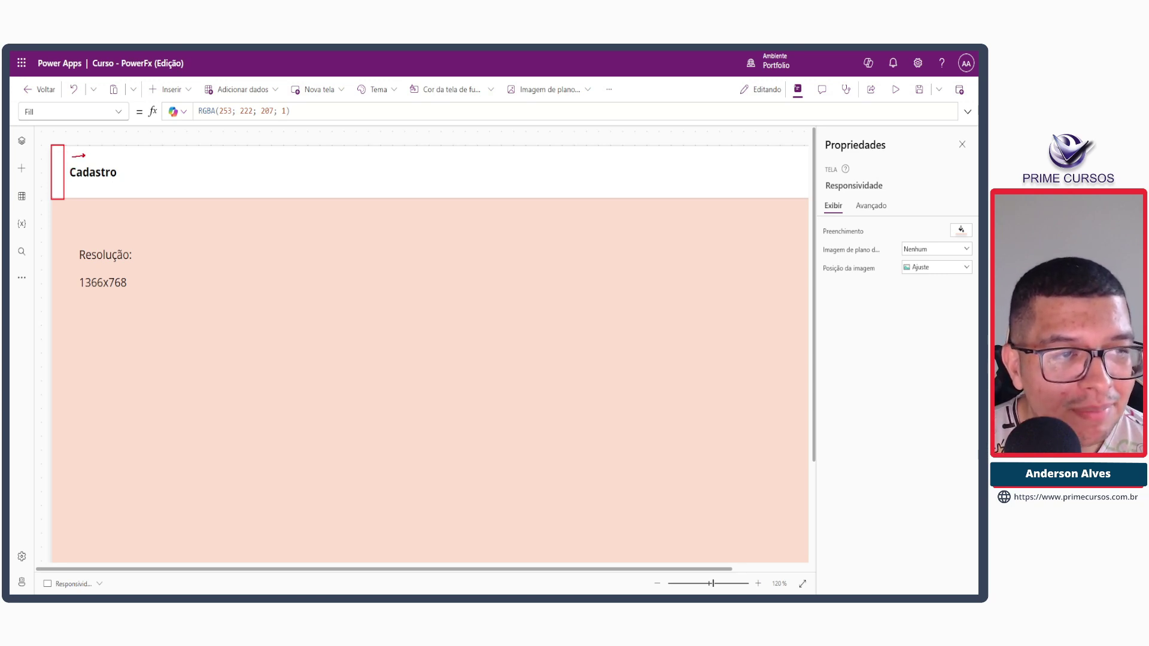
pyautogui.moveTo(65, 156)
pyautogui.mouseDown()
pyautogui.moveTo(85, 156)
pyautogui.moveTo(52, 177)
pyautogui.moveTo(58, 192)
pyautogui.moveTo(58, 153)
pyautogui.moveTo(56, 184)
pyautogui.mouseUp()
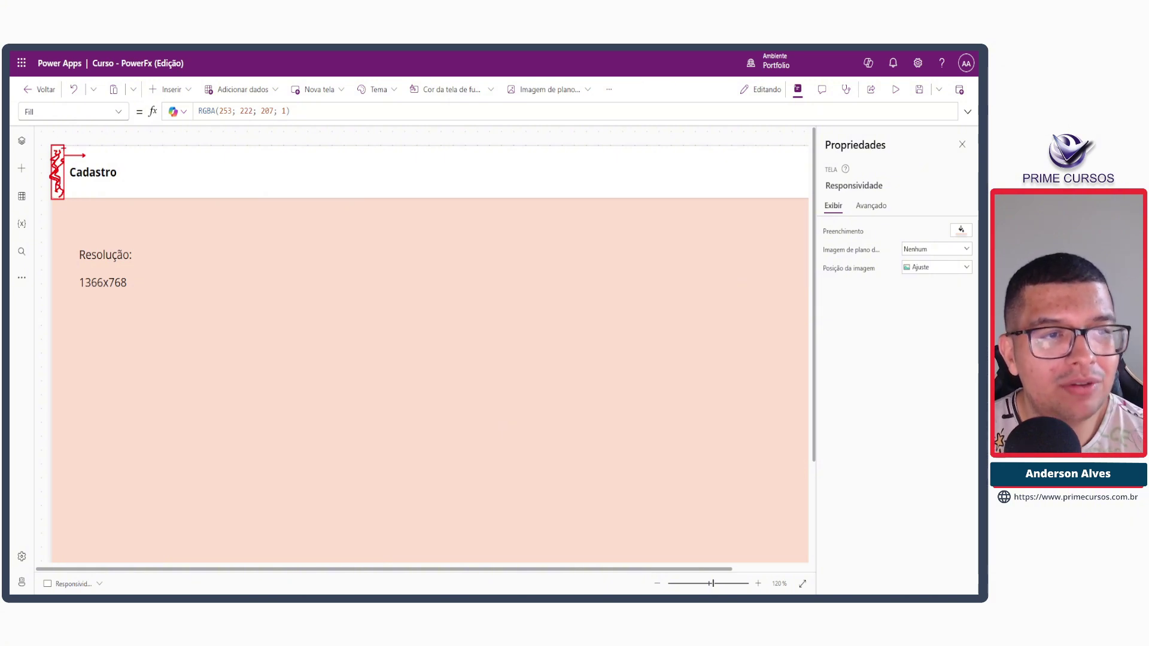
pyautogui.press('Escape')
pyautogui.hotkey('ctrl', '2')
pyautogui.moveTo(52, 147)
pyautogui.mouseDown()
pyautogui.moveTo(78, 160)
pyautogui.moveTo(88, 198)
pyautogui.moveTo(65, 158)
pyautogui.moveTo(62, 179)
pyautogui.moveTo(81, 196)
pyautogui.moveTo(116, 159)
pyautogui.moveTo(133, 160)
pyautogui.mouseUp()
pyautogui.press('Escape')
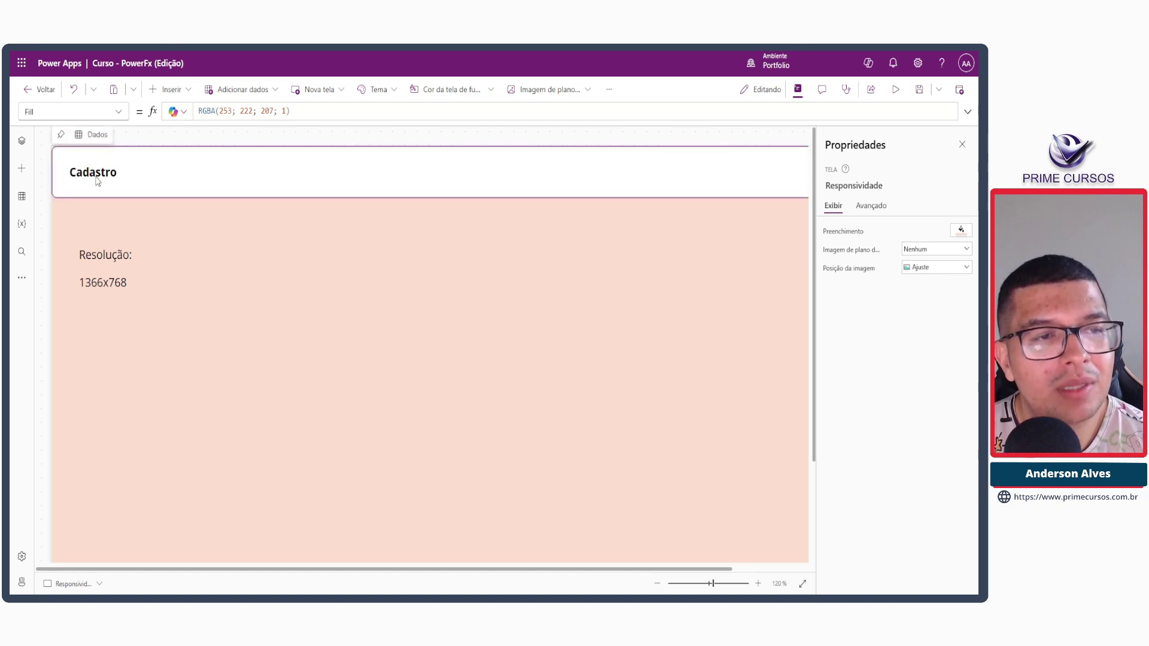
# Step: Change the multiplier in the Cadastro label's X formula so it reads (Parent.Width-Self.Width)*0,00
pyautogui.click(91, 180)
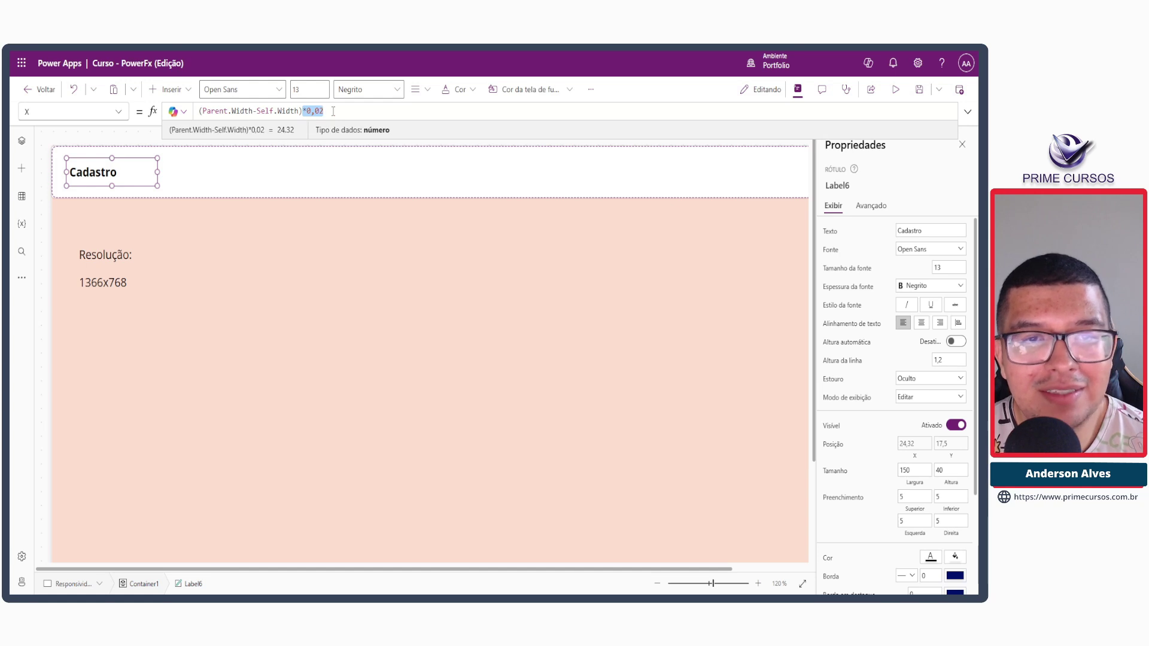
pyautogui.press('BackSpace')
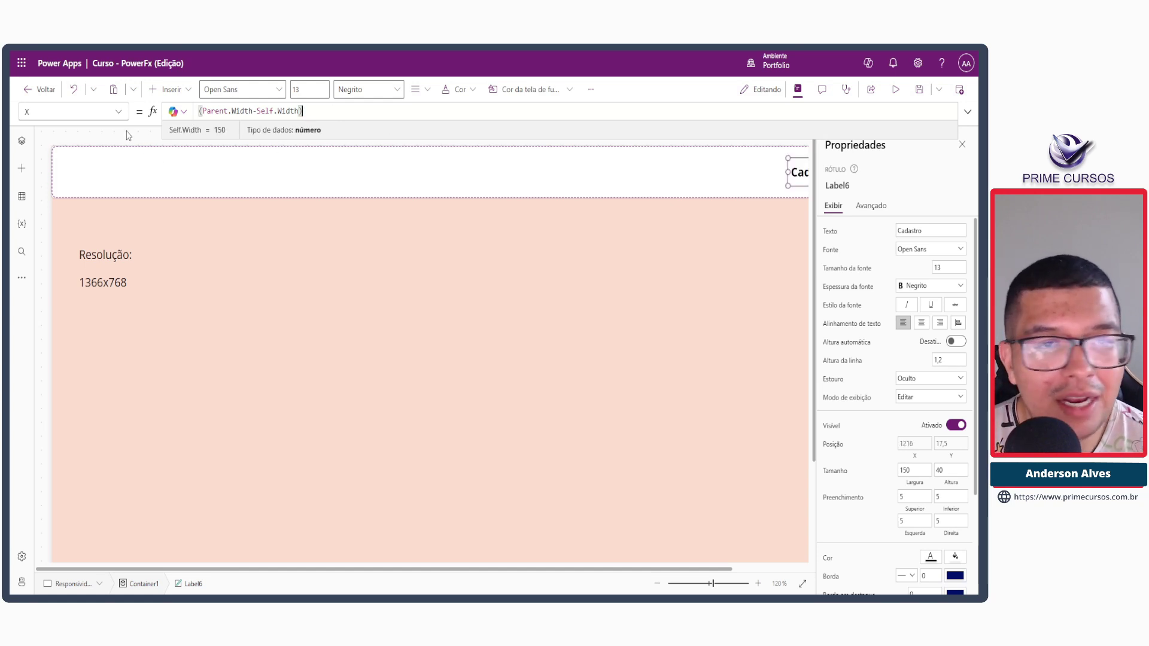
pyautogui.hotkey('ctrl', 'z')
pyautogui.doubleClick(326, 111)
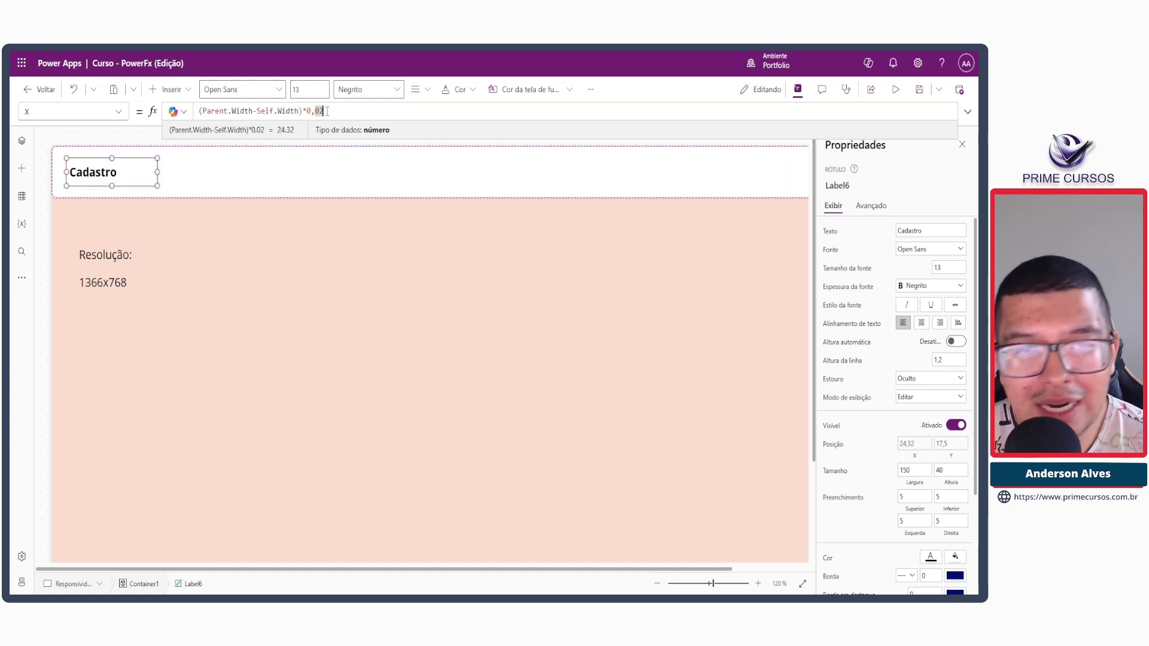
pyautogui.write('0')
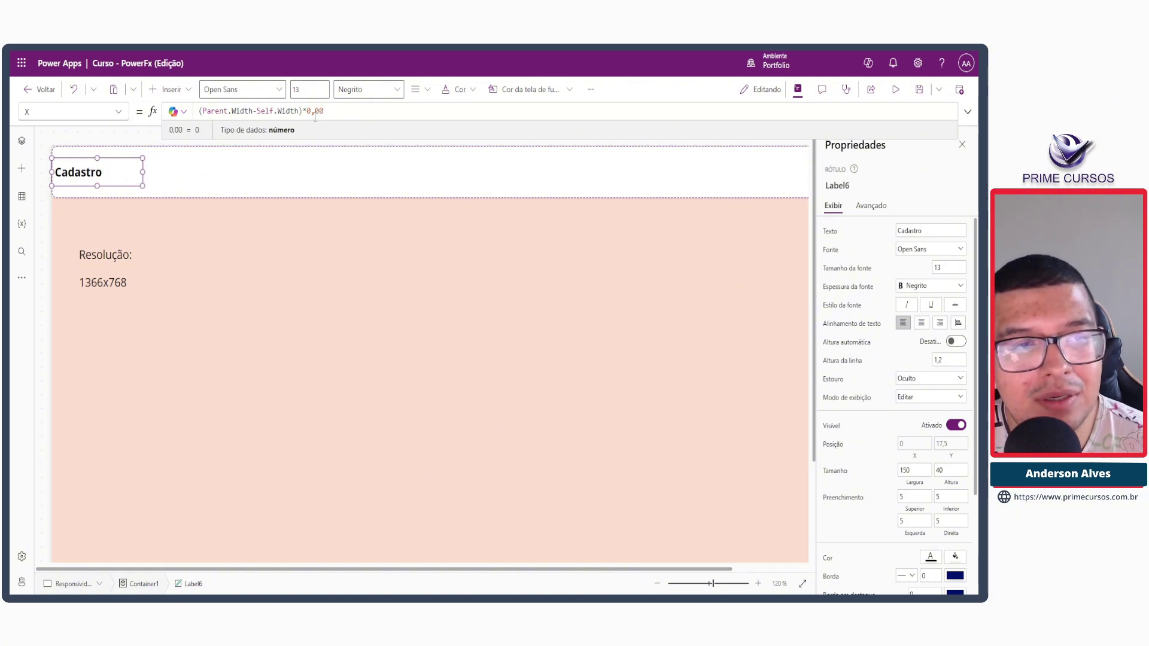
pyautogui.click(111, 137)
pyautogui.click(66, 173)
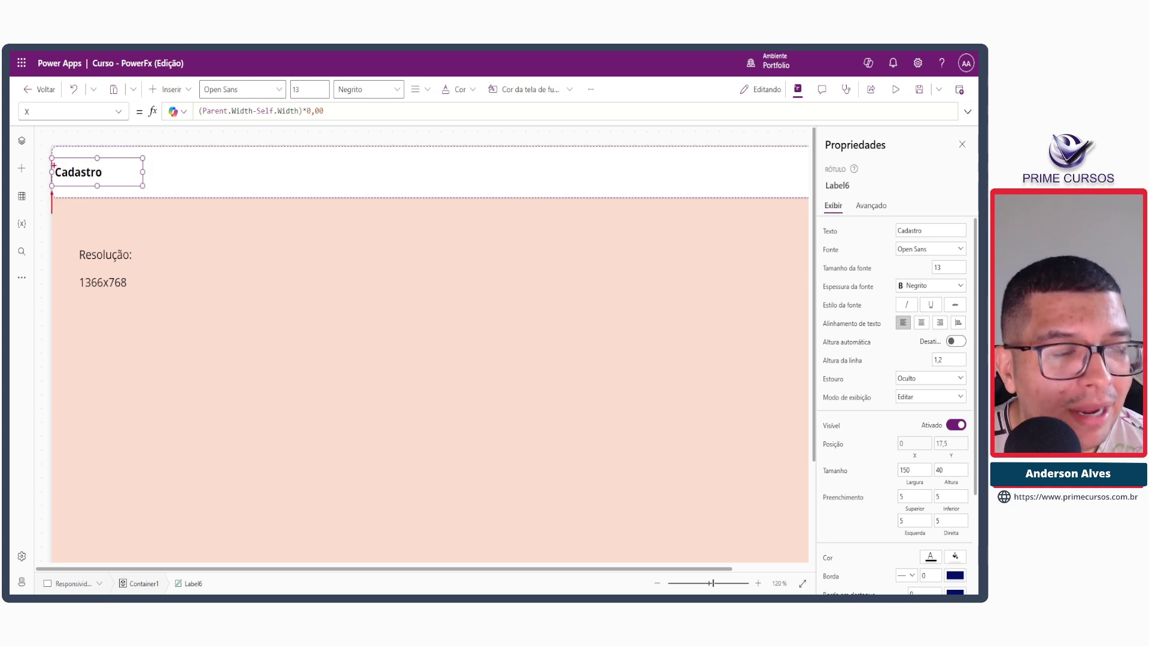
# Step: Set the header container's left padding (Esquerda) to 10 and preview the Cadastro label's position
pyautogui.click(167, 170)
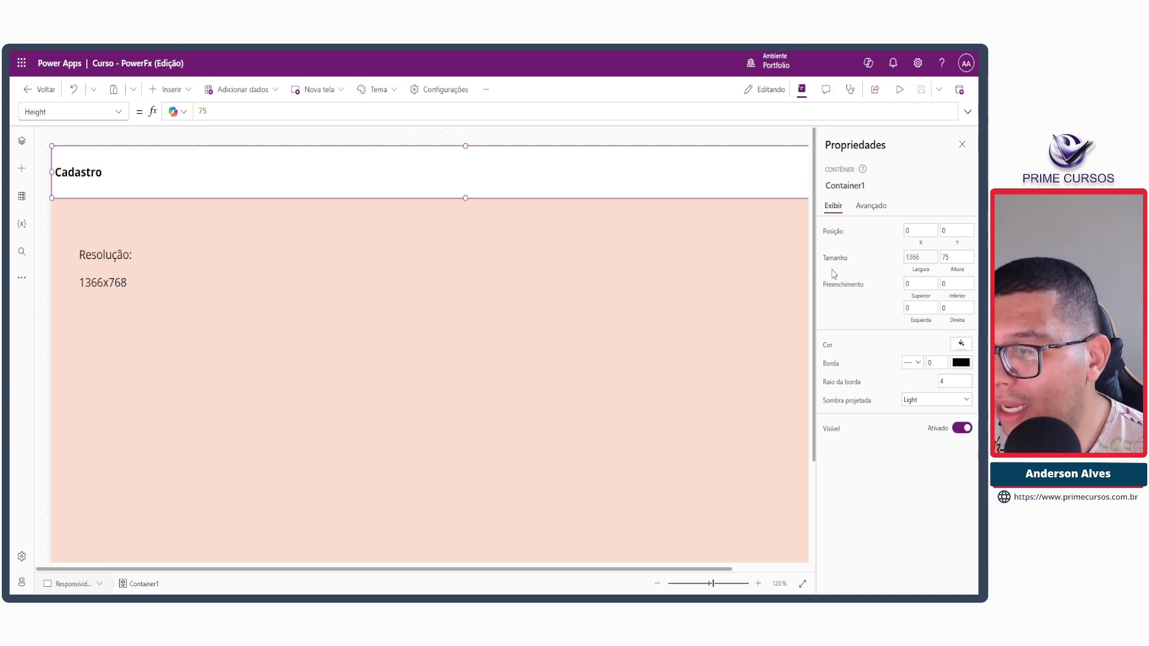
pyautogui.click(911, 309)
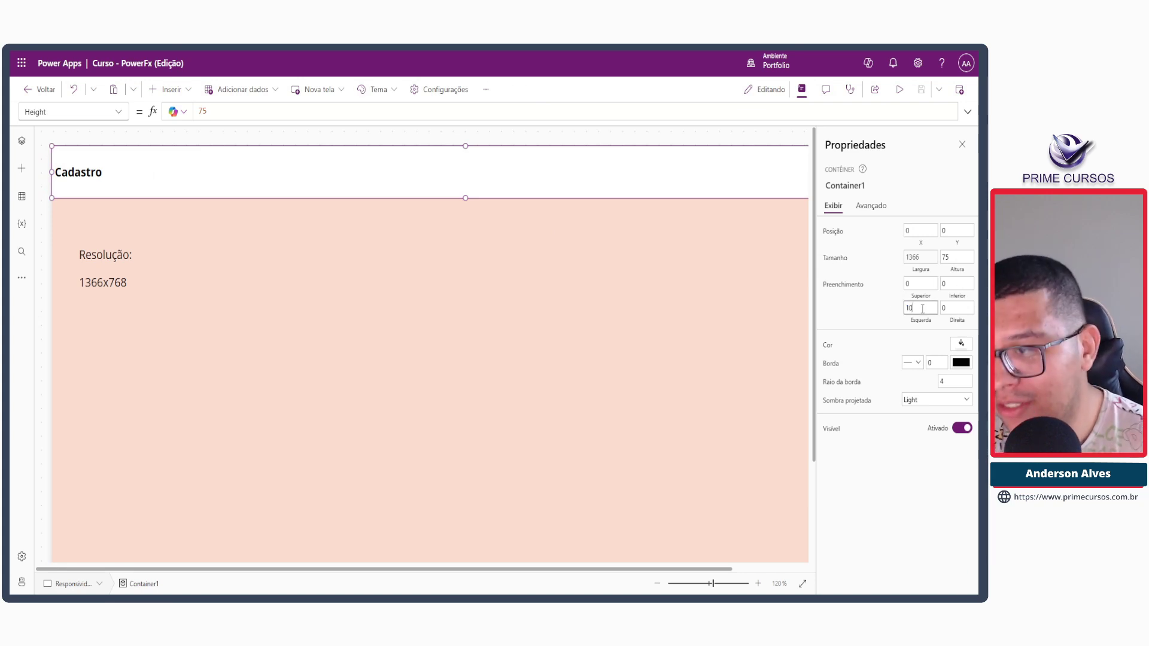
pyautogui.click(382, 264)
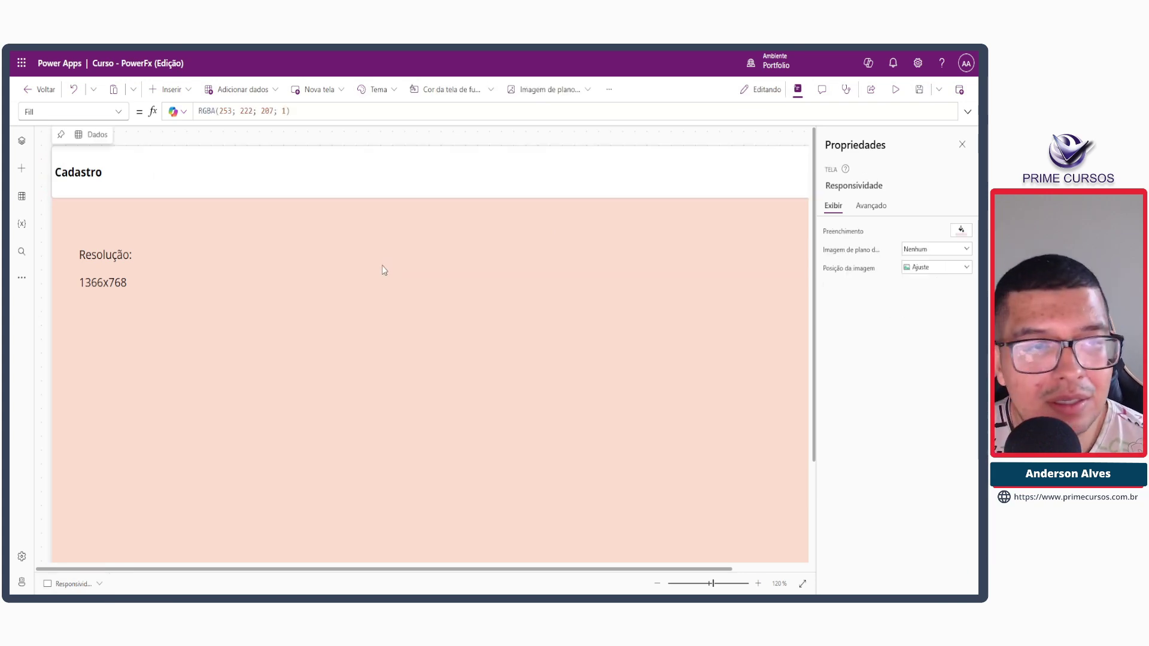
pyautogui.click(101, 173)
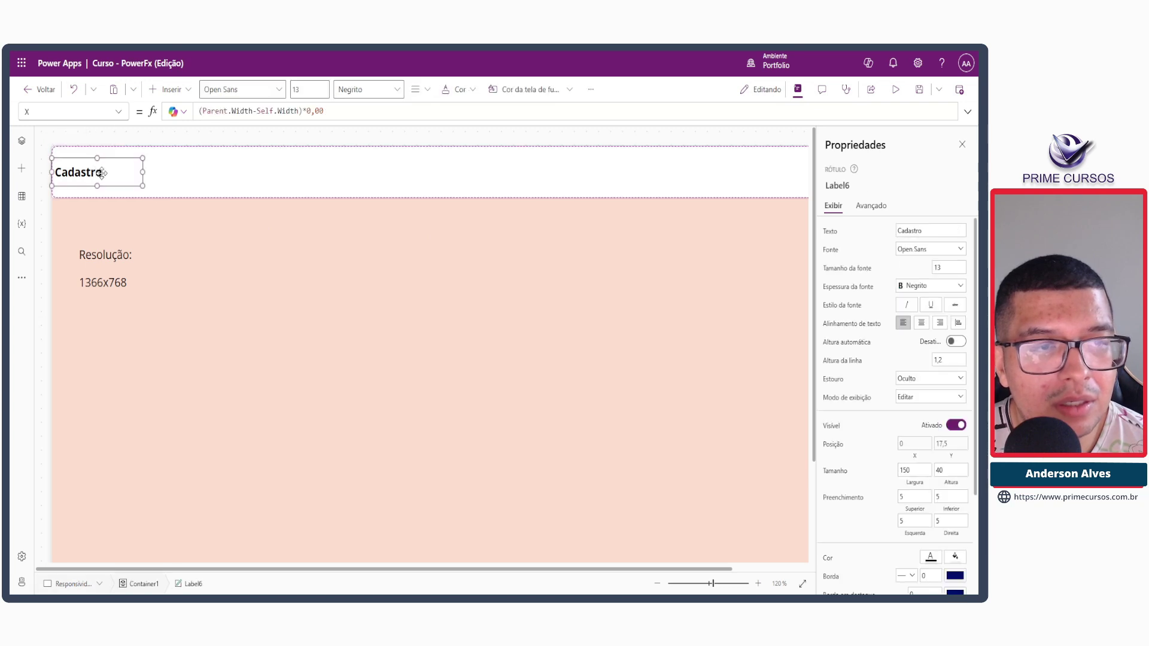
pyautogui.click(576, 155)
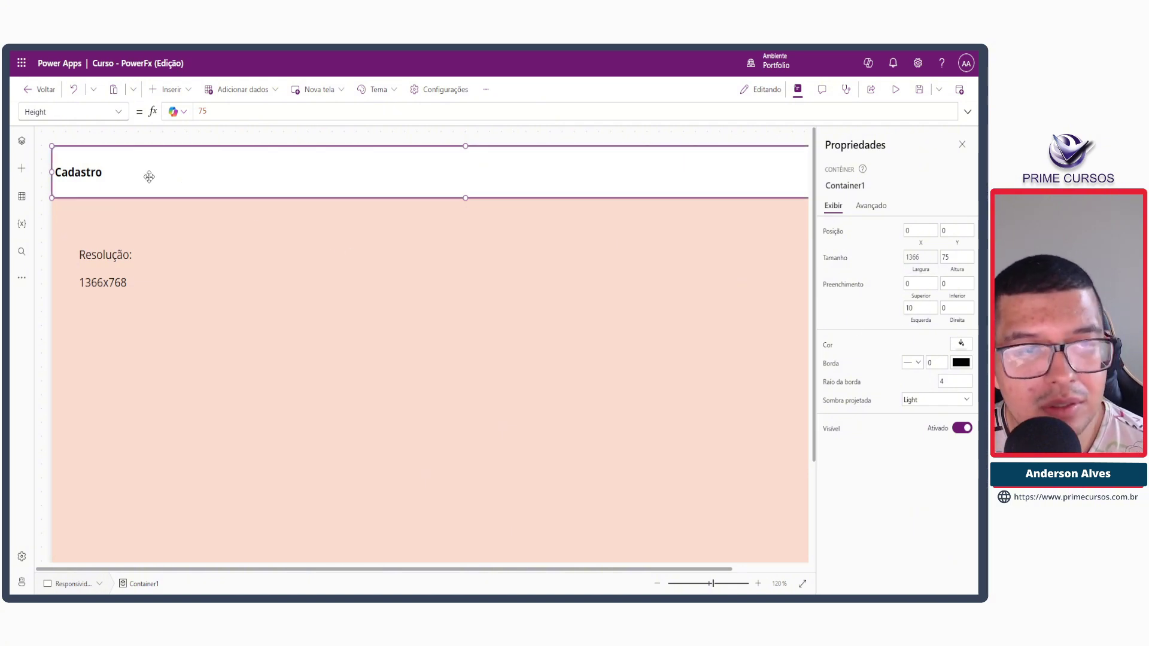
pyautogui.click(81, 171)
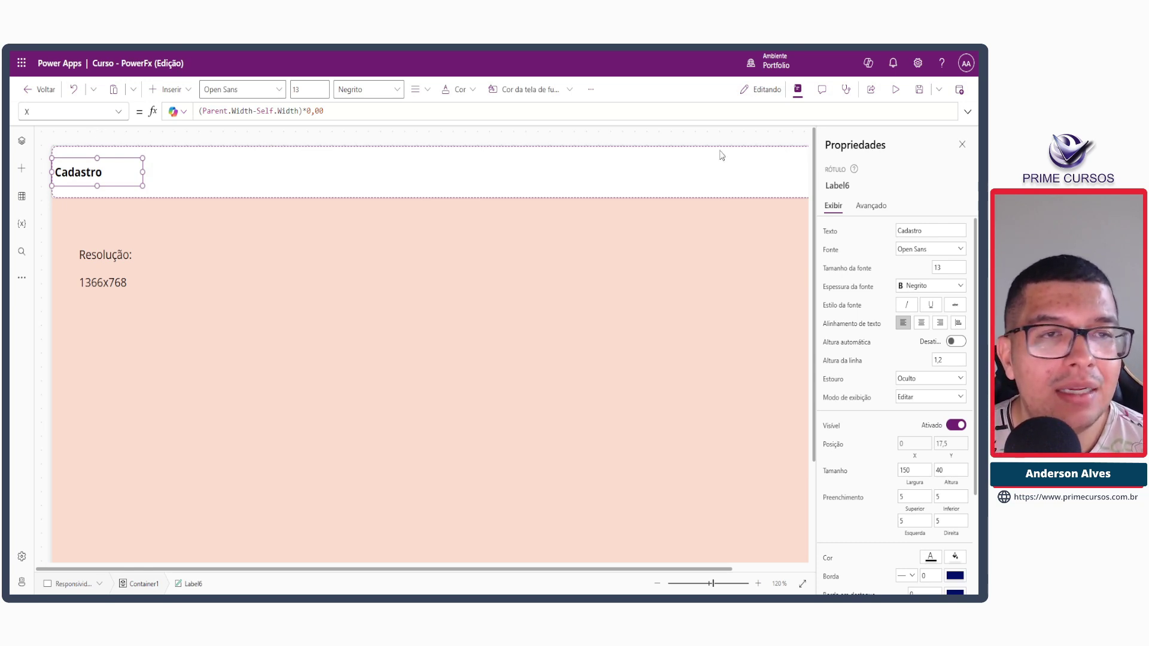
pyautogui.click(896, 89)
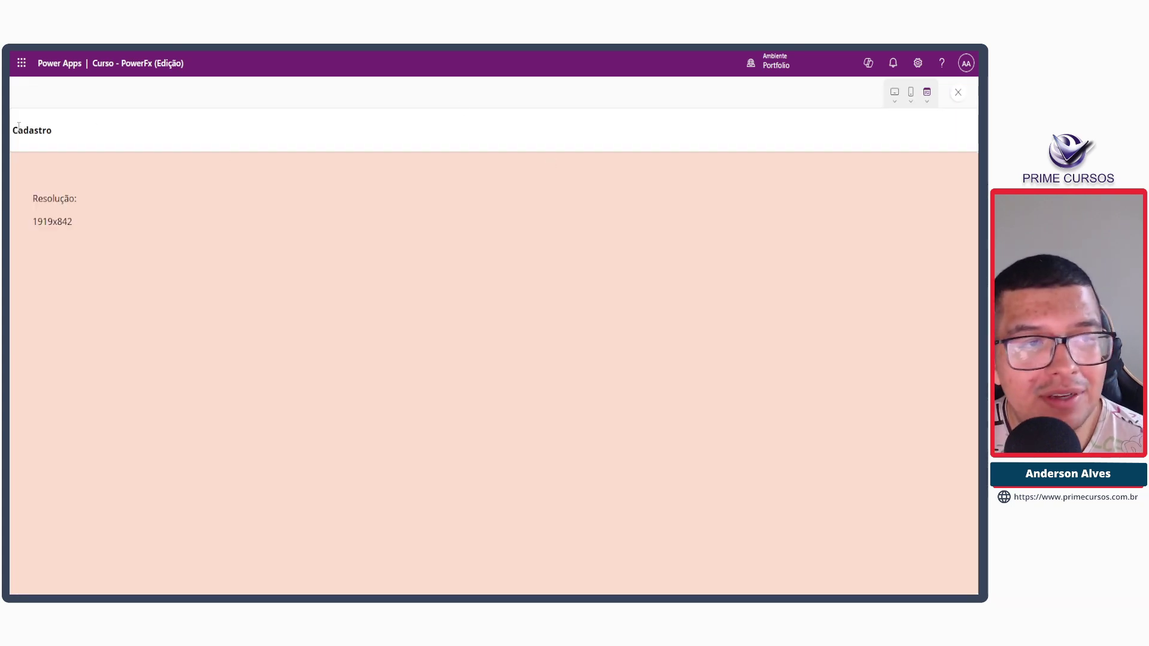
pyautogui.click(957, 92)
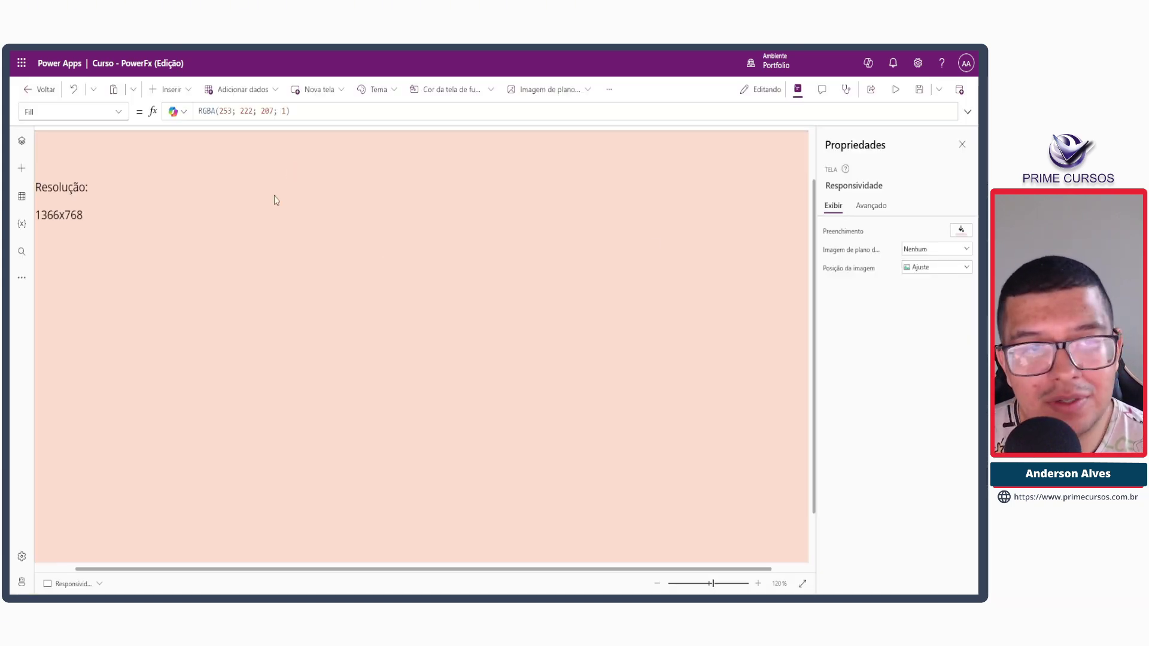
# Step: Set the header container's top, bottom, left and right padding to 20 and preview the screen
pyautogui.click(288, 180)
pyautogui.doubleClick(914, 307)
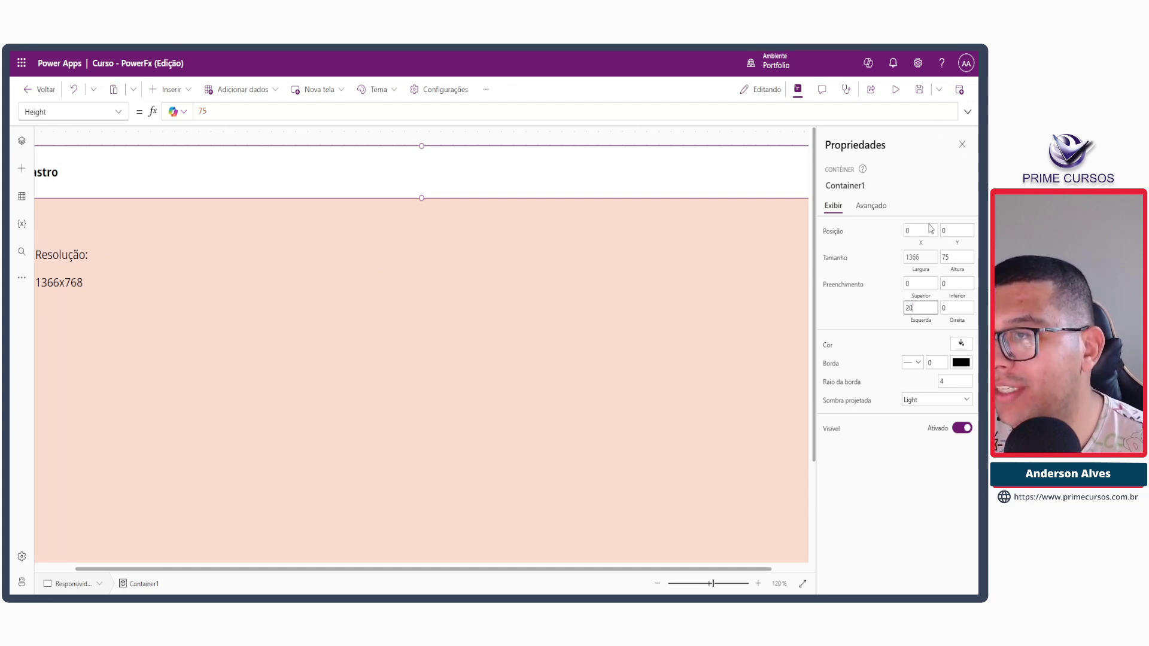
pyautogui.click(921, 280)
pyautogui.write('20')
pyautogui.press('Tab')
pyautogui.write('20')
pyautogui.press('Tab')
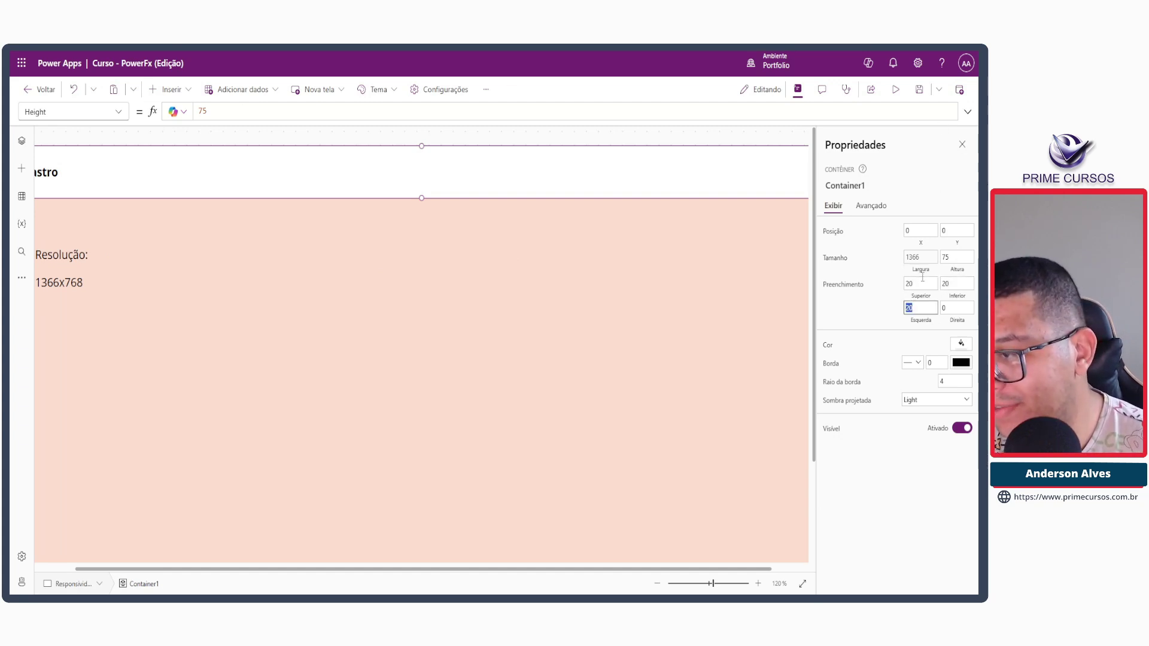
pyautogui.write('202')
pyautogui.press('BackSpace')
pyautogui.press('Tab')
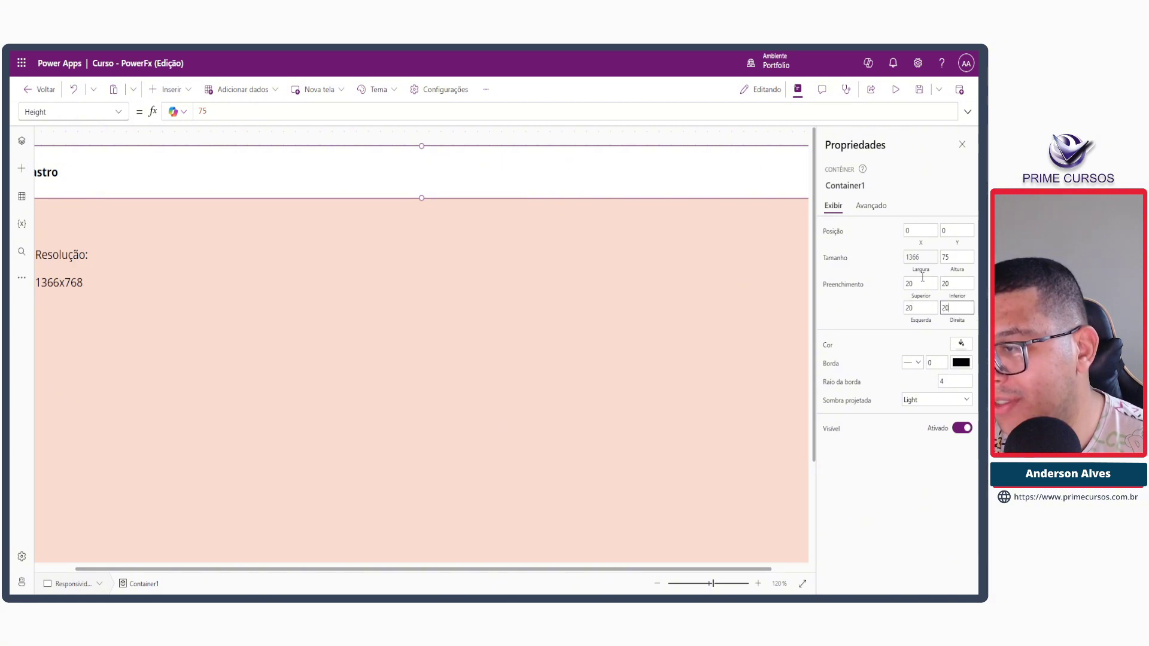
pyautogui.click(895, 90)
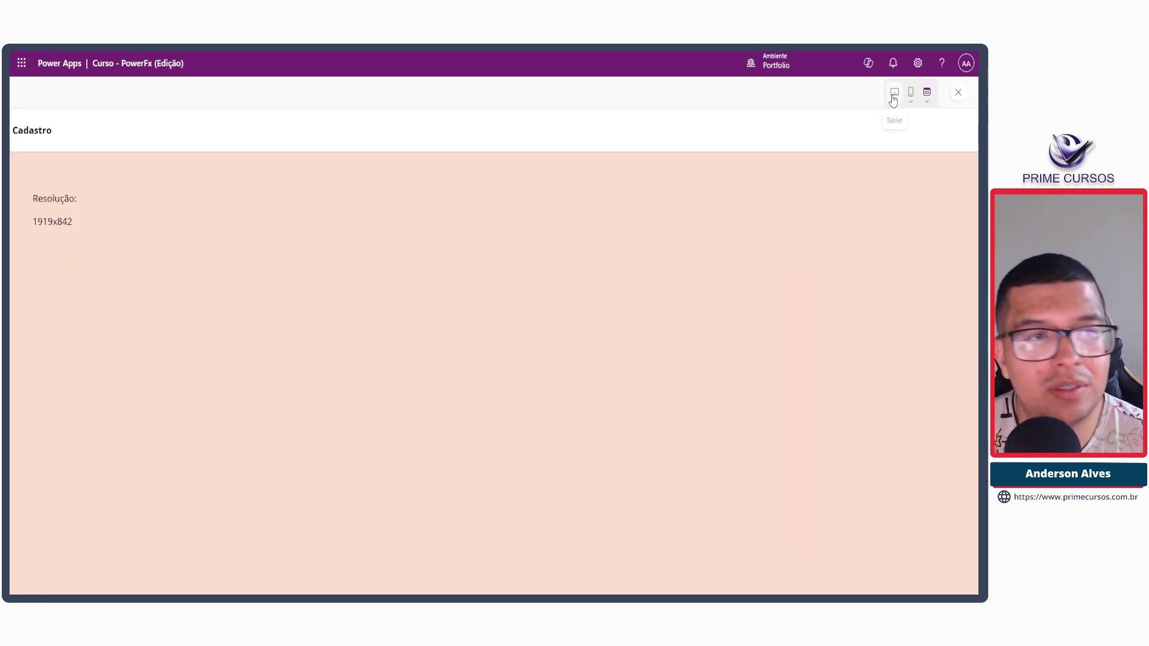
pyautogui.click(953, 93)
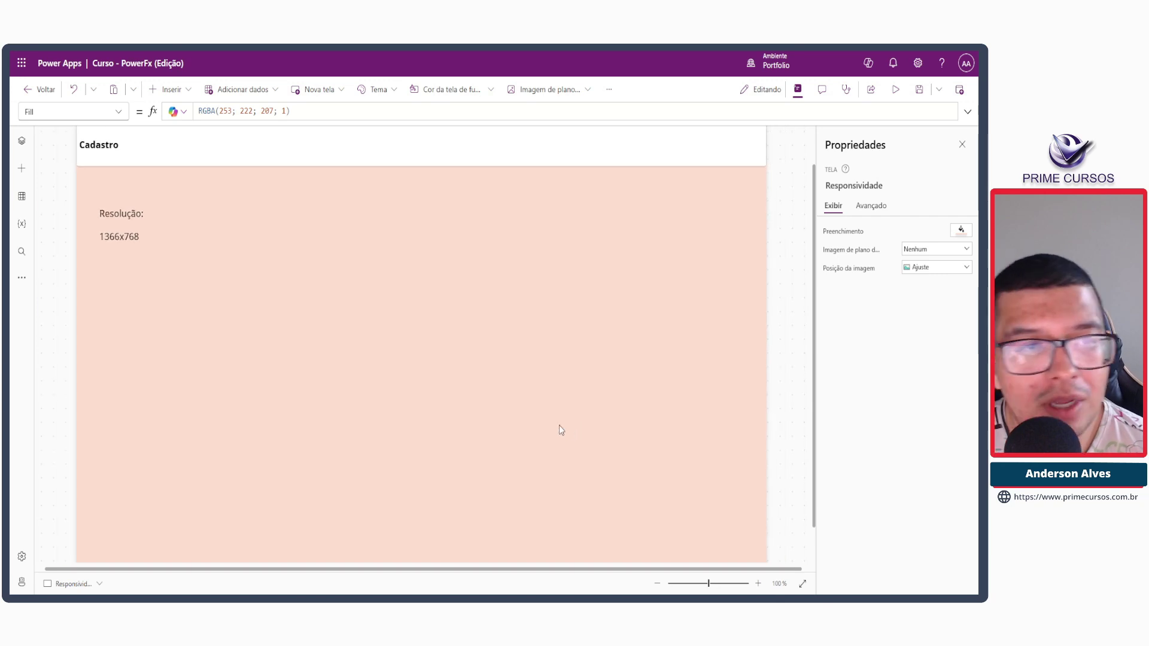
# Step: Compare the Cadastro label's X formula with the header container's padding and examine the label's edge up close
pyautogui.click(101, 151)
pyautogui.doubleClick(336, 113)
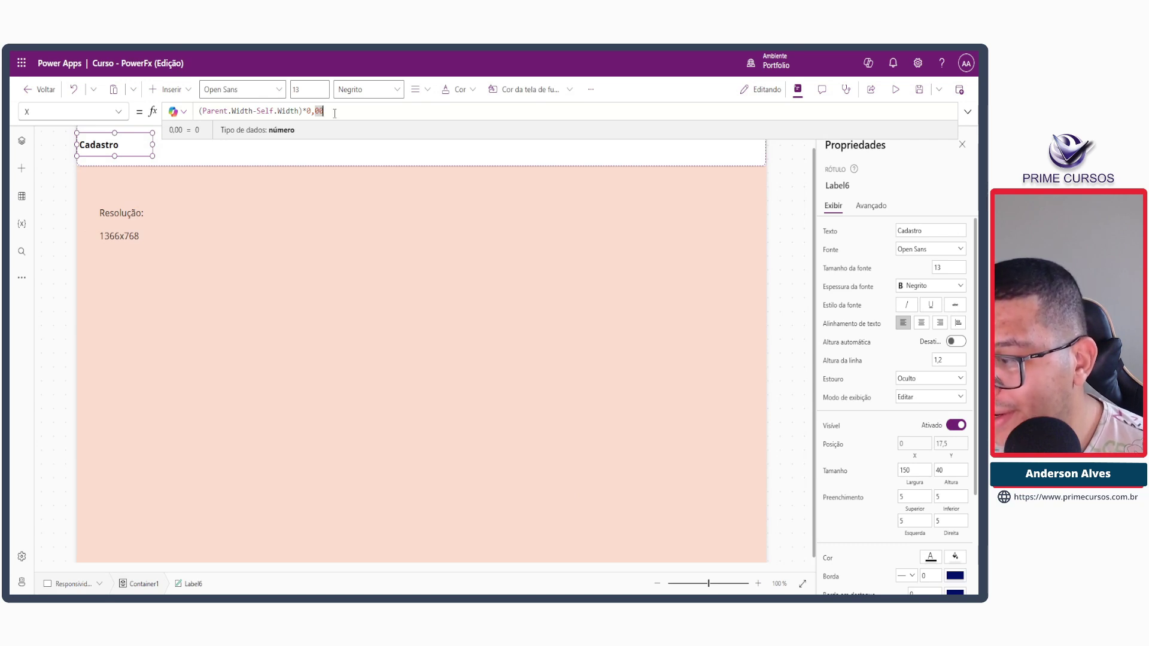
pyautogui.click(354, 153)
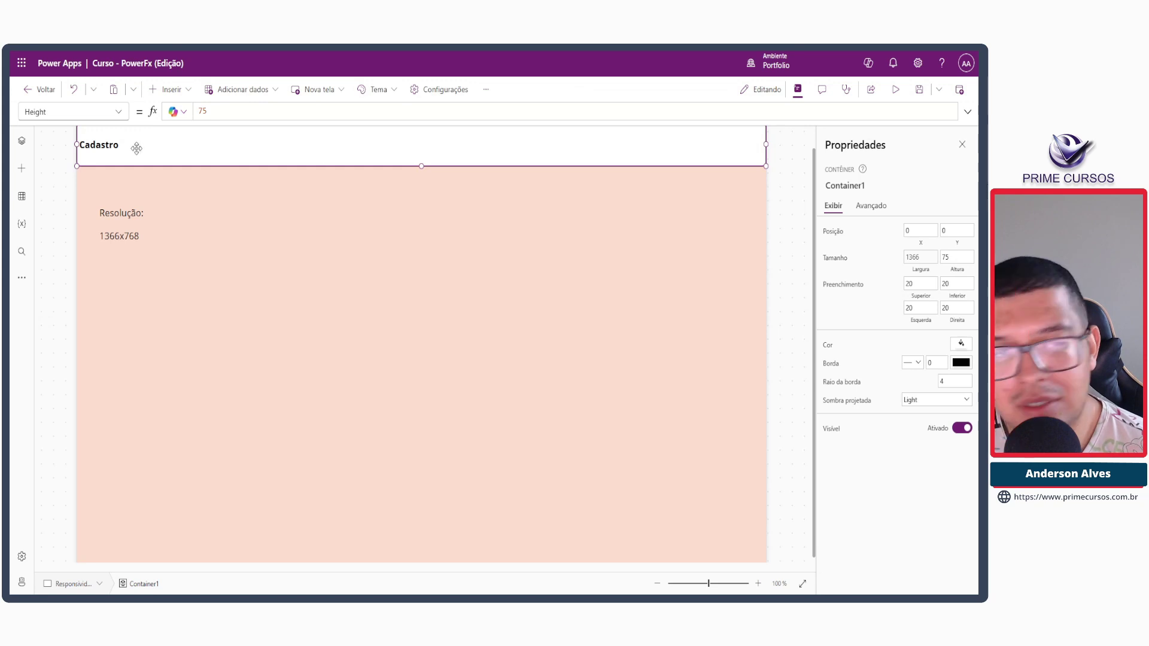
pyautogui.click(106, 147)
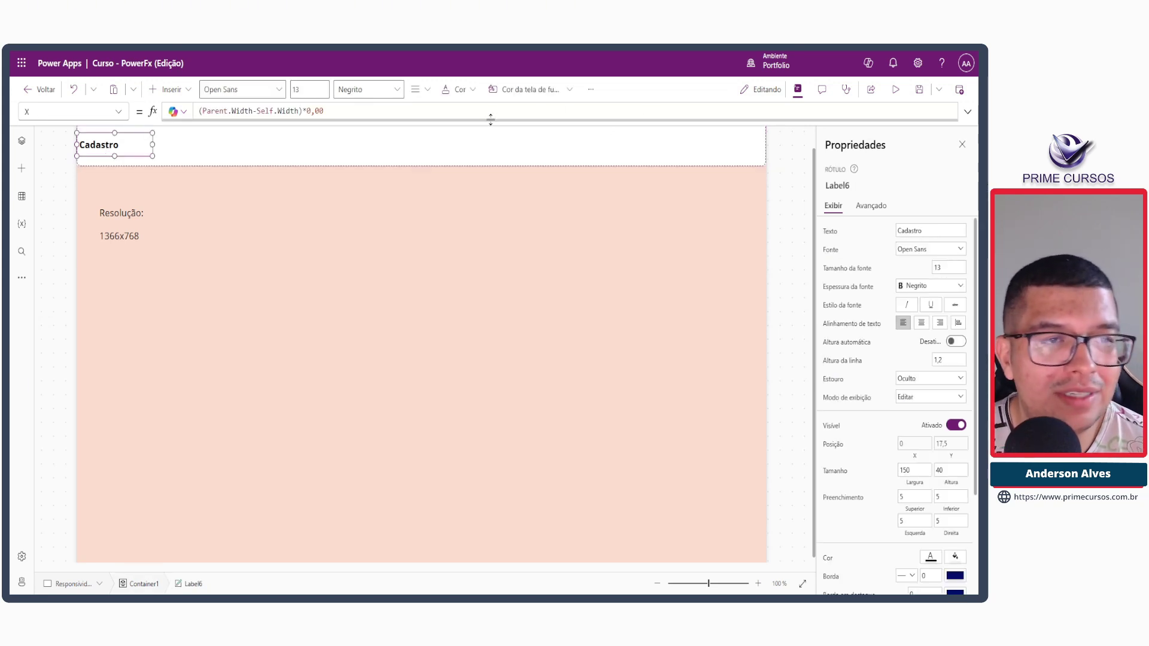
pyautogui.scroll(1, 187, 209)
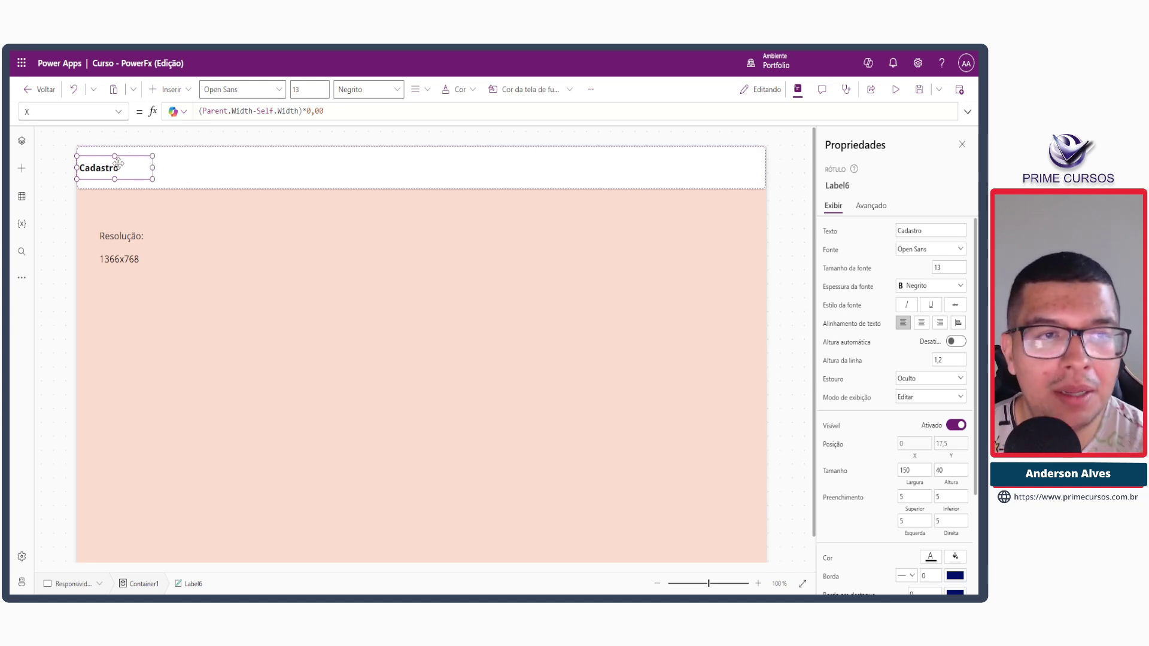
pyautogui.scroll(5, 85, 167)
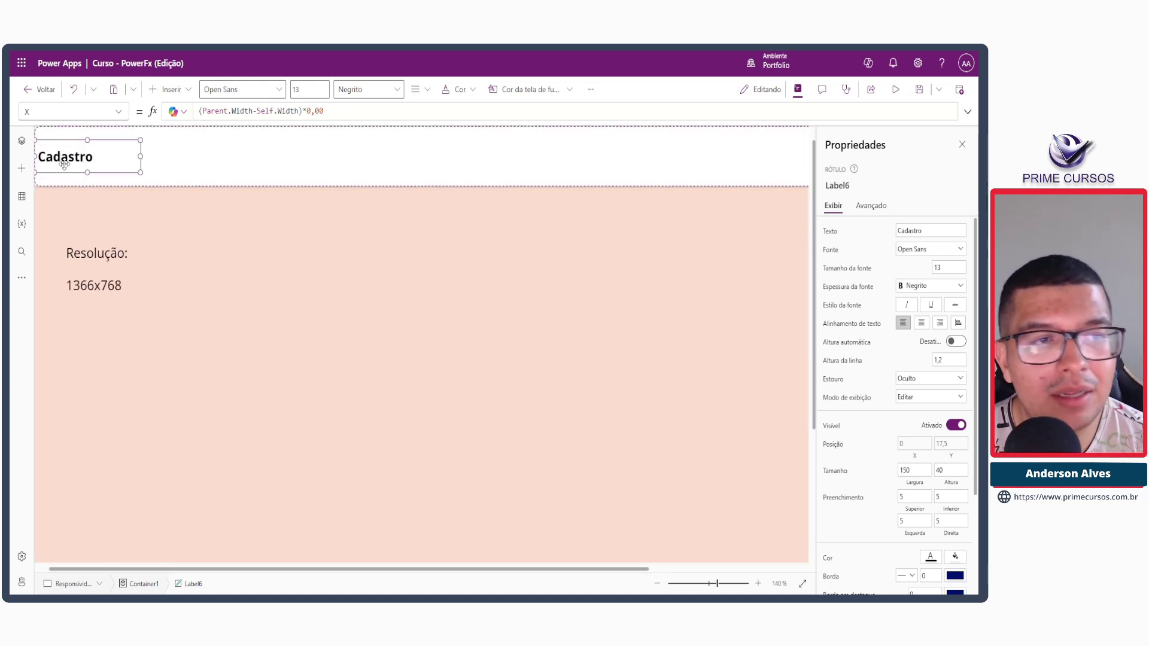
pyautogui.scroll(8, 50, 163)
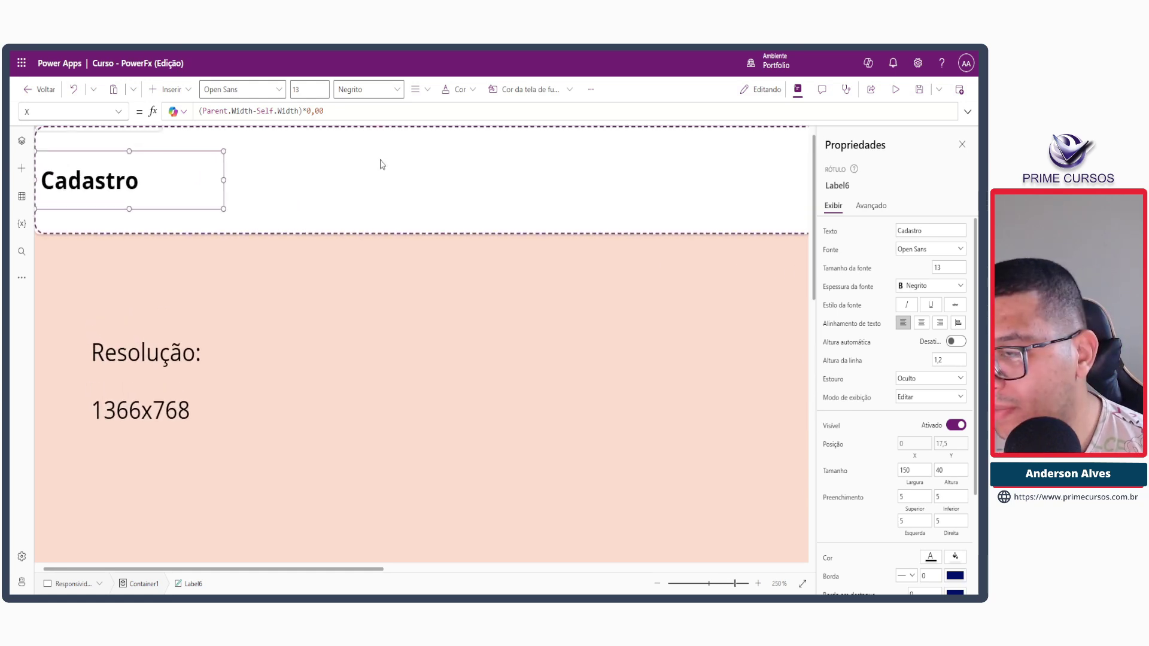
pyautogui.click(168, 90)
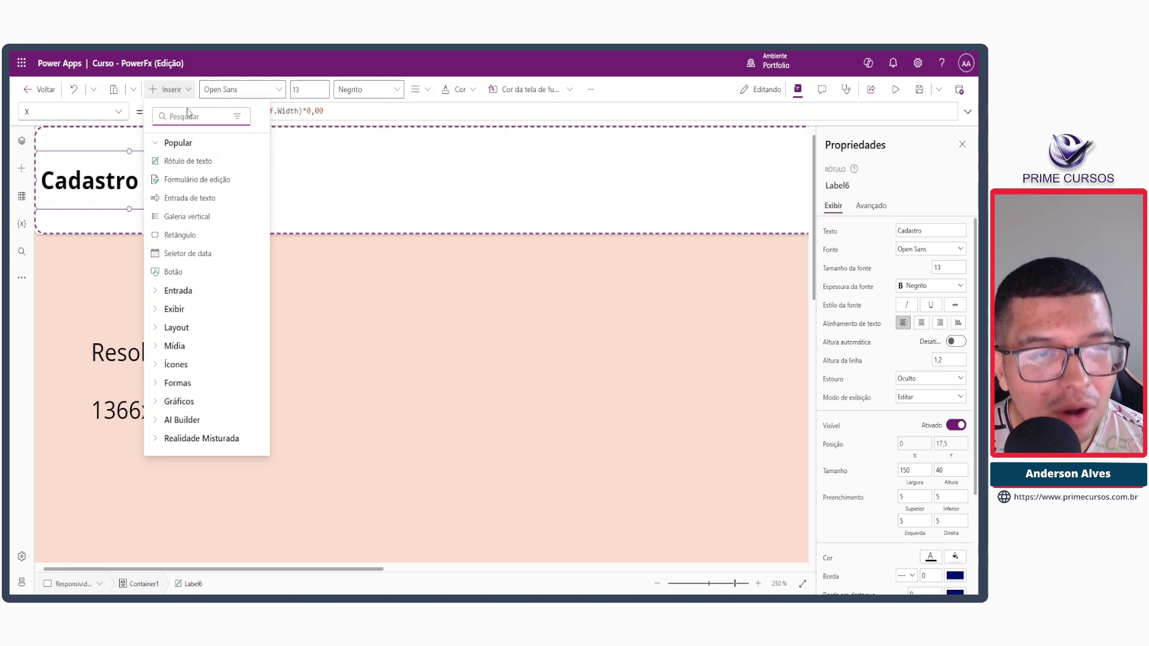
pyautogui.click(168, 90)
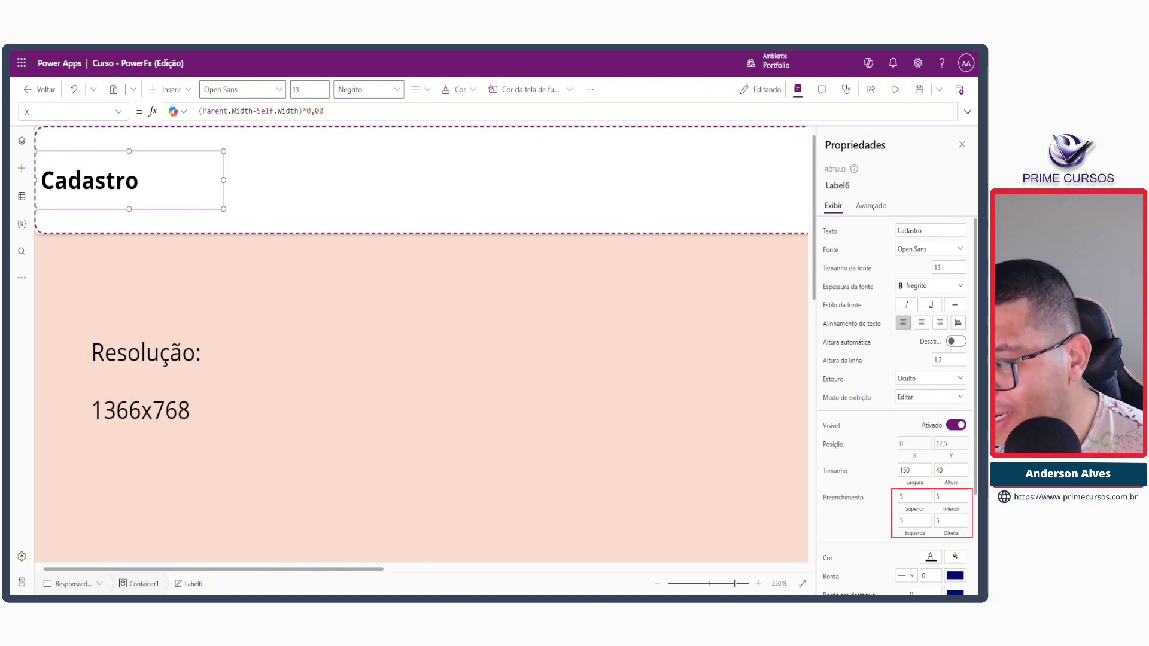
# Step: Set the Cadastro label's own padding to 0 on all four sides
pyautogui.click(914, 496)
pyautogui.write('0')
pyautogui.click(915, 521)
pyautogui.press('BackSpace')
pyautogui.write('0')
pyautogui.click(963, 521)
pyautogui.press('BackSpace')
pyautogui.write('0')
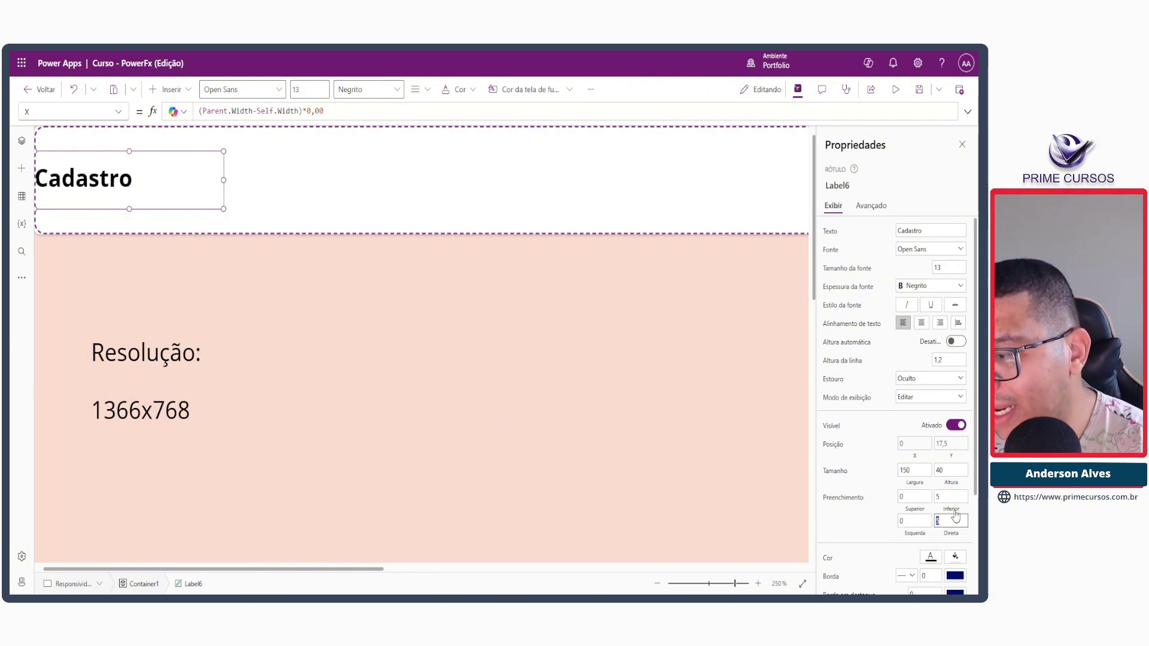
pyautogui.click(952, 496)
pyautogui.press('BackSpace')
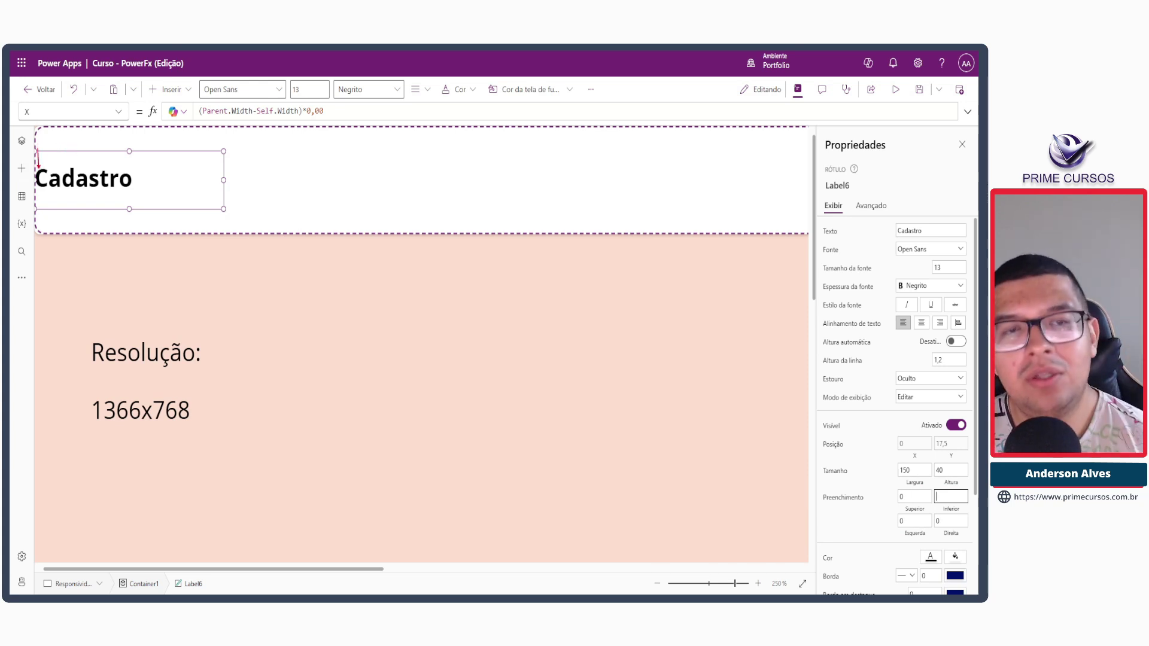
pyautogui.write('0')
# Step: Set the Cadastro label's left padding to 20 and examine the gap before its text
pyautogui.click(914, 521)
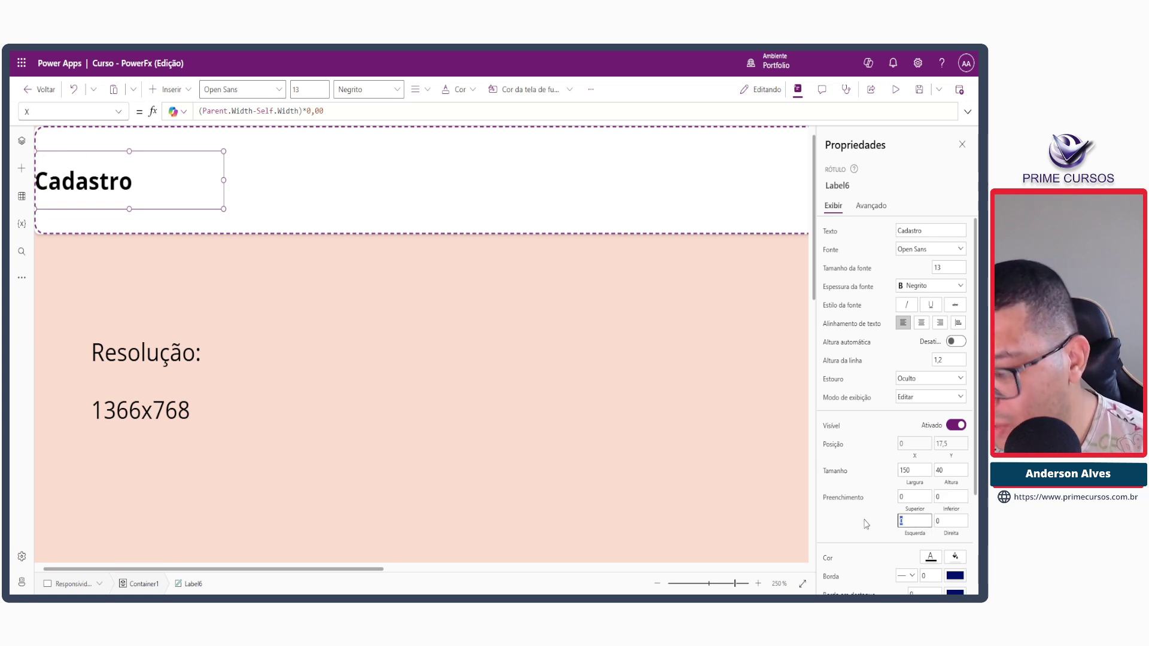
pyautogui.press('Tab')
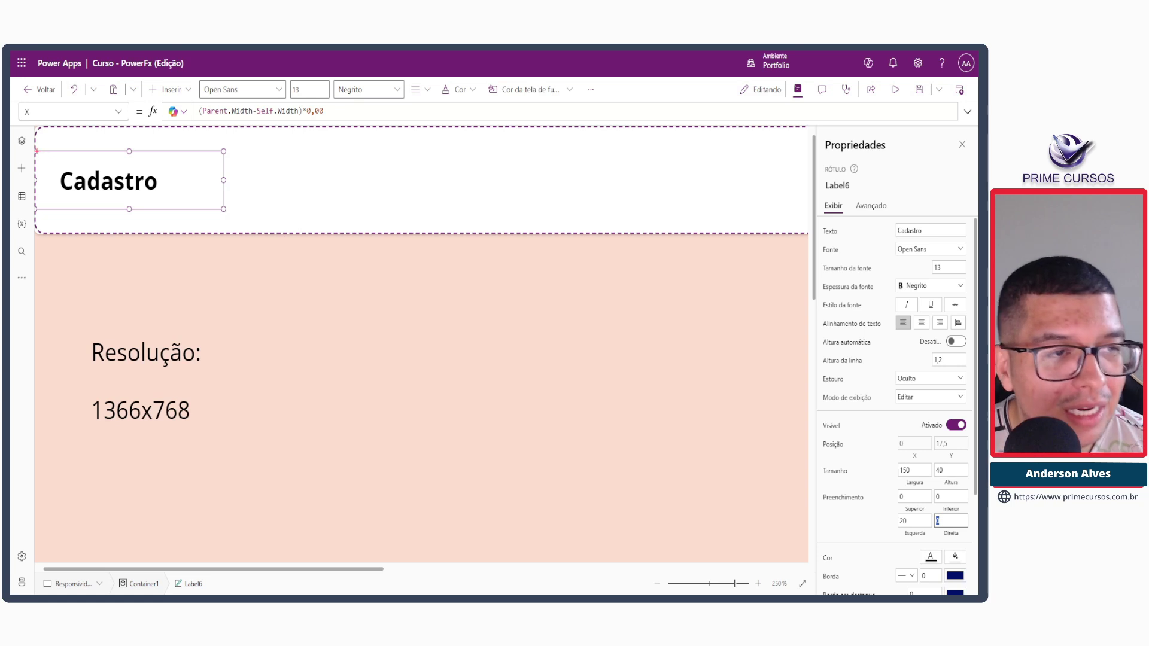
pyautogui.moveTo(36, 151); pyautogui.dragTo(60, 207)
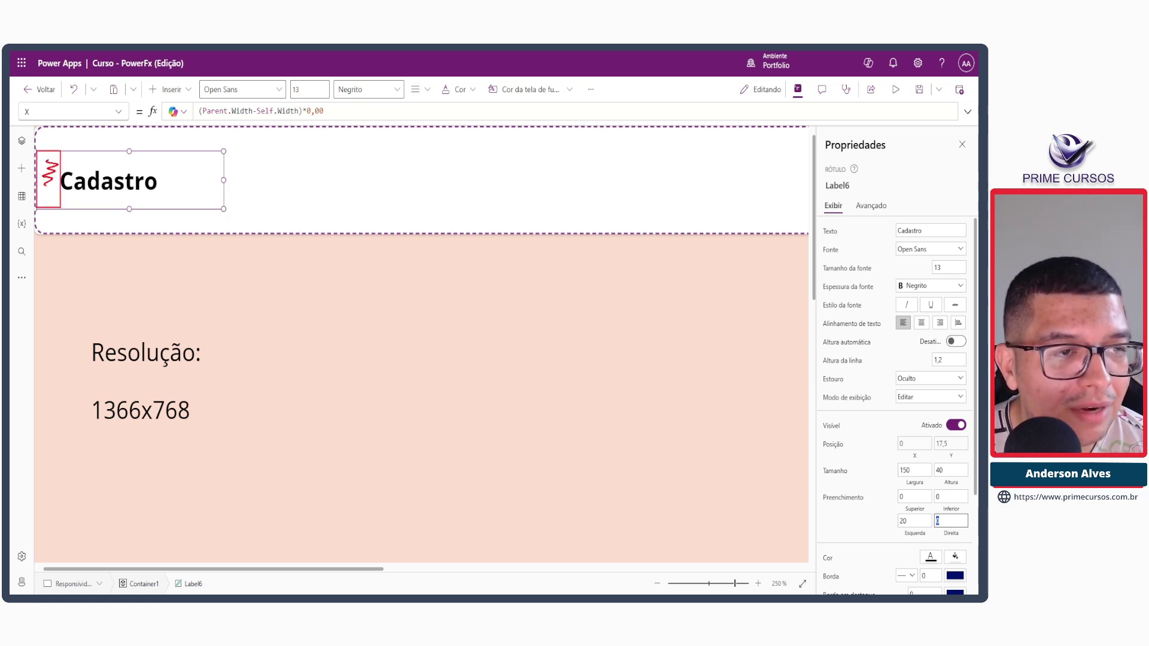
pyautogui.moveTo(44, 185); pyautogui.dragTo(46, 202)
pyautogui.moveTo(126, 167); pyautogui.dragTo(67, 167)
pyautogui.press('Escape')
# Step: Set the Cadastro label's left padding to 10 and examine the padding area around its text
pyautogui.click(916, 524)
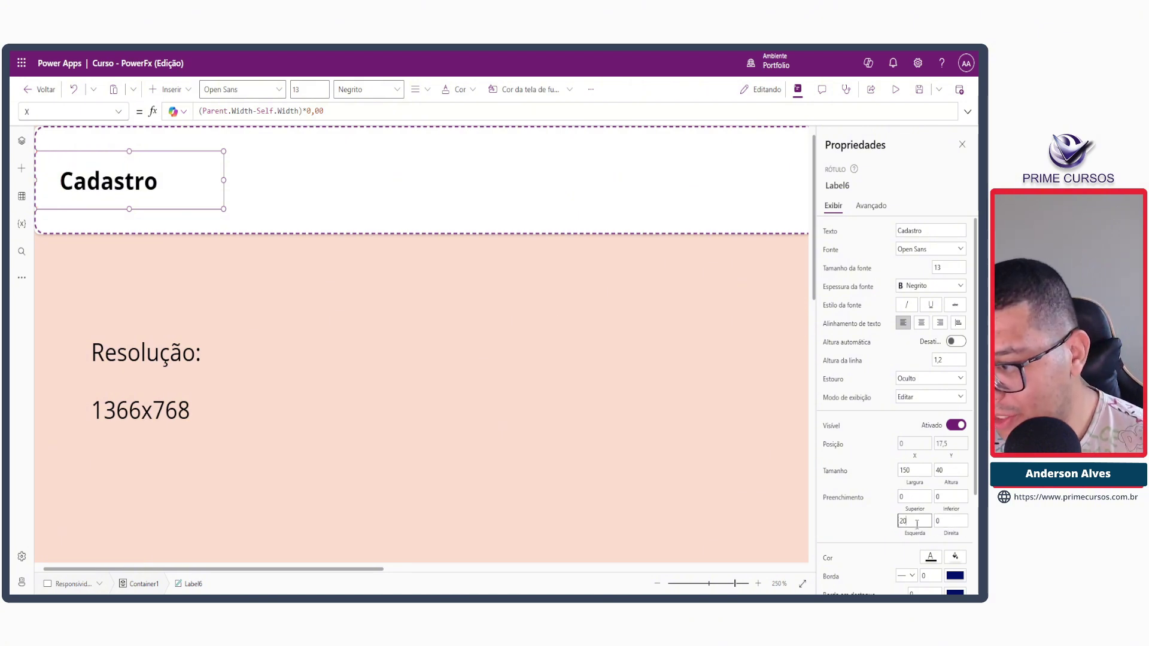
pyautogui.write('10')
pyautogui.press('Tab')
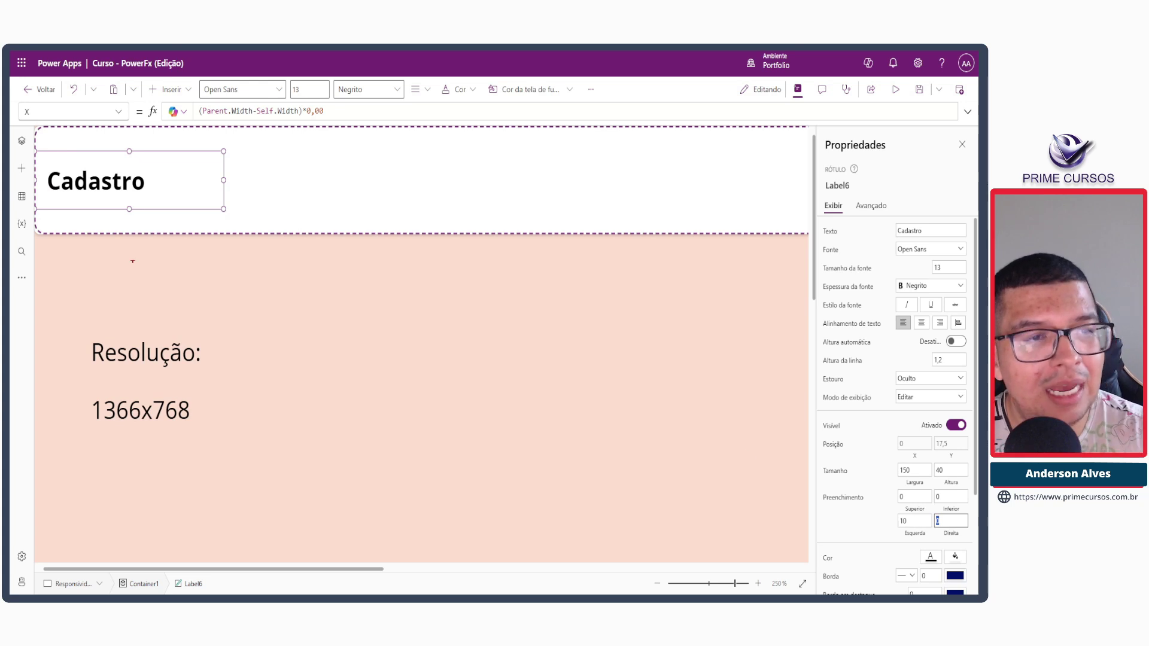
pyautogui.moveTo(36, 150); pyautogui.dragTo(49, 208)
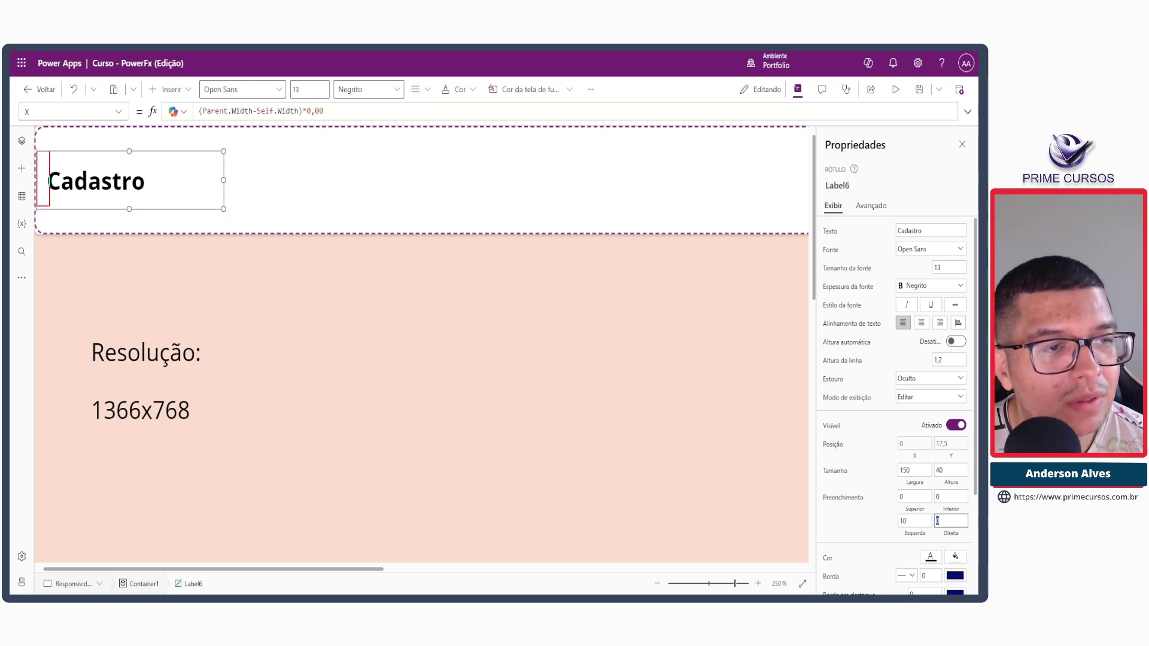
pyautogui.moveTo(48, 152)
pyautogui.mouseDown()
pyautogui.moveTo(222, 165)
pyautogui.moveTo(223, 209)
pyautogui.moveTo(49, 209)
pyautogui.mouseUp()
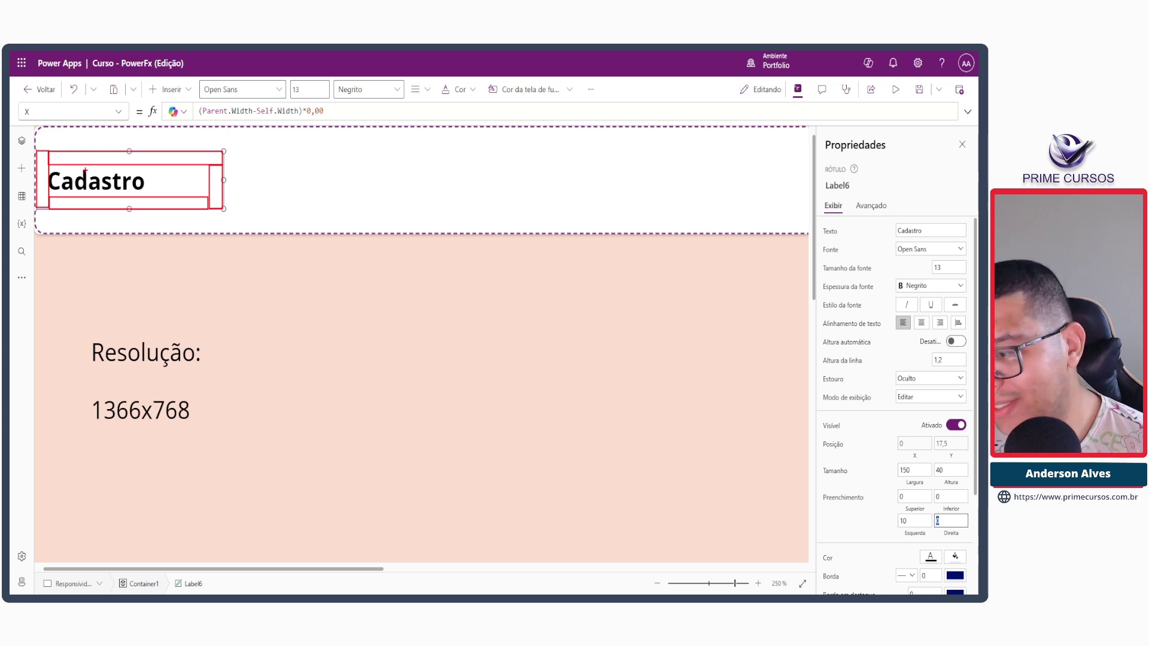
# Step: Set the Cadastro label's own padding to 5 on all four sides
pyautogui.press('Escape')
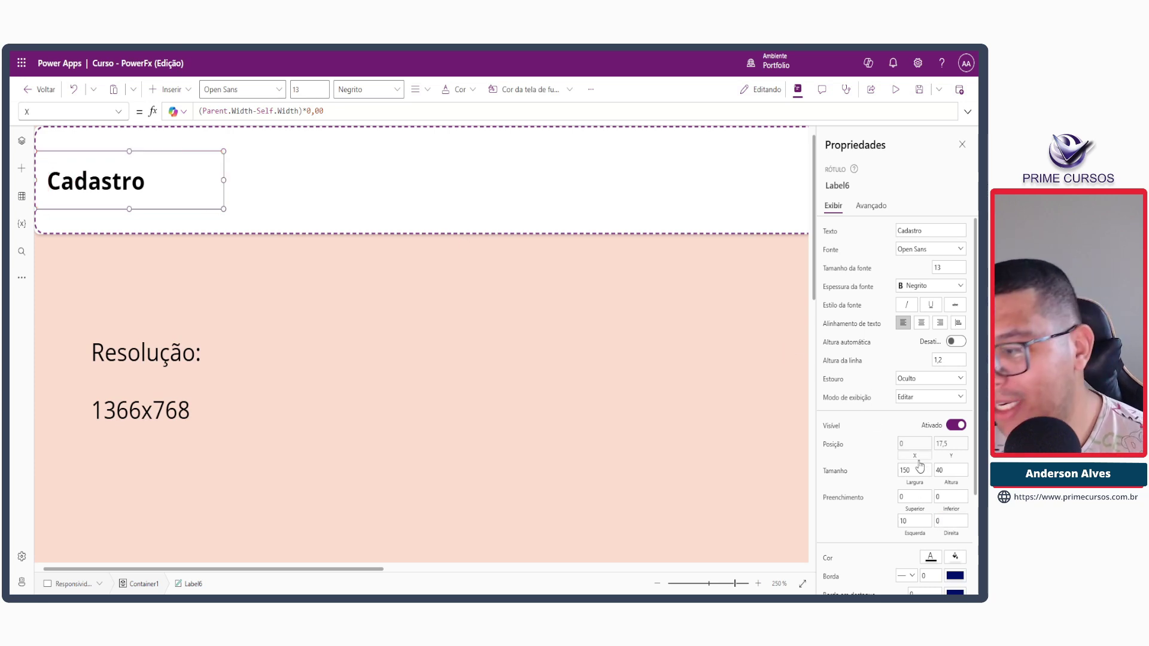
pyautogui.click(909, 497)
pyautogui.write('5')
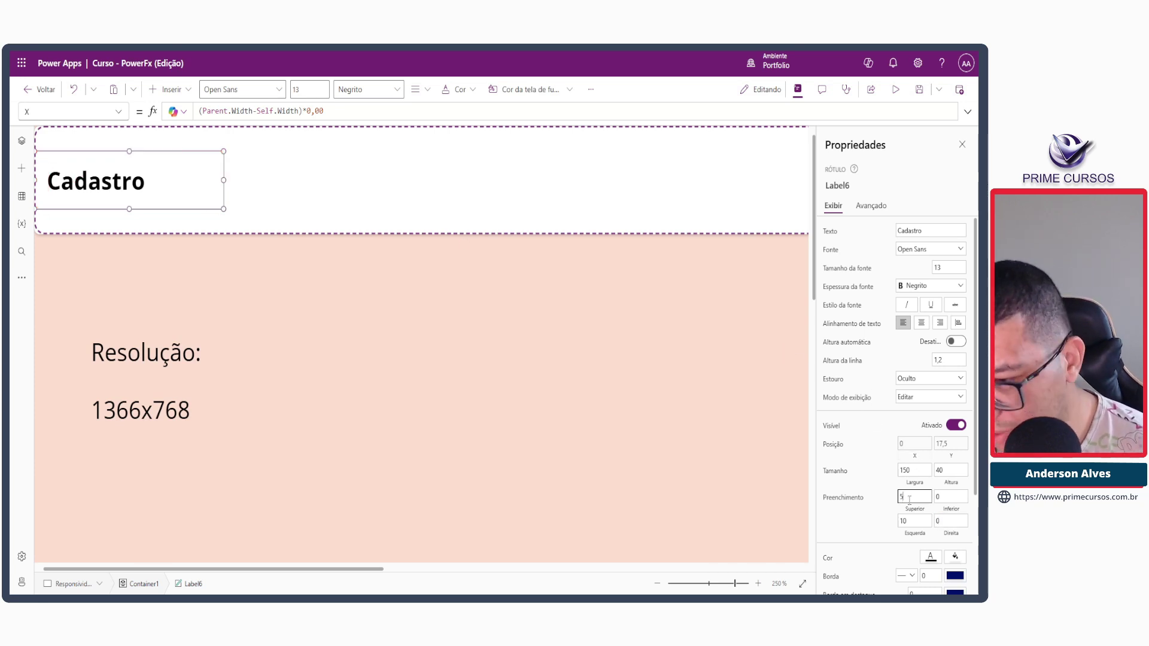
pyautogui.press('Tab')
pyautogui.write('5')
pyautogui.press('Tab')
pyautogui.write('5')
pyautogui.press('Tab')
pyautogui.write('5')
pyautogui.press('Tab')
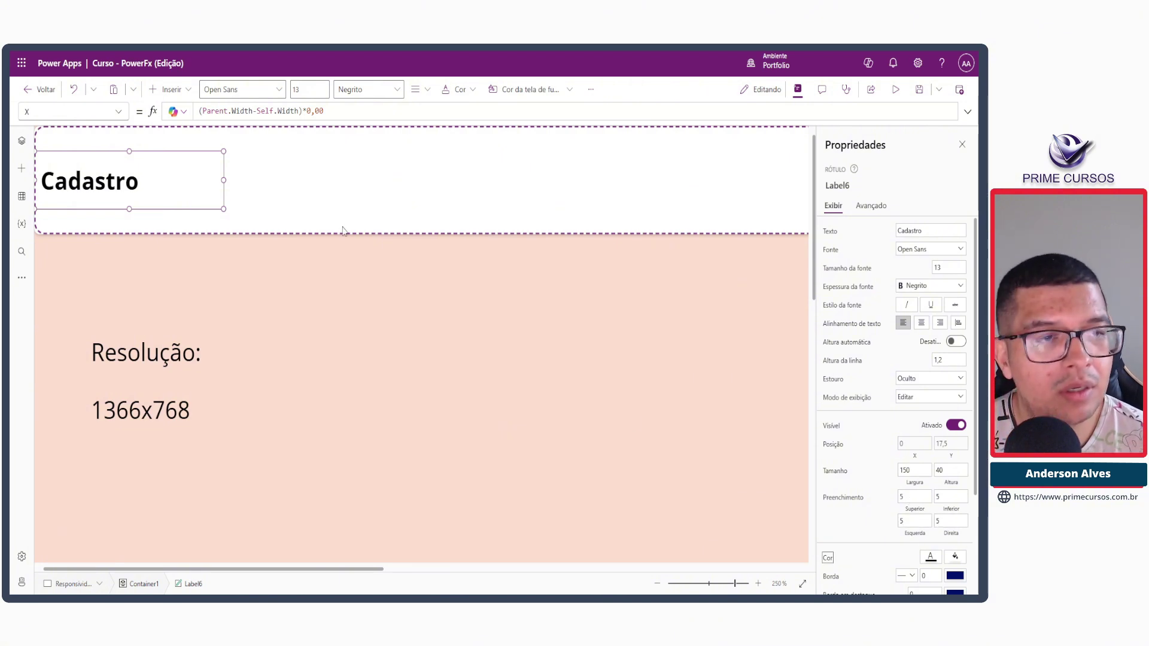
# Step: Examine the gap before the Cadastro label's text up close and against the whole screen
pyautogui.click(282, 174)
pyautogui.click(63, 178)
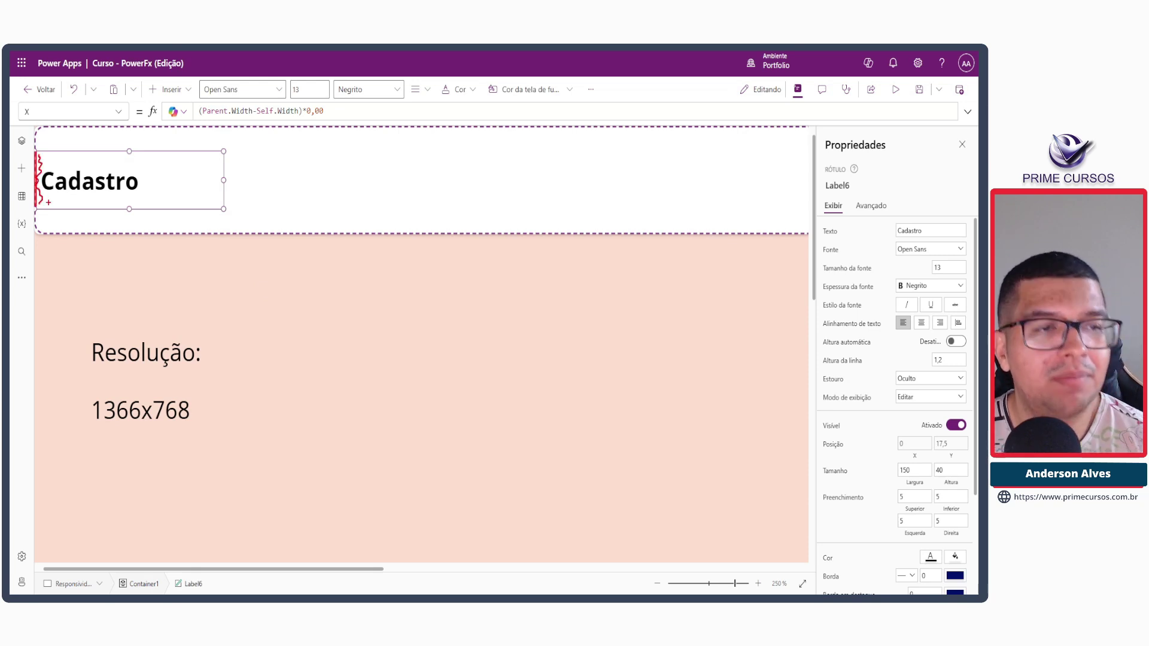
pyautogui.click(135, 252)
pyautogui.scroll(-3, 134, 254)
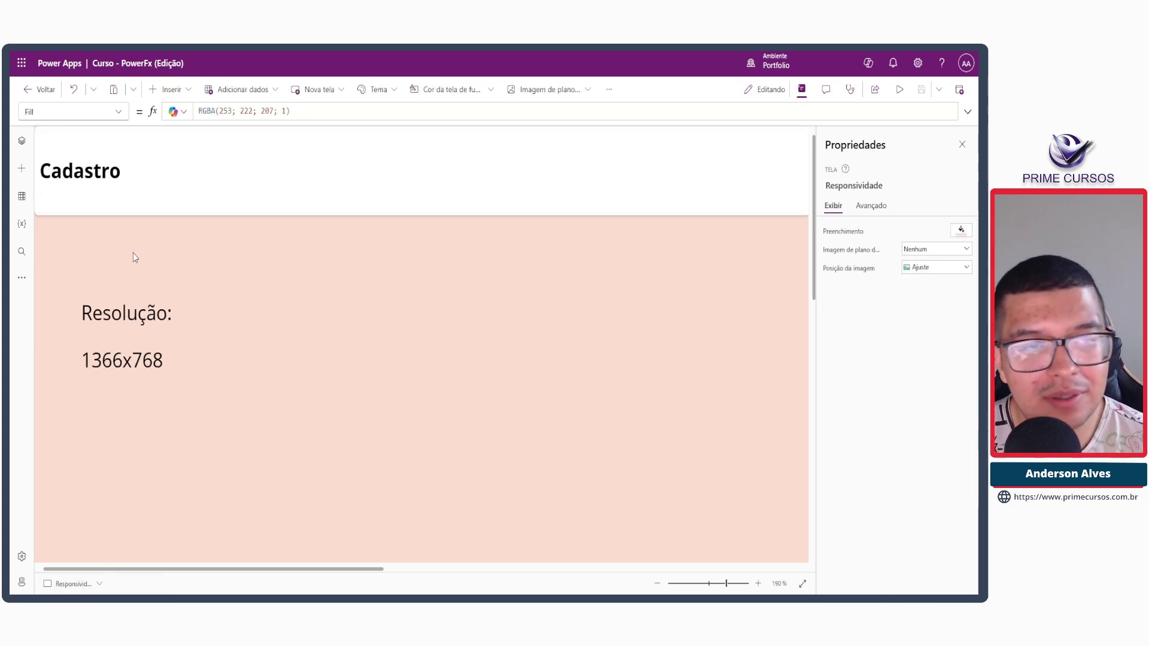
pyautogui.scroll(-5, 134, 257)
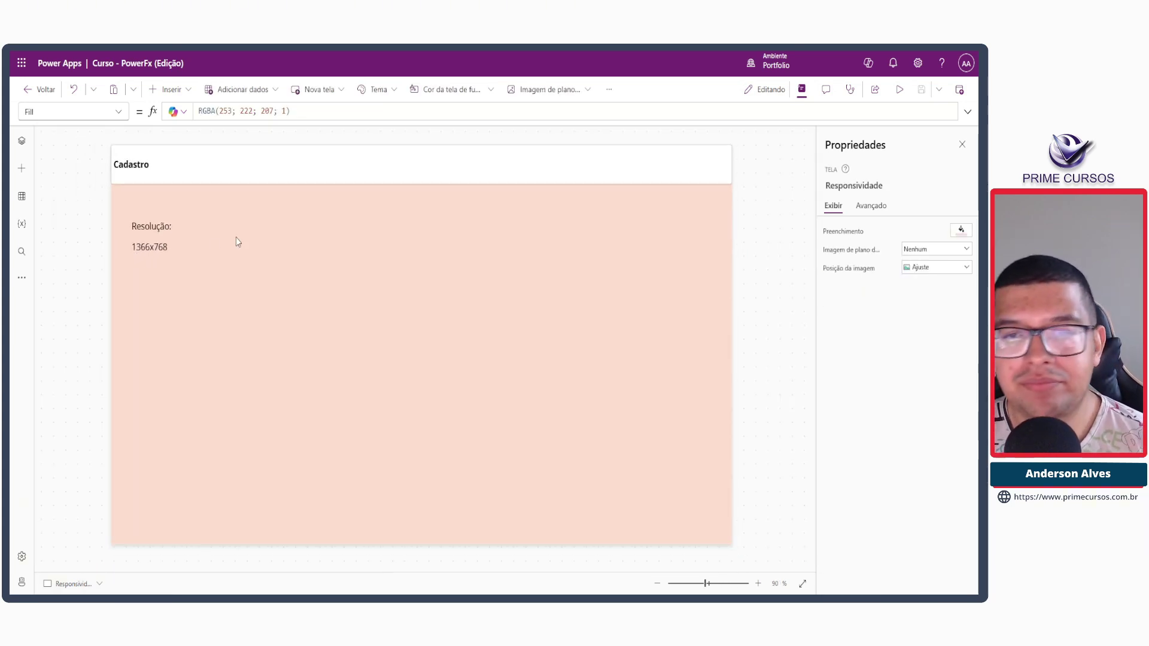
# Step: Check the header container's Width and Height formulas
pyautogui.click(172, 177)
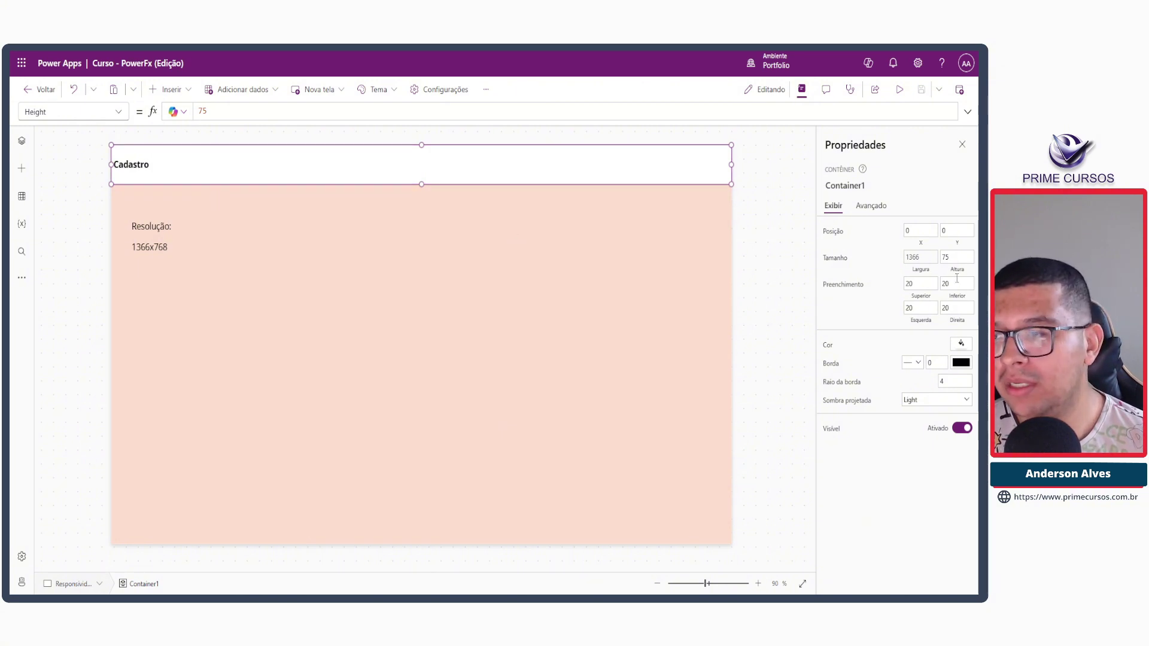
pyautogui.click(929, 265)
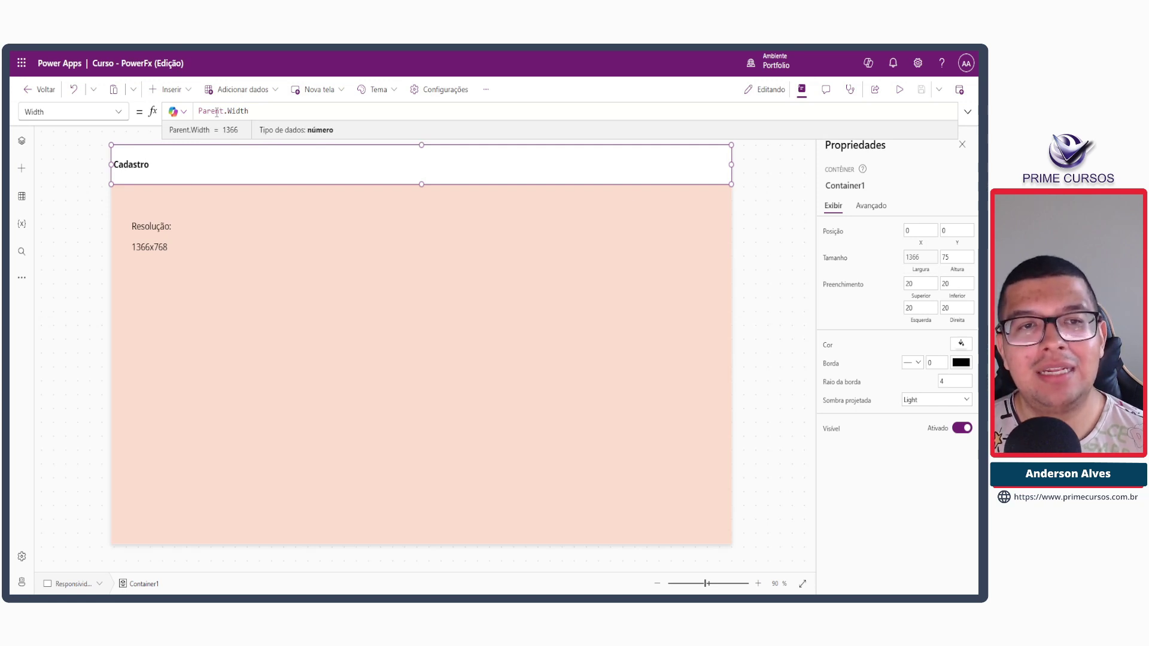
pyautogui.click(948, 263)
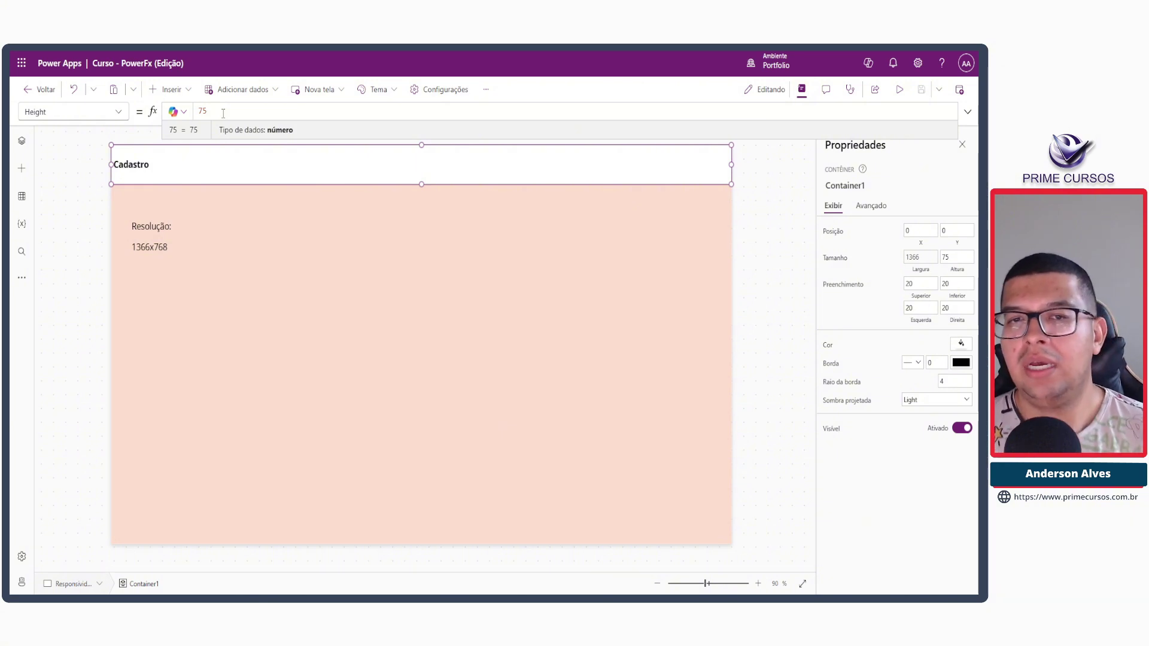
pyautogui.click(748, 197)
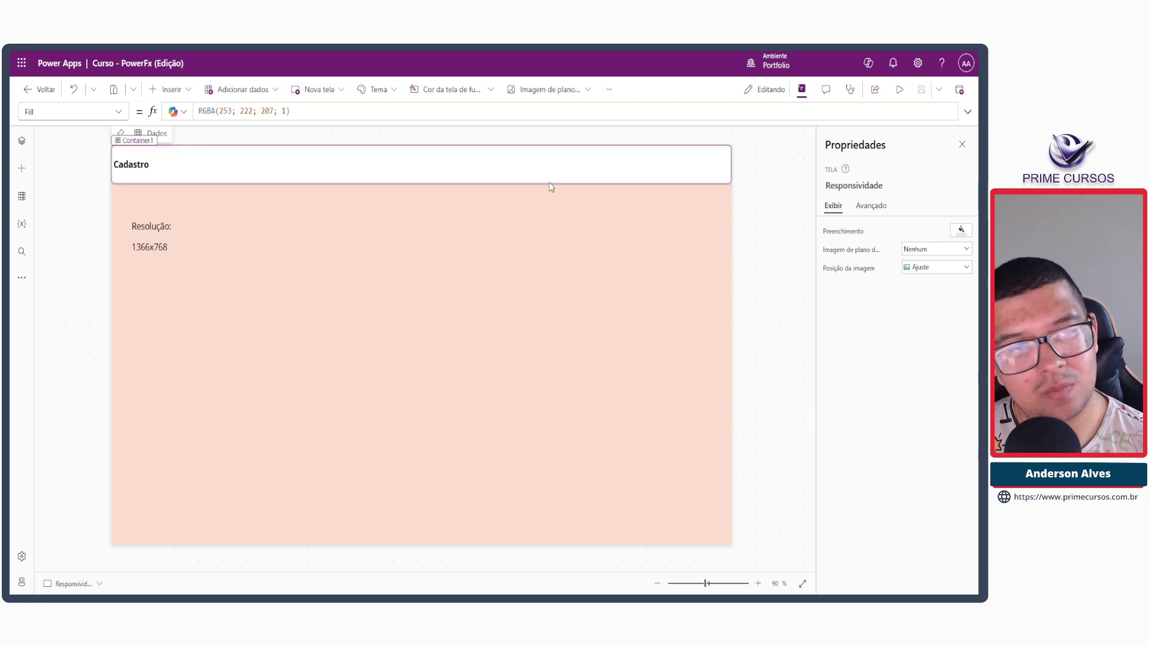
# Step: Check the header container's border radius setting and examine its upper right corner up close
pyautogui.click(638, 162)
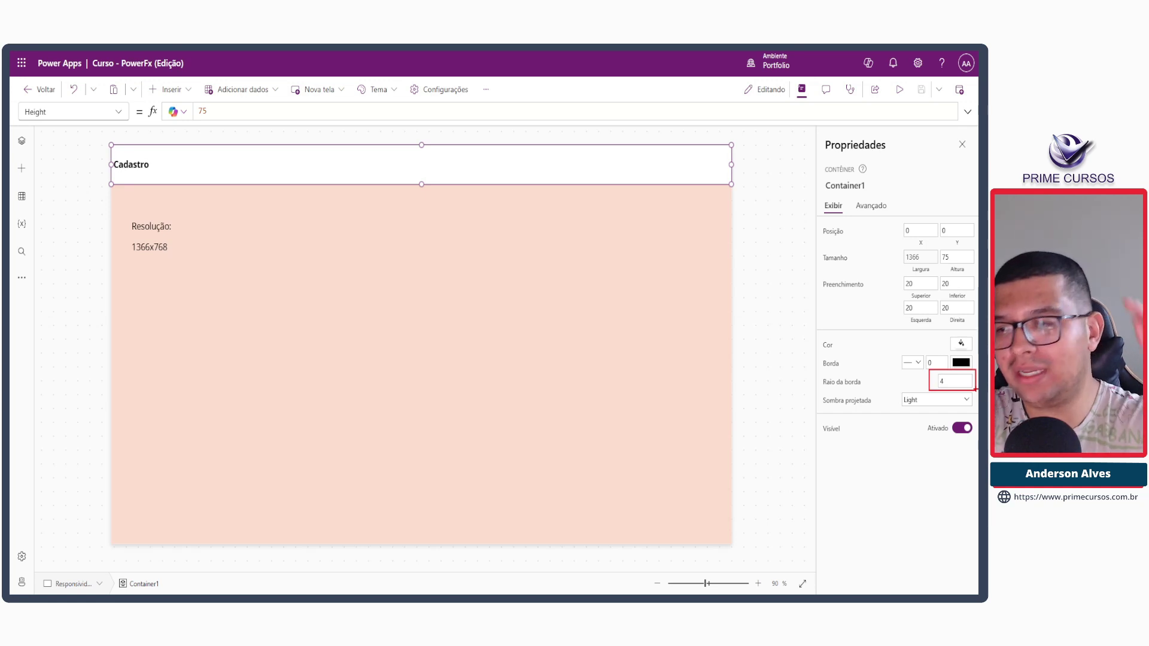
pyautogui.press('Escape')
pyautogui.click(780, 225)
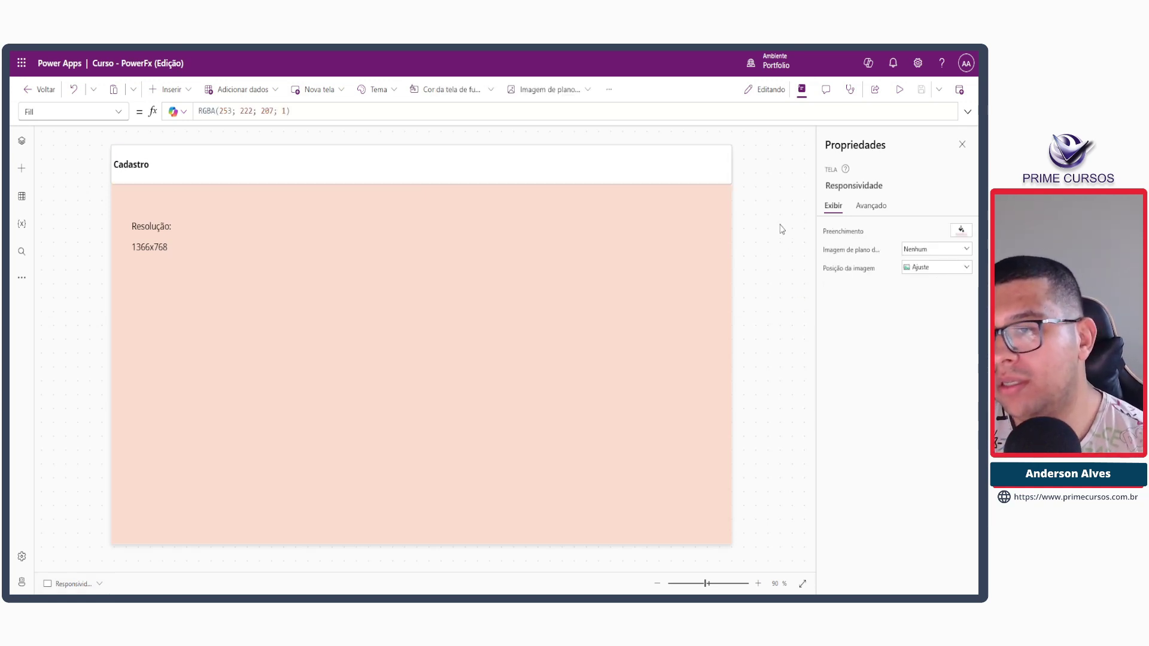
pyautogui.scroll(5, 752, 181)
pyautogui.scroll(2, 662, 410)
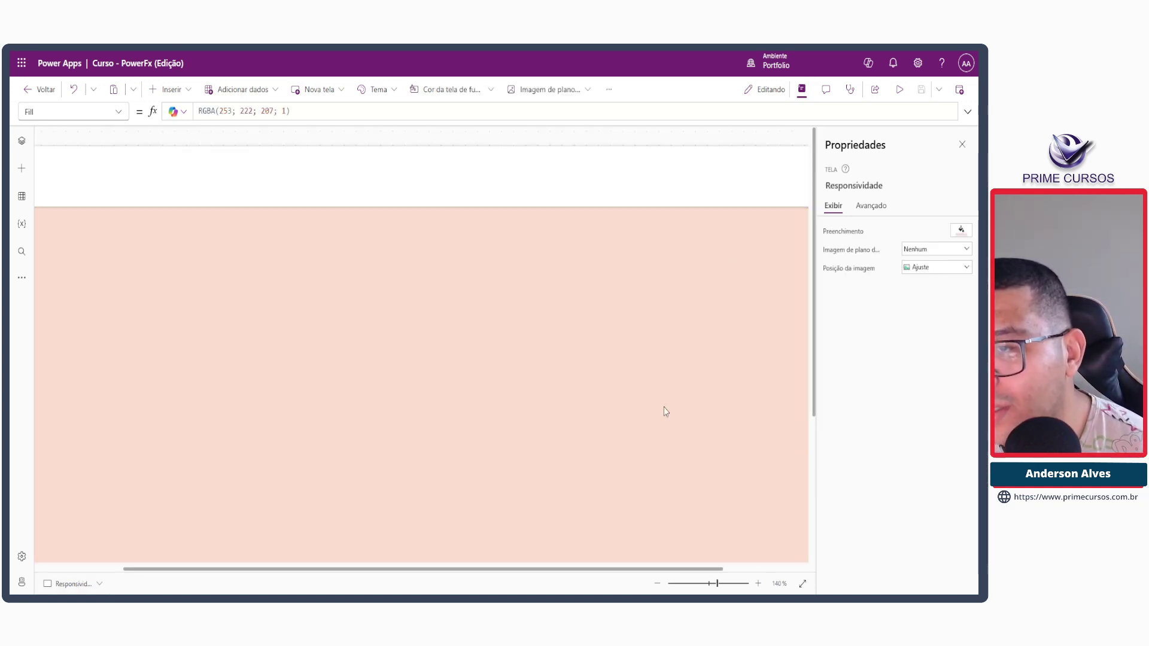
pyautogui.hscroll(3, 662, 410)
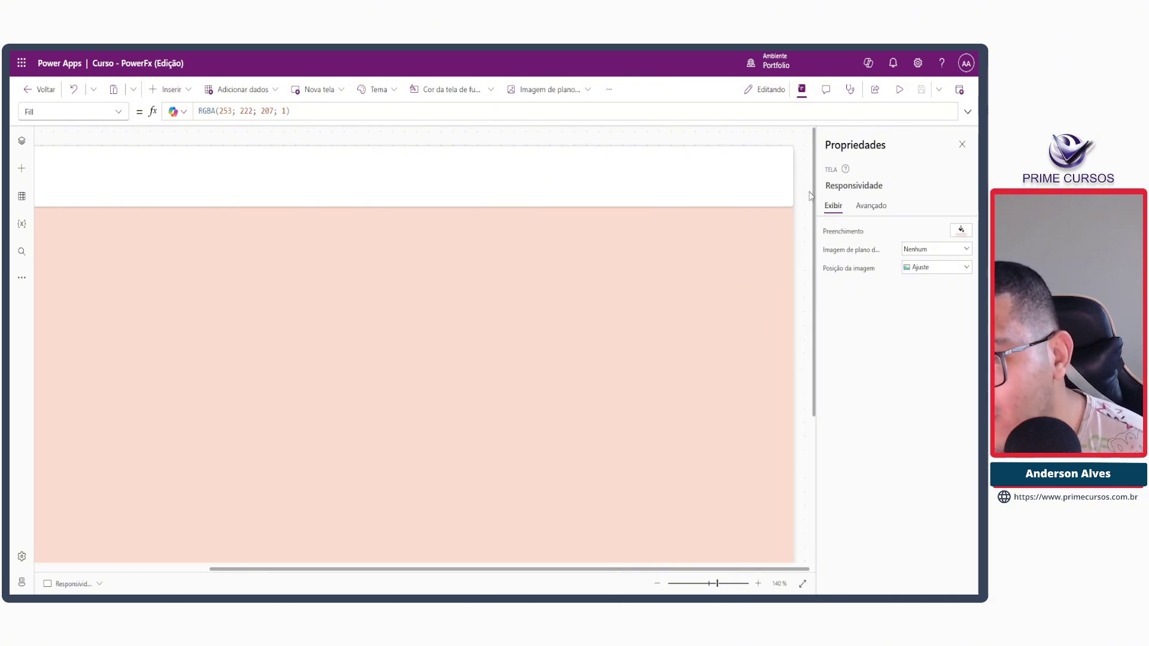
# Step: Try the Bold and ExtraBold drop shadows on the header container
pyautogui.click(731, 174)
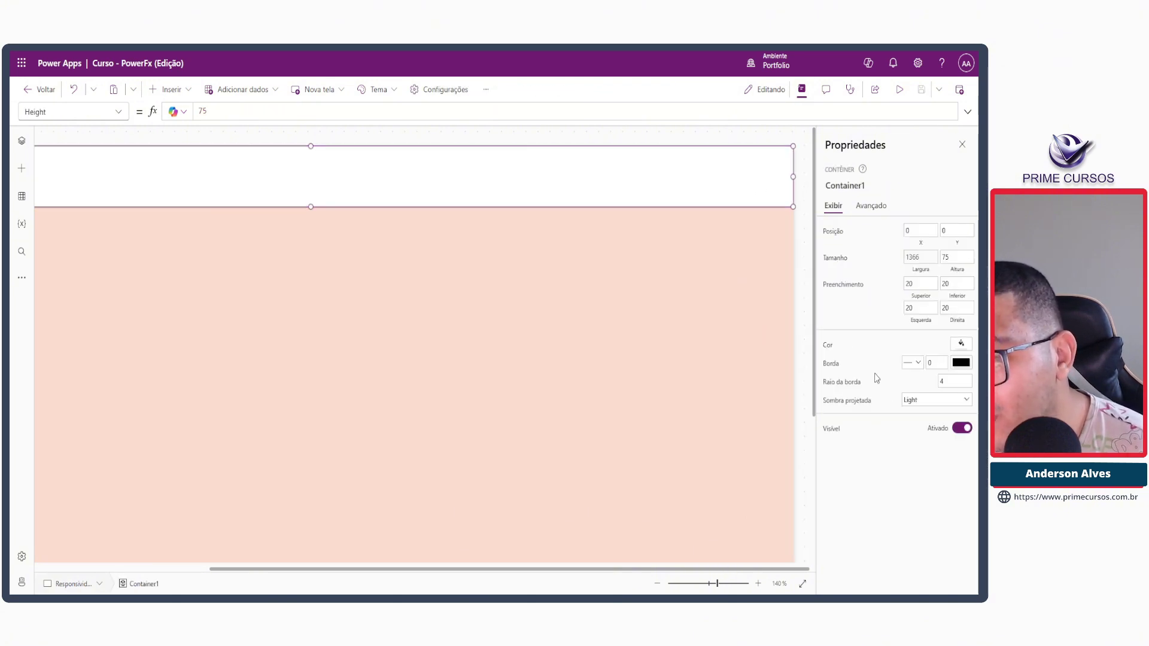
pyautogui.click(943, 403)
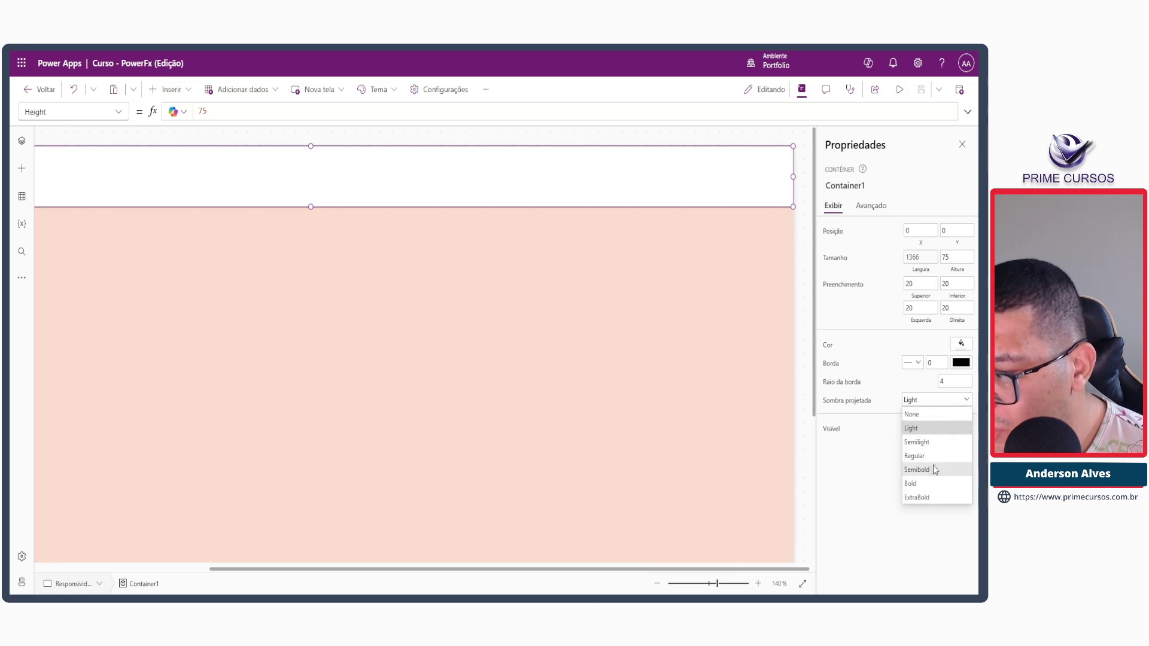
pyautogui.click(926, 483)
pyautogui.click(764, 362)
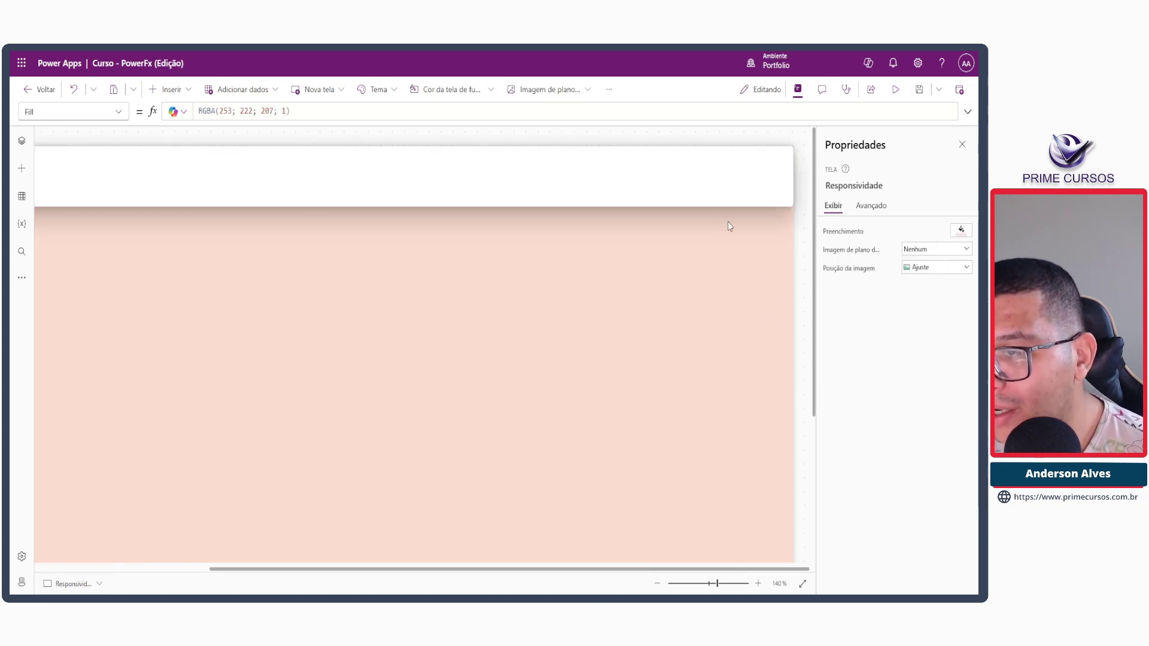
pyautogui.click(678, 170)
pyautogui.click(941, 401)
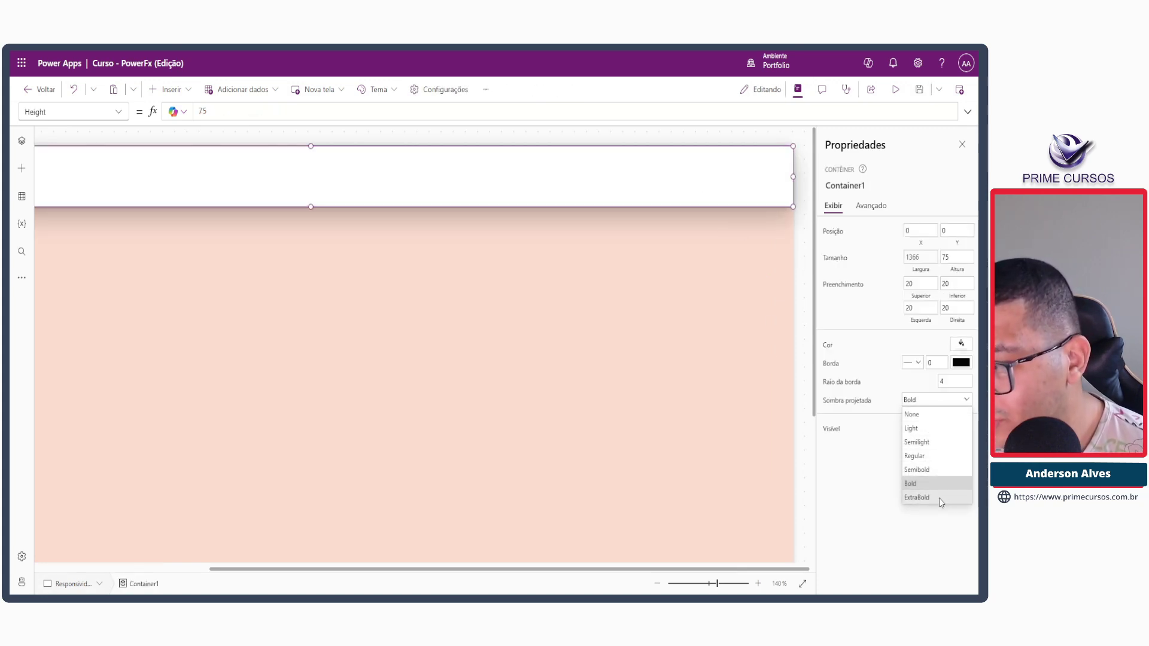
pyautogui.click(940, 503)
# Step: Compare the None, Light and Semilight drop shadow options on the header container
pyautogui.click(922, 402)
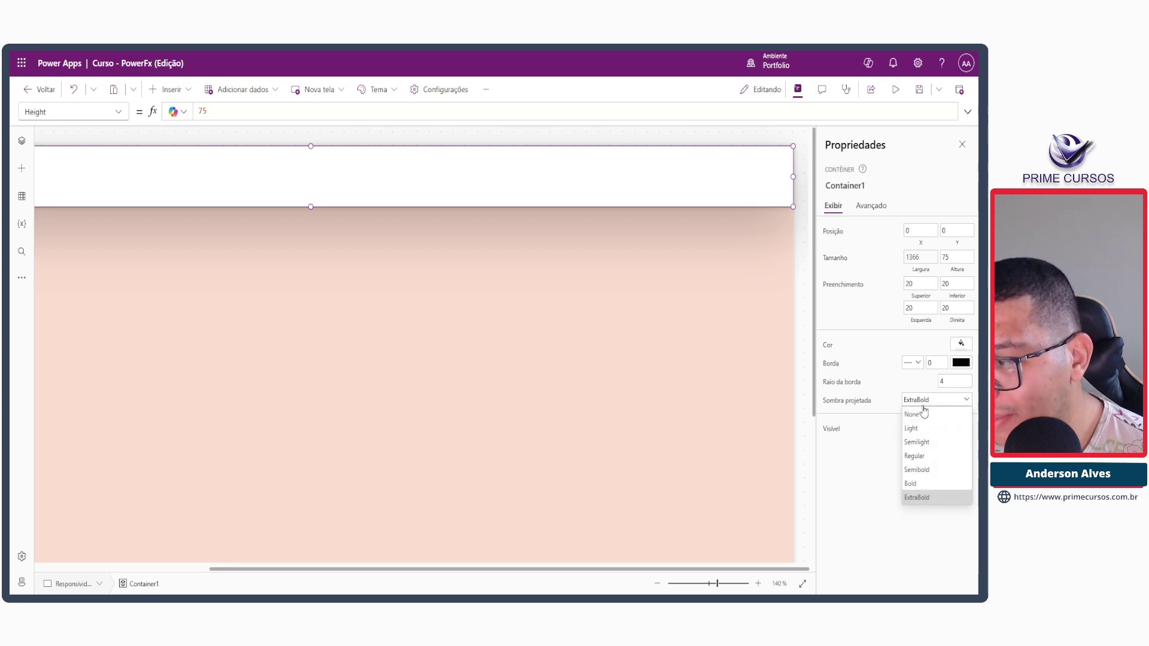
pyautogui.click(924, 417)
pyautogui.click(917, 402)
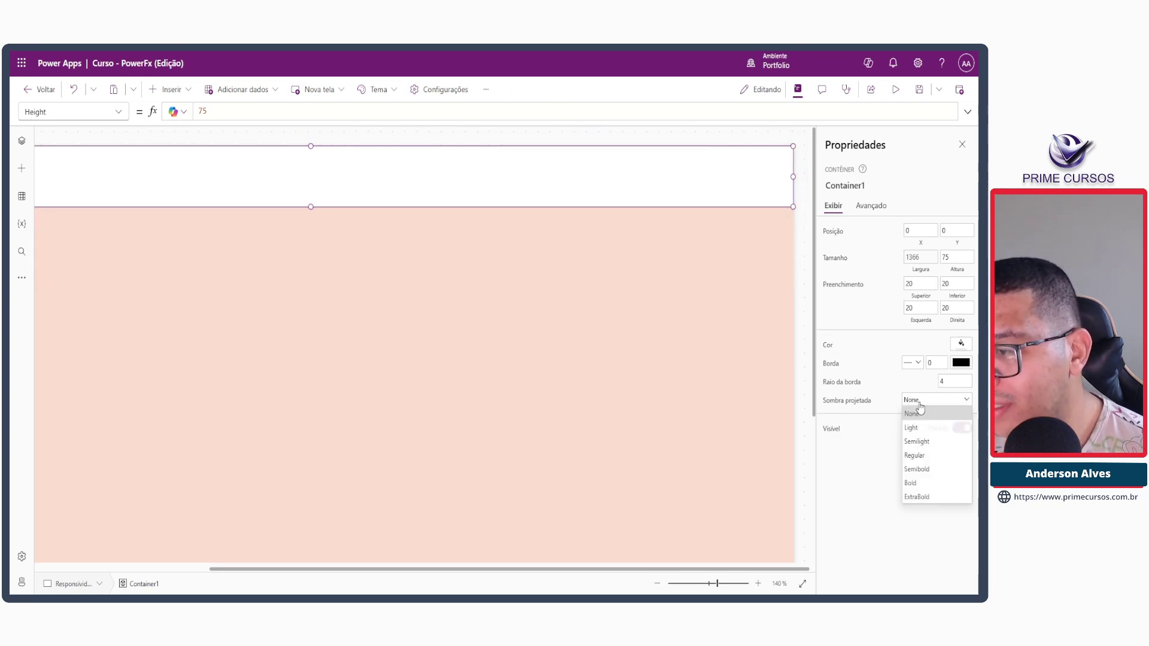
pyautogui.click(918, 408)
pyautogui.click(917, 406)
pyautogui.click(919, 428)
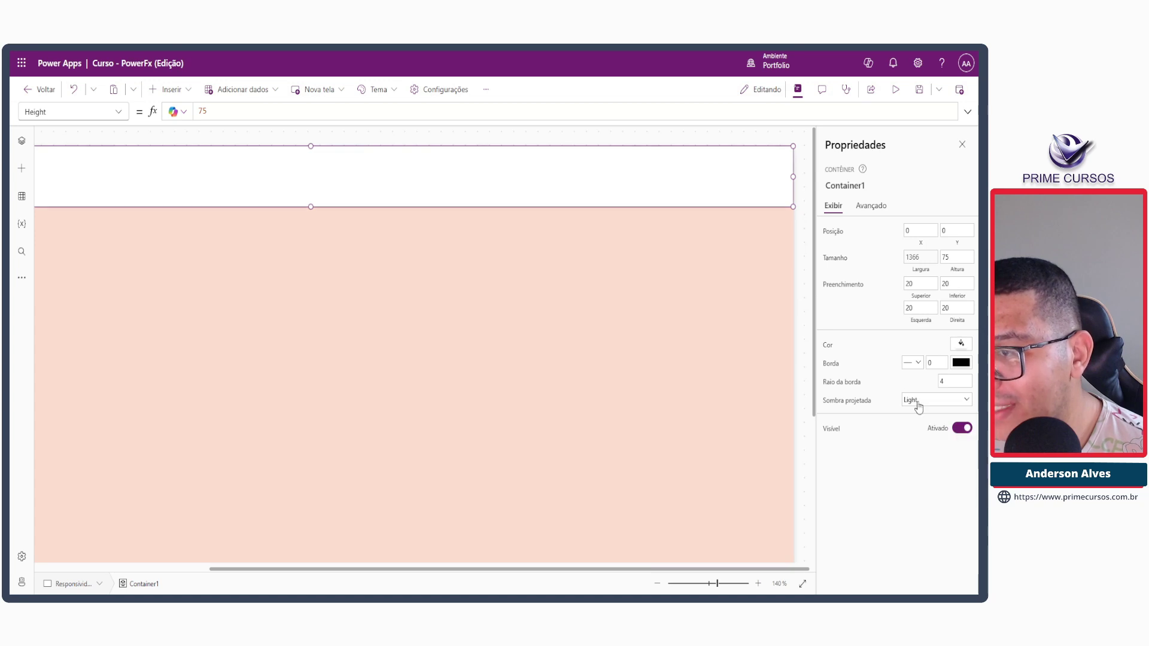
pyautogui.click(916, 399)
pyautogui.click(922, 441)
# Step: Try the Semibold drop shadow on the header container and finish with the drop shadow set to None
pyautogui.click(916, 404)
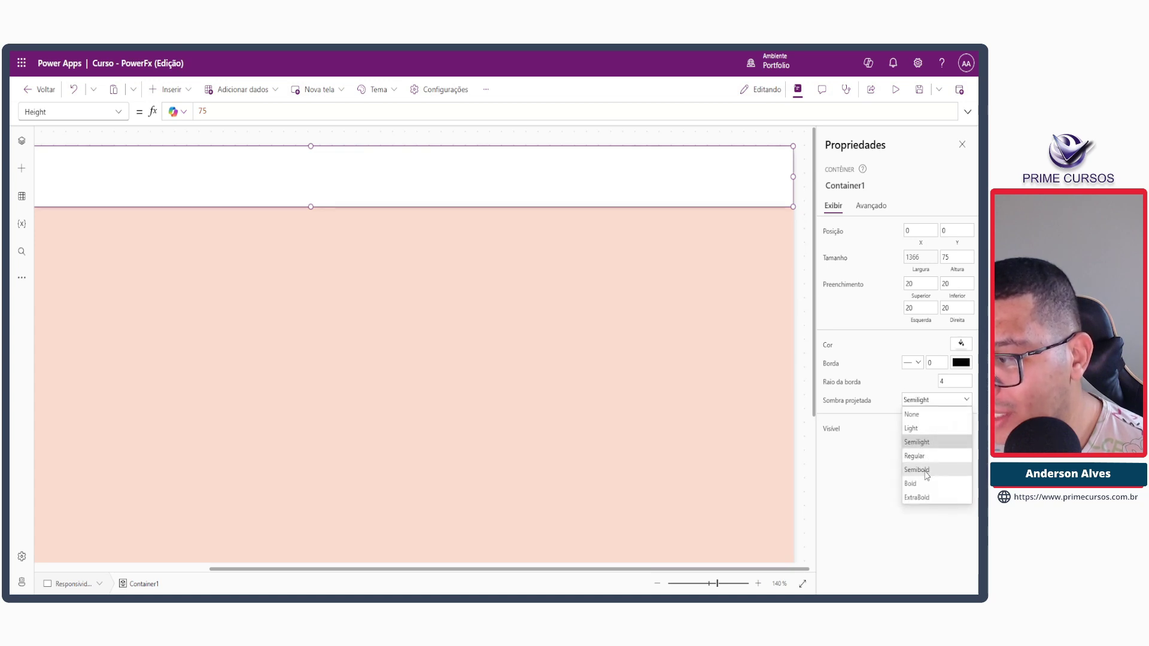
pyautogui.click(926, 465)
pyautogui.click(918, 405)
pyautogui.click(921, 418)
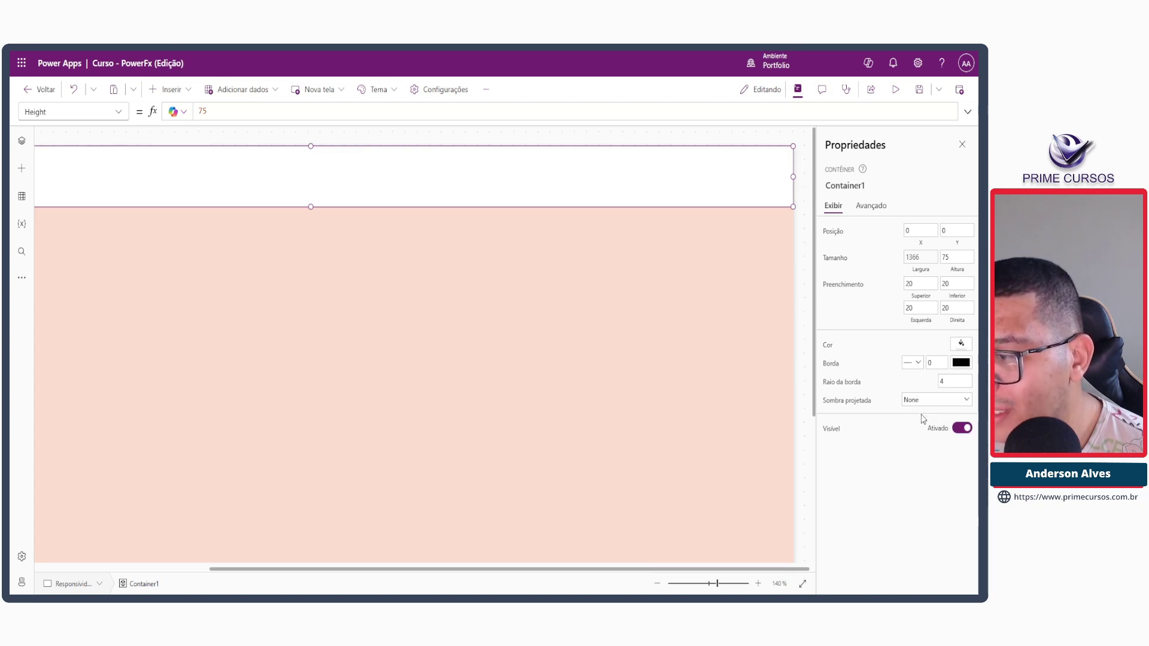
# Step: Try a border radius of 40 on the header container and examine its rounded end
pyautogui.click(960, 379)
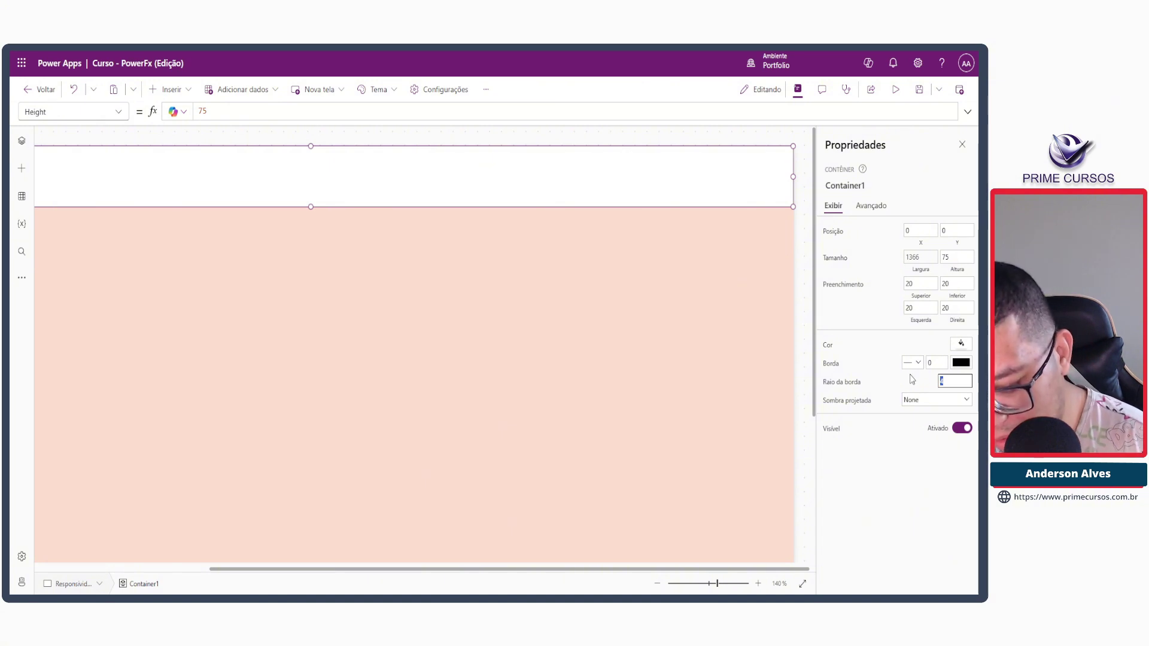
pyautogui.write('40')
pyautogui.click(721, 293)
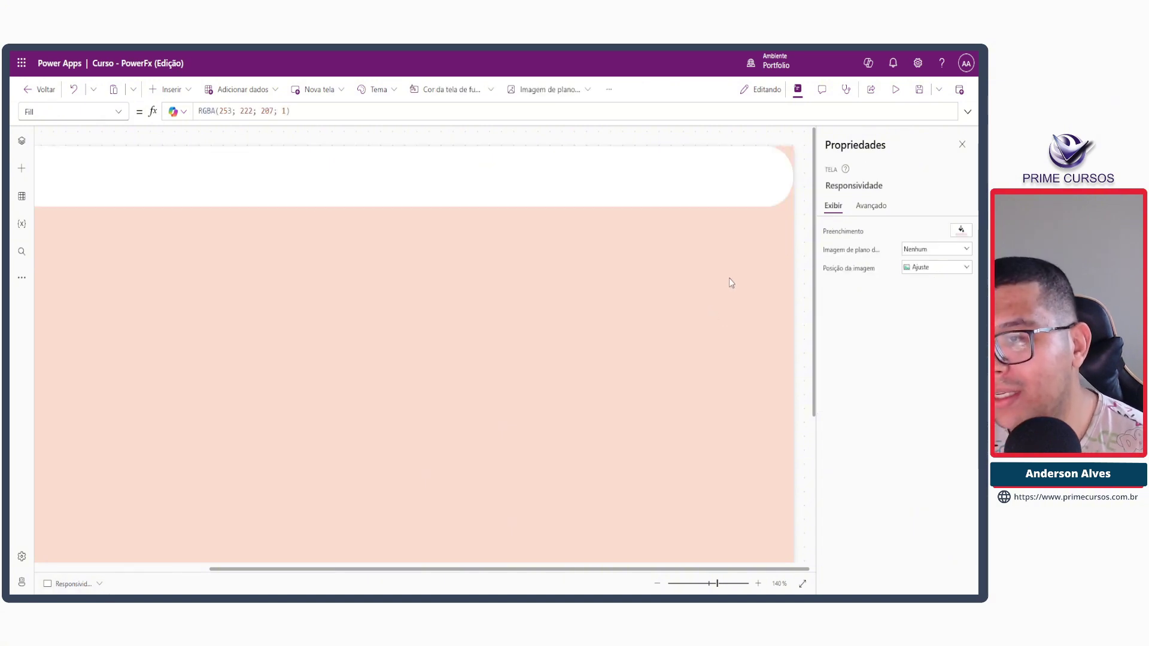
pyautogui.click(758, 180)
pyautogui.click(776, 282)
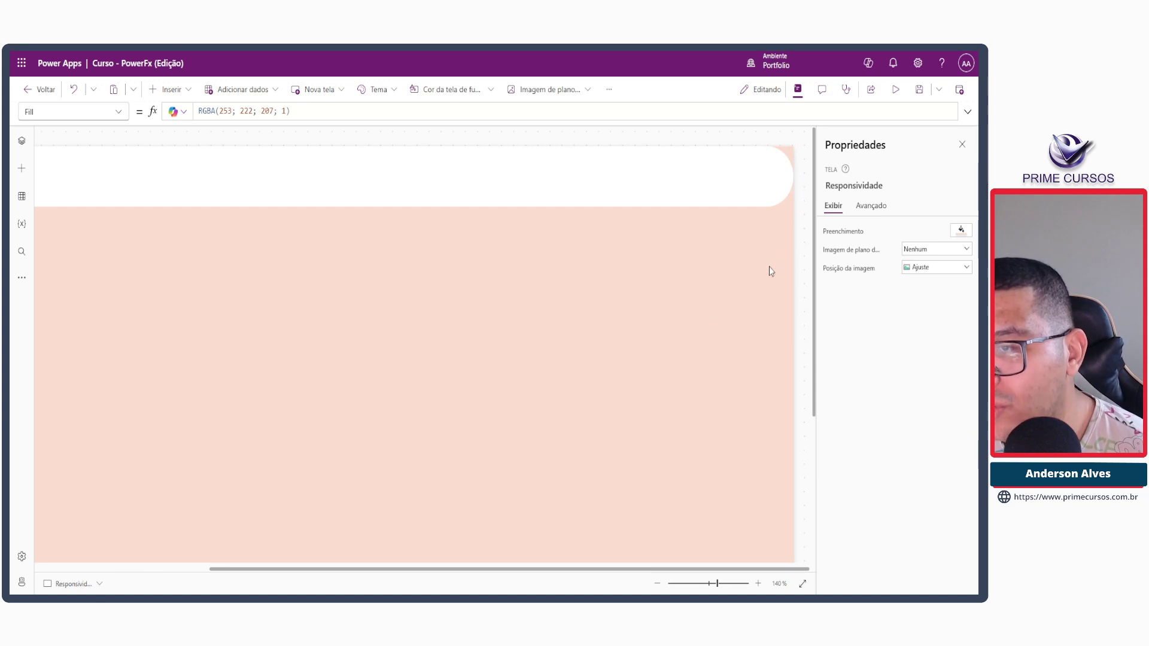
# Step: Try square corners and a border radius of 8 on the header container
pyautogui.click(776, 201)
pyautogui.click(952, 381)
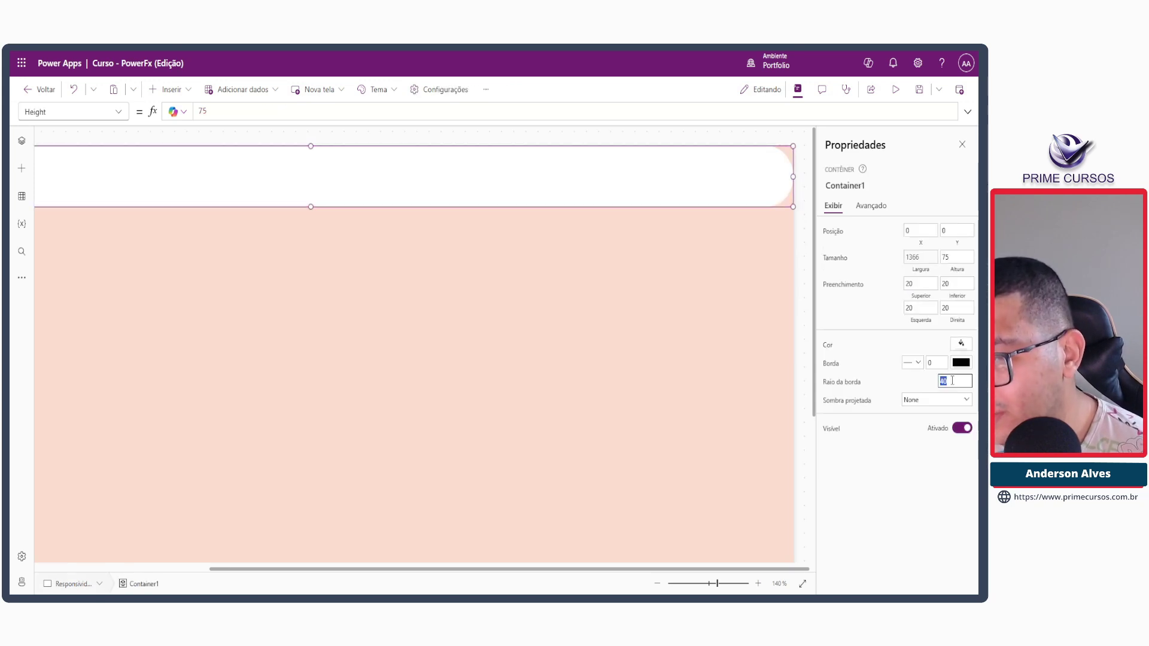
pyautogui.click(708, 335)
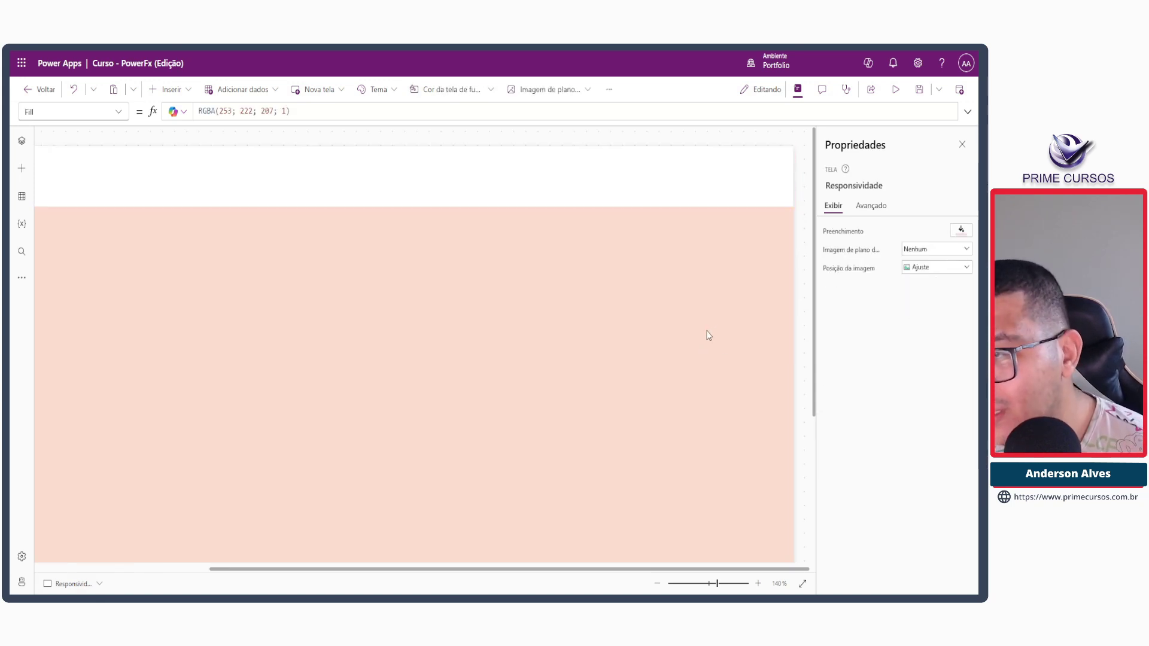
pyautogui.click(730, 185)
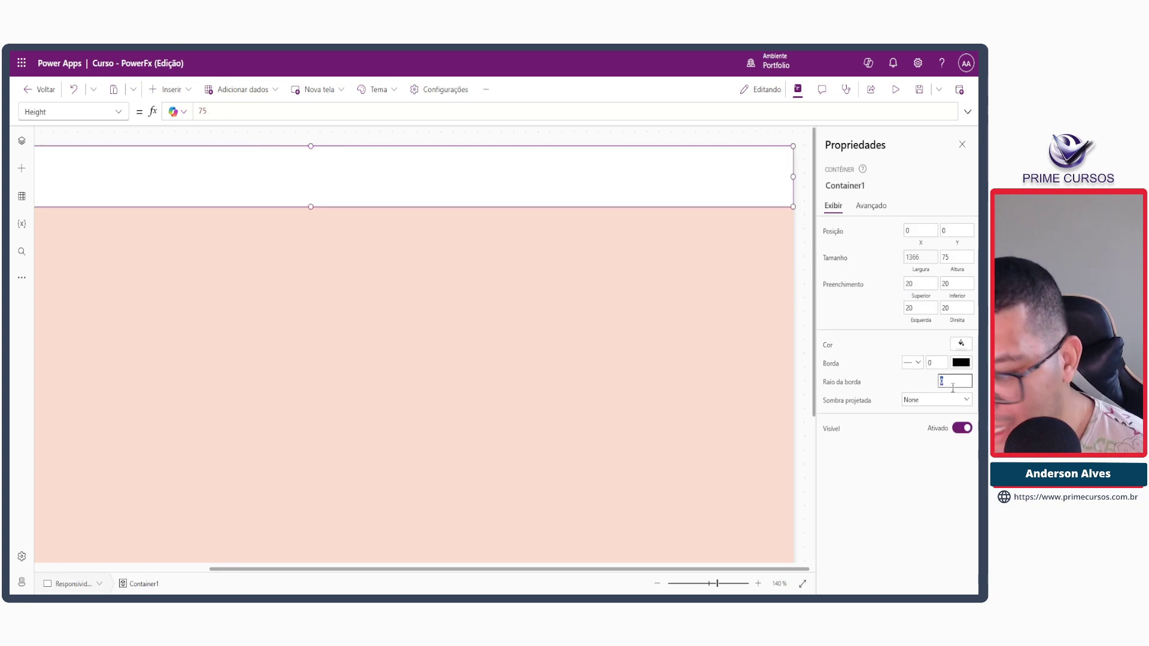
pyautogui.click(745, 303)
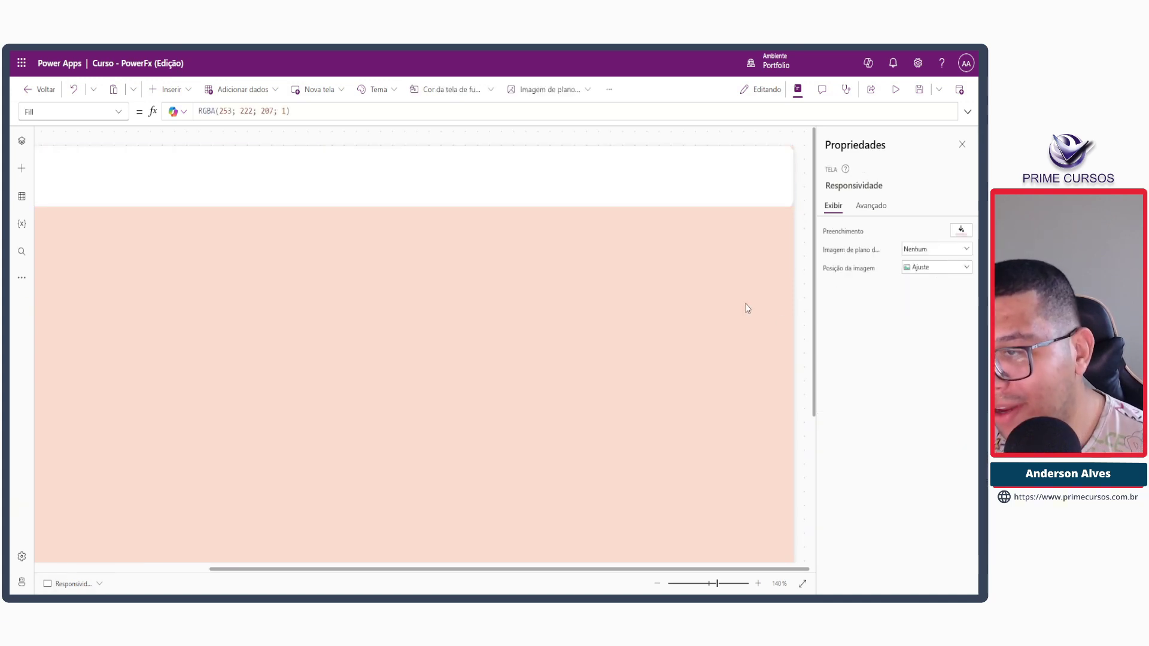
# Step: Set the header container's border radius to 0 and view the whole screen
pyautogui.click(764, 171)
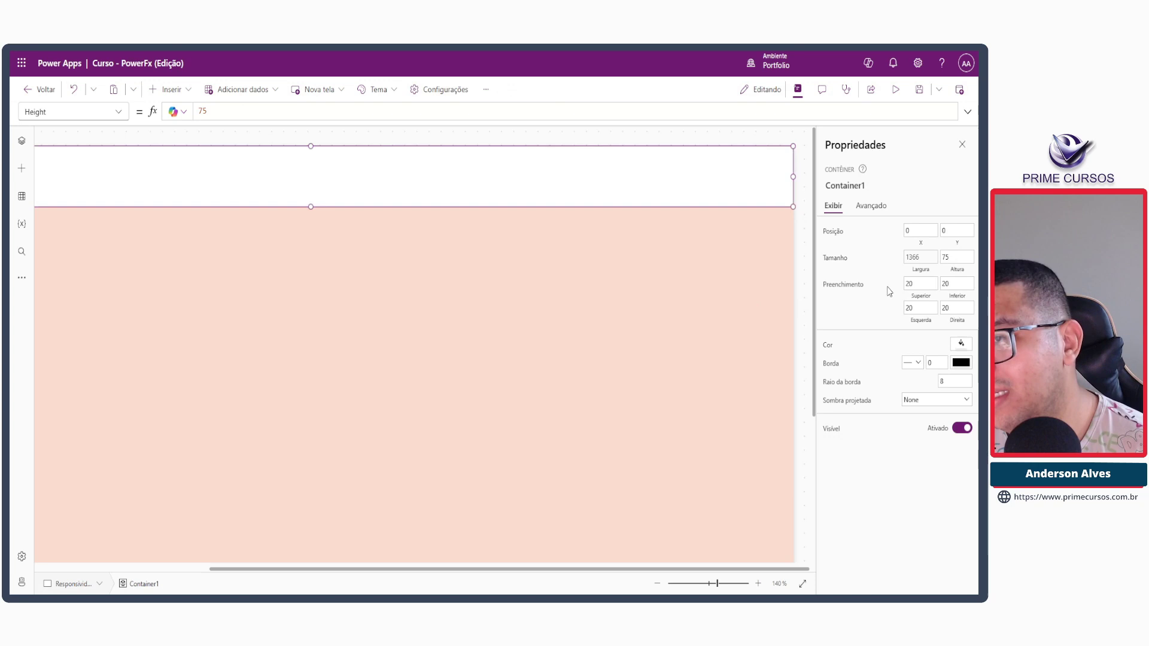
pyautogui.doubleClick(956, 384)
pyautogui.write('0')
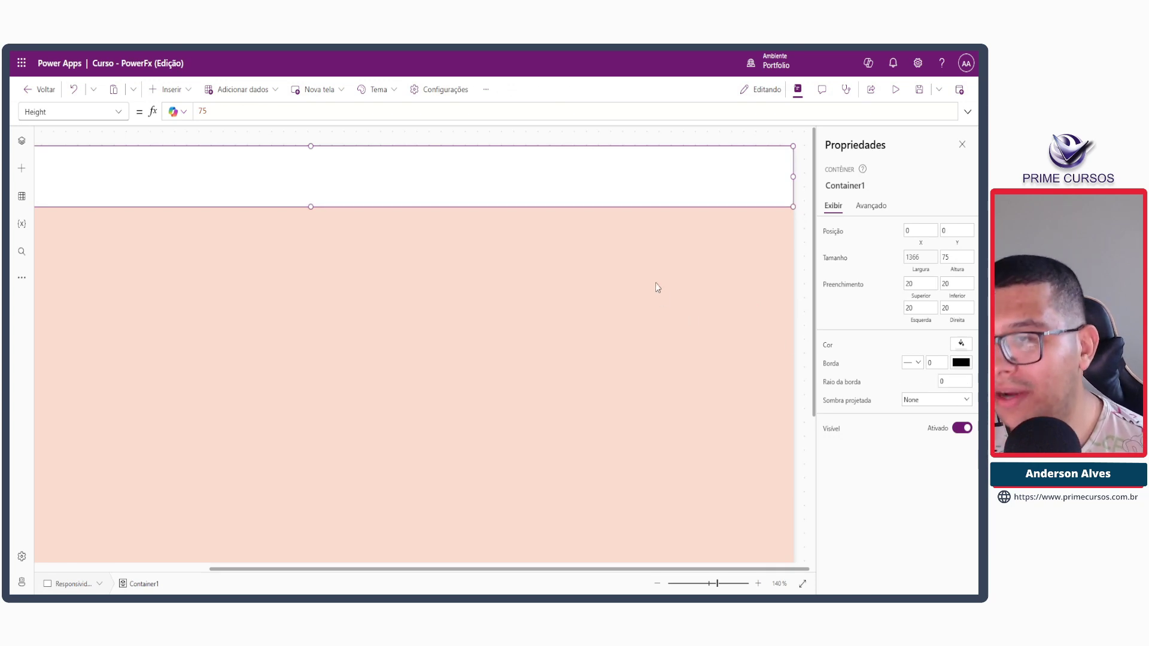
pyautogui.click(655, 282)
pyautogui.scroll(-4, 706, 313)
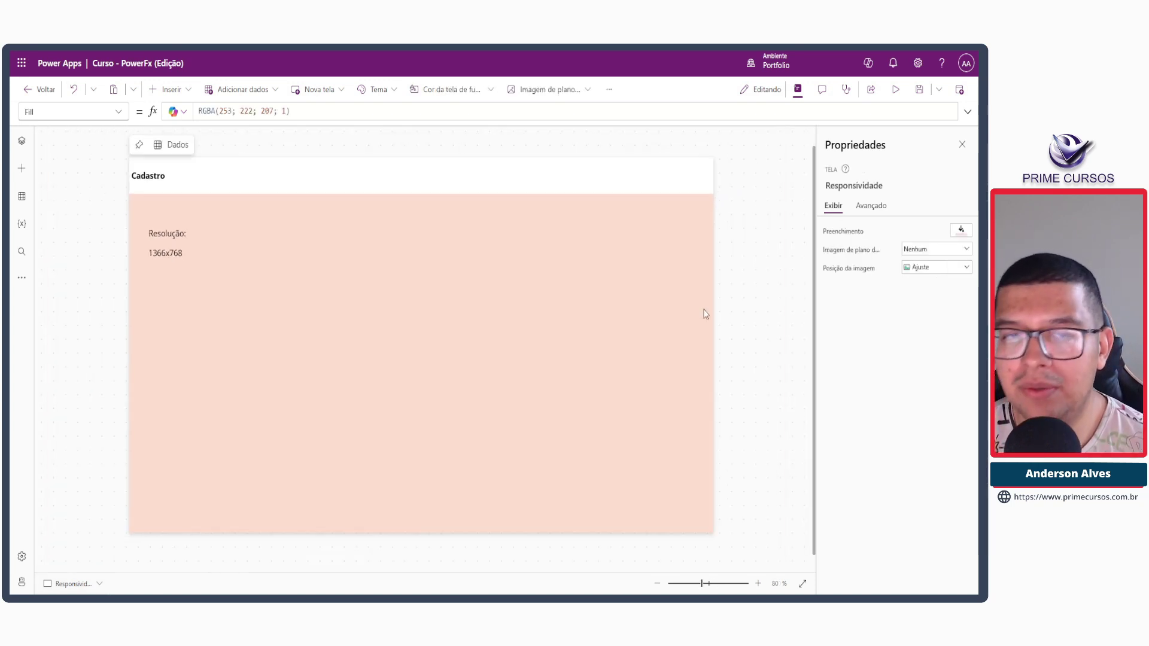
# Step: Preview the Responsividade screen on the Apple iPhone 12, 13, 14, check the header area and return to editing
pyautogui.click(168, 189)
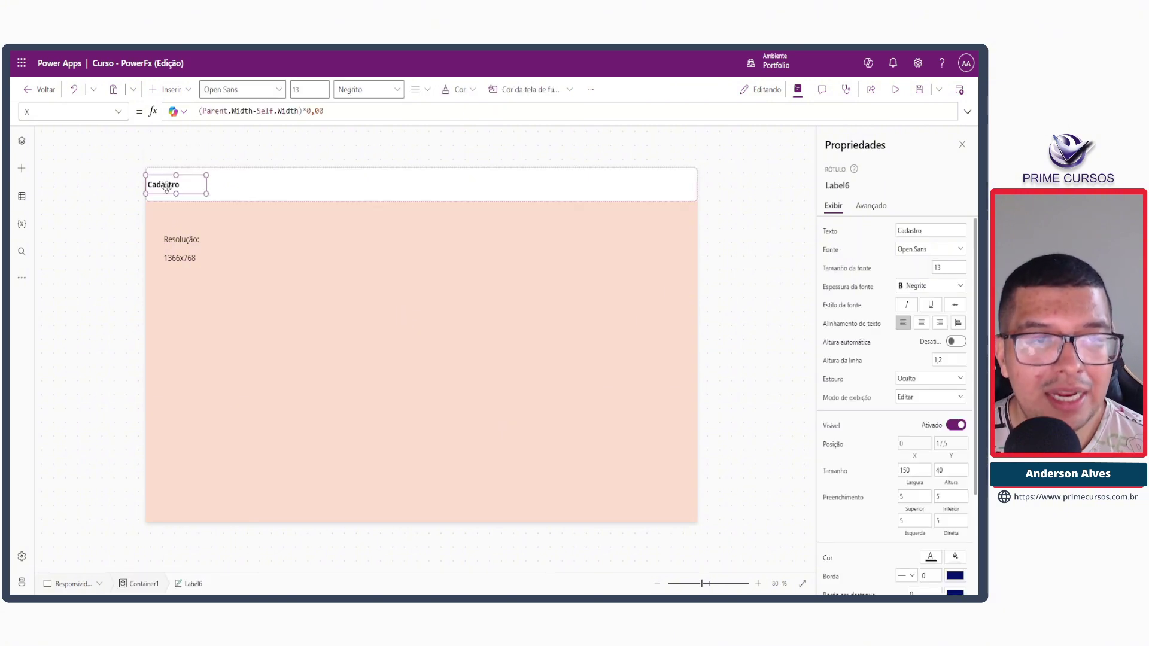
pyautogui.click(895, 89)
pyautogui.click(911, 94)
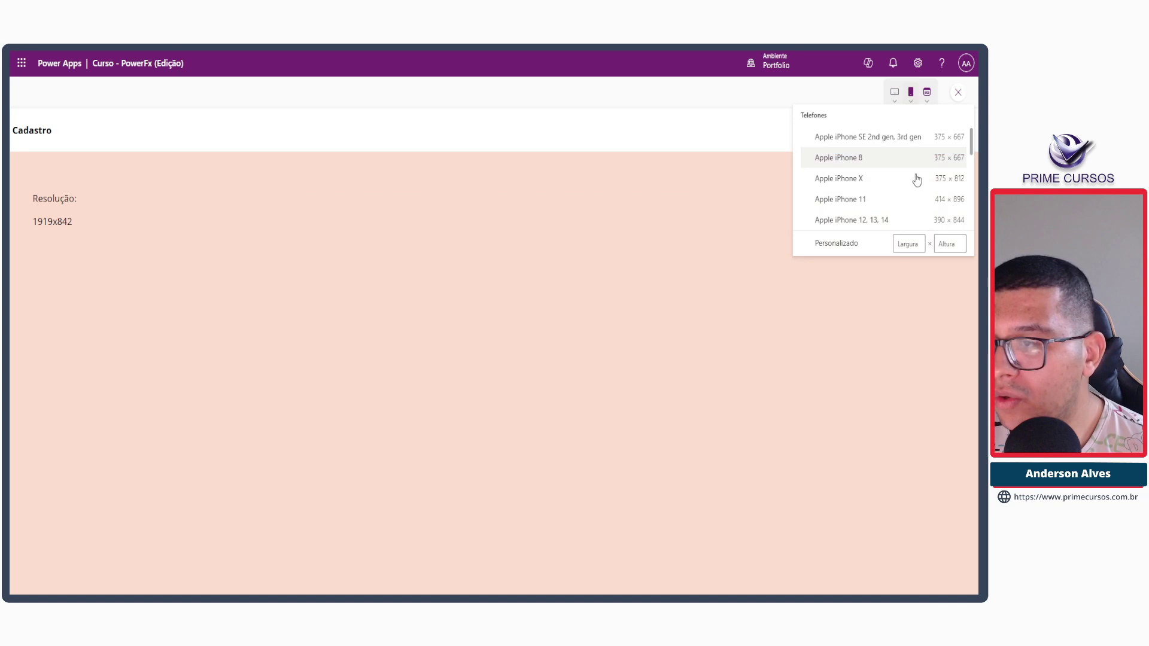
pyautogui.click(874, 220)
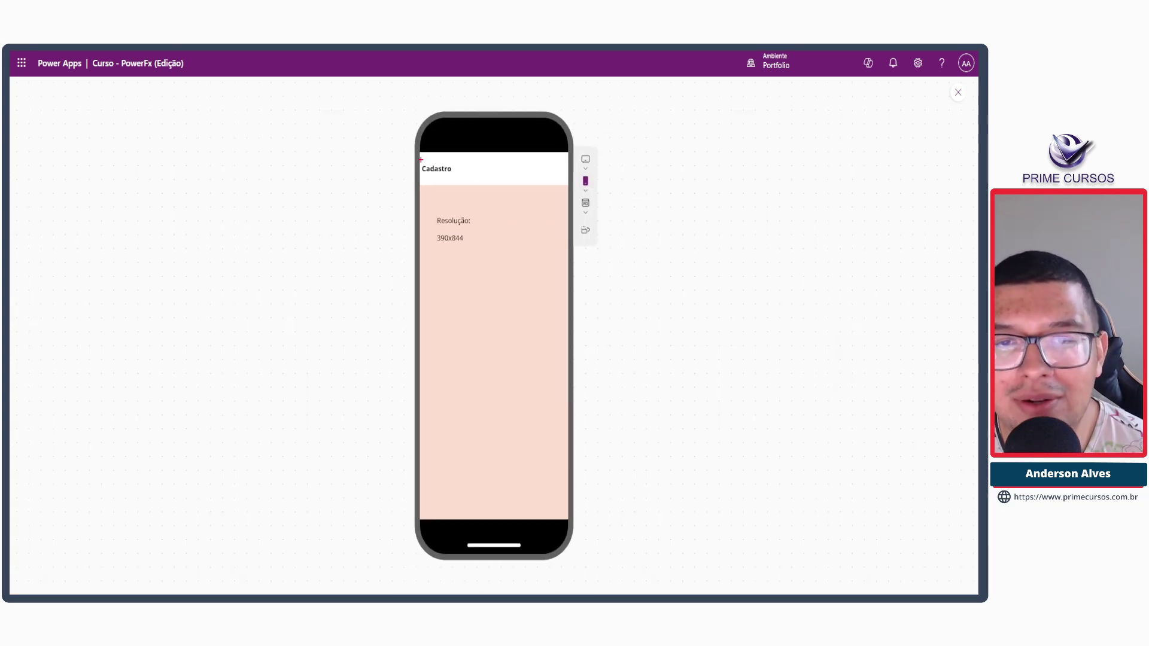
pyautogui.moveTo(420, 160); pyautogui.dragTo(486, 178)
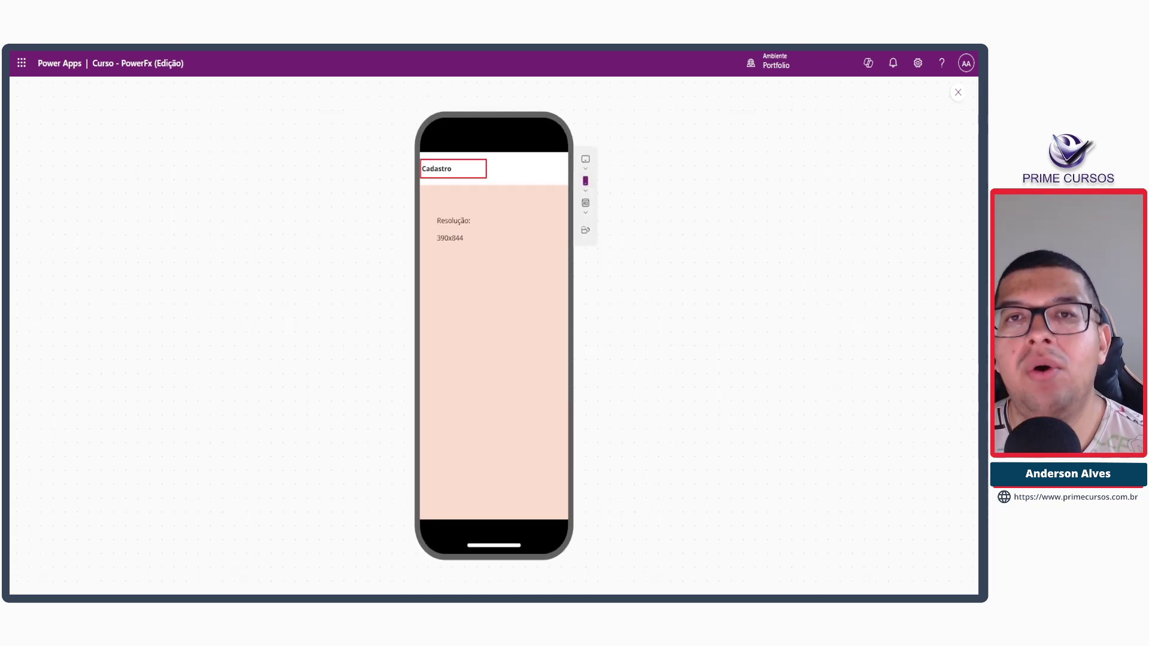
pyautogui.moveTo(551, 160); pyautogui.dragTo(565, 180)
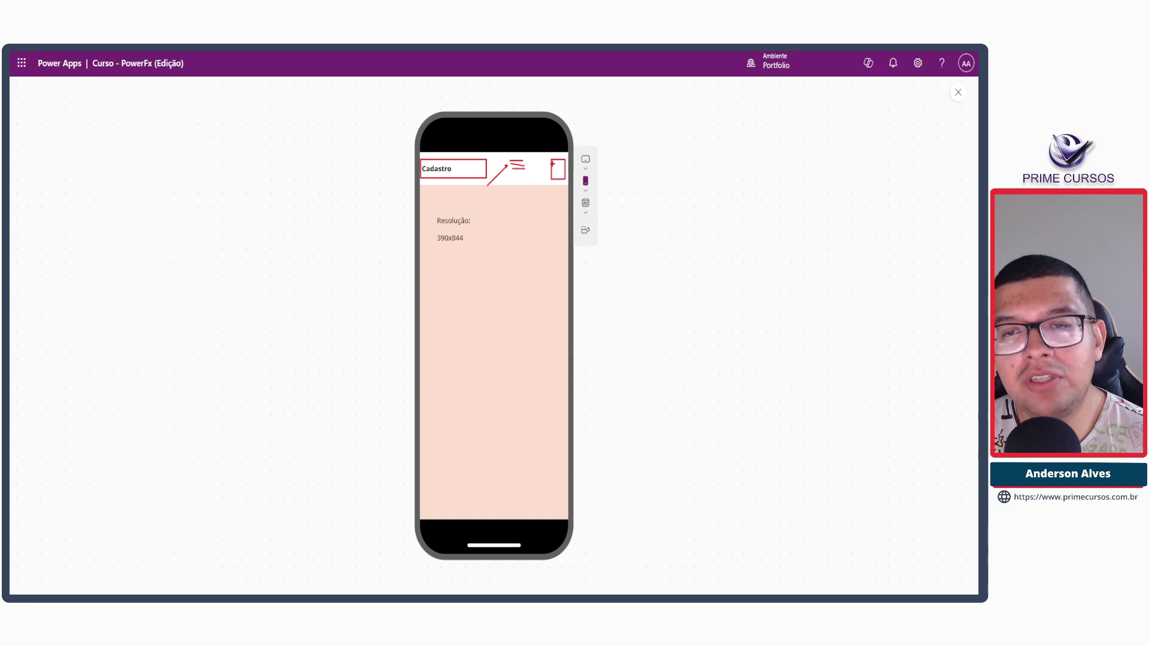
pyautogui.press('Escape')
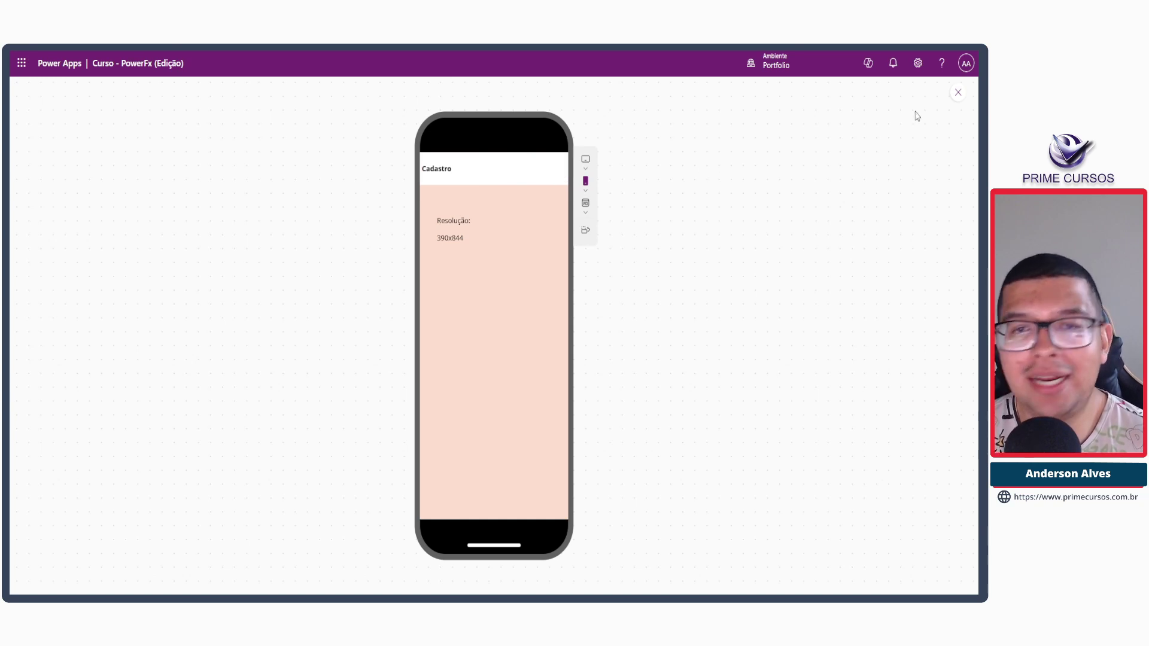
pyautogui.click(958, 92)
# Step: Insert an Adicionar icon into the header container and move it to about the middle of the header
pyautogui.click(572, 183)
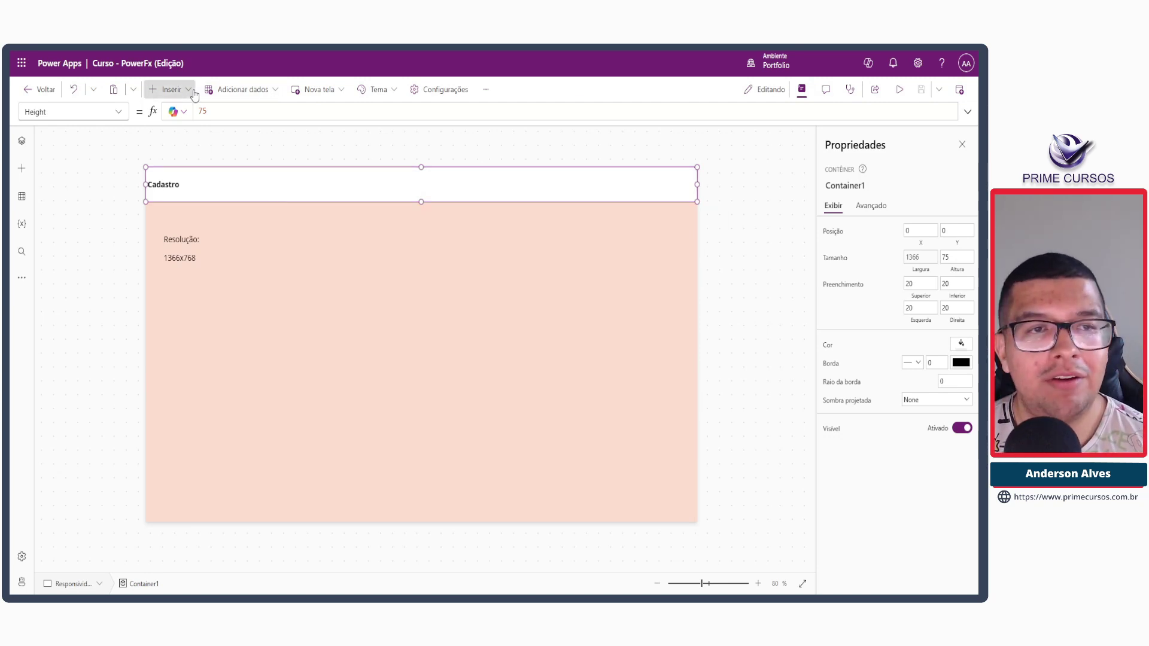
pyautogui.click(174, 90)
pyautogui.click(166, 365)
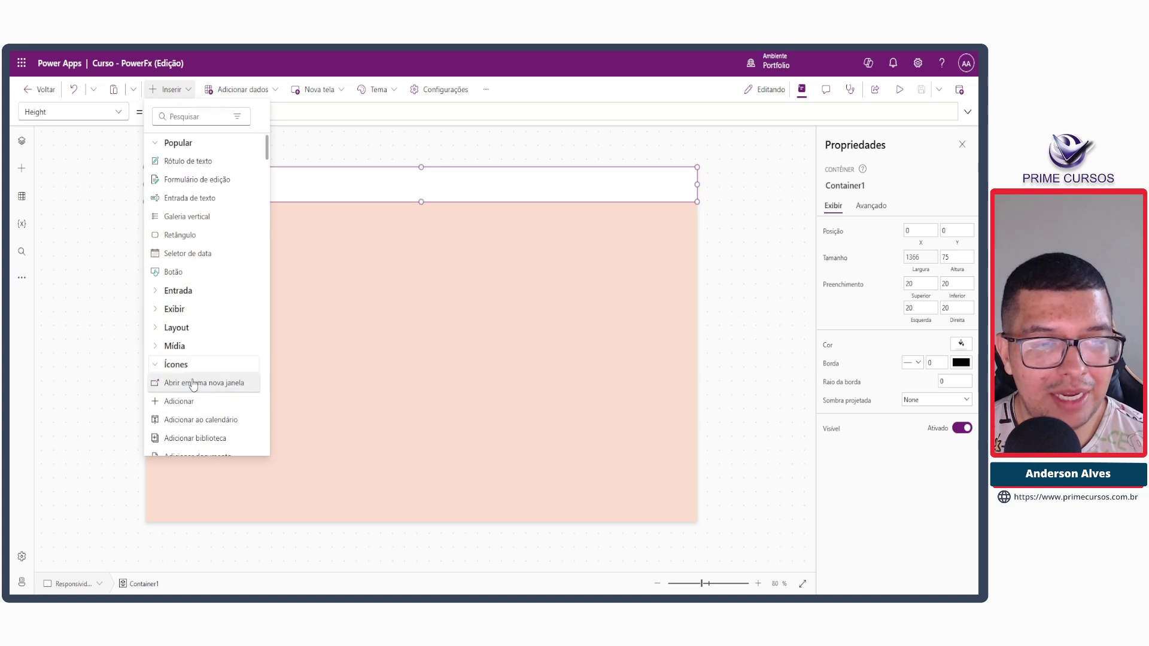
pyautogui.click(184, 404)
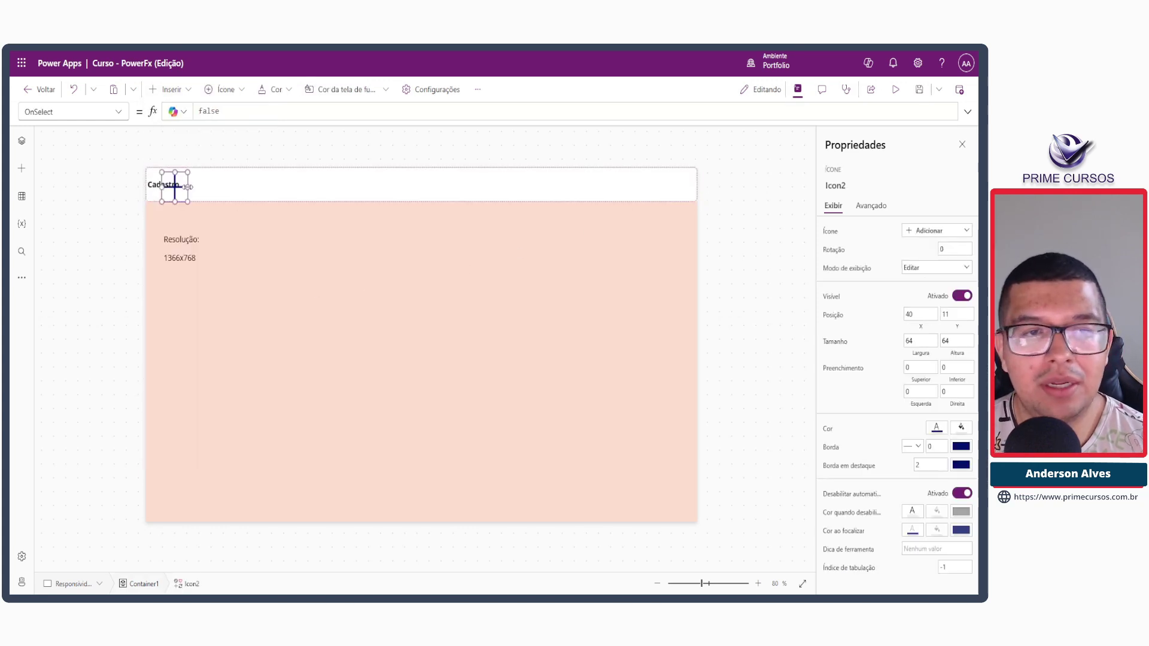
pyautogui.moveTo(300, 186); pyautogui.dragTo(445, 183)
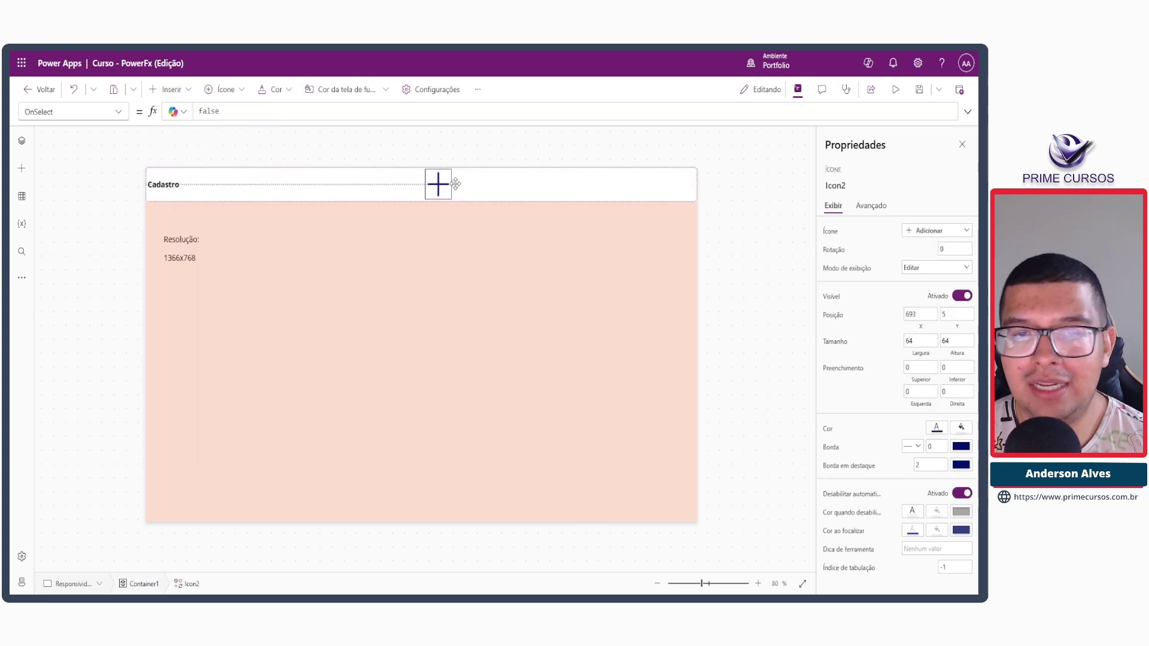
# Step: Change the new header icon to Hambúrguer
pyautogui.click(909, 235)
pyautogui.write('menu')
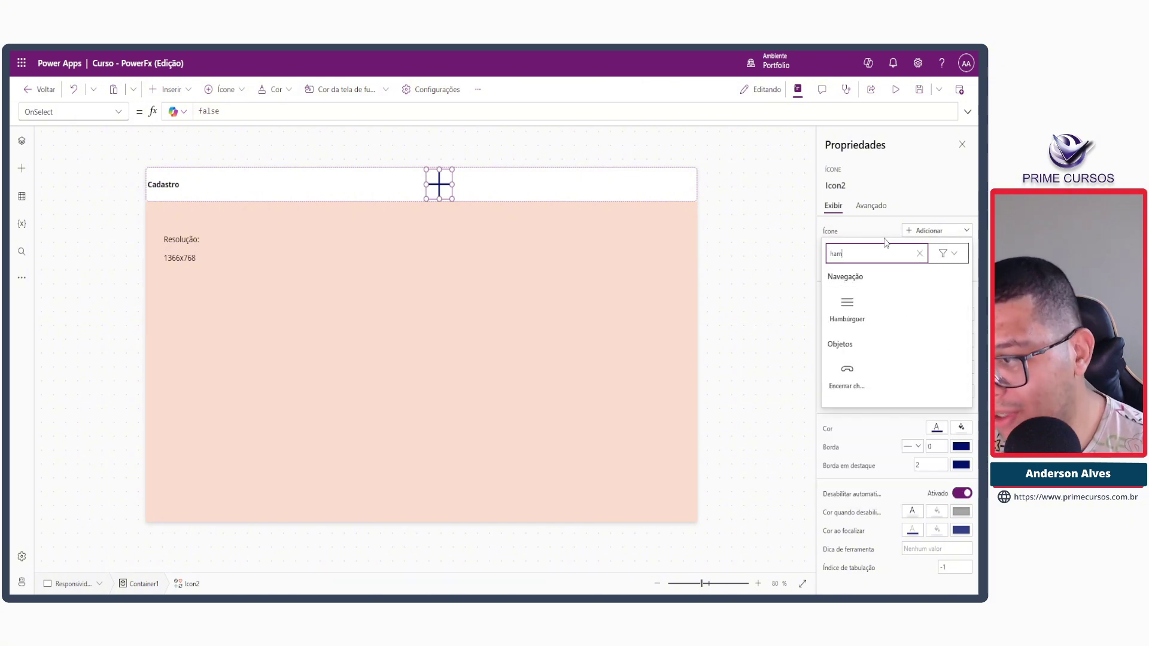
pyautogui.click(850, 308)
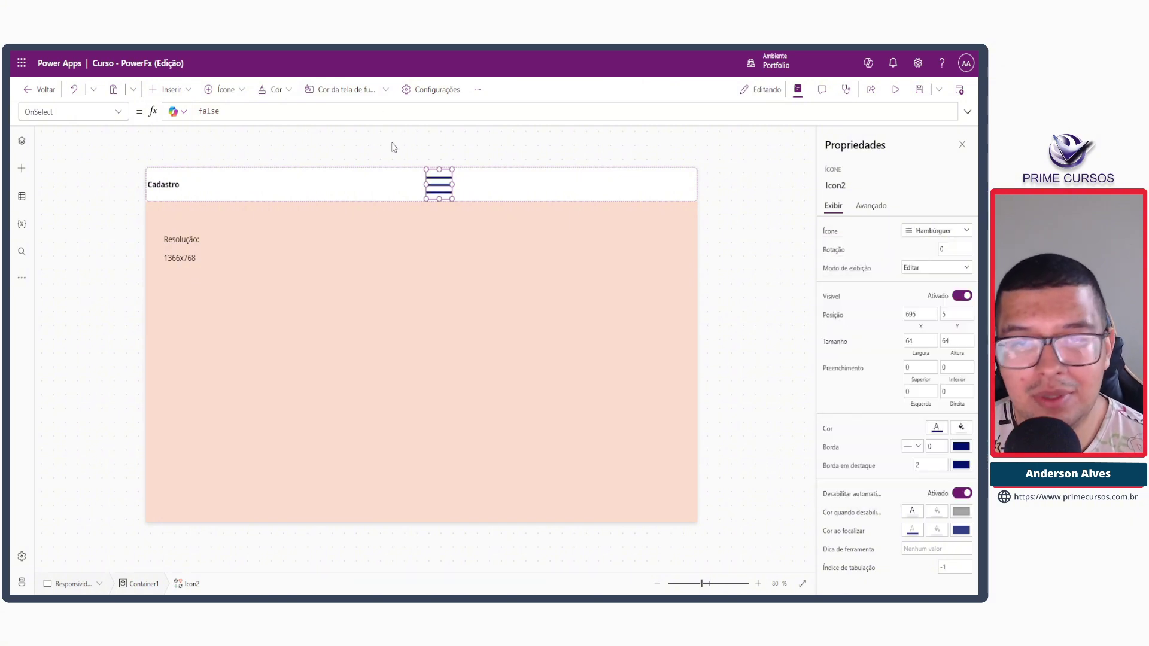
# Step: Shrink the hamburger icon to about 35 wide and set its height to 30
pyautogui.moveTo(425, 171); pyautogui.dragTo(438, 170)
pyautogui.click(444, 151)
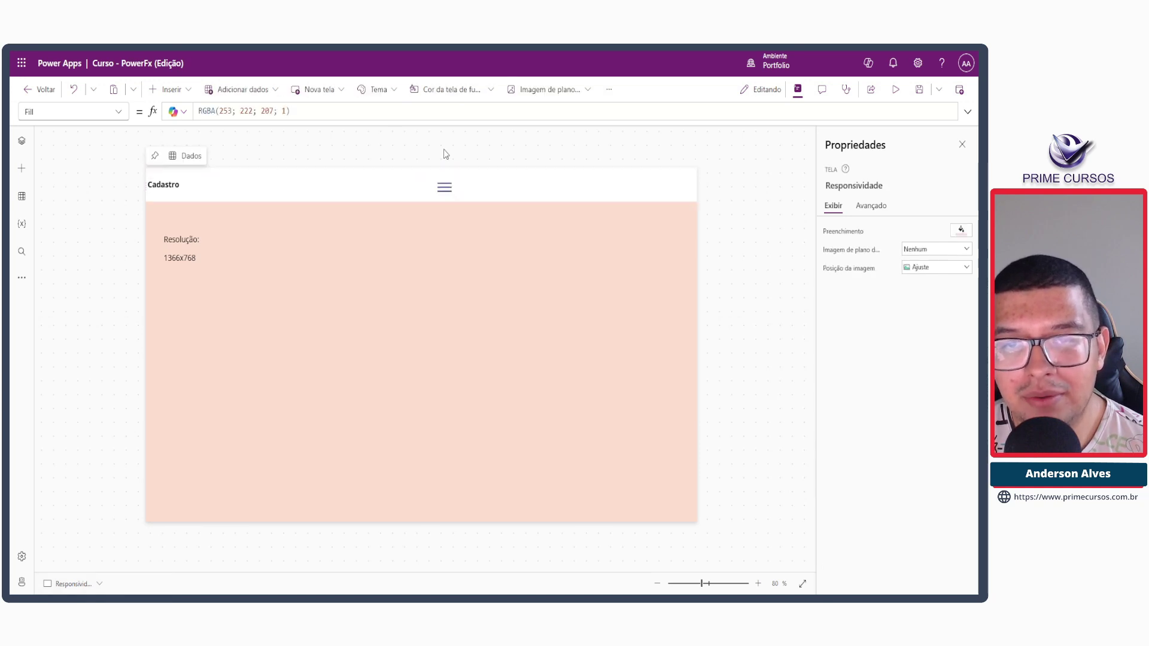
pyautogui.click(452, 195)
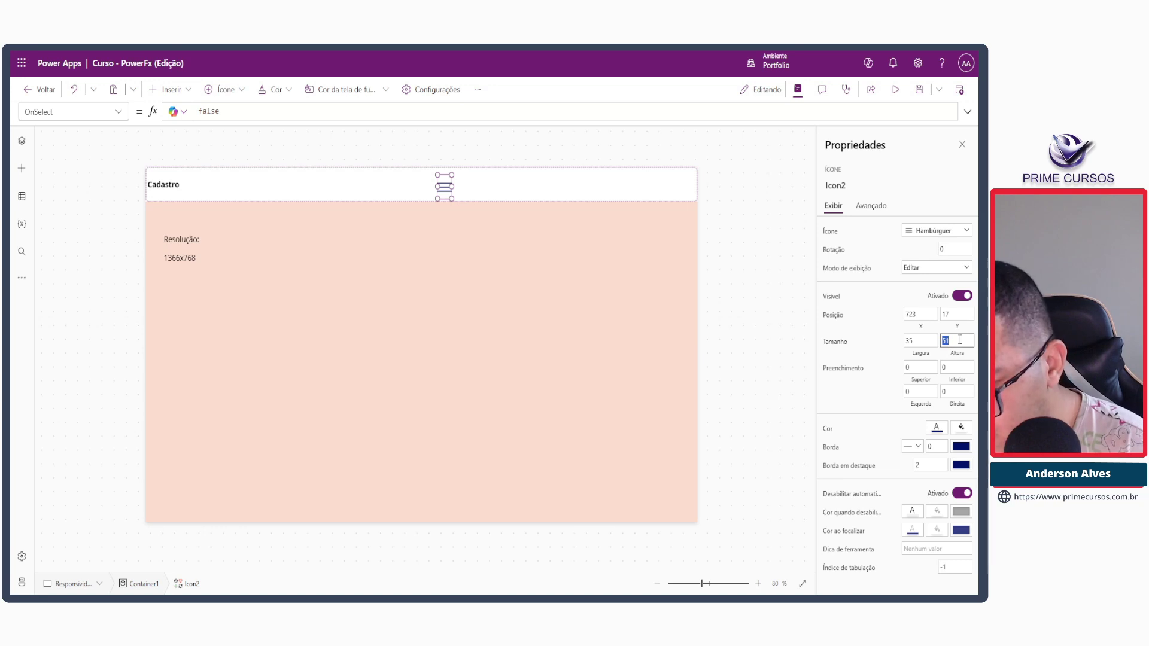
pyautogui.write('0')
pyautogui.press('Tab')
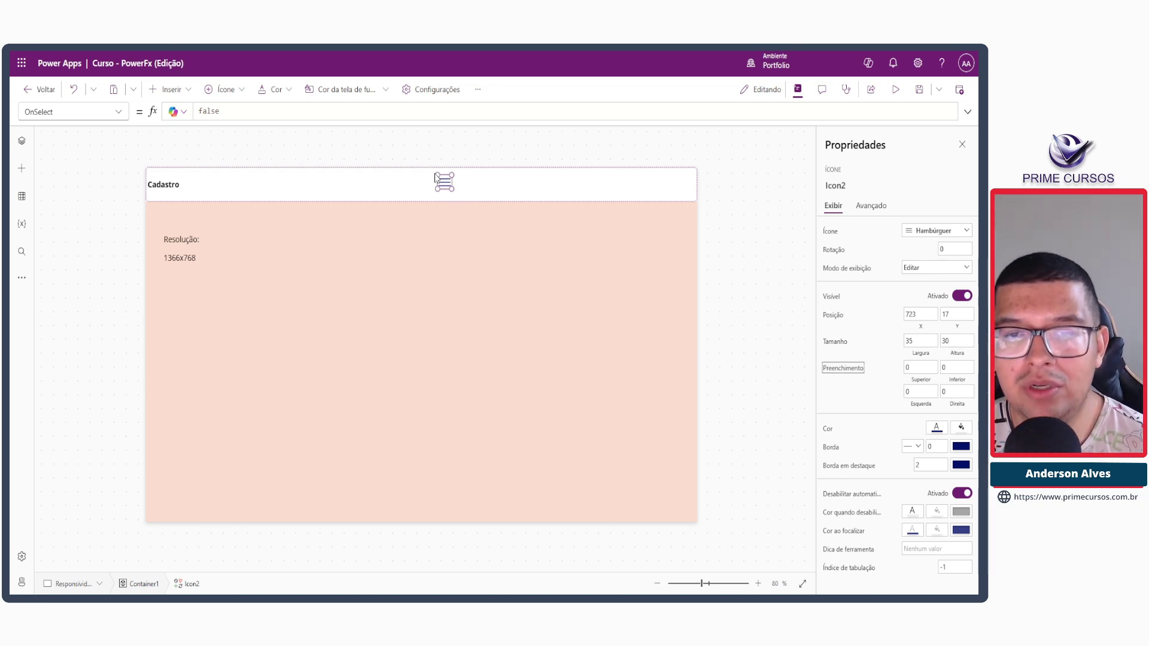
# Step: Move the hamburger icon to the far right end of the header, at about X 1316 and Y 22, and preview it on the phone
pyautogui.moveTo(443, 183); pyautogui.dragTo(695, 187)
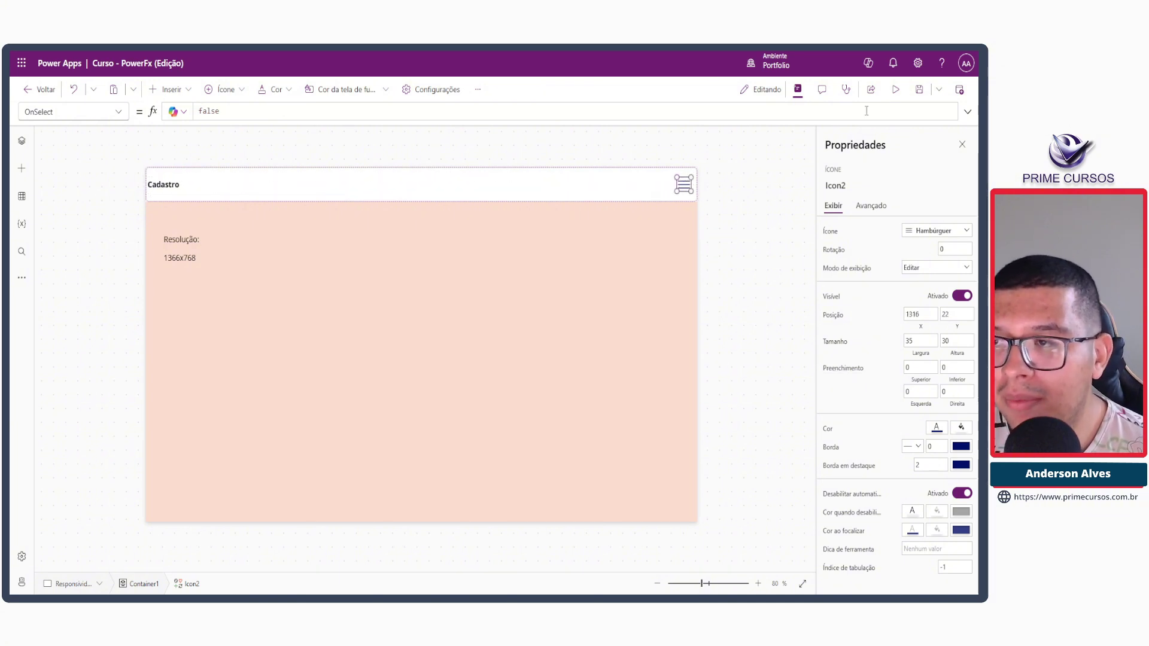
pyautogui.click(895, 90)
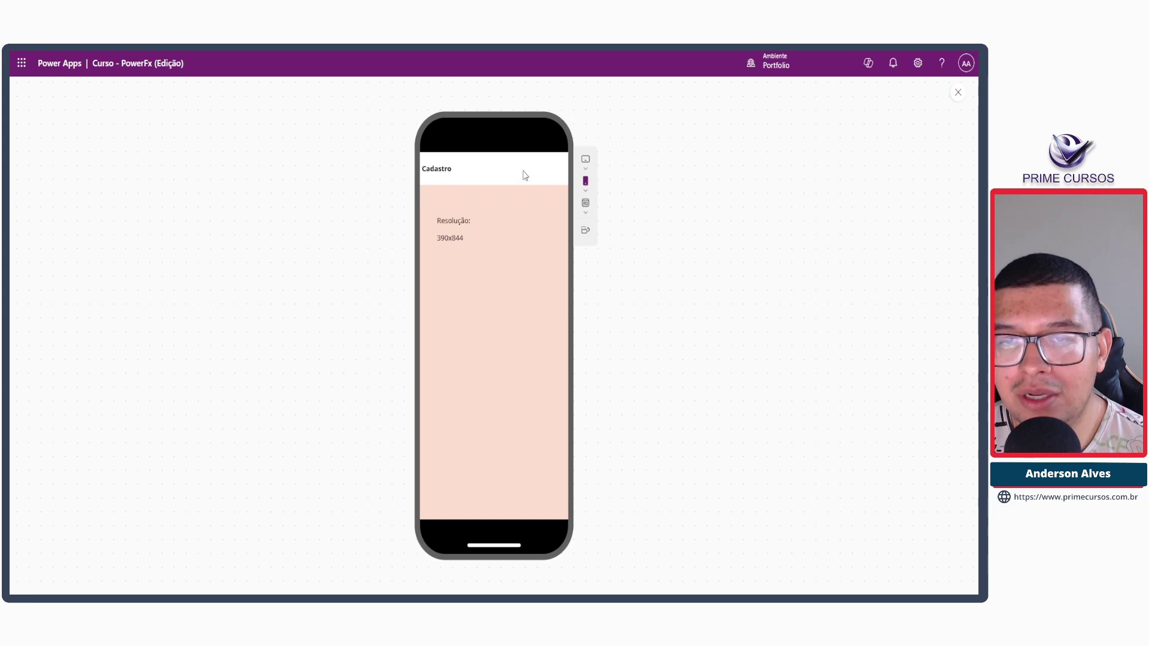
pyautogui.click(957, 93)
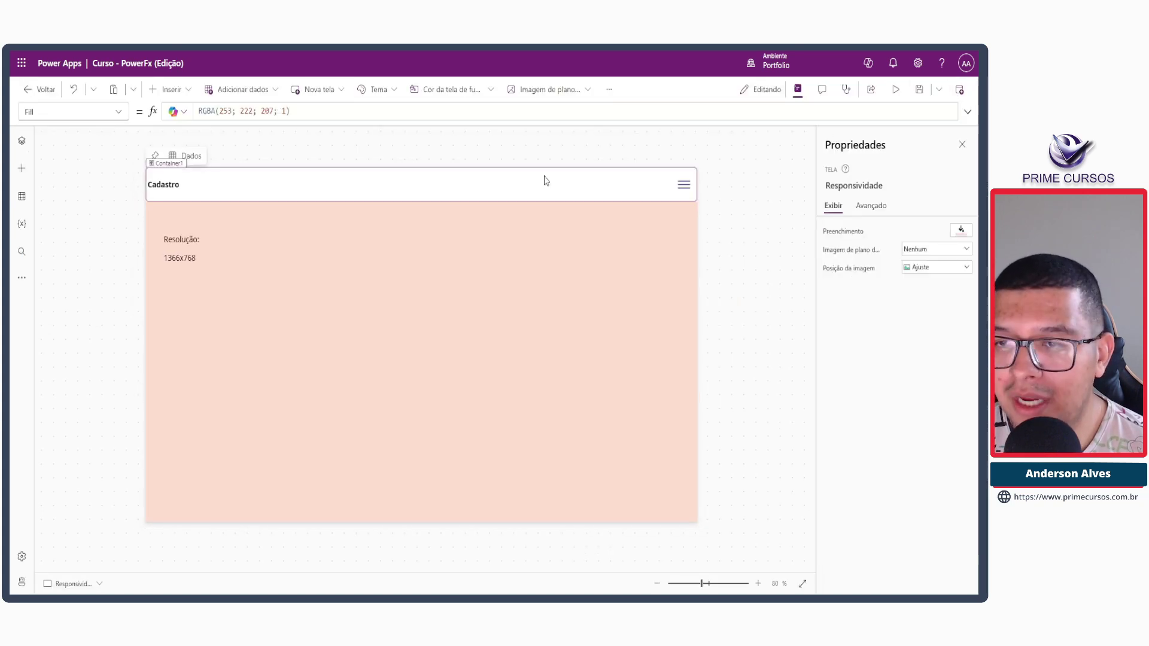
# Step: Reuse the Cadastro label's X formula for the hamburger icon's X, as (Parent.Width-Self.Width)*0,95
pyautogui.click(166, 189)
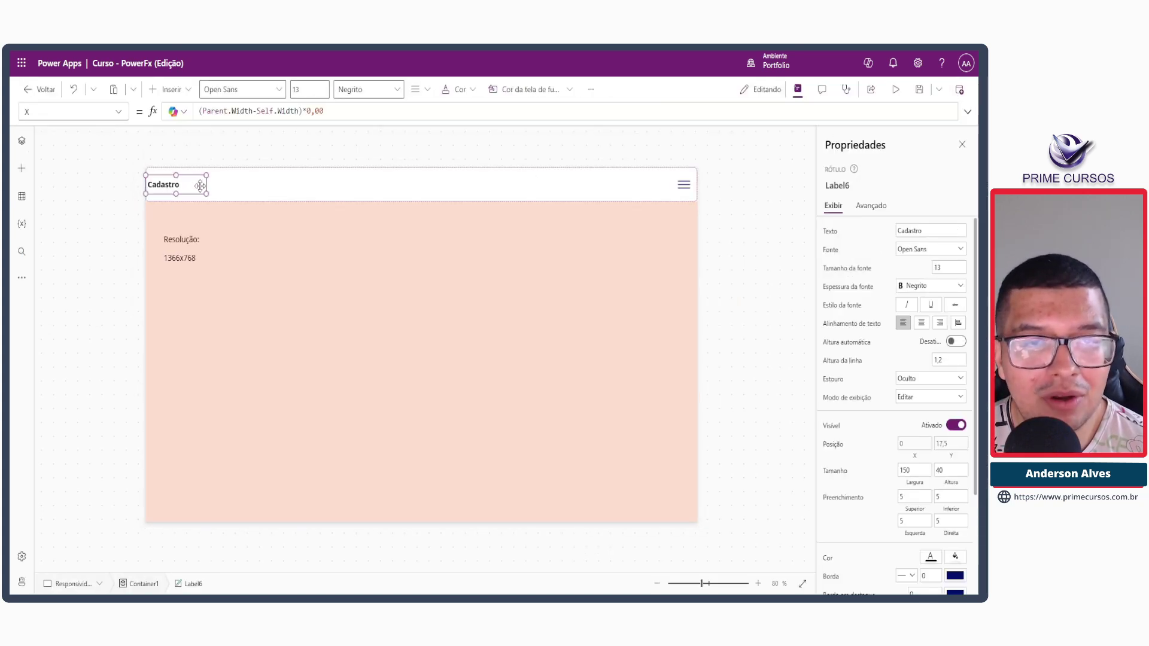
pyautogui.moveTo(335, 111); pyautogui.dragTo(198, 111)
pyautogui.hotkey('ctrl', 'c')
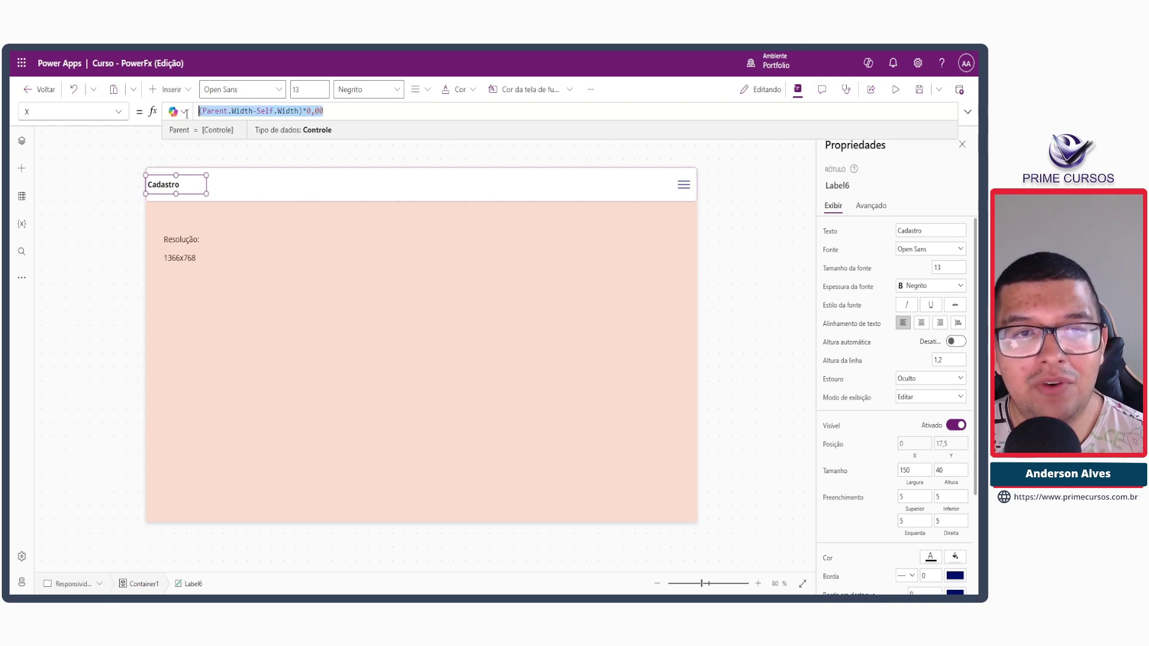
pyautogui.click(683, 184)
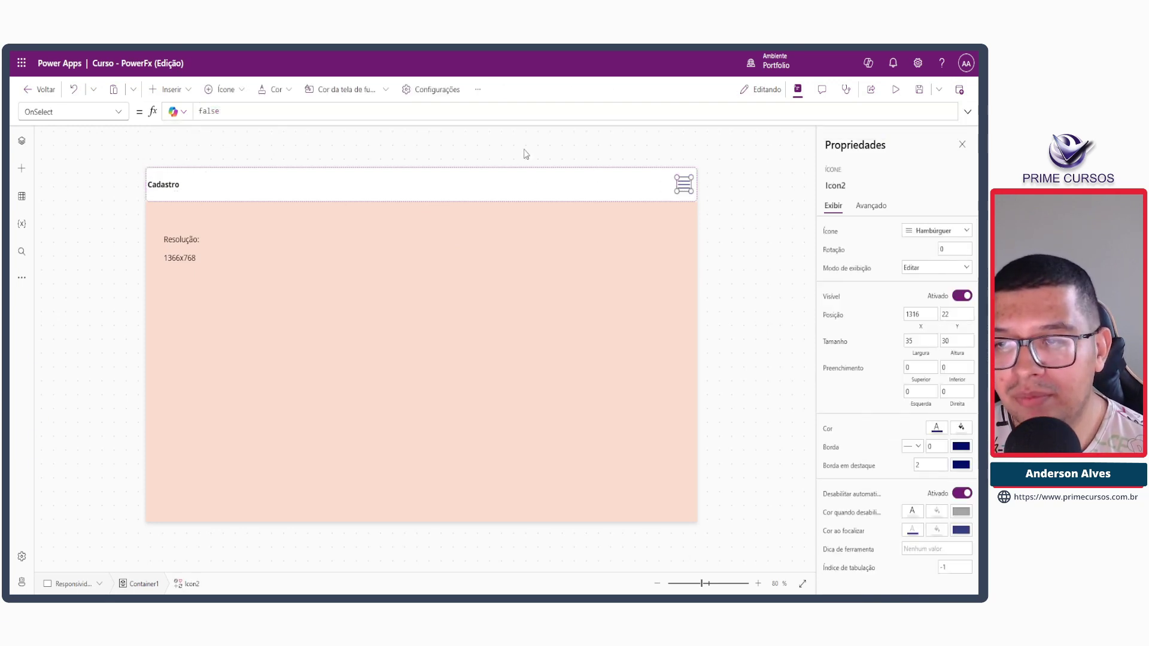
pyautogui.click(921, 315)
pyautogui.click(212, 112)
pyautogui.hotkey('ctrl', 'a')
pyautogui.hotkey('ctrl', 'v')
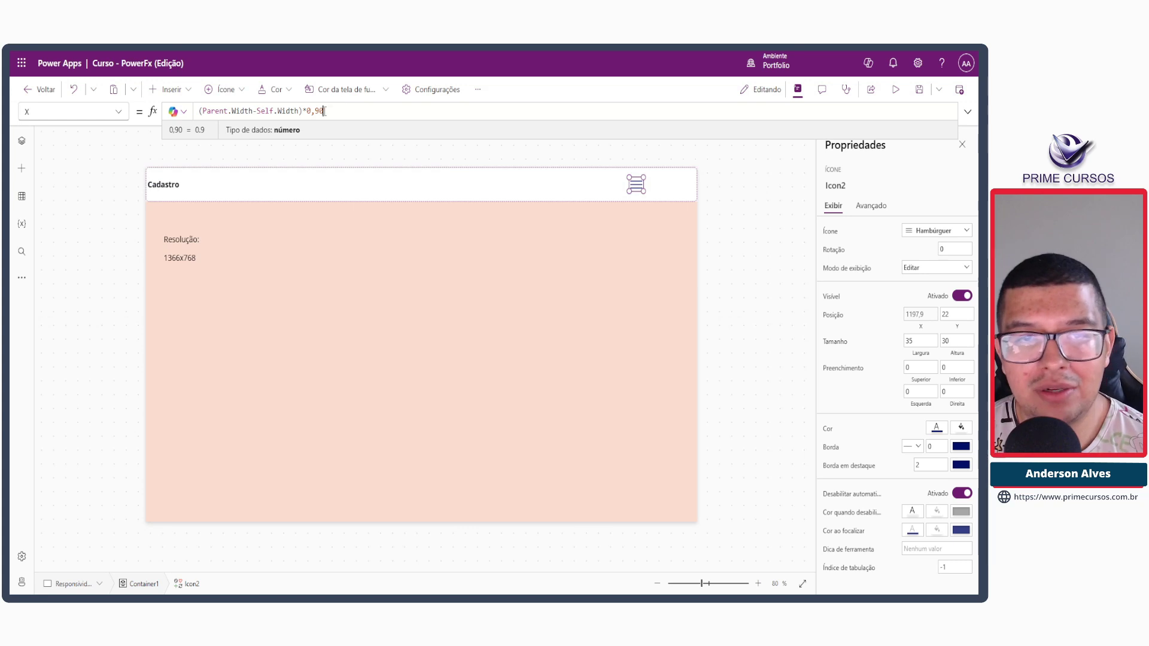
pyautogui.press('BackSpace')
pyautogui.write('5')
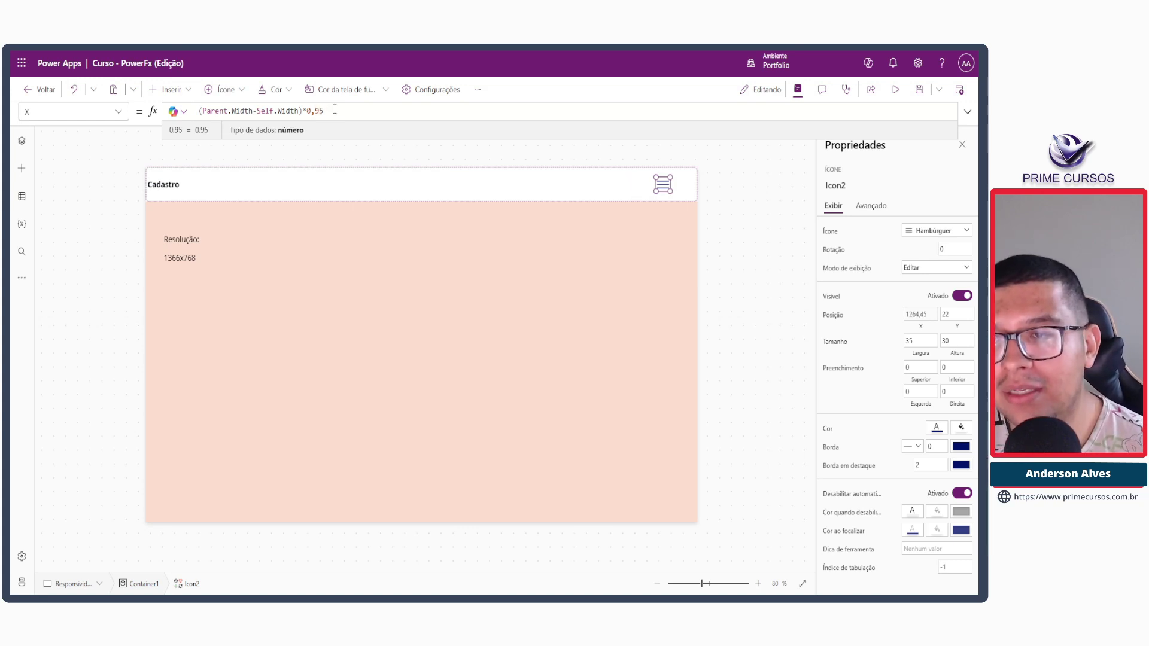
# Step: Preview the header on the phone in portrait and landscape orientation, then return to editing
pyautogui.click(895, 89)
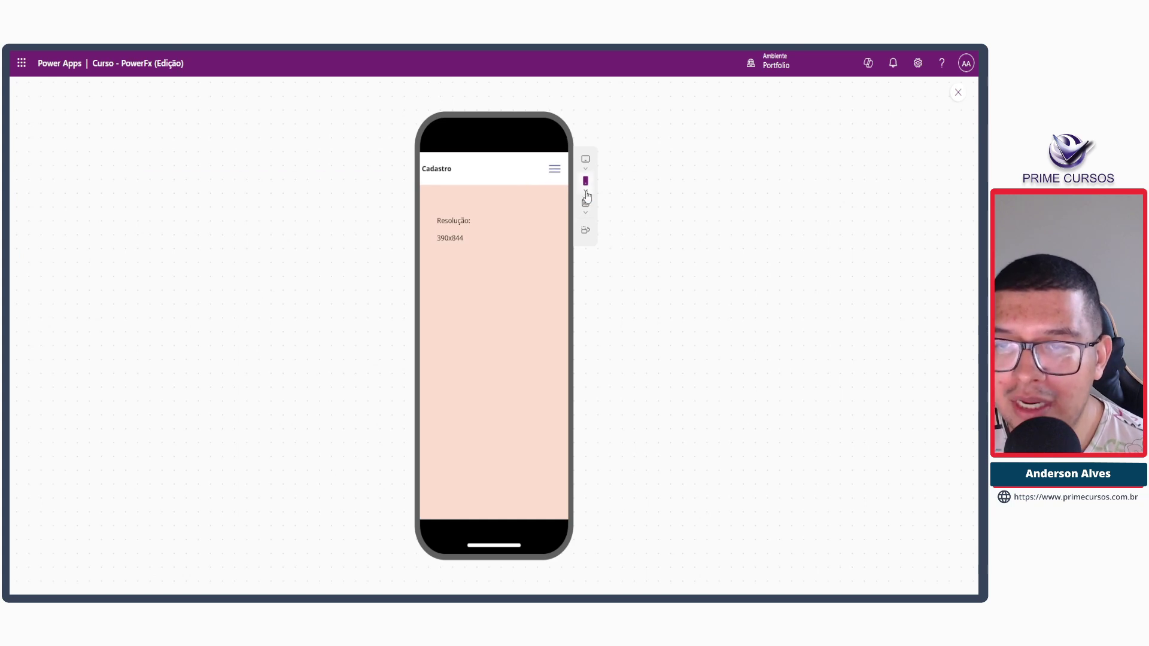
pyautogui.click(589, 169)
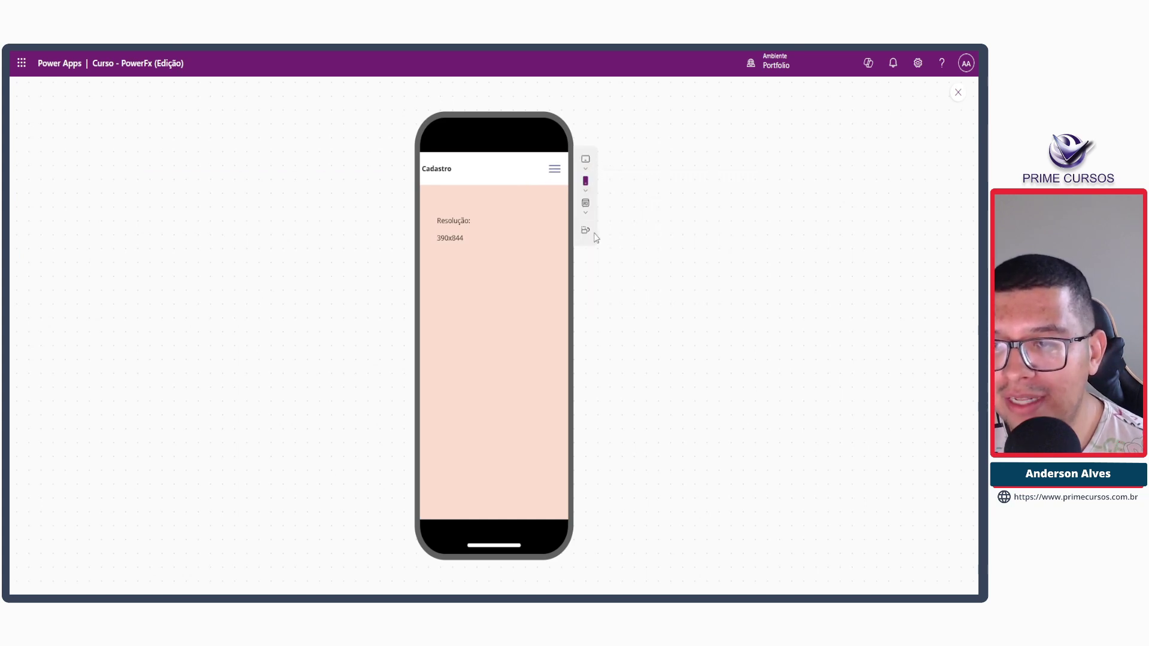
pyautogui.click(591, 233)
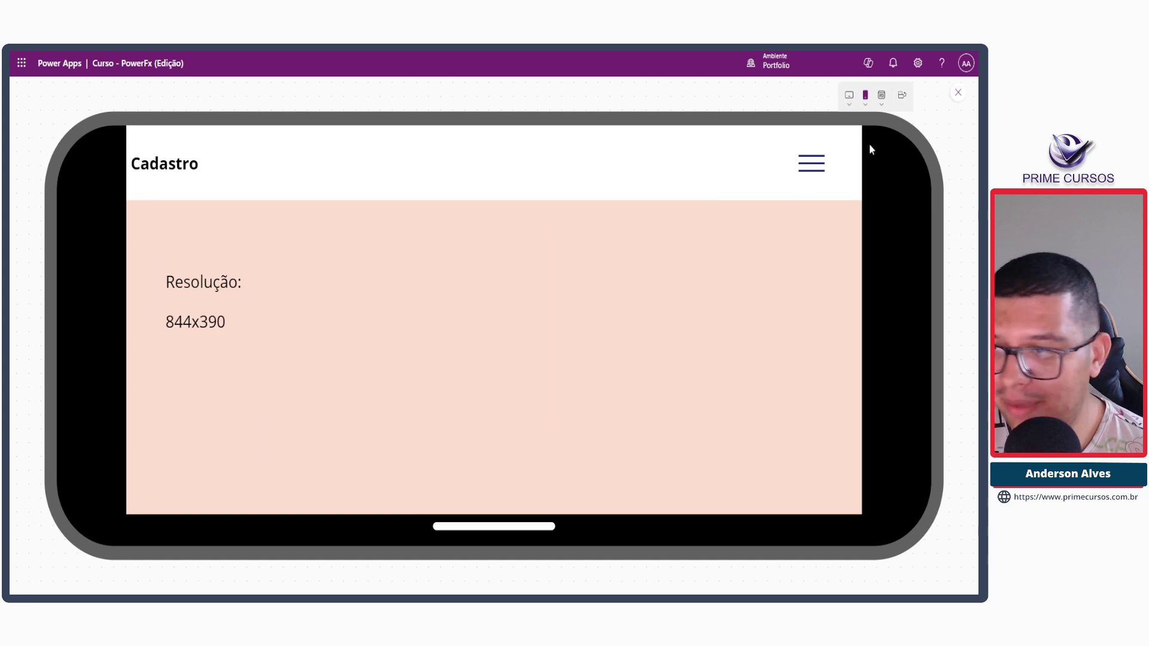
pyautogui.click(902, 97)
pyautogui.click(957, 93)
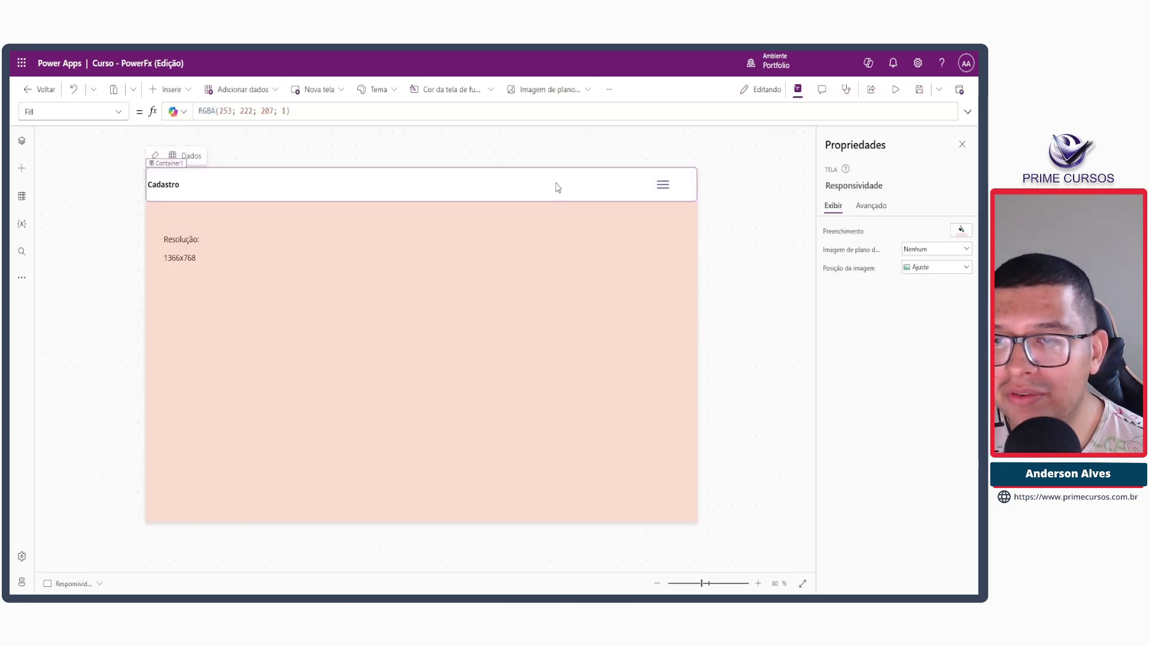
# Step: Set the hamburger icon's X formula to (Parent.Width-Self.Width)*0,99
pyautogui.click(663, 184)
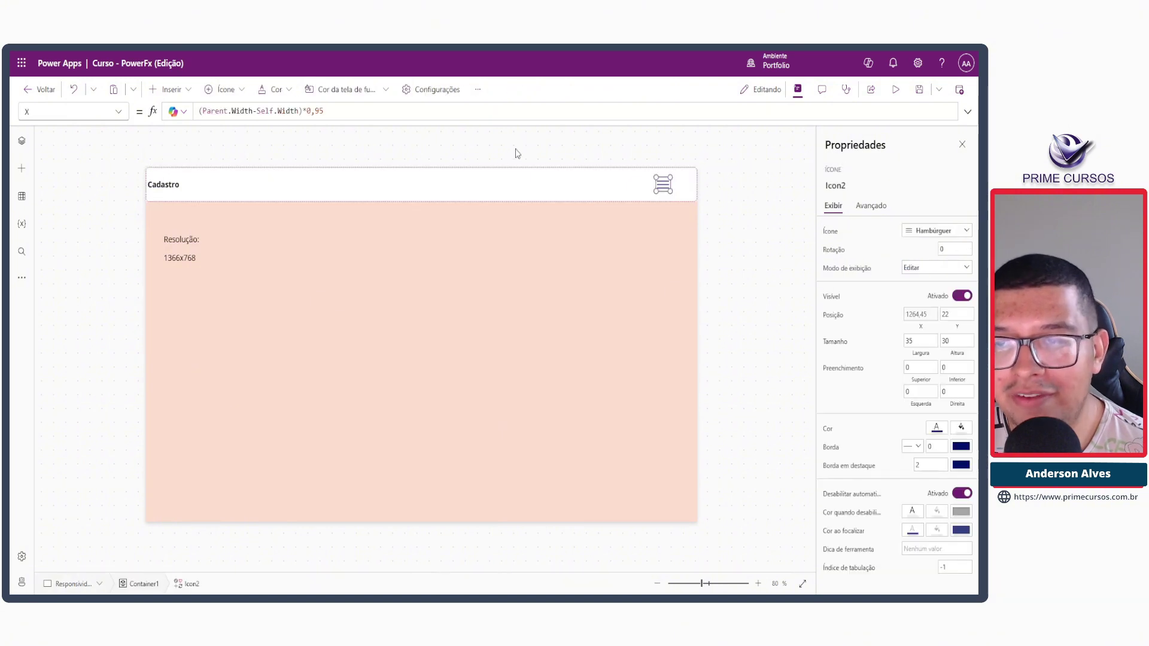
pyautogui.click(326, 111)
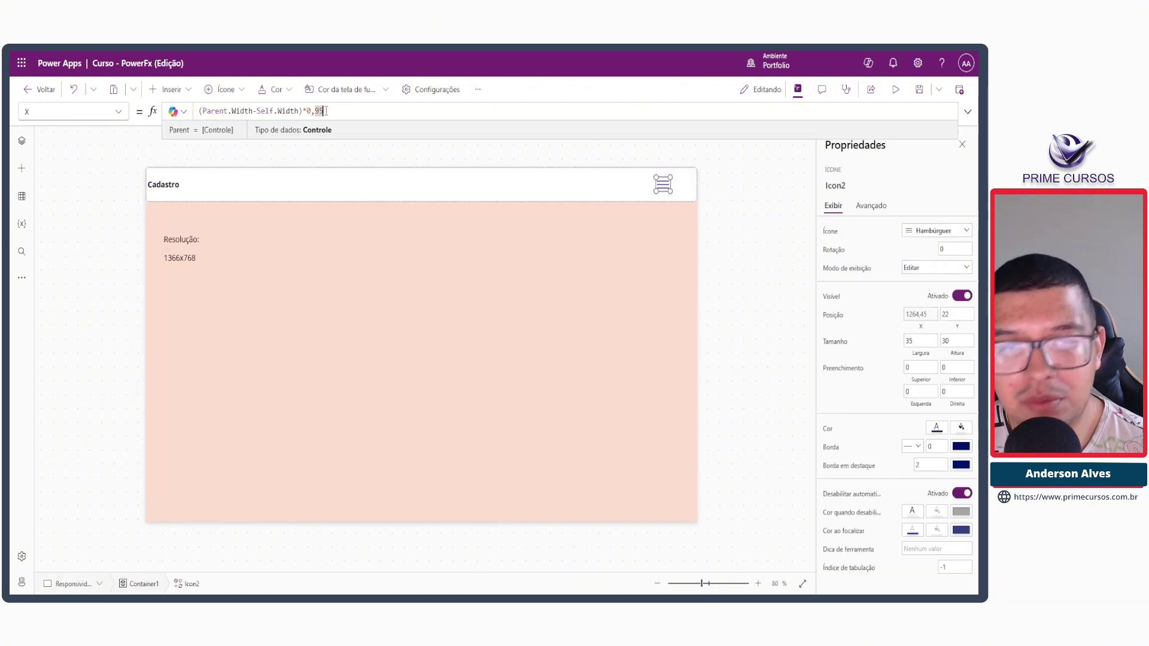
pyautogui.click(369, 153)
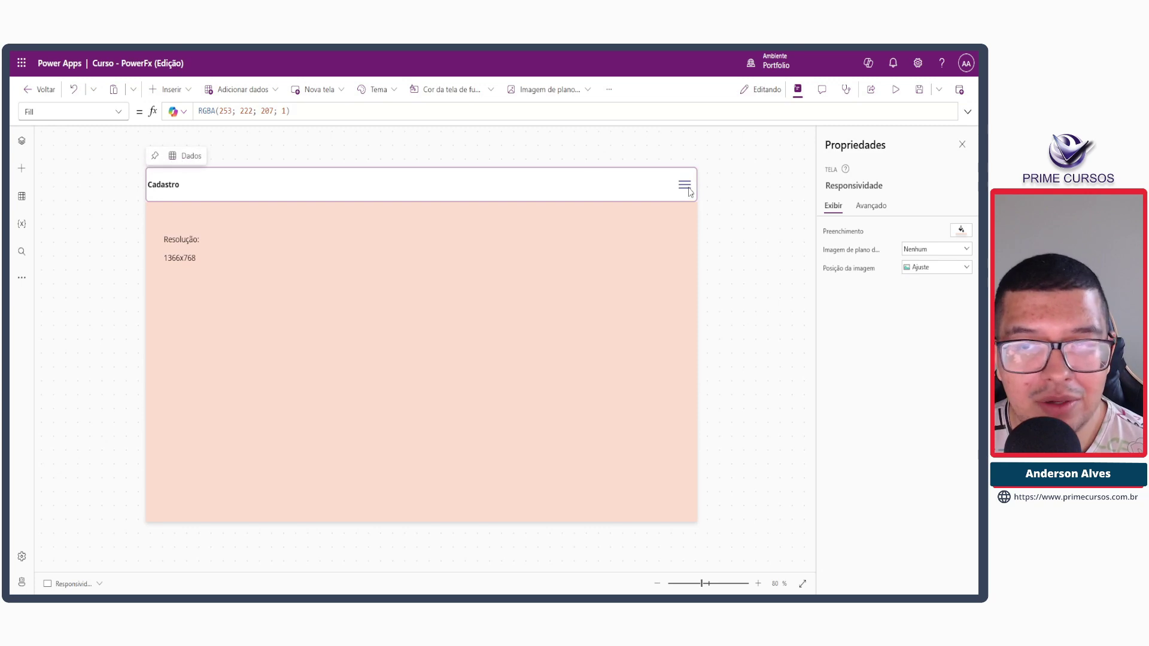
# Step: Set the Cadastro label's X formula to (Parent.Width-Self.Width)*0,01
pyautogui.click(175, 181)
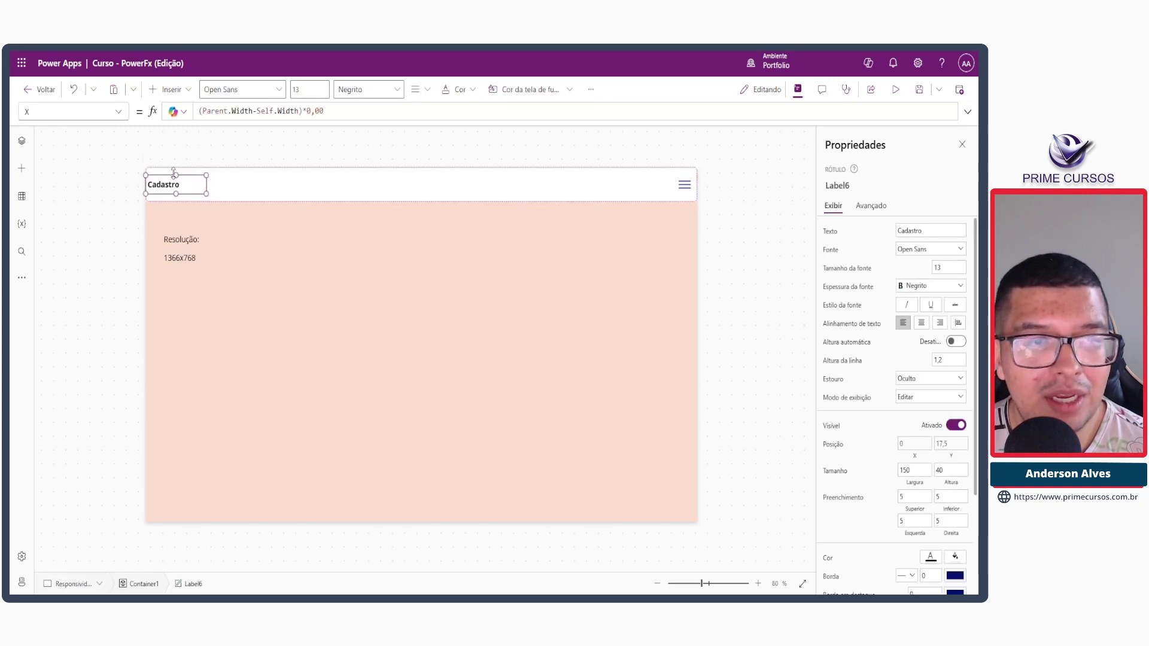
pyautogui.click(326, 112)
pyautogui.write('01')
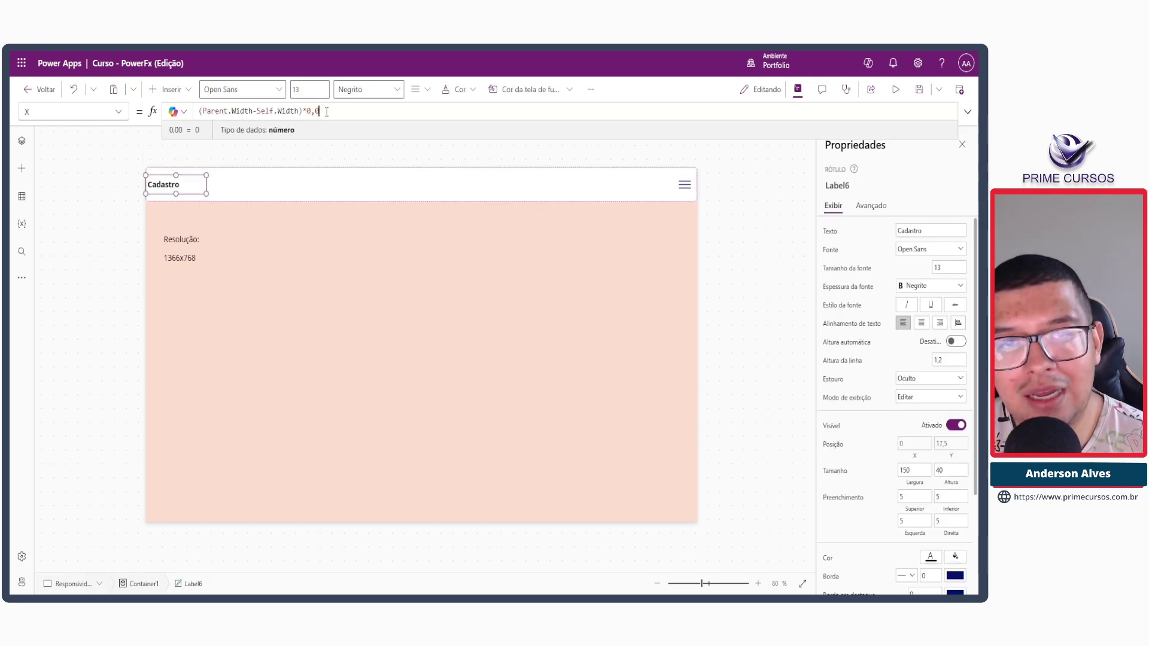
pyautogui.click(333, 161)
# Step: Compare the placement of the hamburger icon and the Cadastro label within the header
pyautogui.click(683, 185)
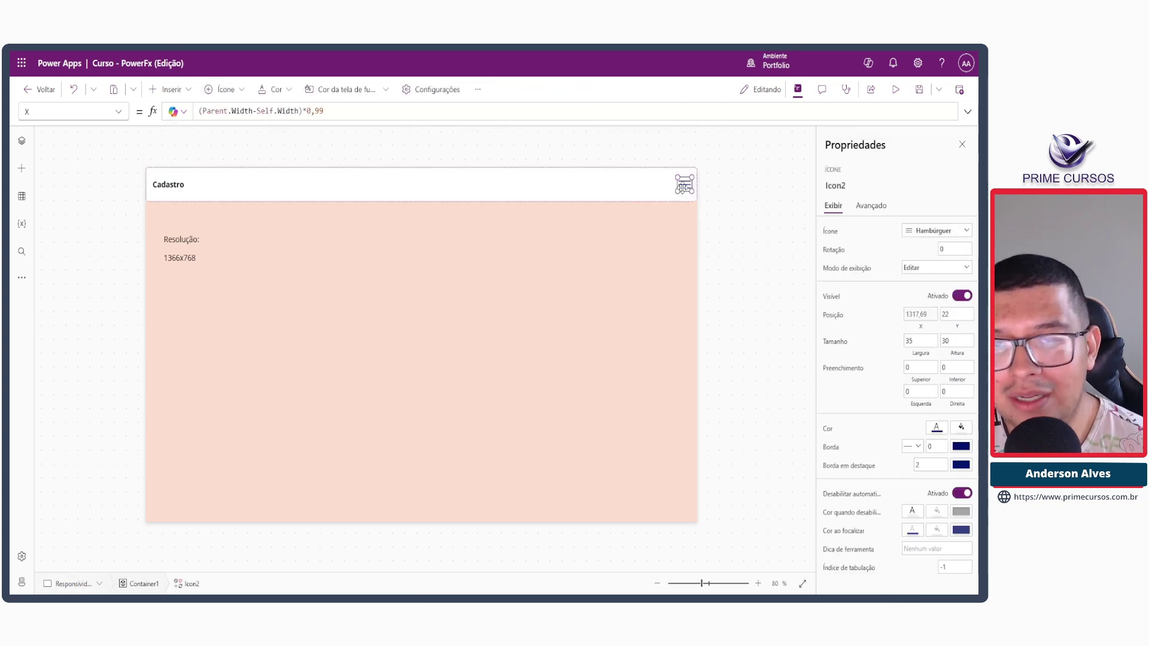
pyautogui.click(191, 184)
pyautogui.click(560, 161)
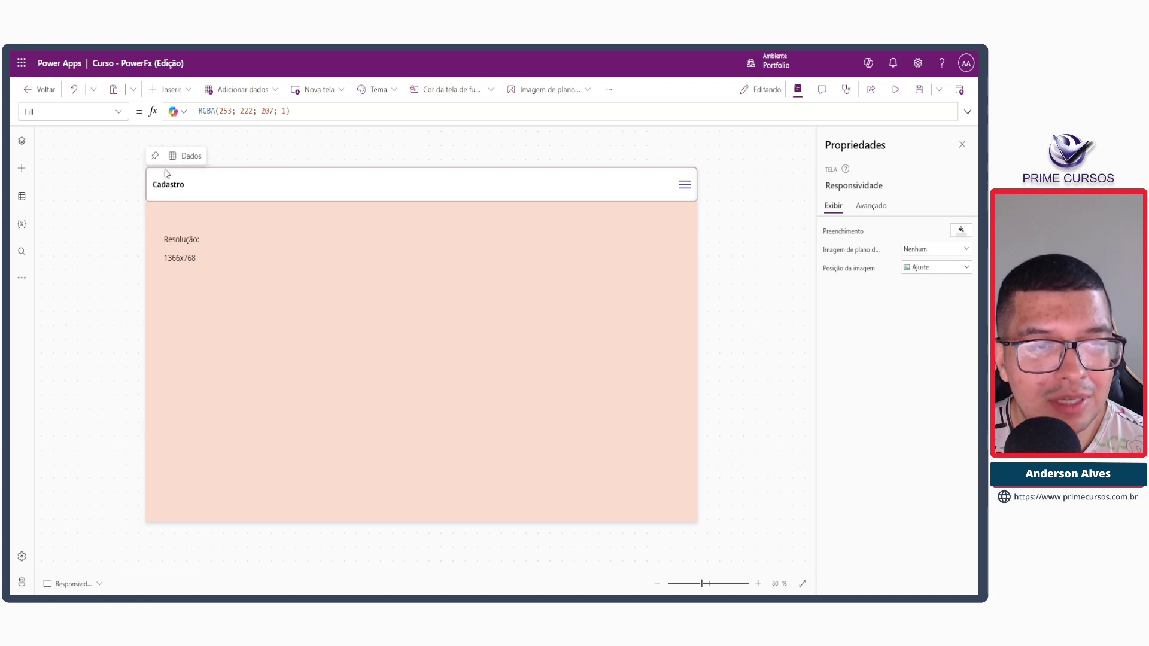
pyautogui.click(681, 183)
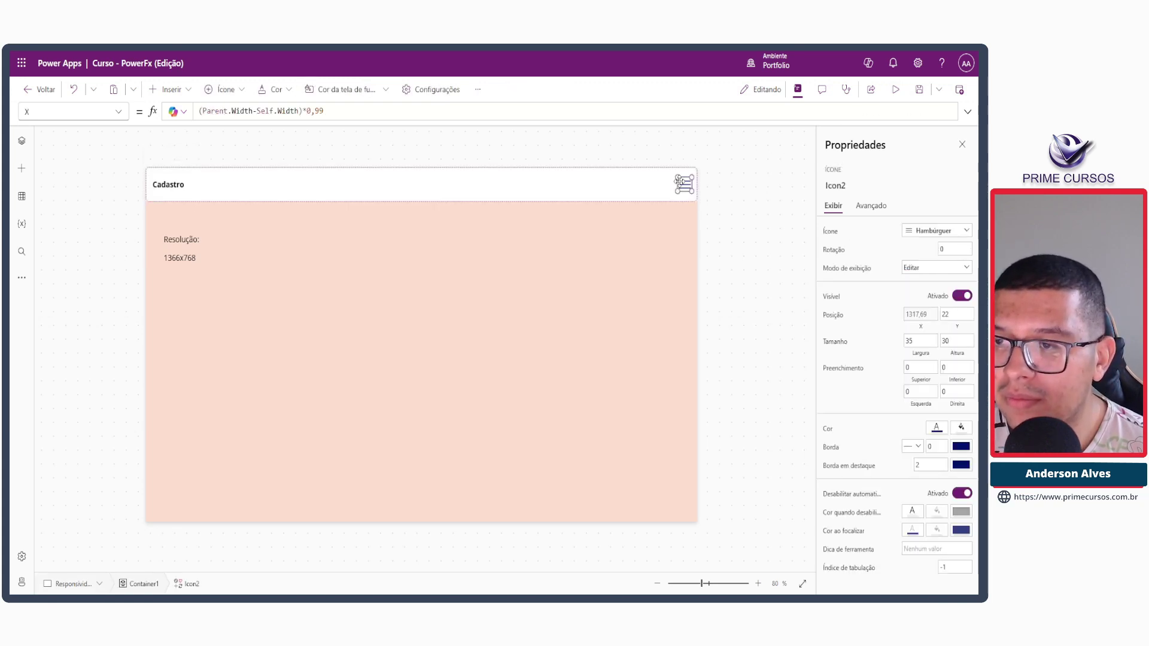
# Step: Copy the Cadastro label's Y formula, (Parent.Height-Self.Height)/2, into the hamburger icon's Y property
pyautogui.click(166, 187)
pyautogui.click(943, 443)
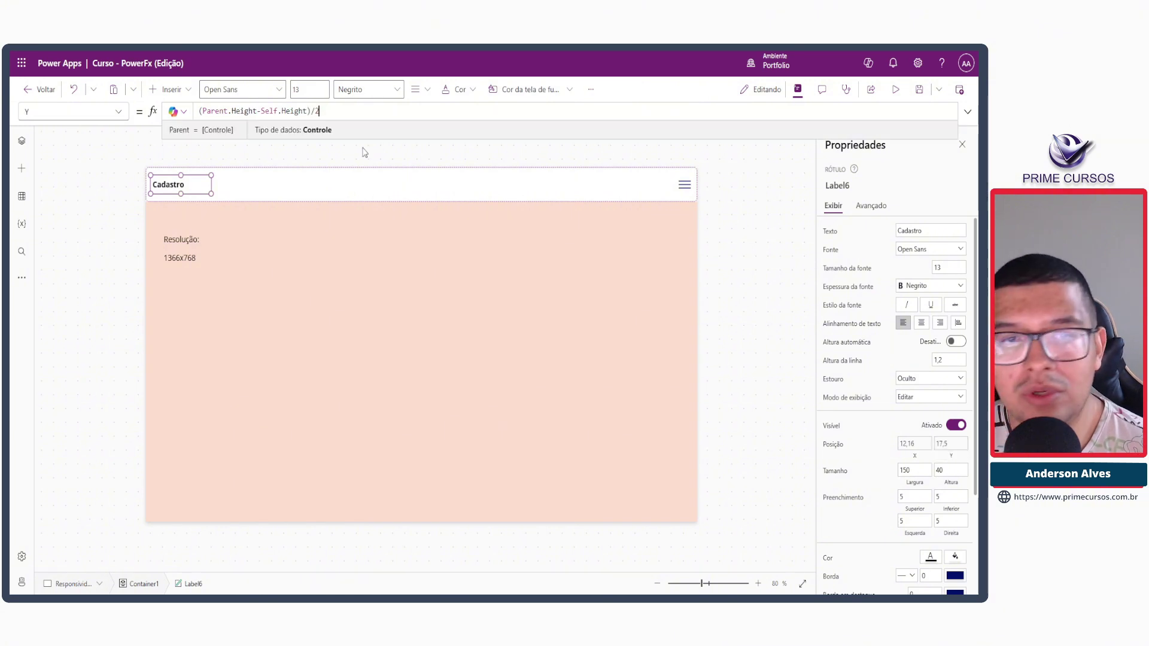
pyautogui.moveTo(320, 111); pyautogui.dragTo(149, 113)
pyautogui.hotkey('ctrl', 'c')
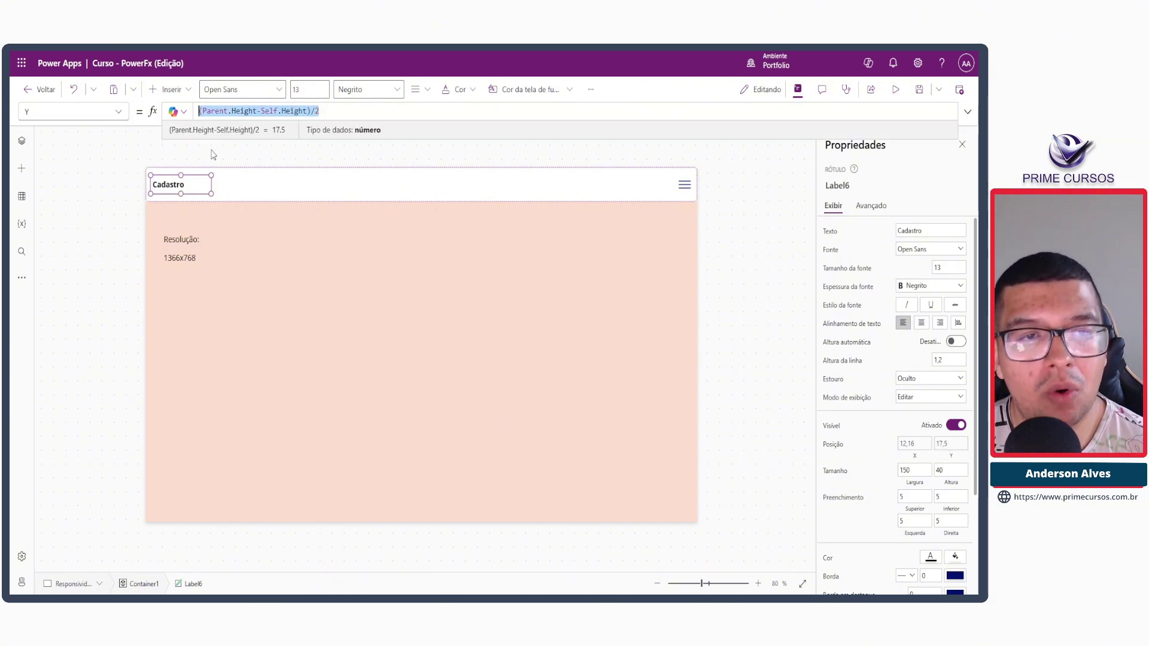
pyautogui.click(684, 184)
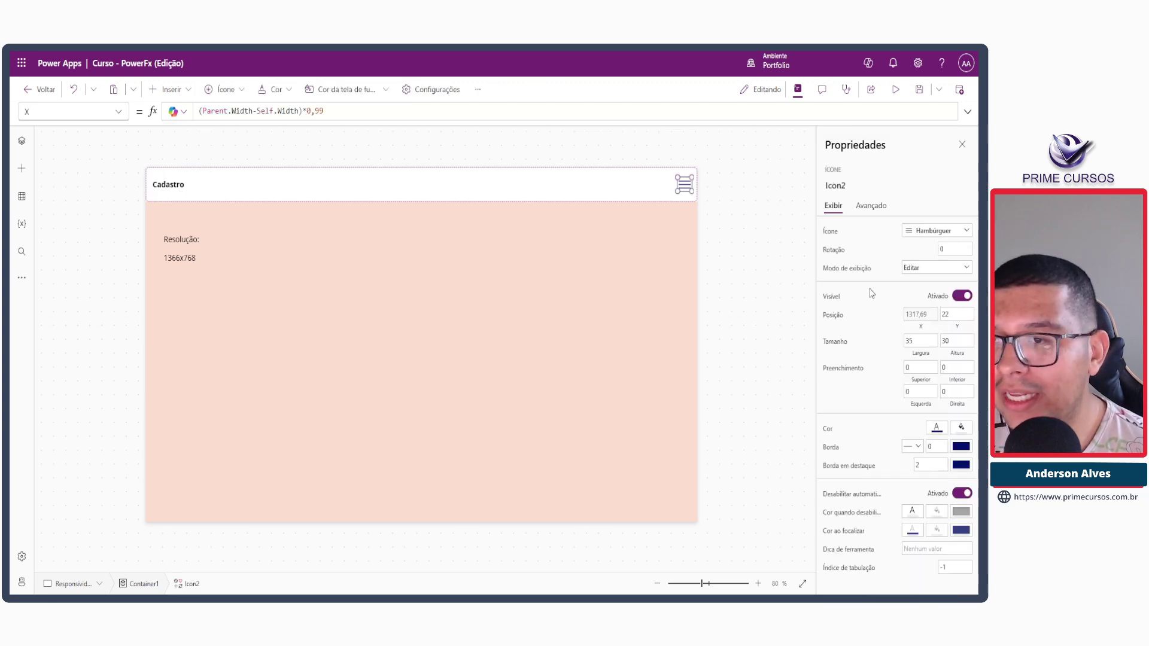
pyautogui.click(957, 315)
pyautogui.click(216, 111)
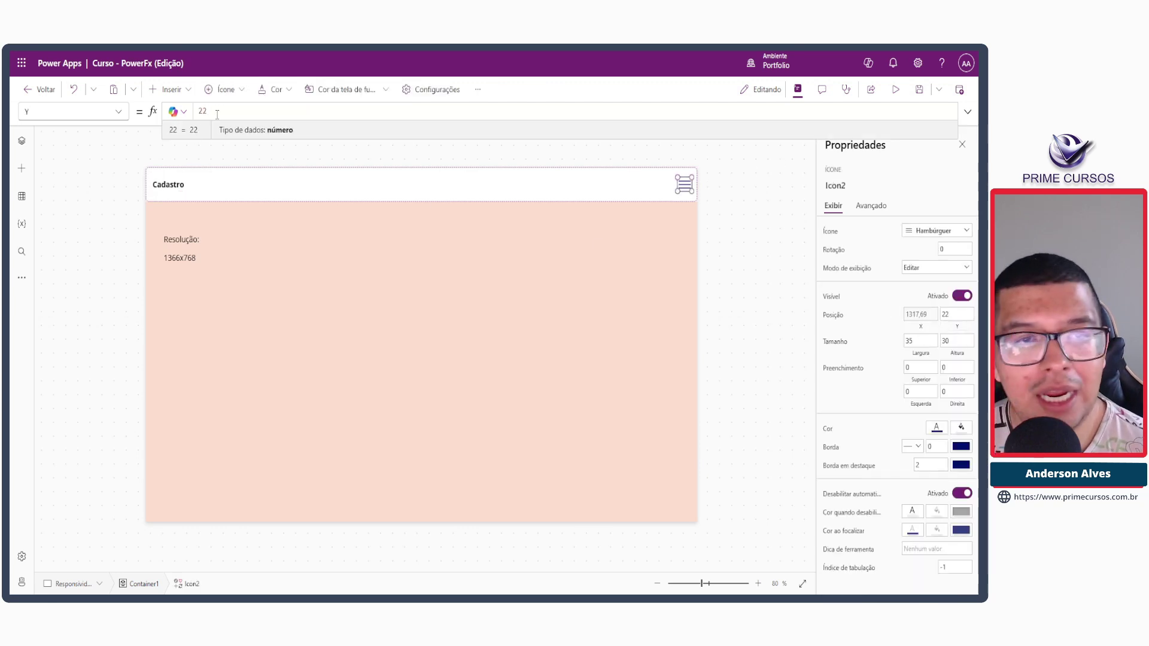
pyautogui.hotkey('ctrl', 'a')
pyautogui.hotkey('ctrl', 'v')
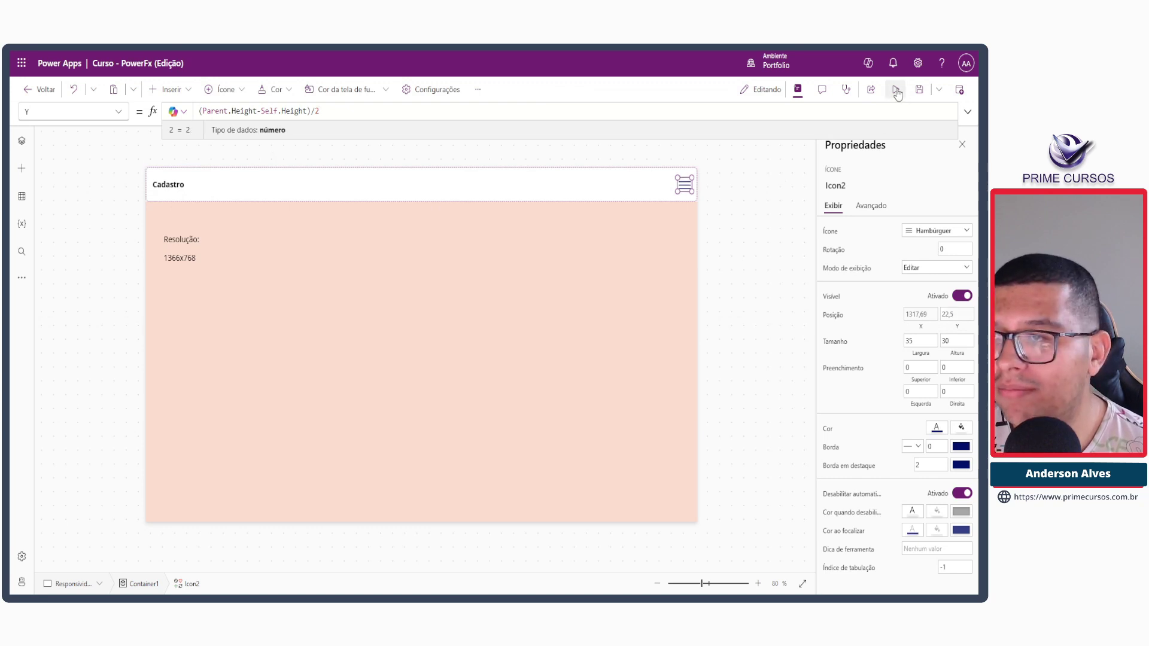
# Step: Preview the header on the phone in both portrait and landscape orientation
pyautogui.click(895, 90)
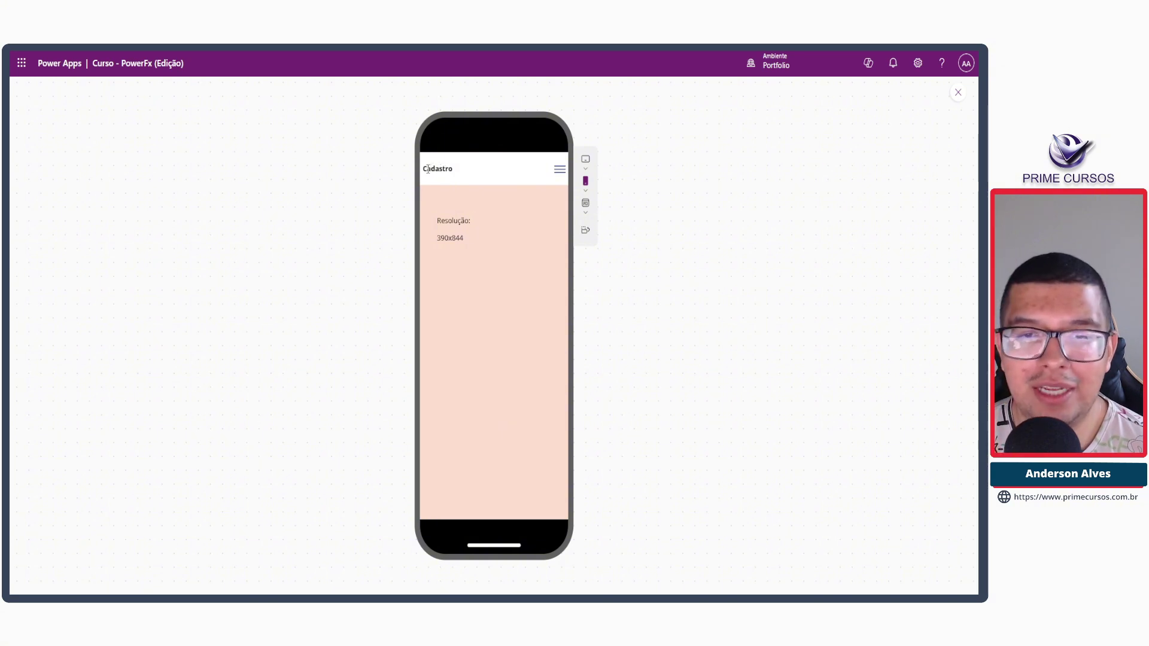
pyautogui.click(585, 229)
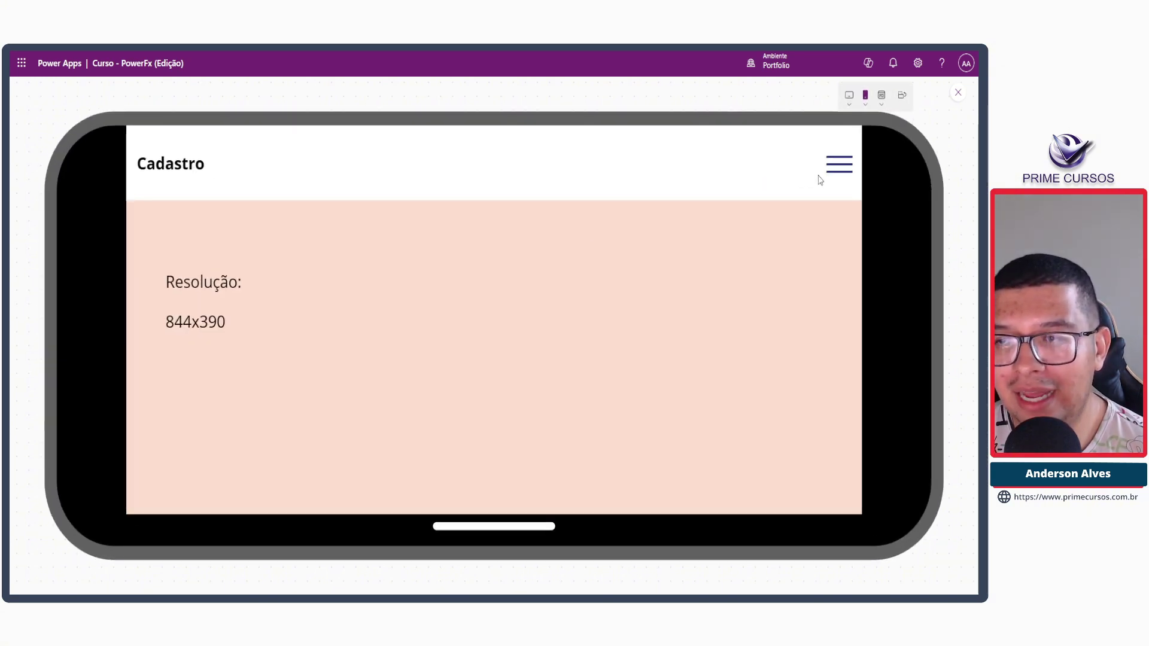
pyautogui.click(902, 95)
# Step: Preview the header on the Apple iPad 10.2" tablet in portrait and landscape orientation
pyautogui.click(585, 180)
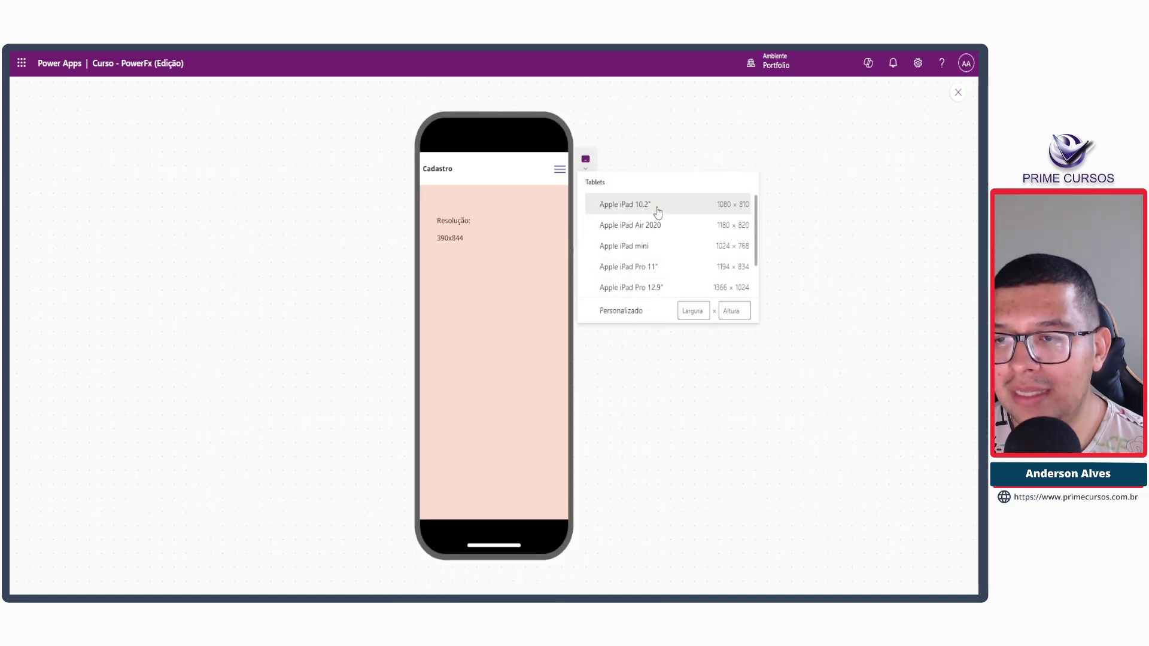
pyautogui.click(653, 205)
pyautogui.click(672, 143)
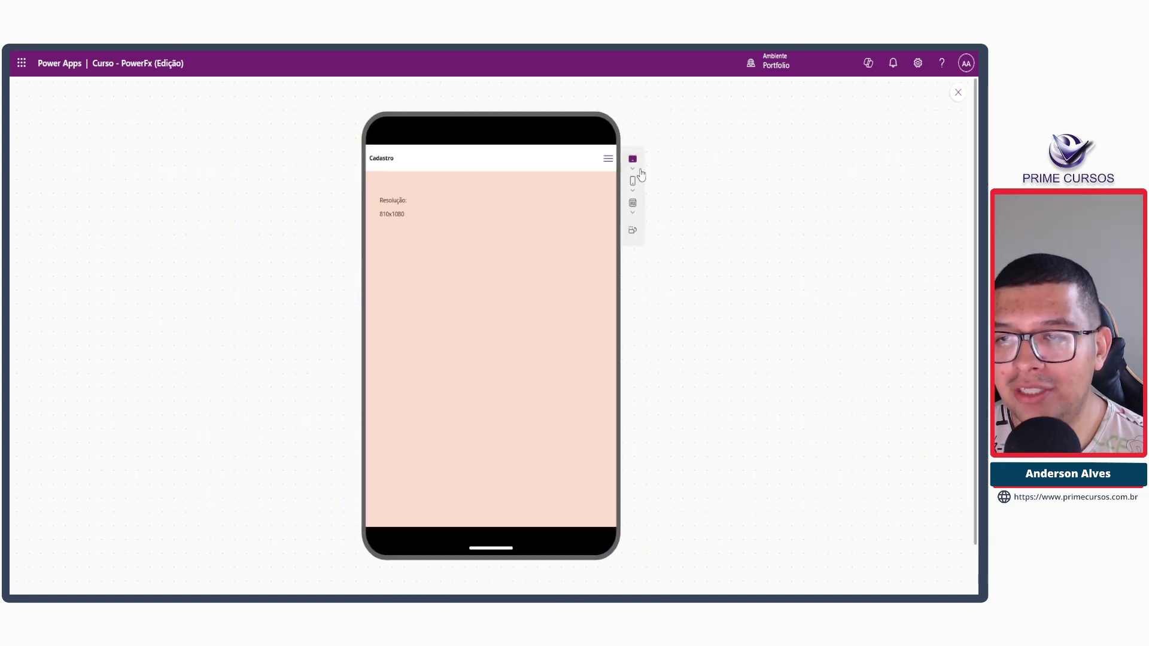
pyautogui.click(635, 234)
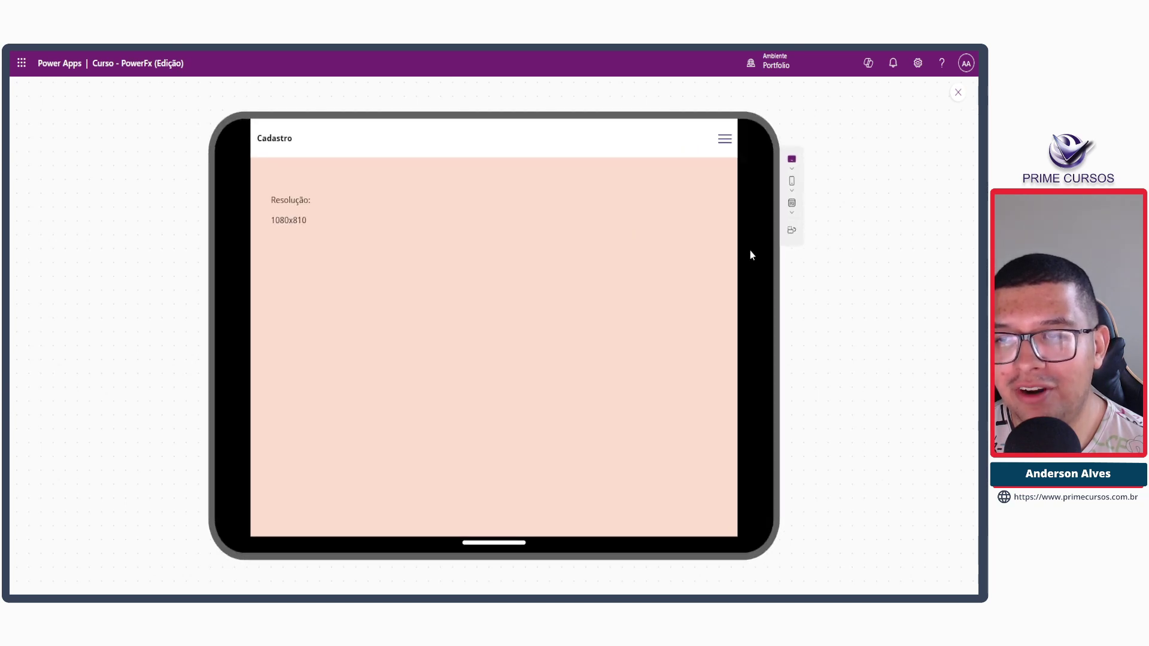
pyautogui.click(794, 234)
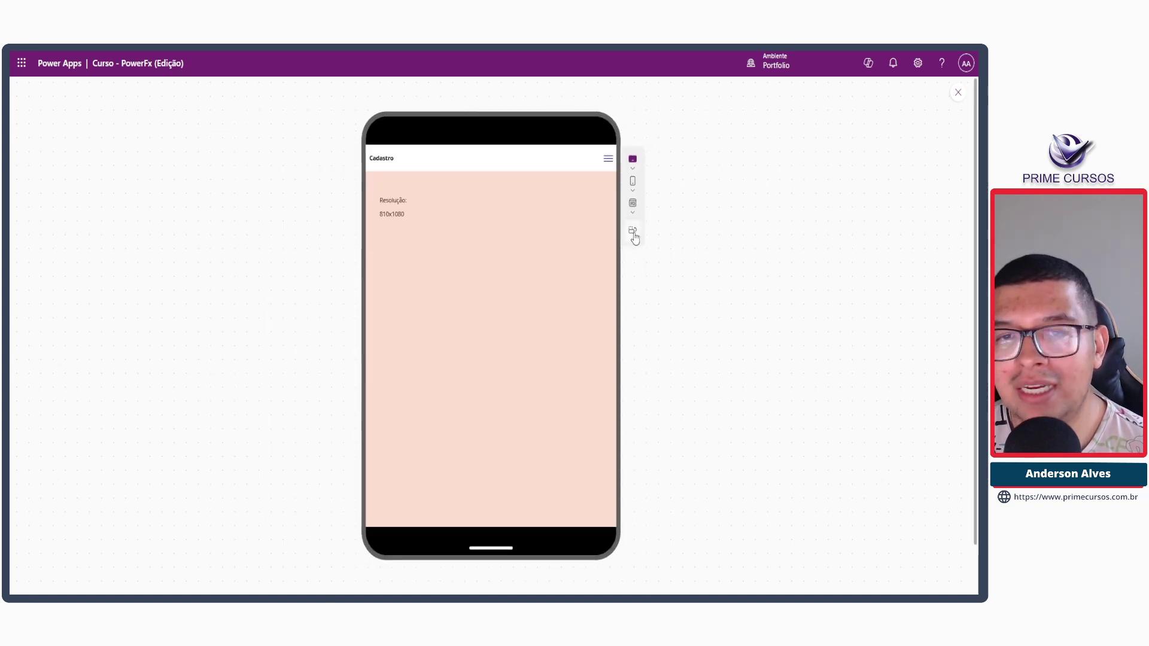
# Step: Preview the header in the web view with both Tamanho da janela and Tamanho da tela, and return to editing
pyautogui.click(633, 206)
pyautogui.click(668, 234)
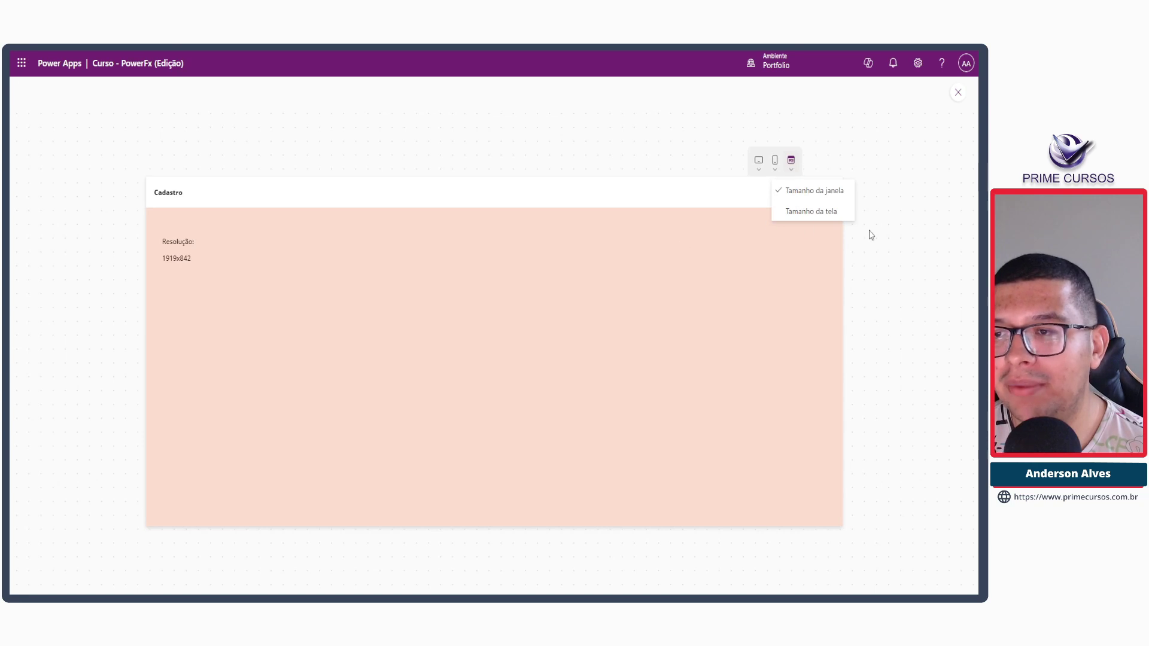
pyautogui.click(885, 221)
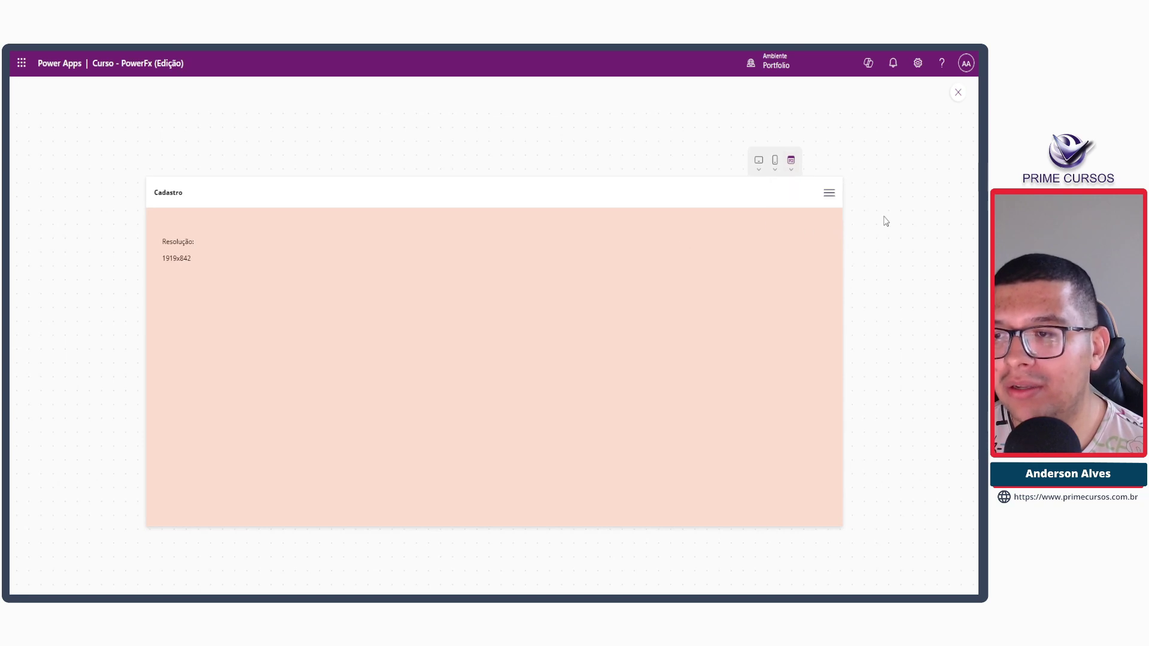
pyautogui.click(791, 168)
pyautogui.click(817, 199)
pyautogui.click(920, 203)
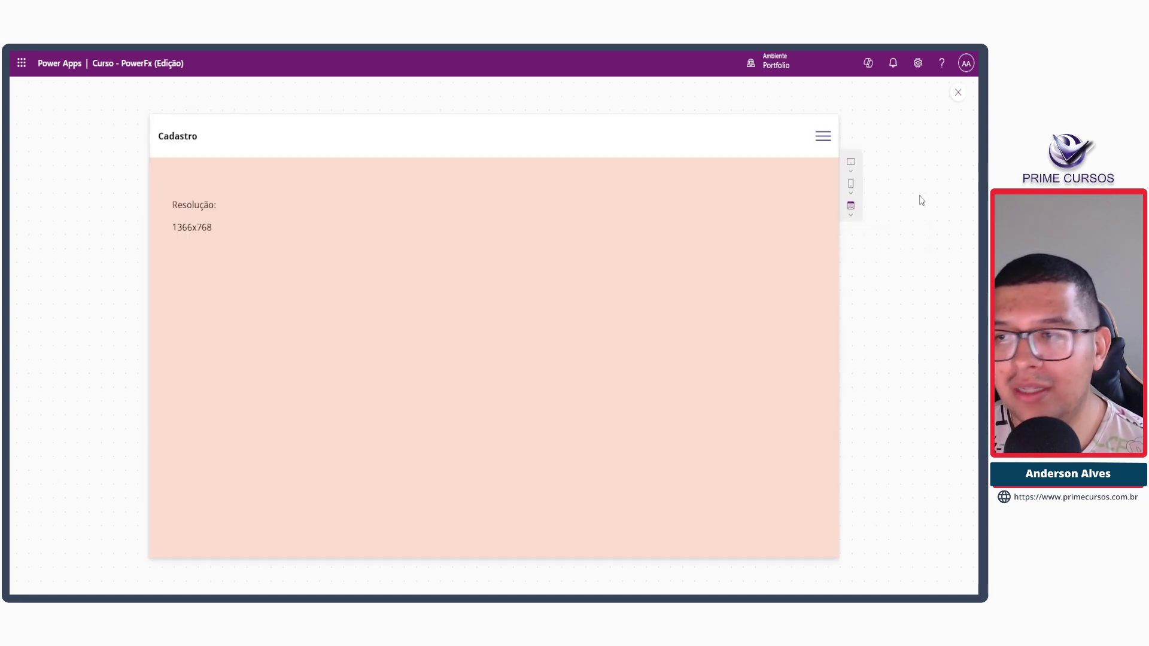
pyautogui.click(851, 206)
pyautogui.click(870, 231)
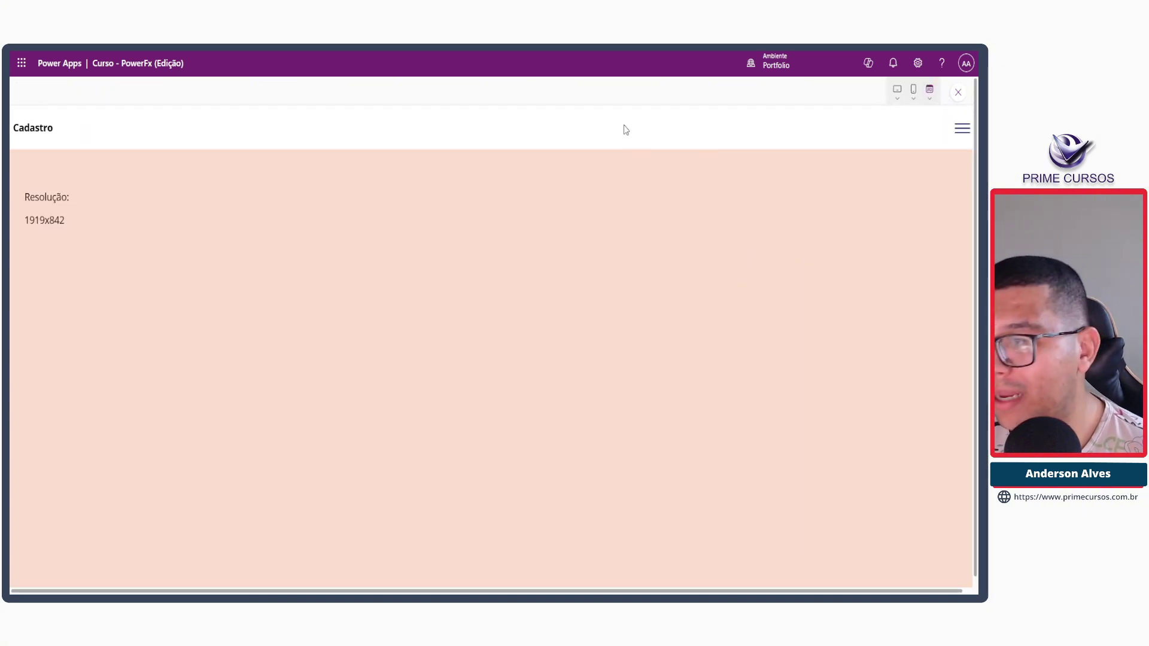
pyautogui.click(958, 92)
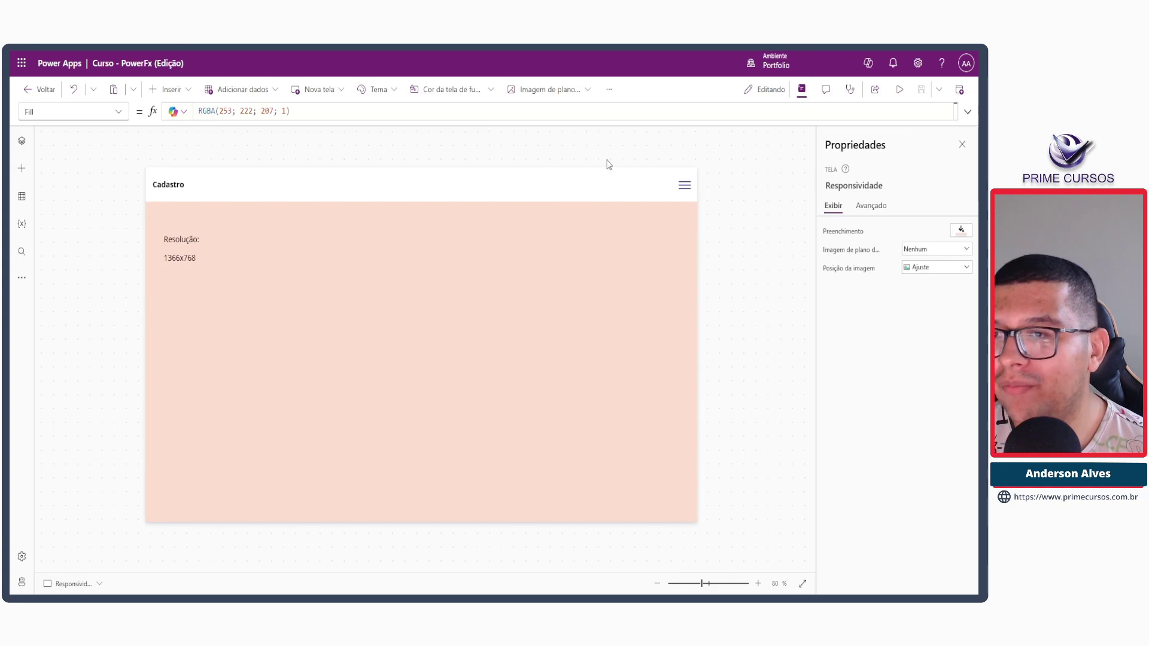